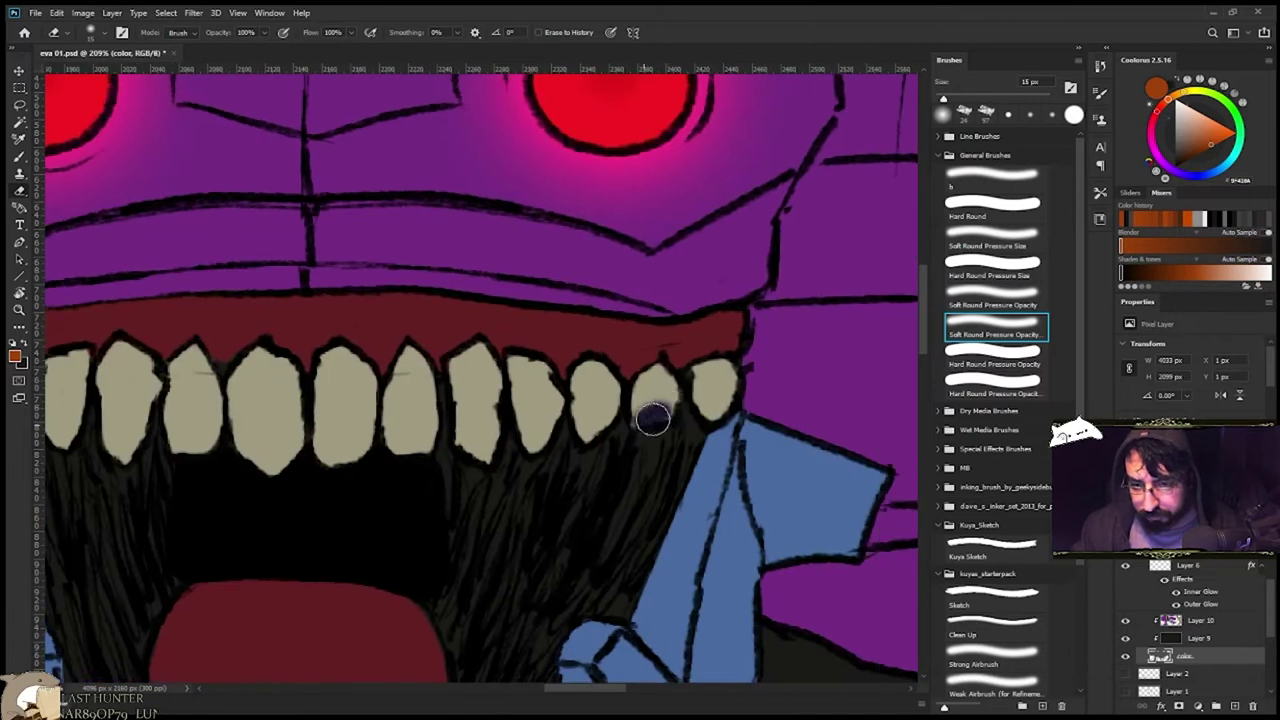
Select the outlines of the two outermost teeth at the mouth's right end on the sketch layer and shrink them into narrower teeth.
scroll(1180, 620, up, 3)
click(1141, 585)
click(1184, 603)
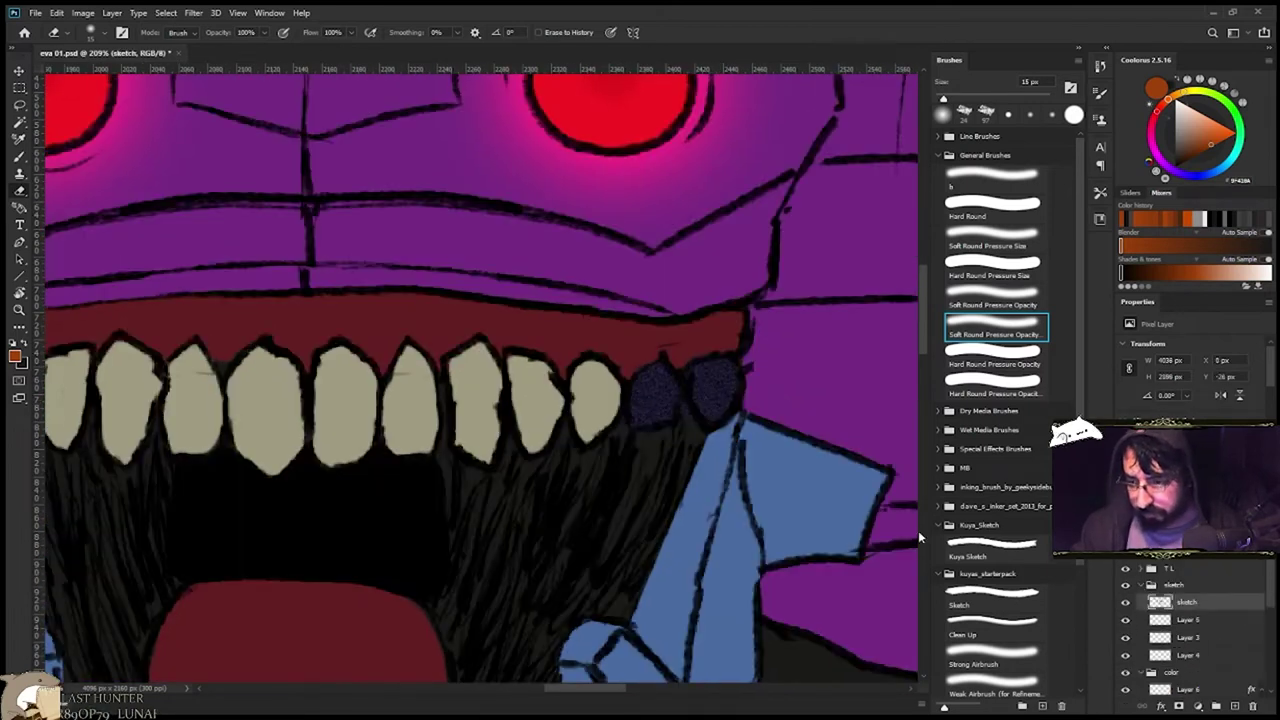
key(l)
key(ctrl+t)
drag(748, 392, 697, 383)
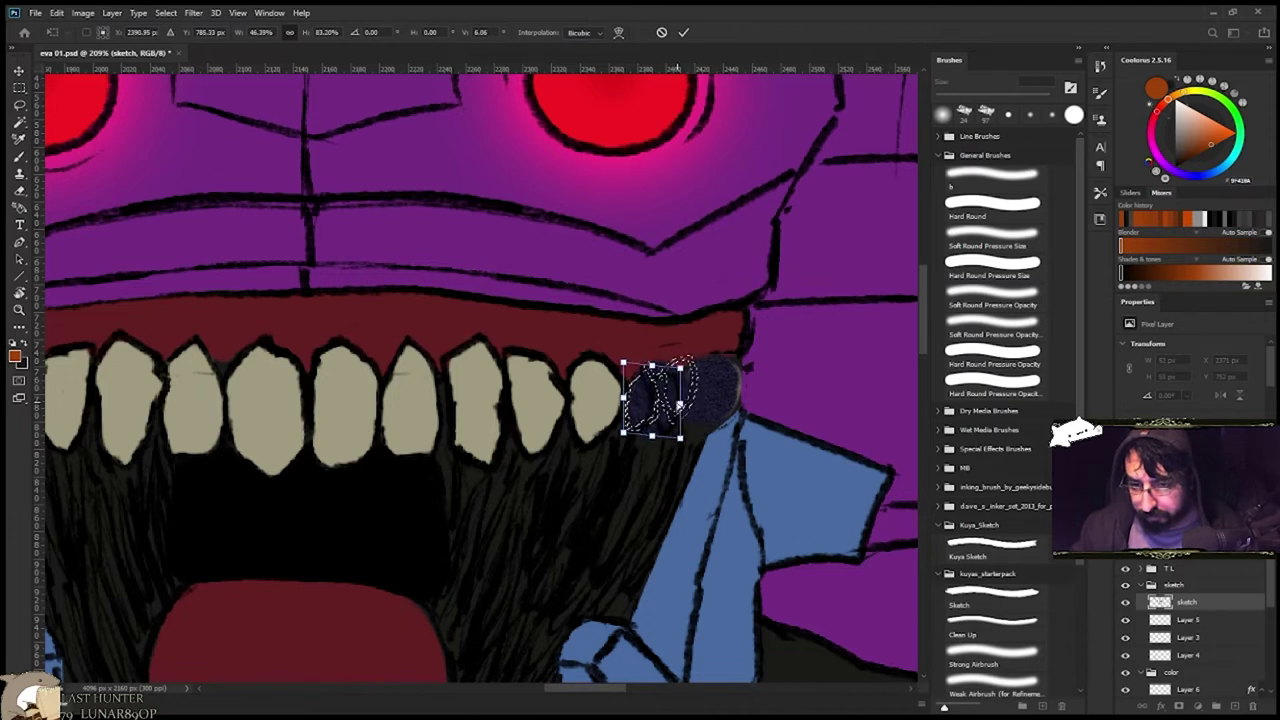
key(Return)
key(ctrl+d)
key(ctrl+t)
mouse_move(649, 385)
mouse_down()
mouse_move(673, 372)
mouse_move(674, 400)
mouse_move(659, 399)
mouse_up()
key(Return)
key(ctrl+d)
Erase the leftover gum colour at the corners of the mouth.
scroll(664, 457, down, 4)
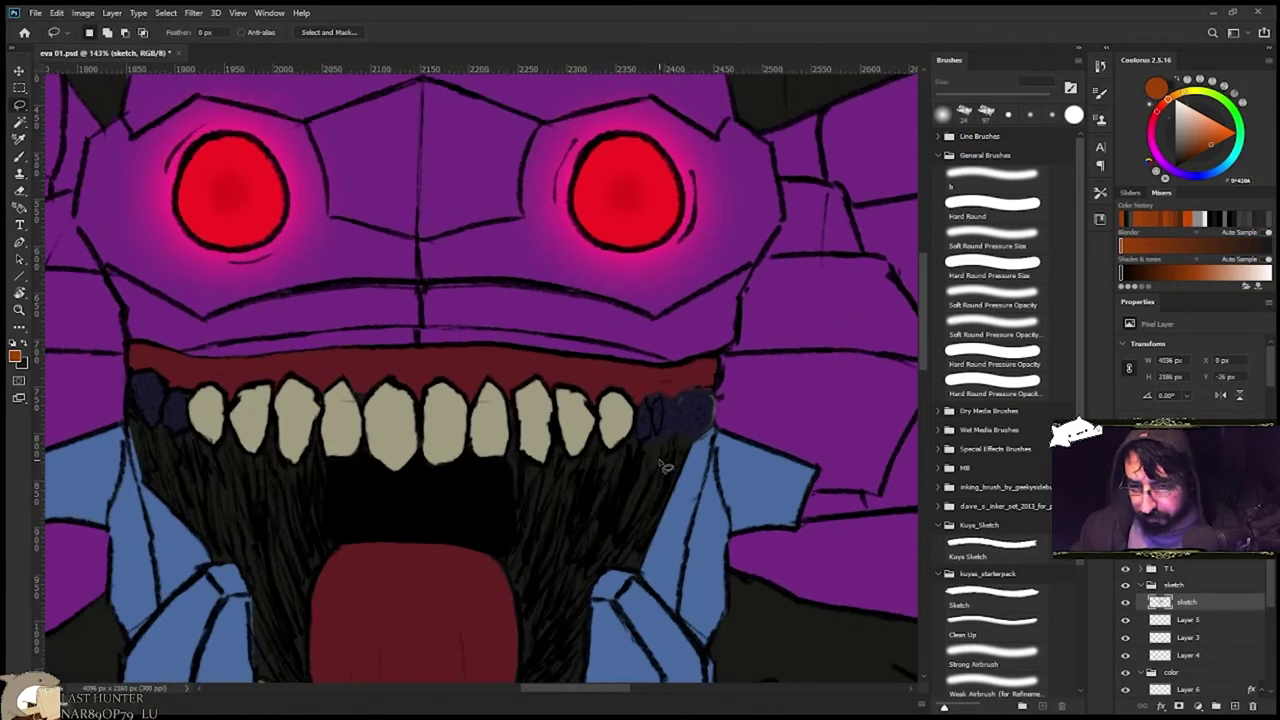
scroll(664, 457, up, 1)
scroll(1185, 660, down, 3)
click(1185, 688)
key(e)
drag(712, 364, 705, 363)
drag(340, 401, 616, 416)
mouse_move(401, 391)
mouse_down()
mouse_move(381, 365)
mouse_move(275, 340)
mouse_move(276, 424)
mouse_up()
Lasso the outermost tooth outlines at the mouth's left end on the sketch layer and transform them into narrower, repositioned teeth.
scroll(1187, 630, up, 3)
click(1187, 620)
scroll(292, 330, up, 2)
key(l)
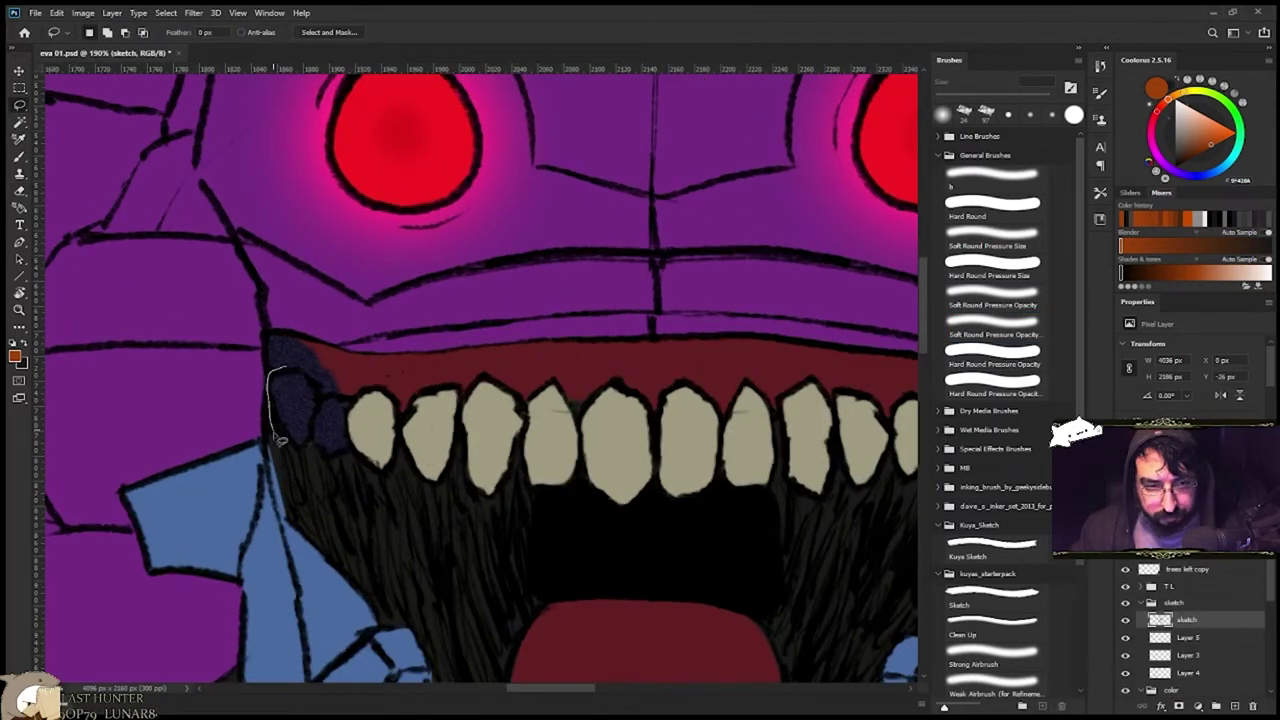
drag(347, 407, 284, 367)
key(ctrl+t)
mouse_move(269, 413)
mouse_down()
mouse_move(301, 403)
mouse_move(317, 456)
mouse_move(321, 366)
mouse_move(305, 410)
mouse_move(438, 474)
mouse_up()
key(Return)
key(ctrl+d)
key(ctrl+t)
key(Return)
key(ctrl+d)
Set up the Sketch brush on the color layer and sample the dark grey beside the fur, briefly hiding Layer 9 to compare.
scroll(1185, 636, down, 1)
scroll(1185, 636, down, 3)
click(1183, 650)
key(e)
click(1170, 638)
key(b)
scroll(290, 452, down, 2)
alt+click(440, 476)
key(alt+bracketleft)
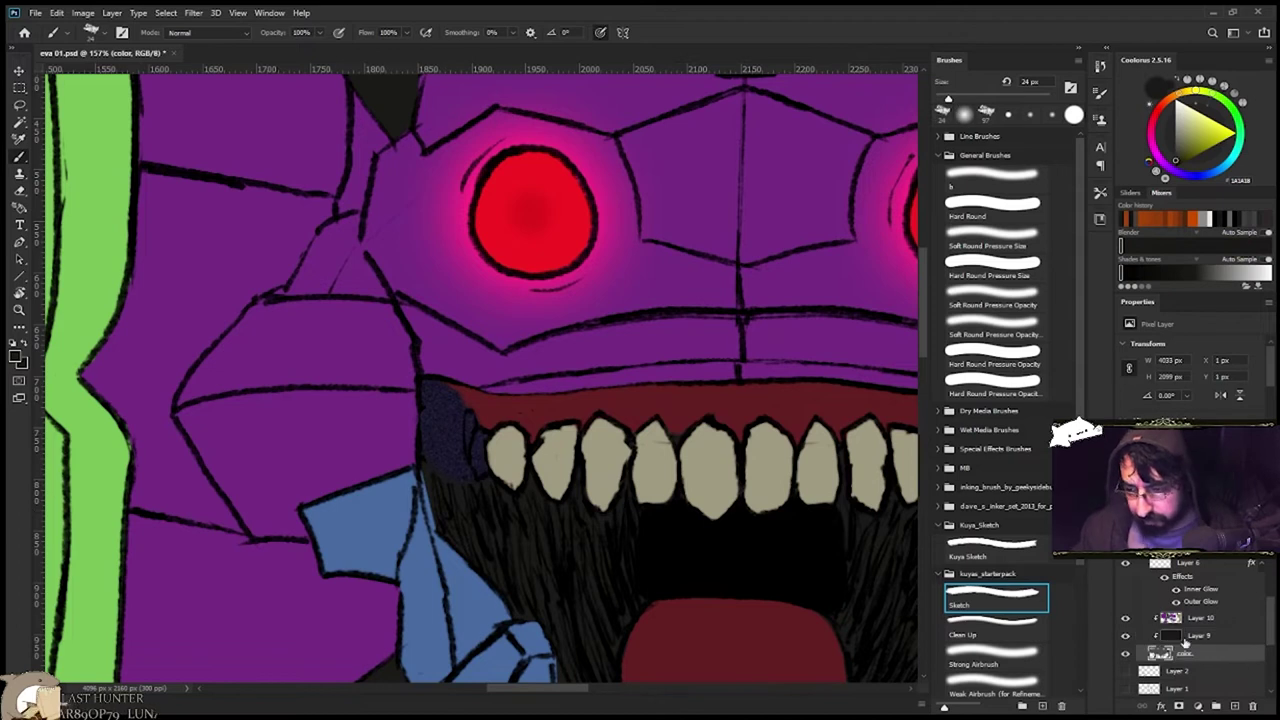
click(1125, 636)
alt+click(440, 476)
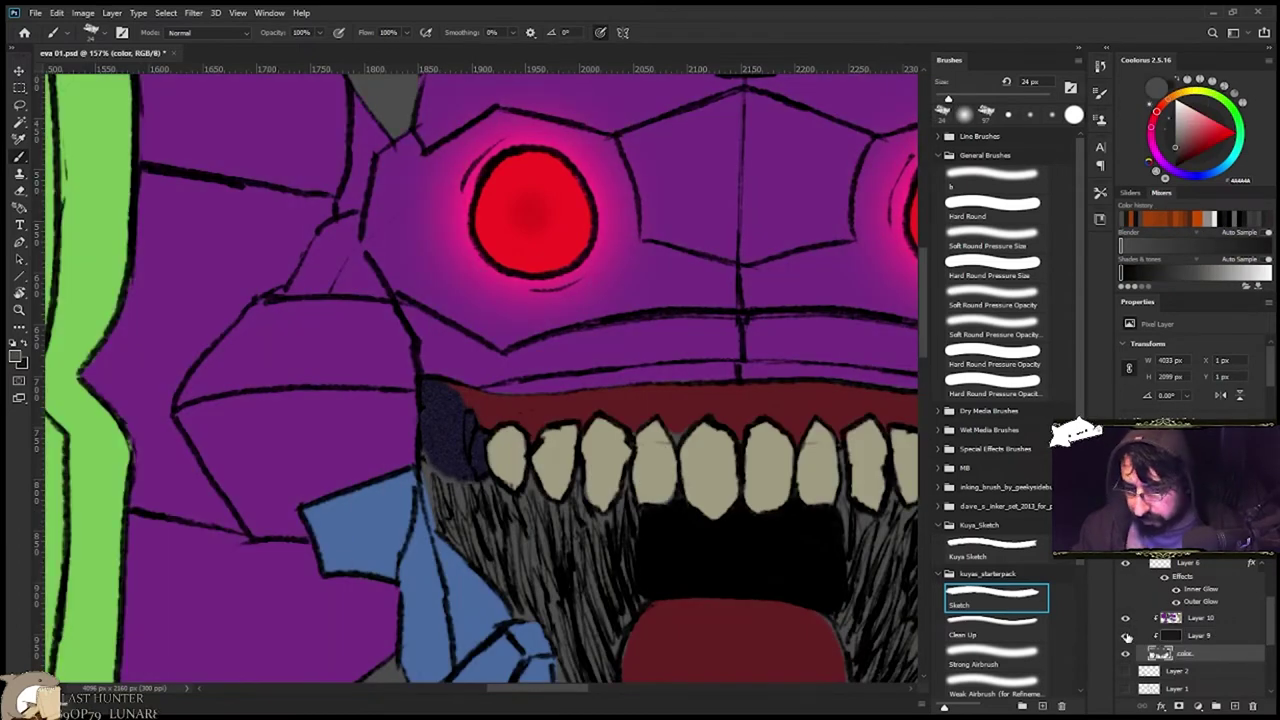
click(1125, 636)
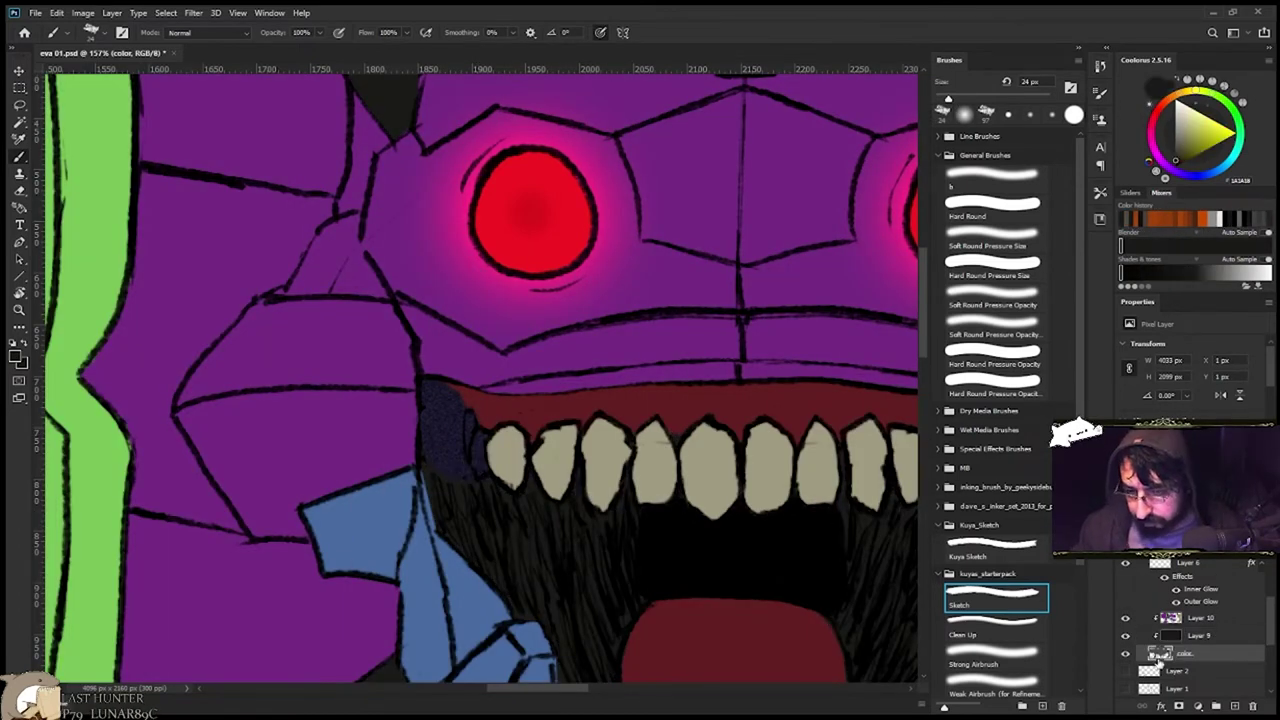
Hide Layer 10, paint dark grey over the mouth corners on the color layer, and select both corner areas with the Magic Wand.
click(1127, 619)
drag(454, 414, 476, 502)
drag(640, 490, 327, 480)
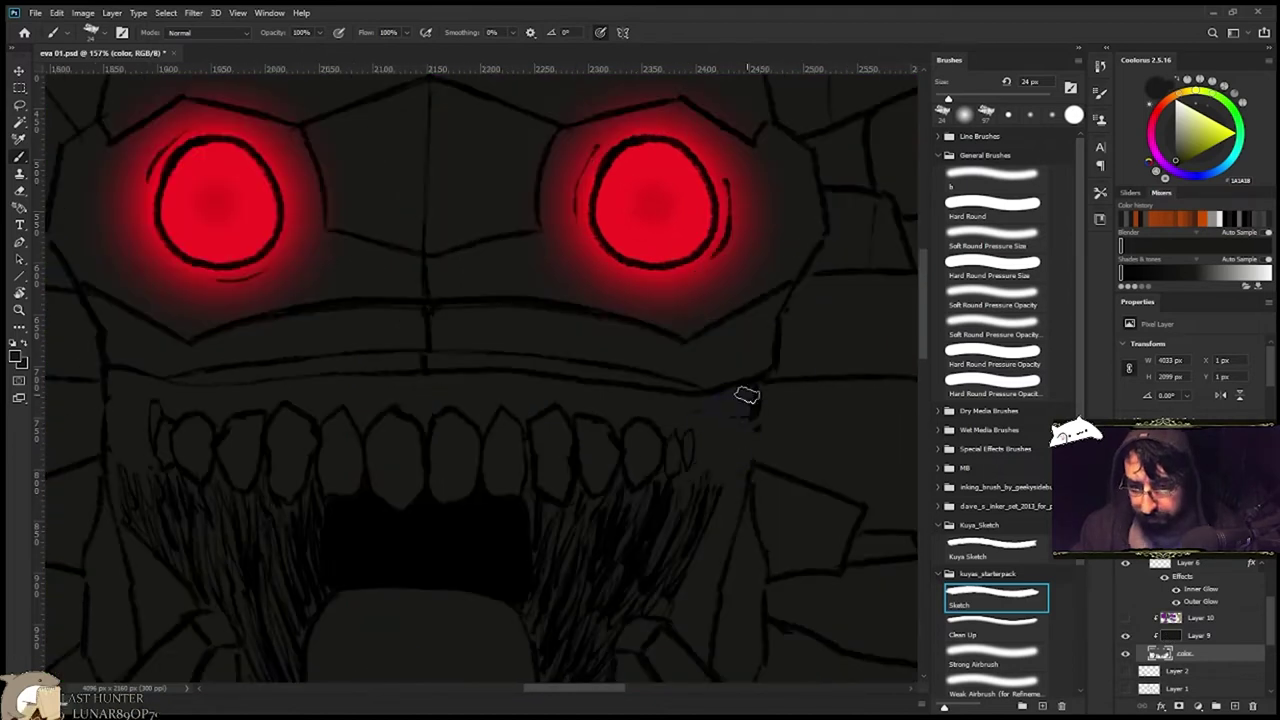
key(w)
click(725, 456)
key(e)
key(w)
shift+click(138, 436)
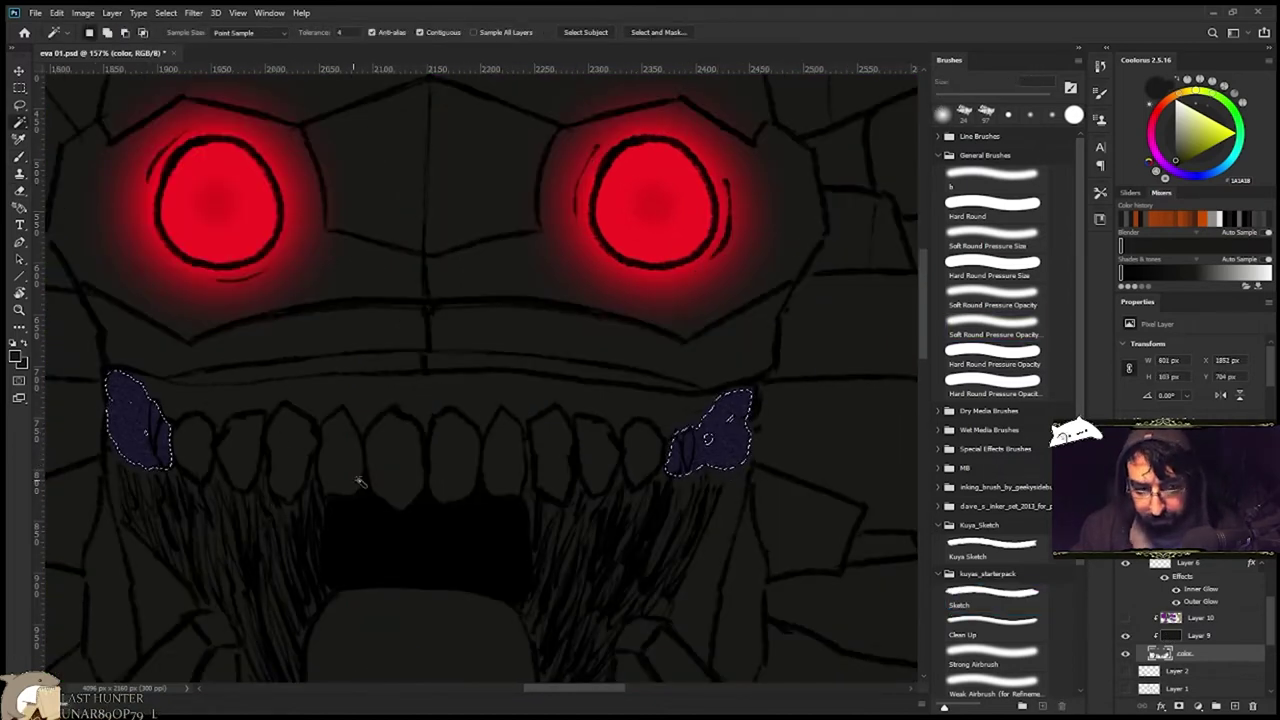
Show Layer 10 again, drop the selection, and fill the mouth corners with dark grey on the color layer.
click(1125, 618)
click(1200, 618)
key(ctrl+d)
key(b)
click(1183, 655)
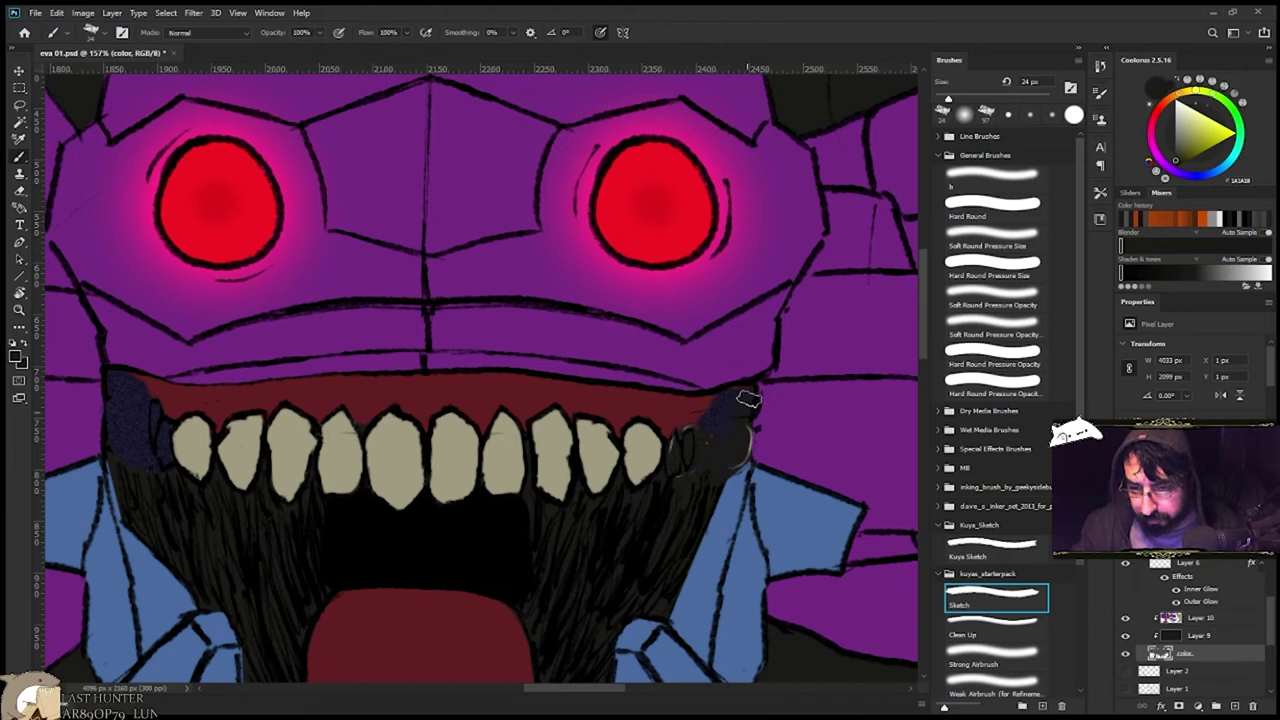
Erase the stray light tooth marks at both mouth corners on Layer 10 with a 7 px Hard Round eraser.
click(1195, 618)
key(e)
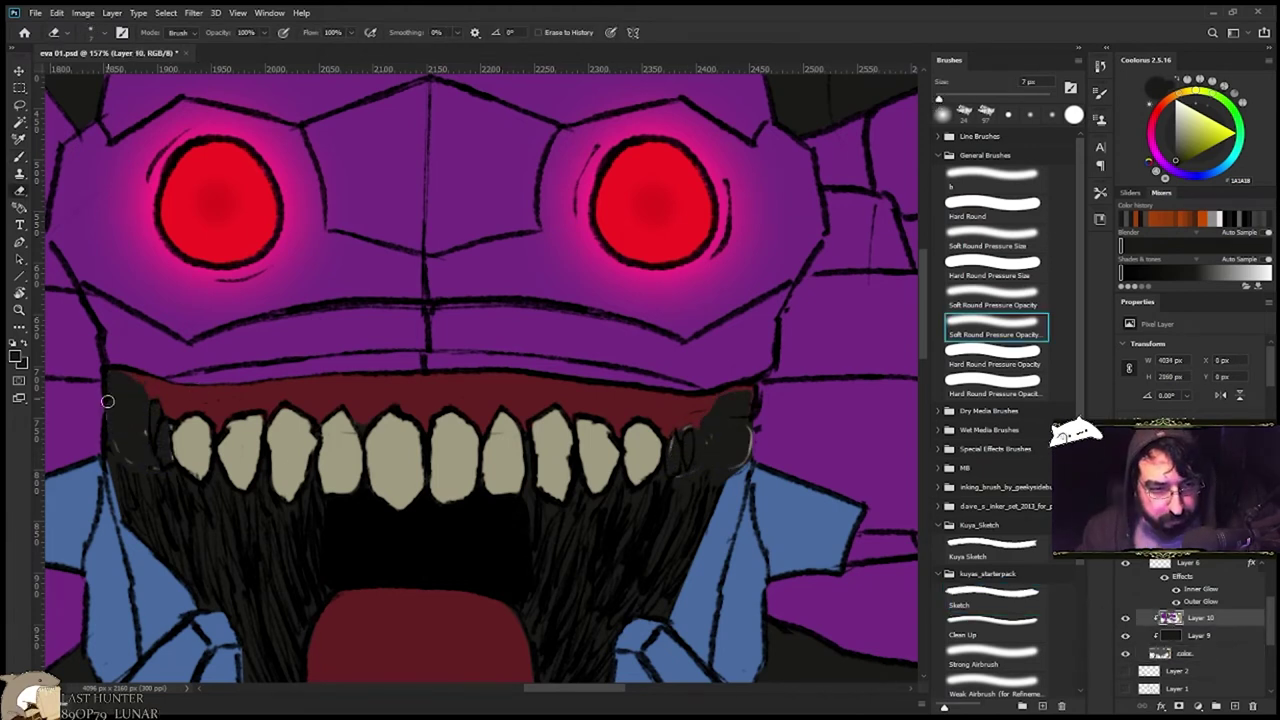
click(996, 268)
click(1008, 217)
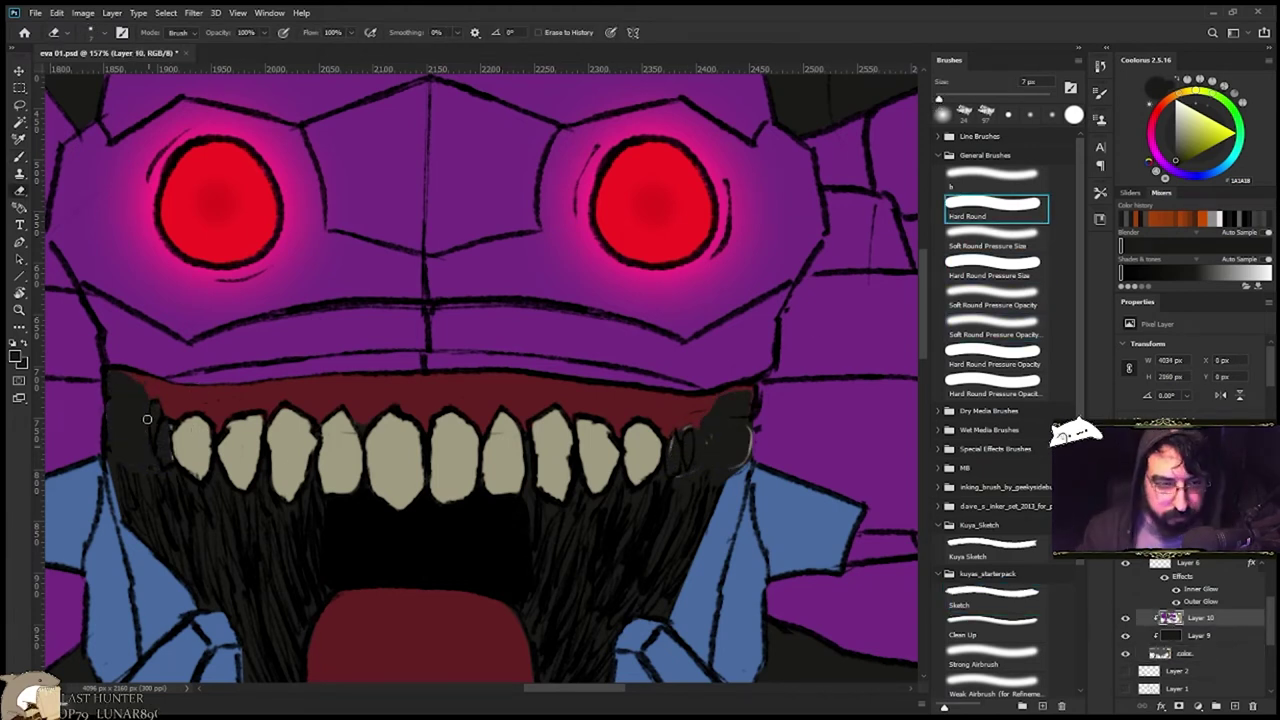
drag(673, 452, 676, 443)
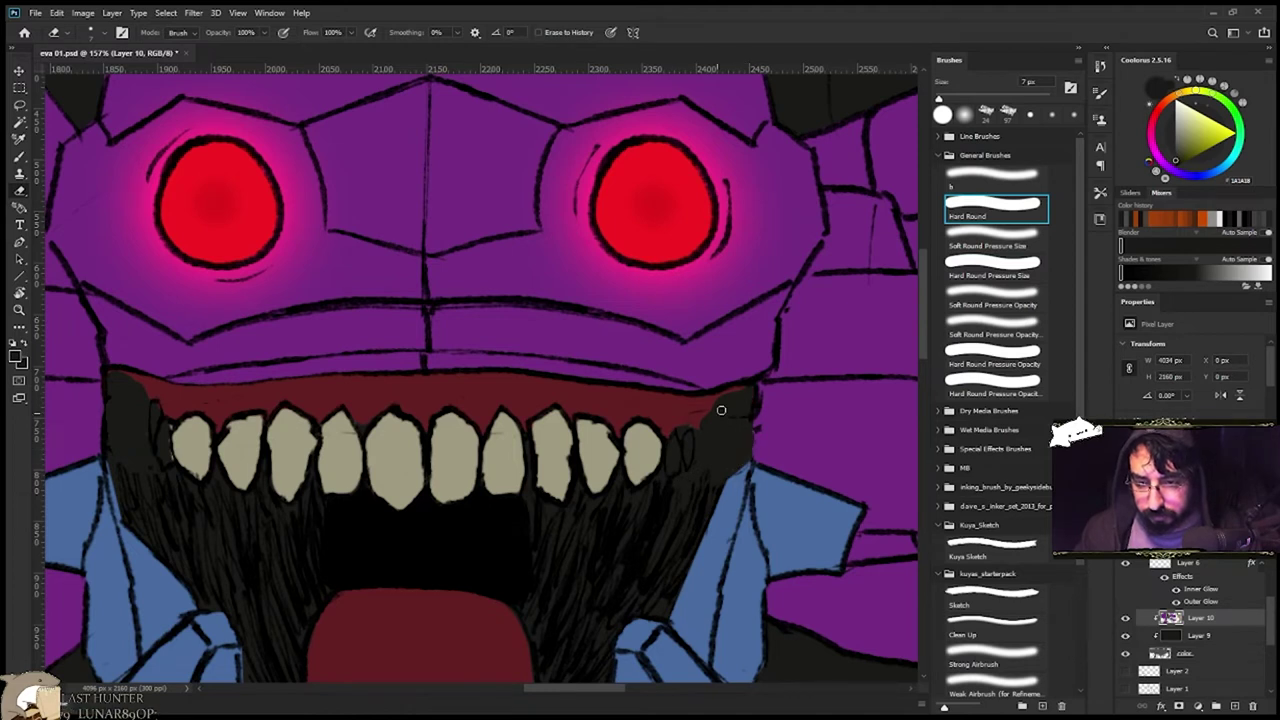
Paint the narrow end teeth on both sides in the sampled tooth beige on Layer 10 with a 15 px Hard Round brush.
key(b)
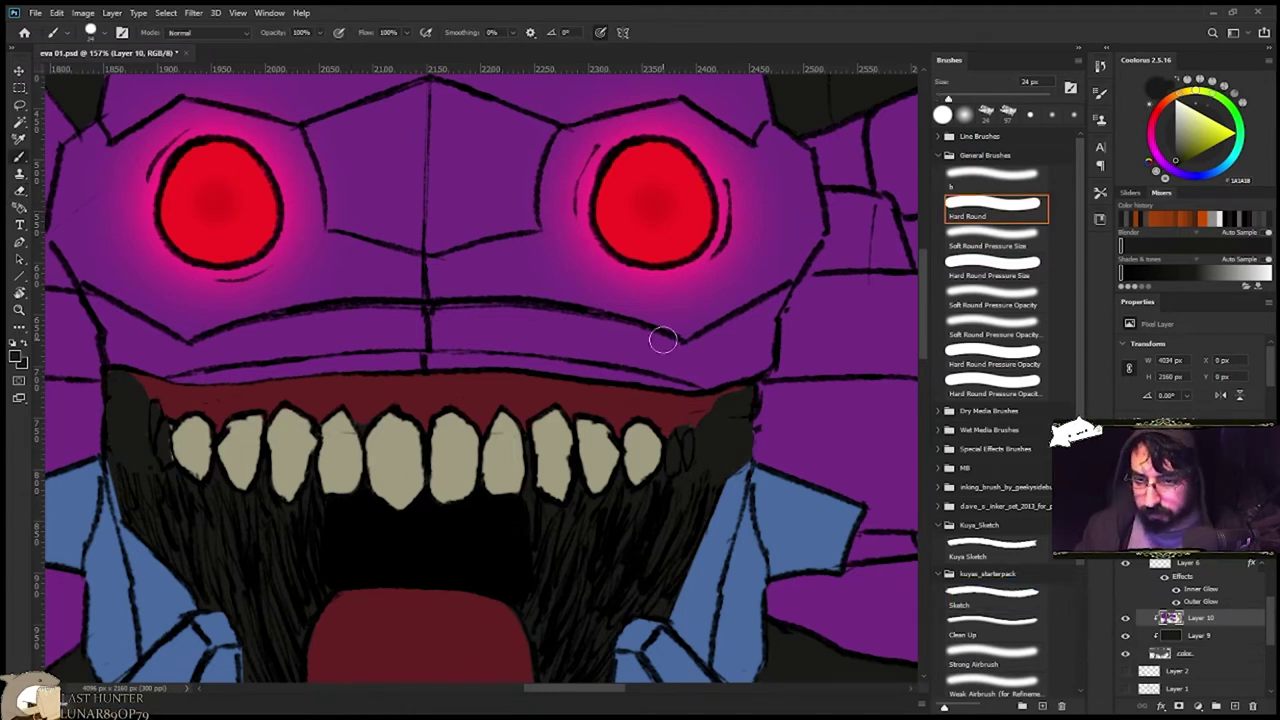
alt+click(713, 383)
alt+click(200, 432)
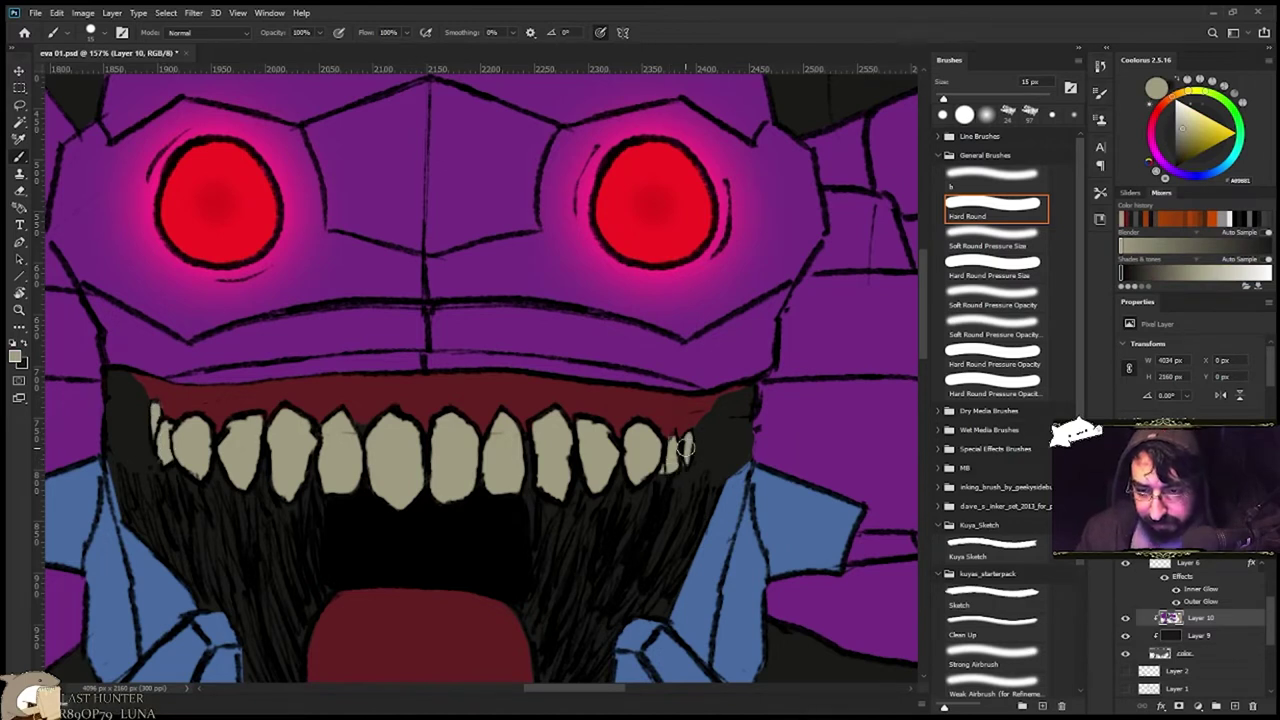
Clean up the colour edges around the small right end teeth and touch up the gum with its sampled dark red.
scroll(688, 440, up, 3)
key(e)
drag(683, 424, 689, 406)
key(b)
alt+click(684, 397)
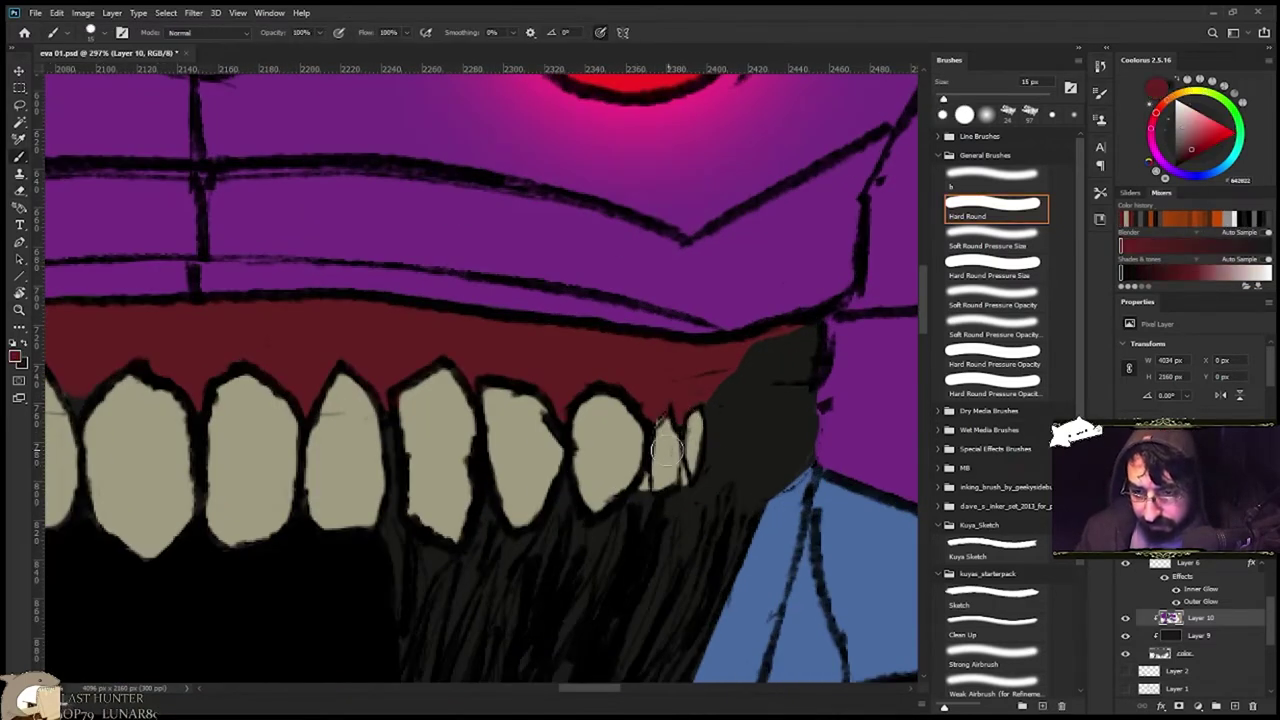
scroll(674, 487, down, 4)
scroll(1190, 620, up, 2)
Redraw the black outlines around the small end teeth and mouth corners on the sketch layer with the 10 px Kuya Sketch brush.
click(1187, 600)
click(994, 549)
alt+click(707, 424)
scroll(707, 424, up, 3)
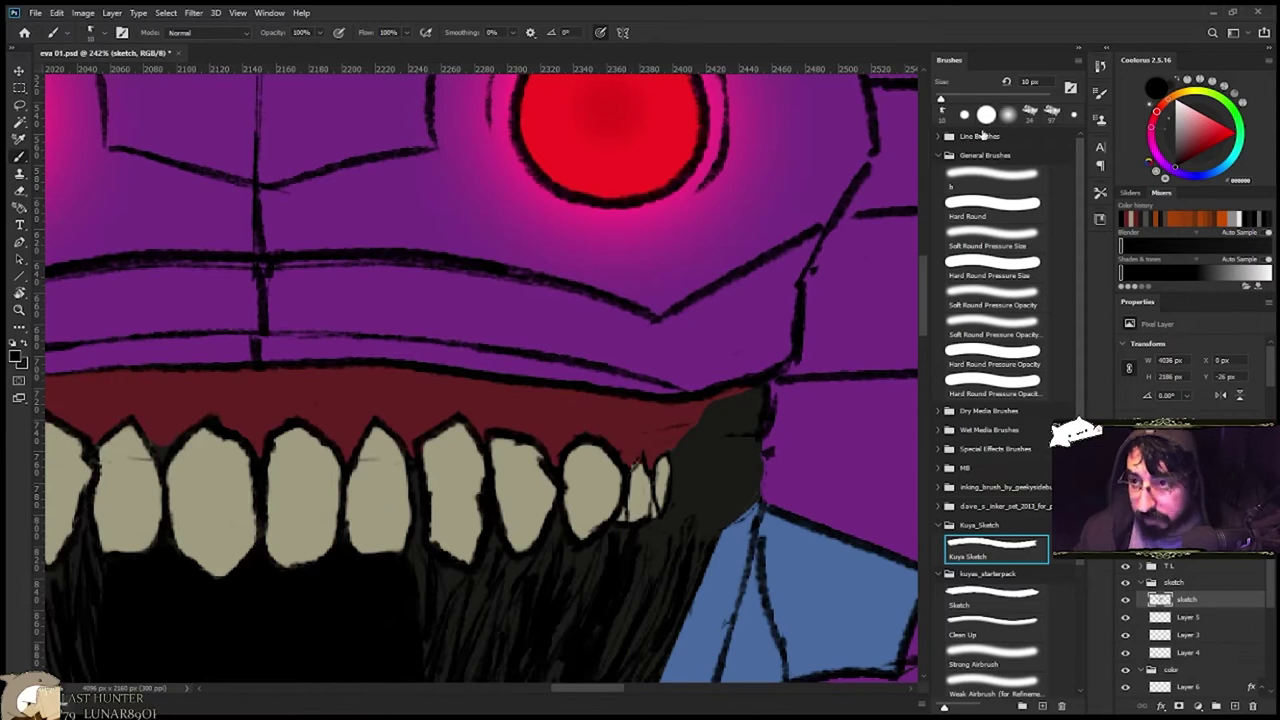
drag(716, 398, 750, 388)
drag(870, 368, 703, 400)
drag(545, 431, 710, 431)
drag(470, 338, 530, 428)
key(ctrl+space)
drag(751, 538, 642, 485)
scroll(643, 484, down, 3)
key(e)
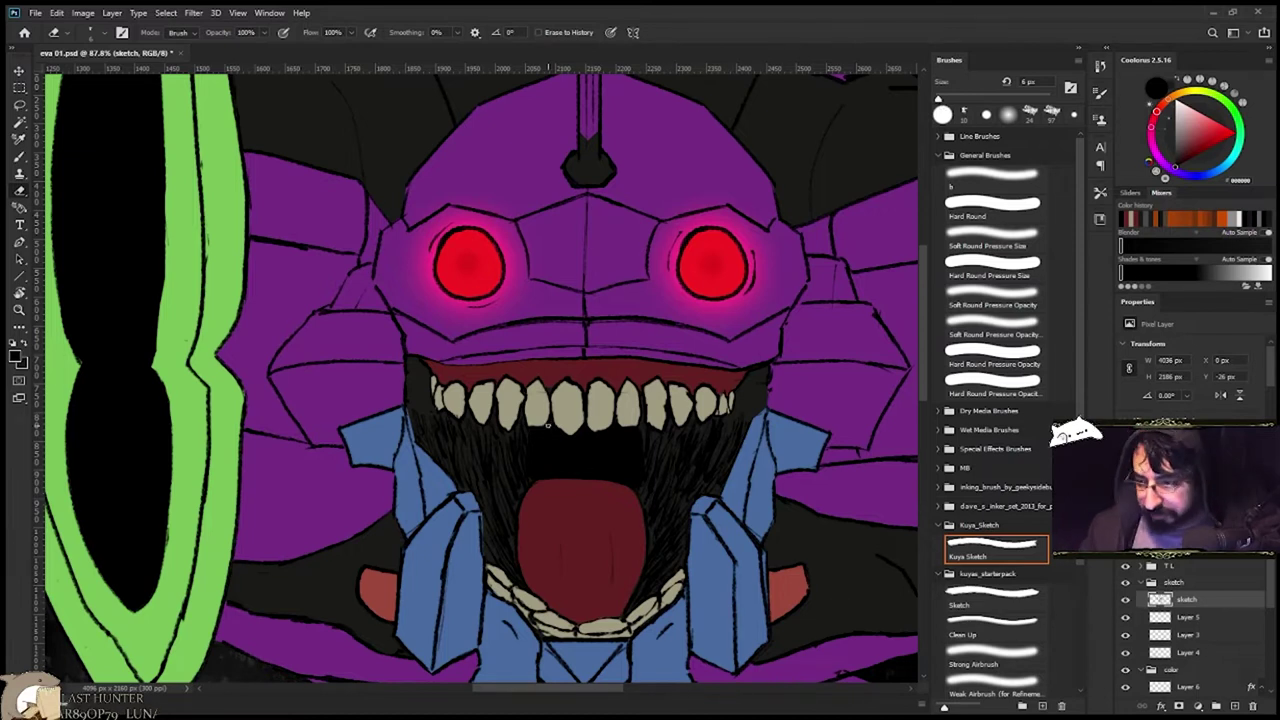
Add a new layer above the sketch layer and hatch the smallest upper left teeth with fine black lines.
key(ctrl+alt+shift+n)
drag(598, 426, 604, 460)
key(b)
key(r)
drag(458, 343, 485, 343)
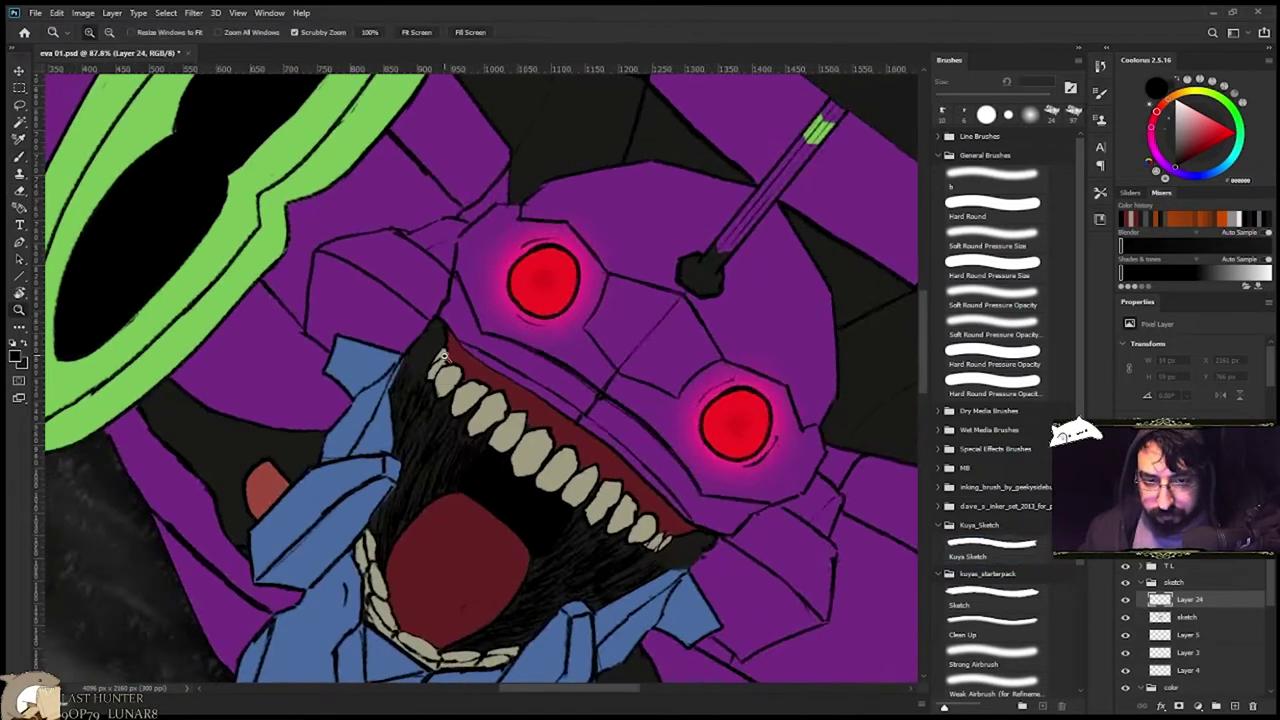
scroll(485, 343, up, 3)
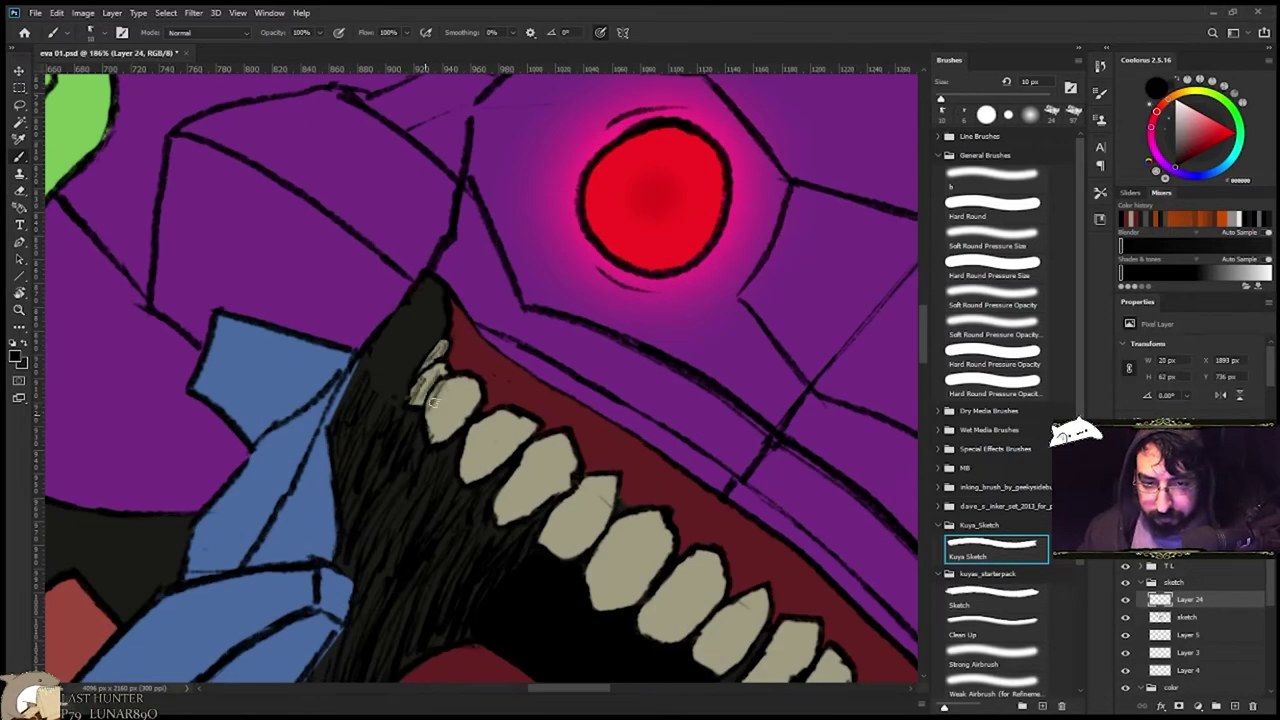
Hatch the remaining upper teeth from left to right with fine black lines on the new layer.
mouse_move(440, 462)
mouse_down()
mouse_move(411, 433)
mouse_move(436, 329)
mouse_up()
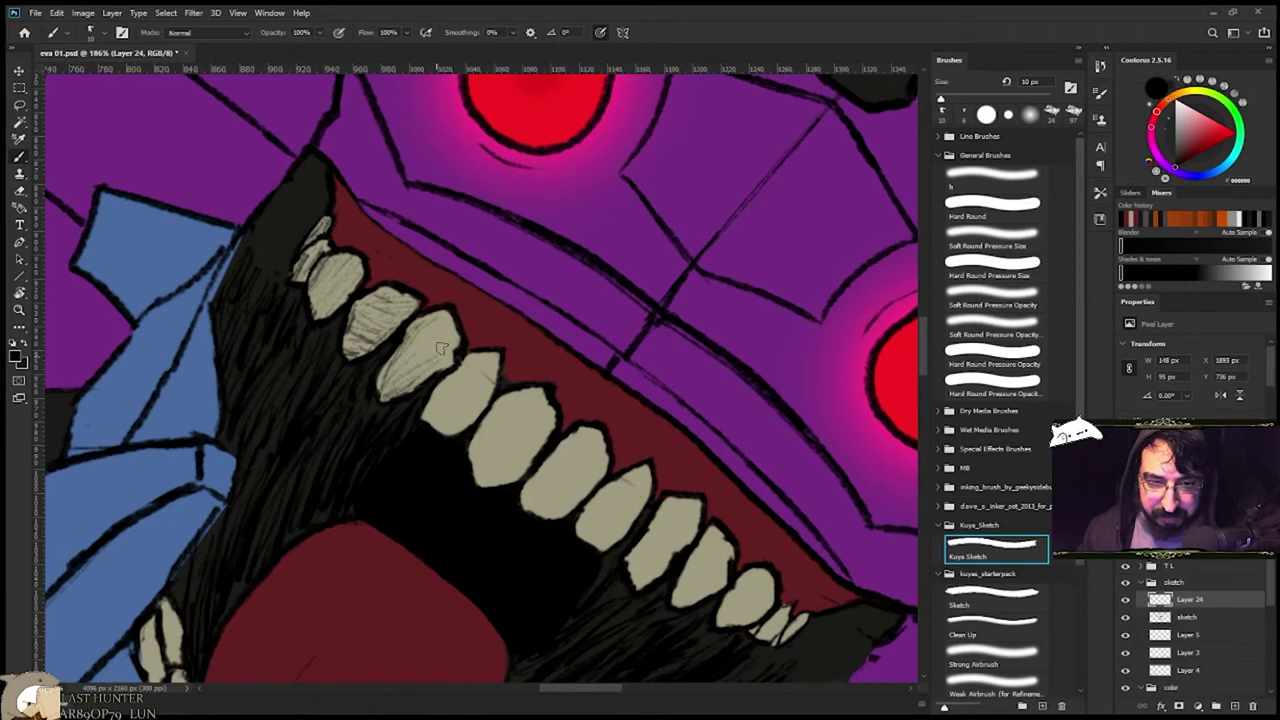
drag(490, 330, 398, 278)
key(r)
drag(488, 272, 485, 271)
mouse_move(406, 314)
mouse_down()
mouse_move(392, 353)
mouse_move(250, 274)
mouse_up()
mouse_move(367, 296)
mouse_down()
mouse_move(408, 284)
mouse_move(376, 341)
mouse_move(387, 373)
mouse_move(436, 370)
mouse_up()
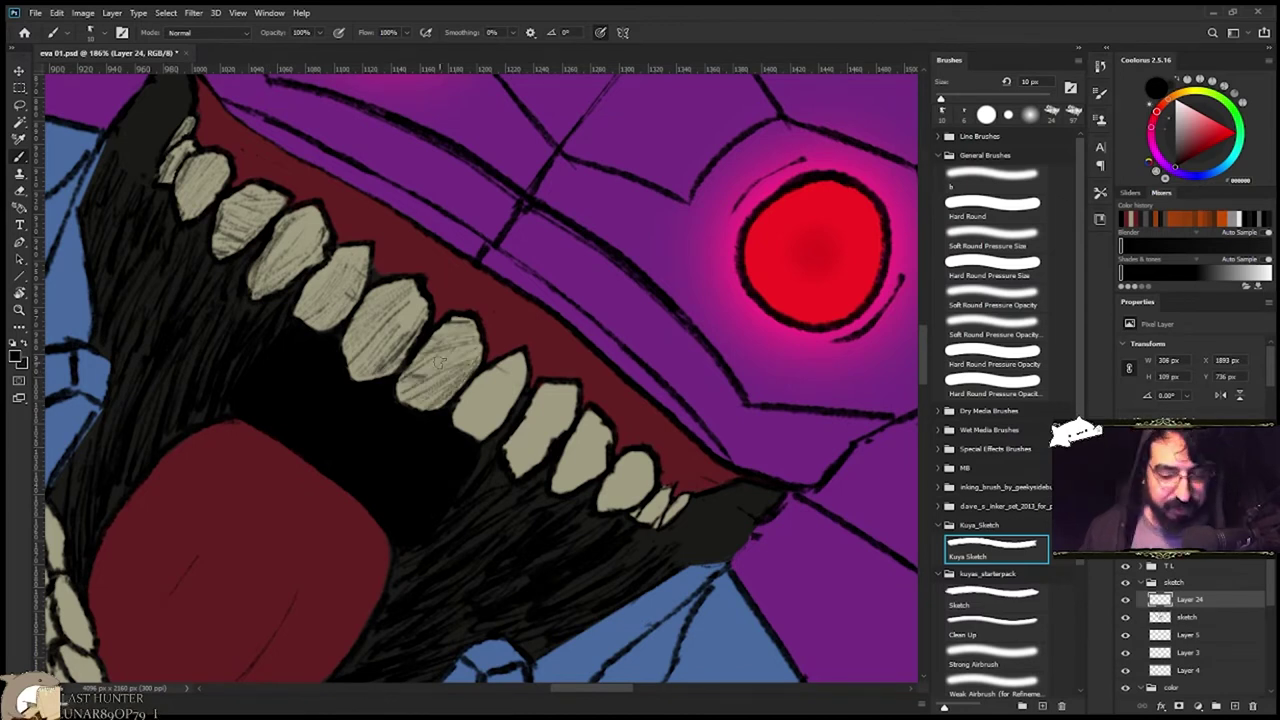
scroll(439, 361, down, 3)
scroll(400, 286, up, 3)
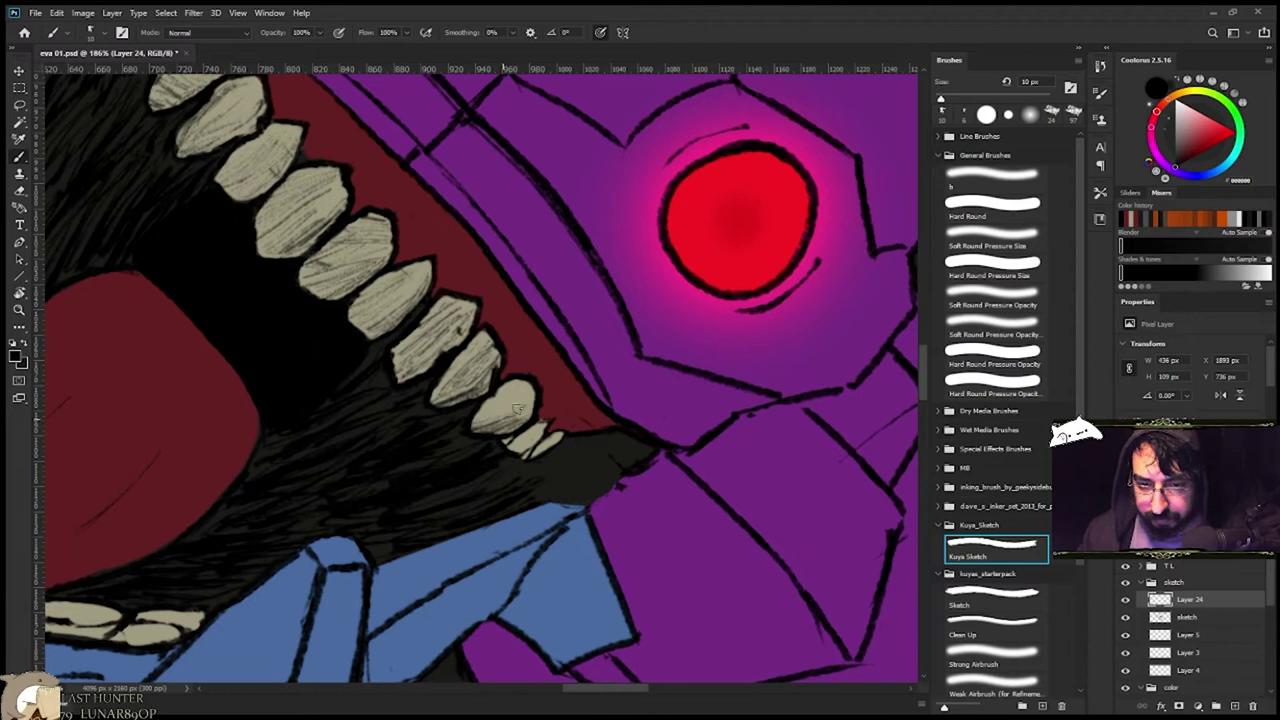
Hatch the whole lower row of teeth around the tongue with fine black texture lines.
mouse_move(517, 452)
mouse_down()
mouse_move(506, 394)
mouse_move(520, 360)
mouse_up()
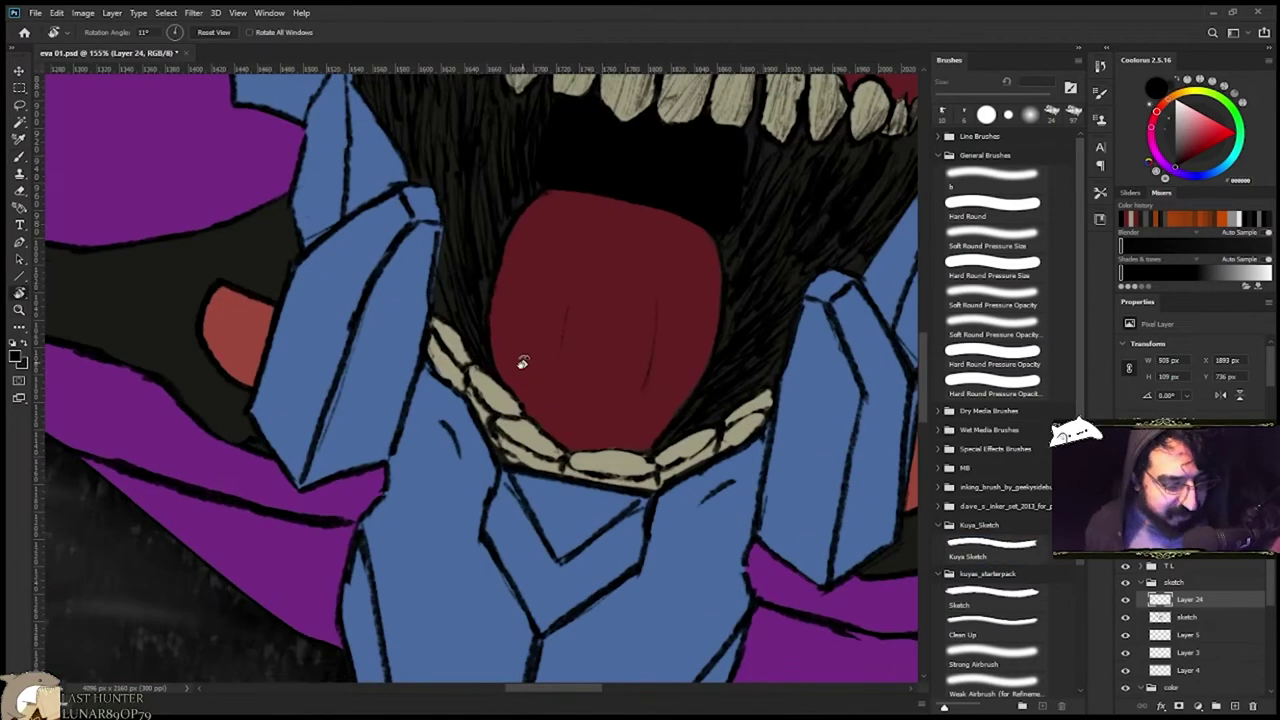
scroll(448, 362, down, 2)
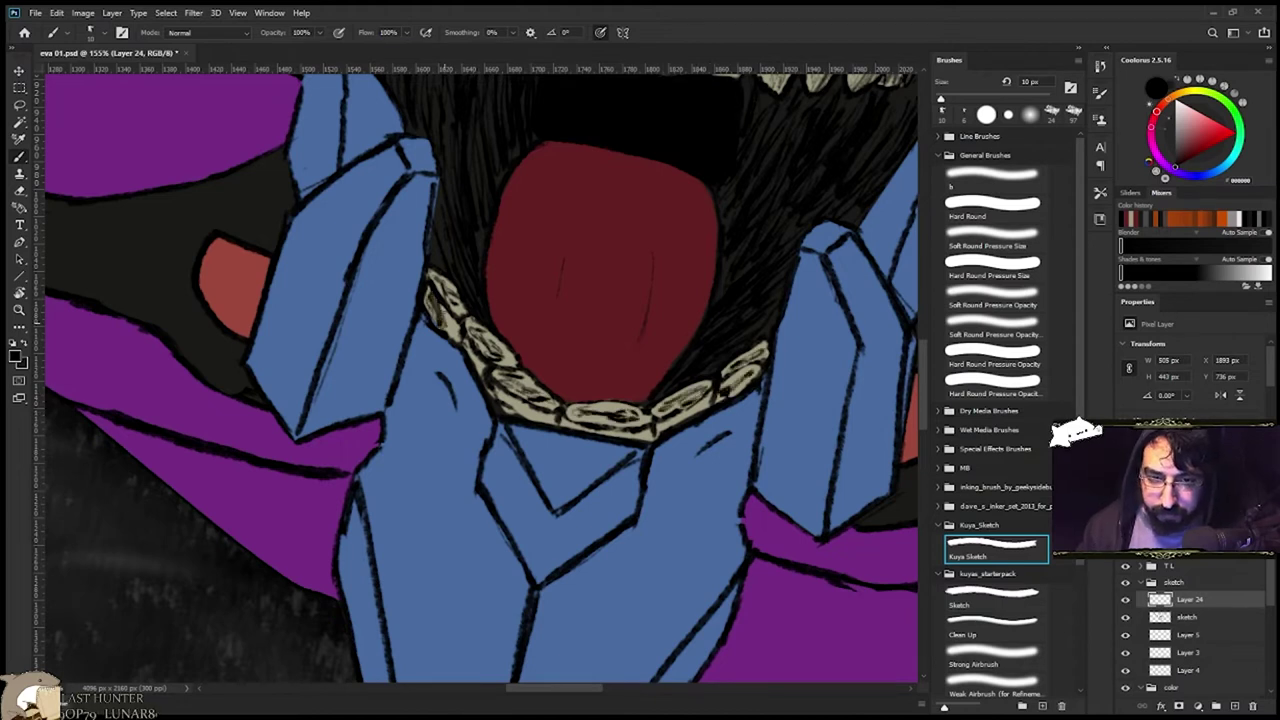
drag(439, 312, 460, 339)
drag(466, 347, 475, 344)
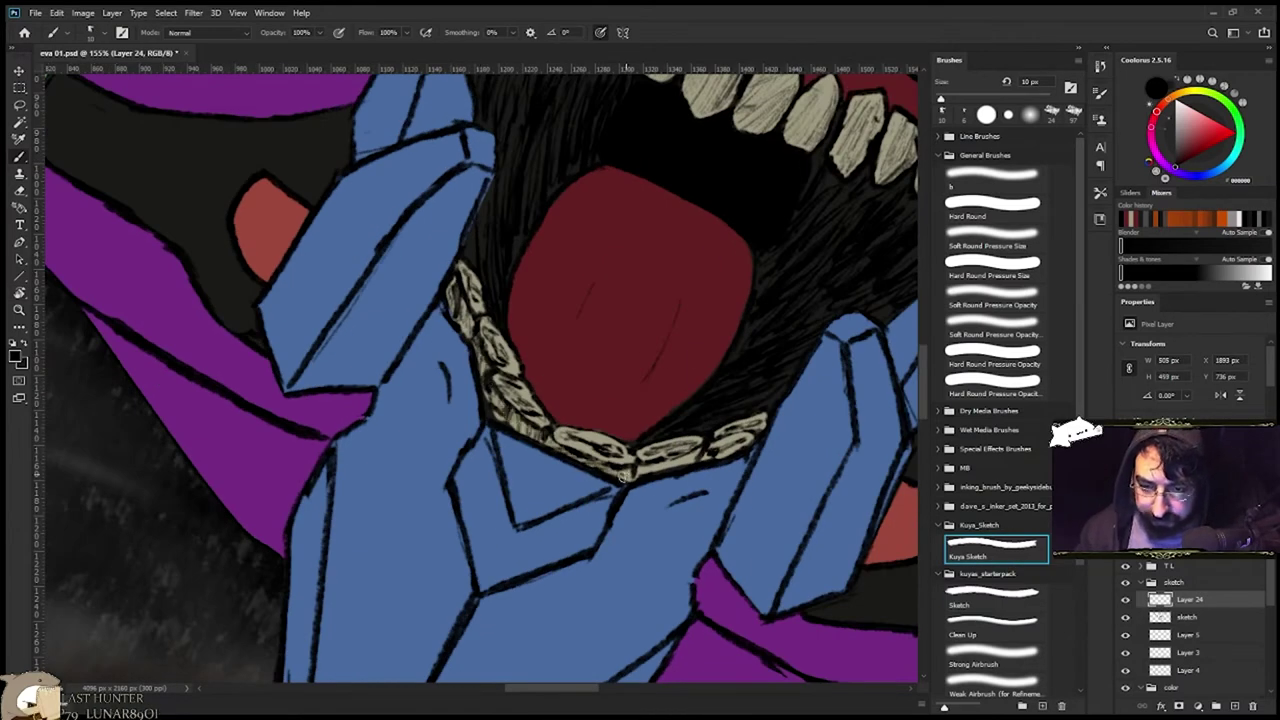
drag(704, 457, 740, 445)
mouse_move(714, 420)
mouse_down()
mouse_move(640, 400)
mouse_move(720, 391)
mouse_up()
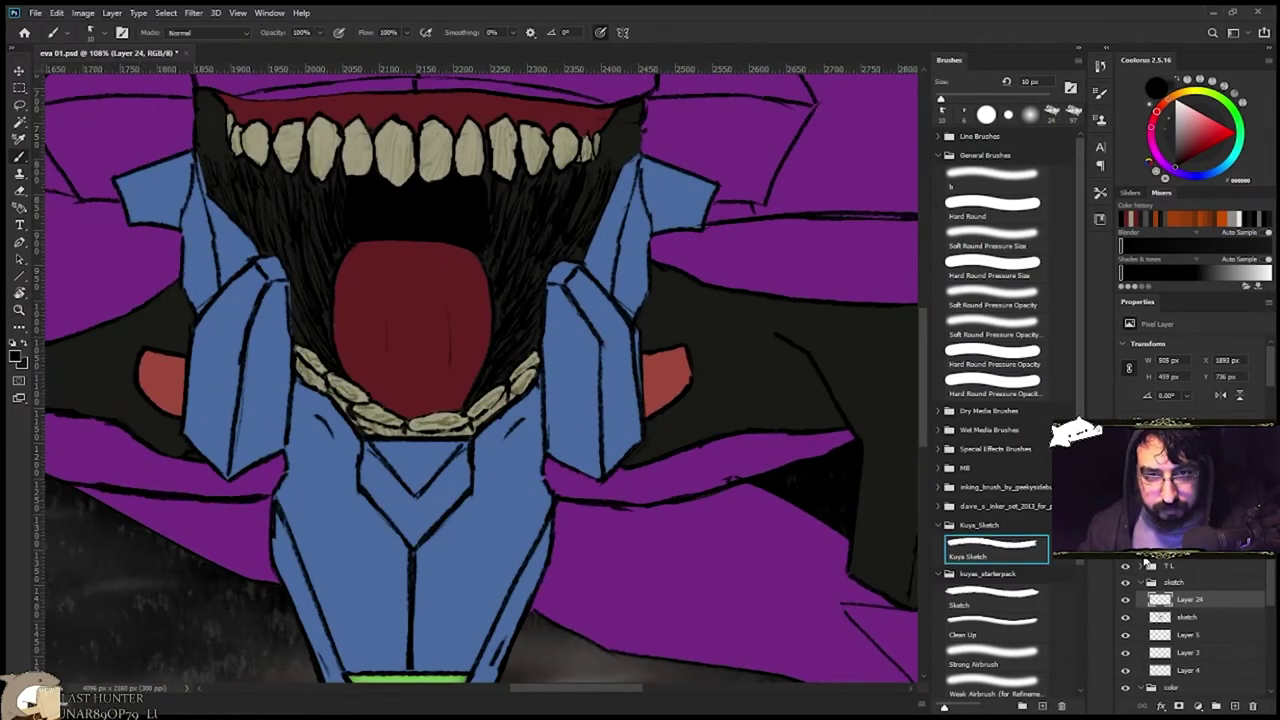
Extend the black fur hatching into both mouth corners on the sketch layer with the Kuya Sketch brush.
drag(640, 340, 694, 500)
scroll(1220, 592, down, 5)
scroll(1220, 592, up, 5)
click(1125, 635)
click(1125, 635)
click(1187, 635)
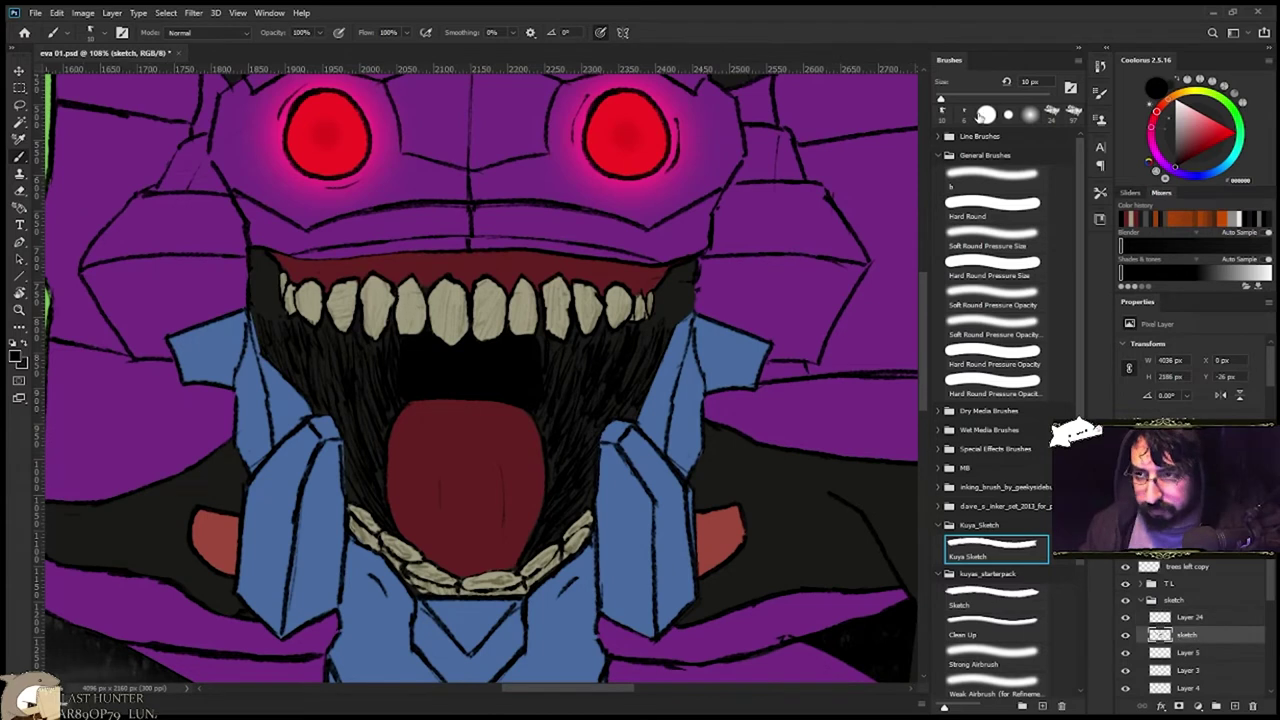
drag(256, 308, 282, 318)
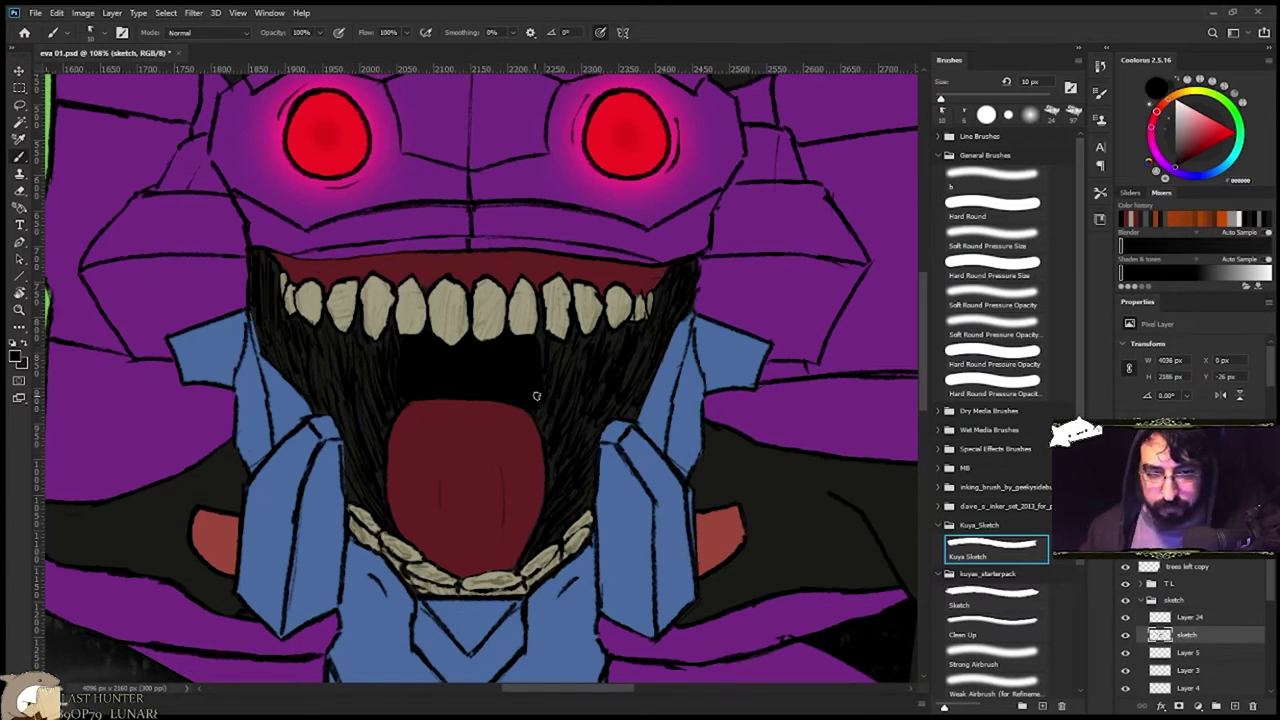
drag(557, 400, 480, 402)
Fit the whole illustration in view, collapse the sketch group and add a new empty layer.
click(1190, 617)
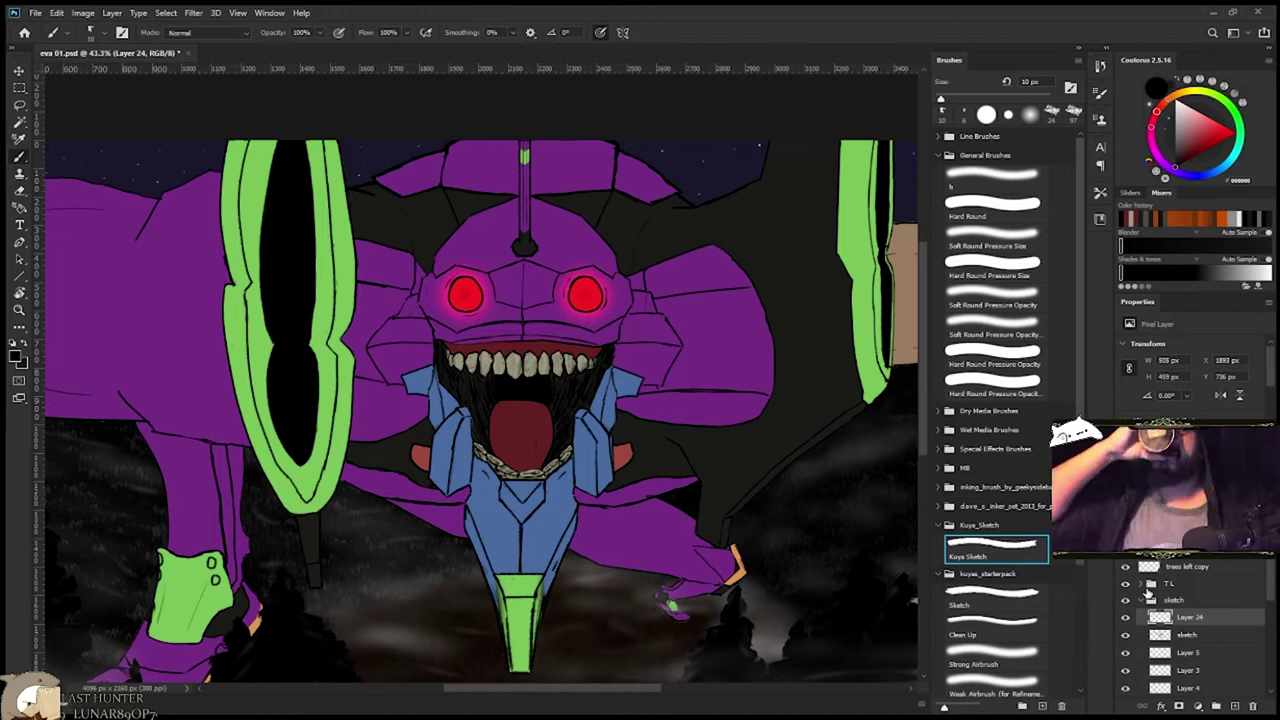
key(ctrl+0)
click(1173, 600)
click(1140, 600)
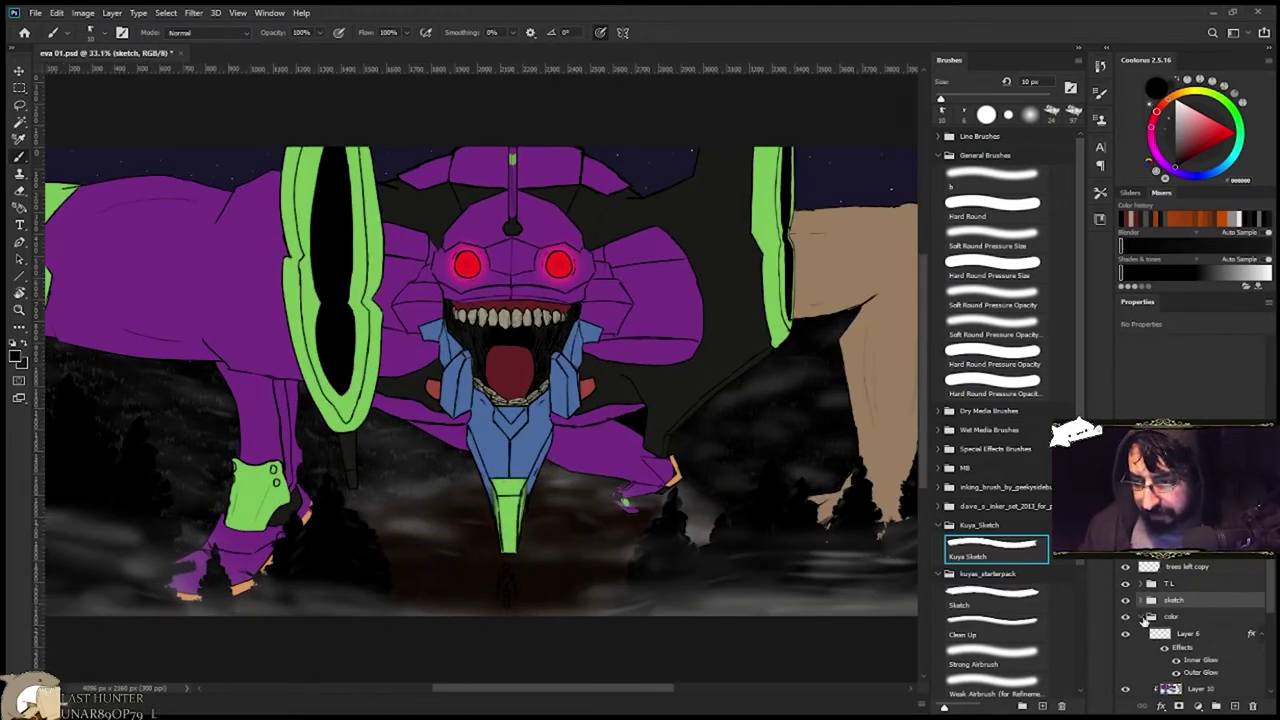
click(1141, 618)
click(1199, 617)
click(1235, 706)
Move the new layer into the color group directly above Layer 10 and clip it to the layers below.
scroll(1186, 627, down, 3)
click(1141, 584)
scroll(1186, 640, down, 3)
click(1188, 642)
scroll(1188, 645, up, 2)
scroll(1170, 652, up, 3)
drag(1190, 606, 1194, 683)
scroll(1200, 640, down, 4)
alt+click(1205, 595)
Choose the Soft Round Pressure Opacity brush at 183 px and load the color layer's character shape as a selection.
click(996, 297)
mouse_move(643, 296)
mouse_down()
mouse_move(699, 226)
mouse_move(666, 283)
mouse_up()
click(962, 326)
mouse_move(715, 327)
mouse_down()
mouse_move(686, 328)
mouse_move(698, 328)
mouse_up()
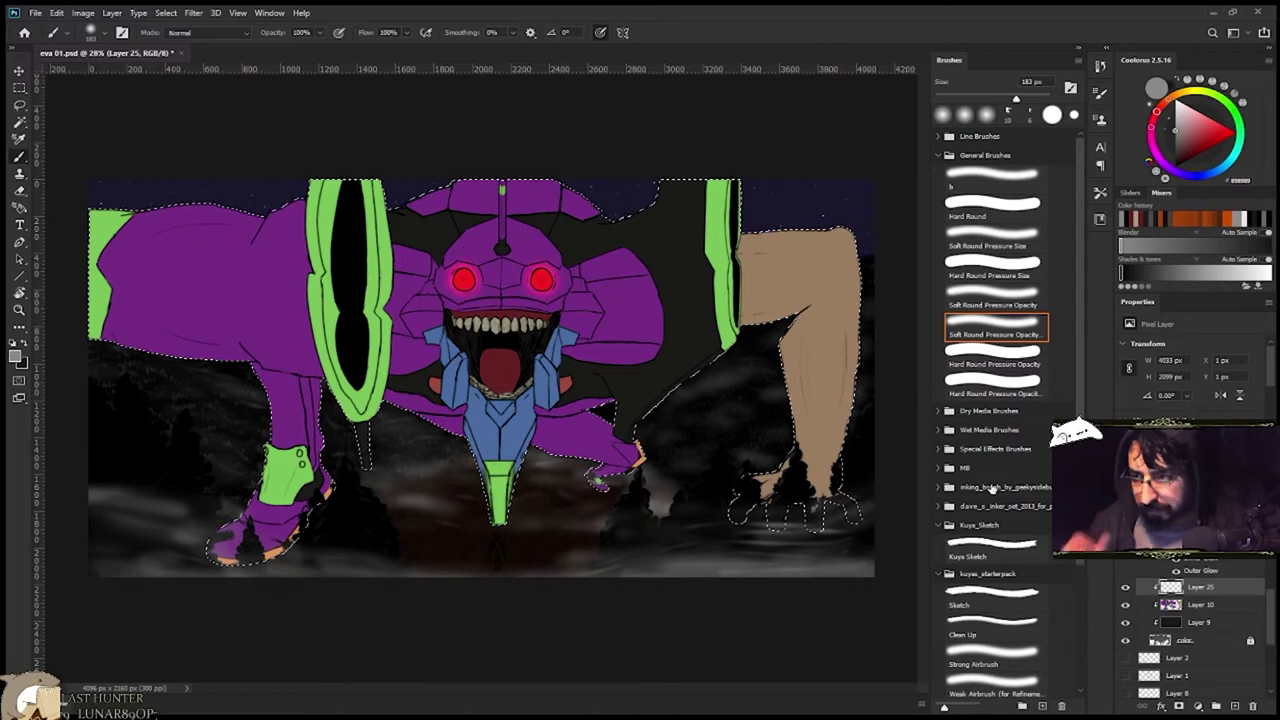
ctrl+click(1163, 660)
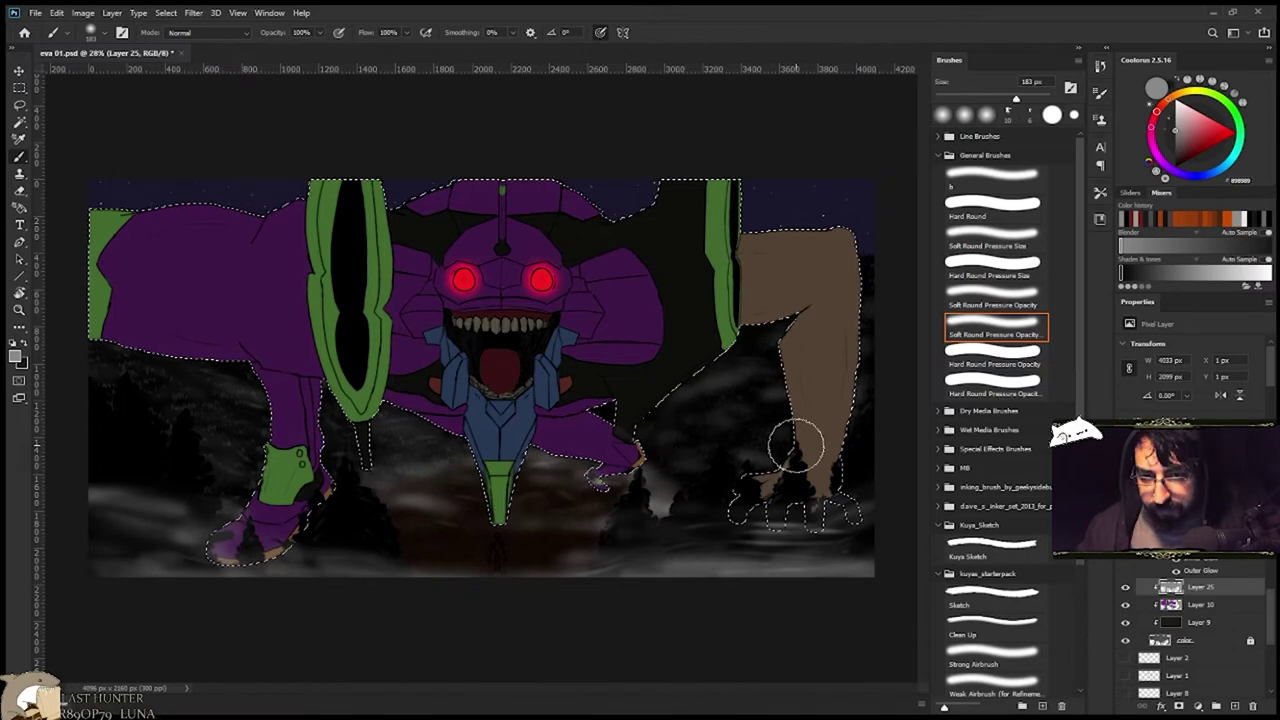
Try filling the character selection on Layer 25 with two lighter grays, undoing each fill.
key(ctrl+z)
click(1175, 139)
key(alt+BackSpace)
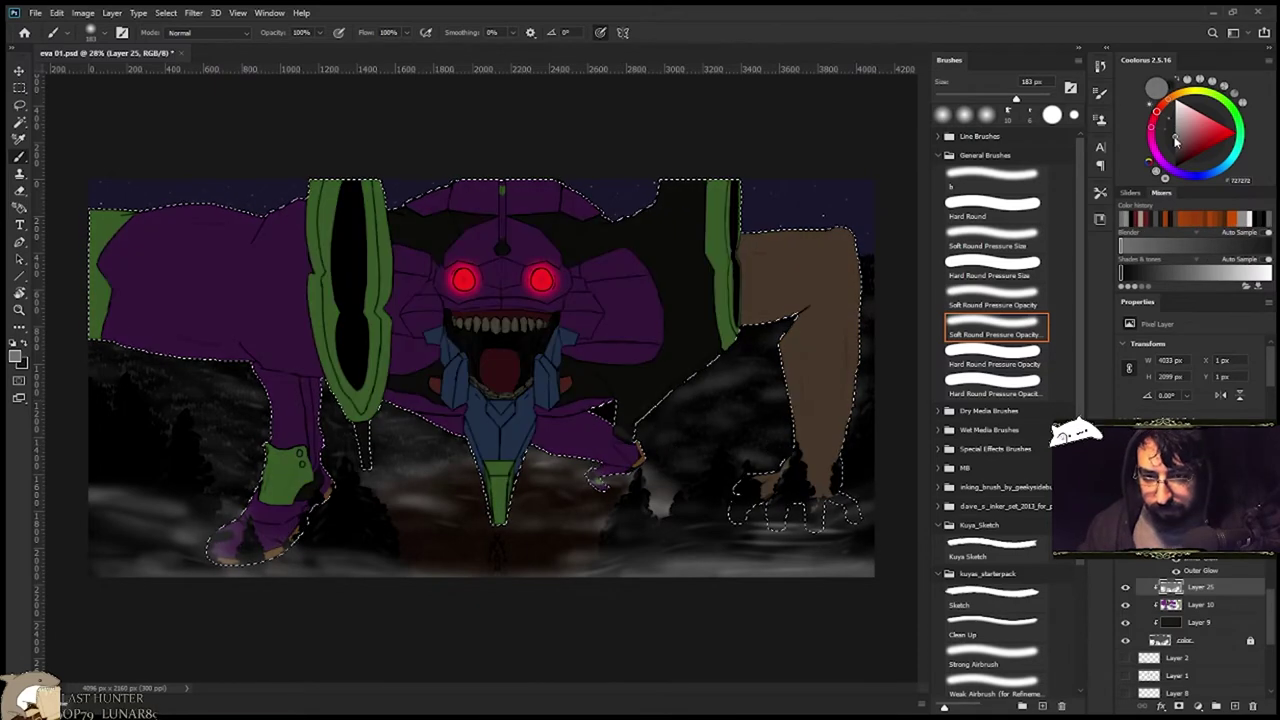
key(ctrl+z)
click(1181, 135)
key(alt+BackSpace)
key(ctrl+z)
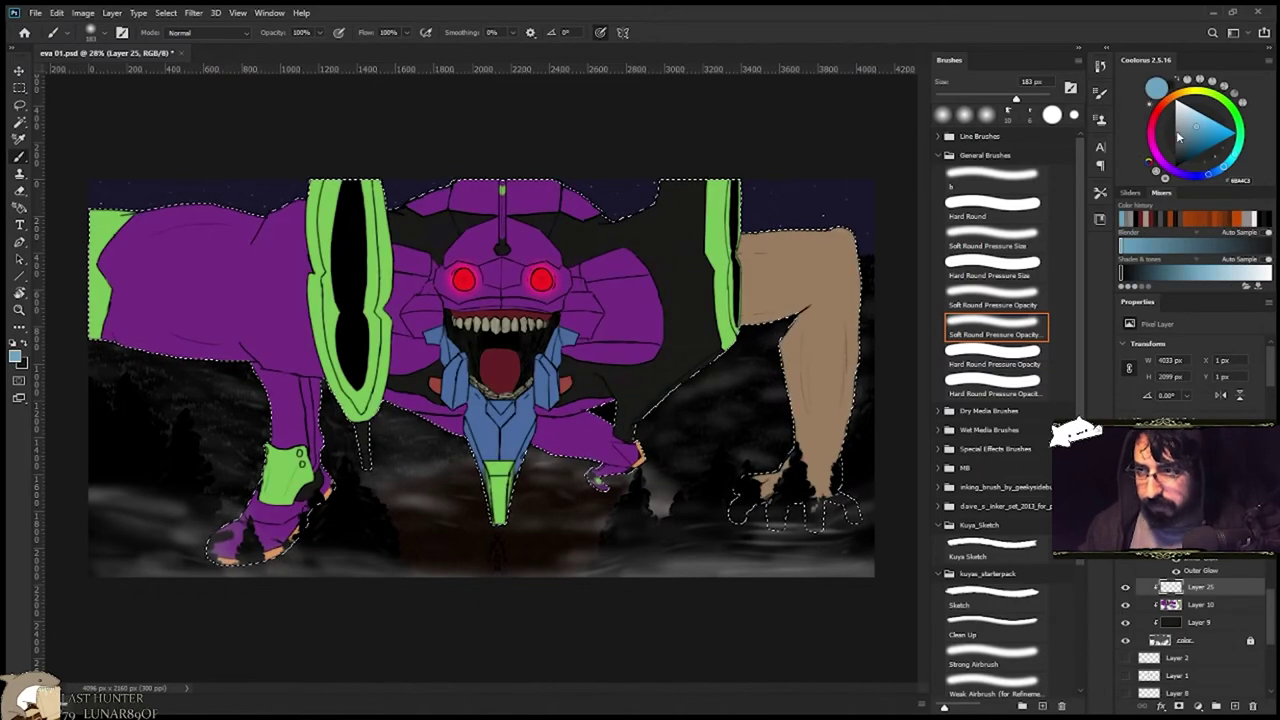
Fill the character selection on Layer 25 with a darker gray and deselect it.
click(1175, 144)
key(alt+BackSpace)
key(ctrl+d)
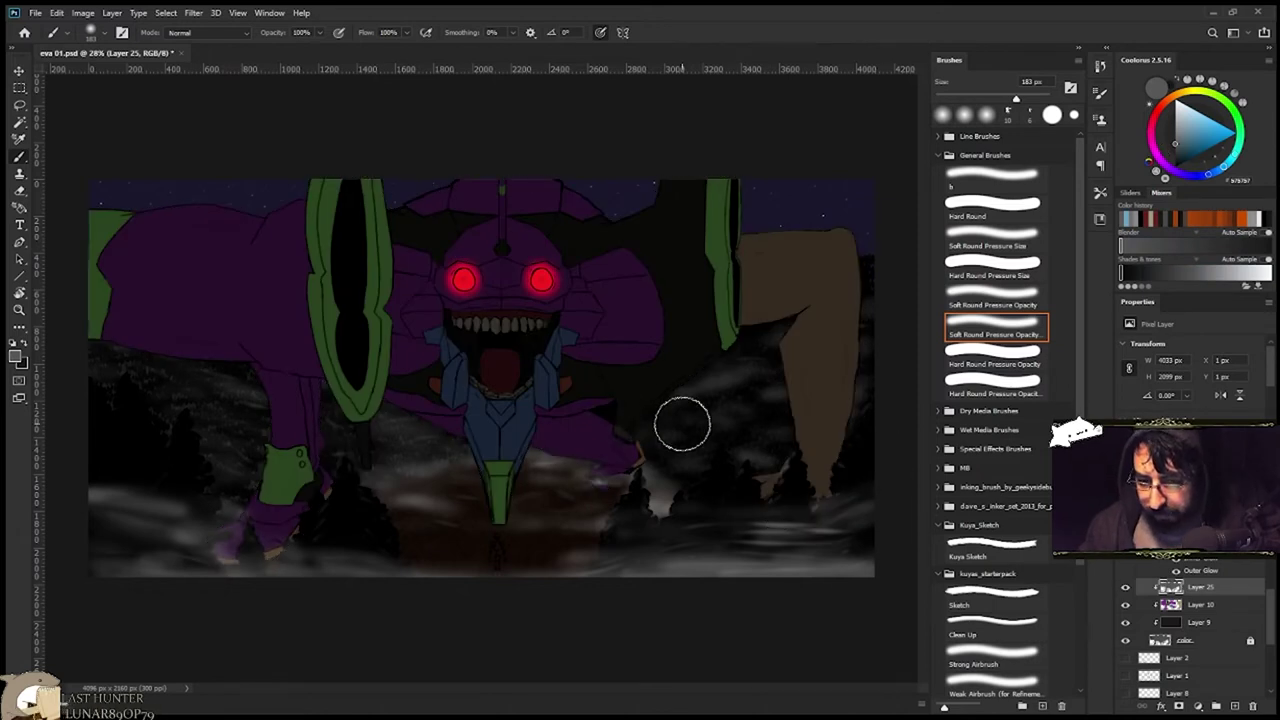
Erase the stray marks near the wrist behind the purple forearm on Layer 3 with a 23 px soft round eraser.
scroll(617, 429, up, 6)
key(v)
click(632, 436)
scroll(1234, 594, up, 3)
scroll(1234, 594, down, 1)
key(e)
click(997, 327)
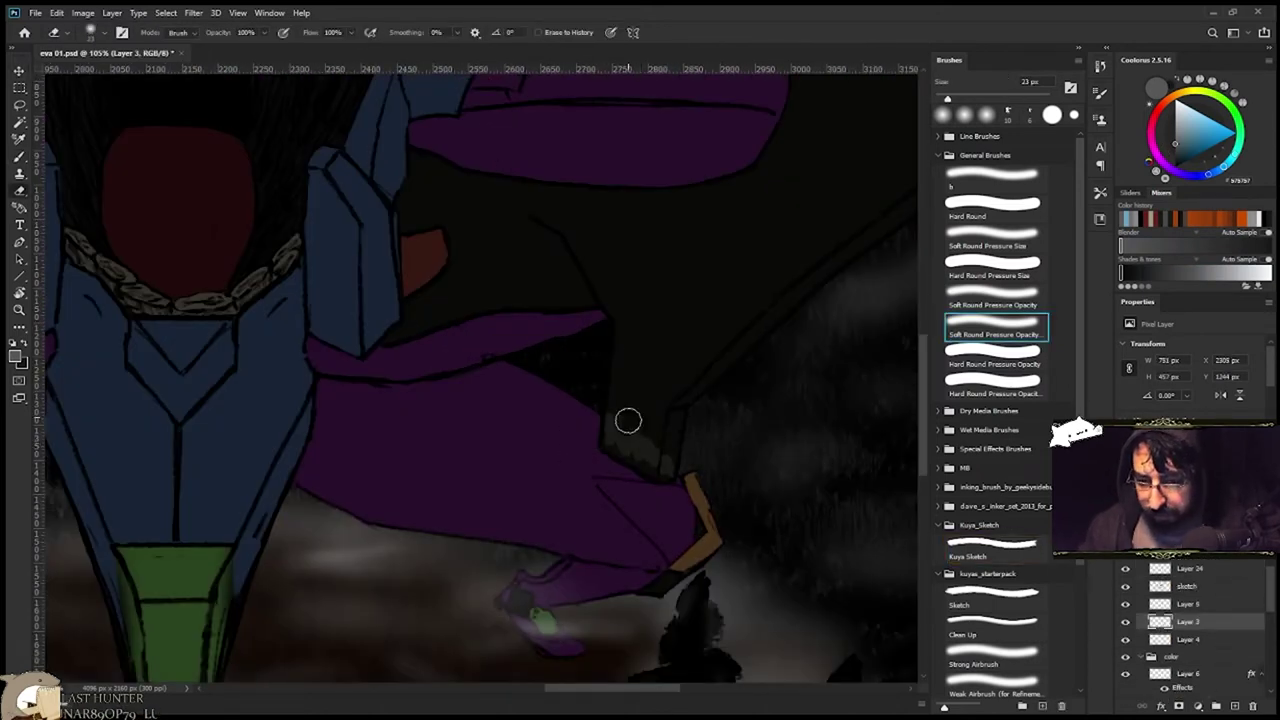
key(ctrl+0)
scroll(1200, 640, down, 3)
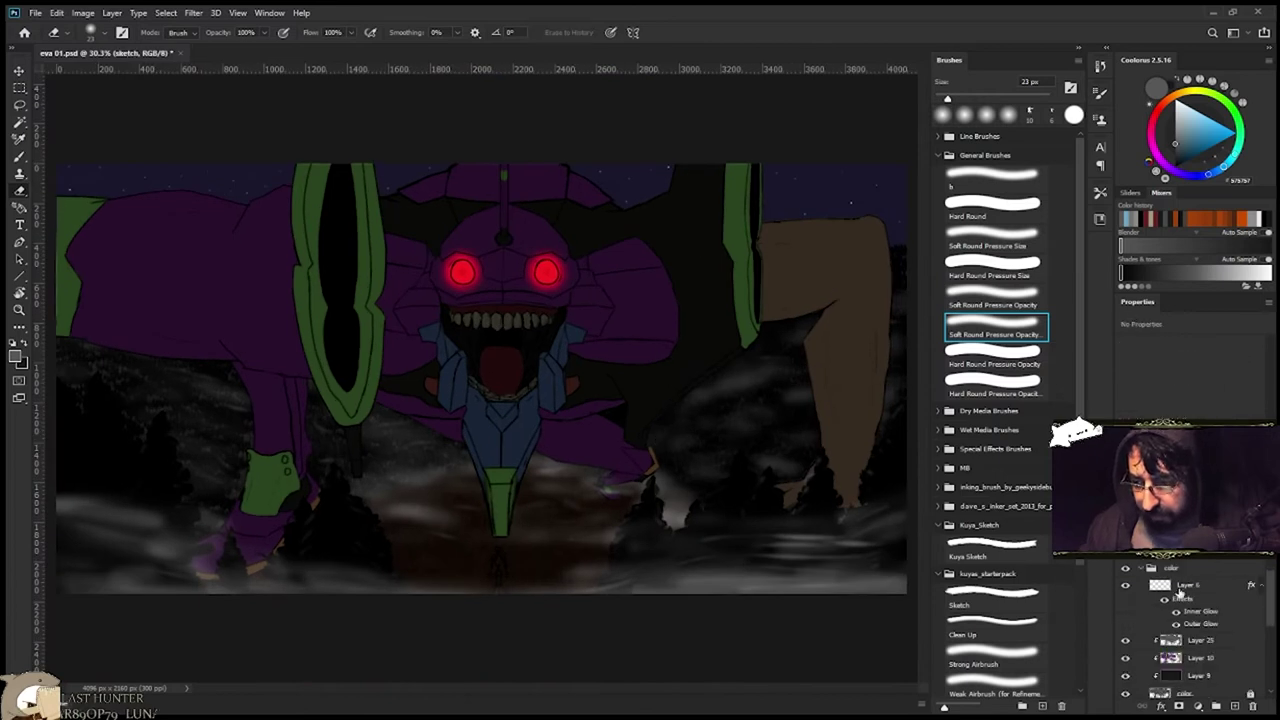
Rename Layer 25 to AO and choose a near-black color for the 183 px soft round brush.
click(1200, 642)
scroll(612, 497, up, 6)
scroll(612, 497, down, 5)
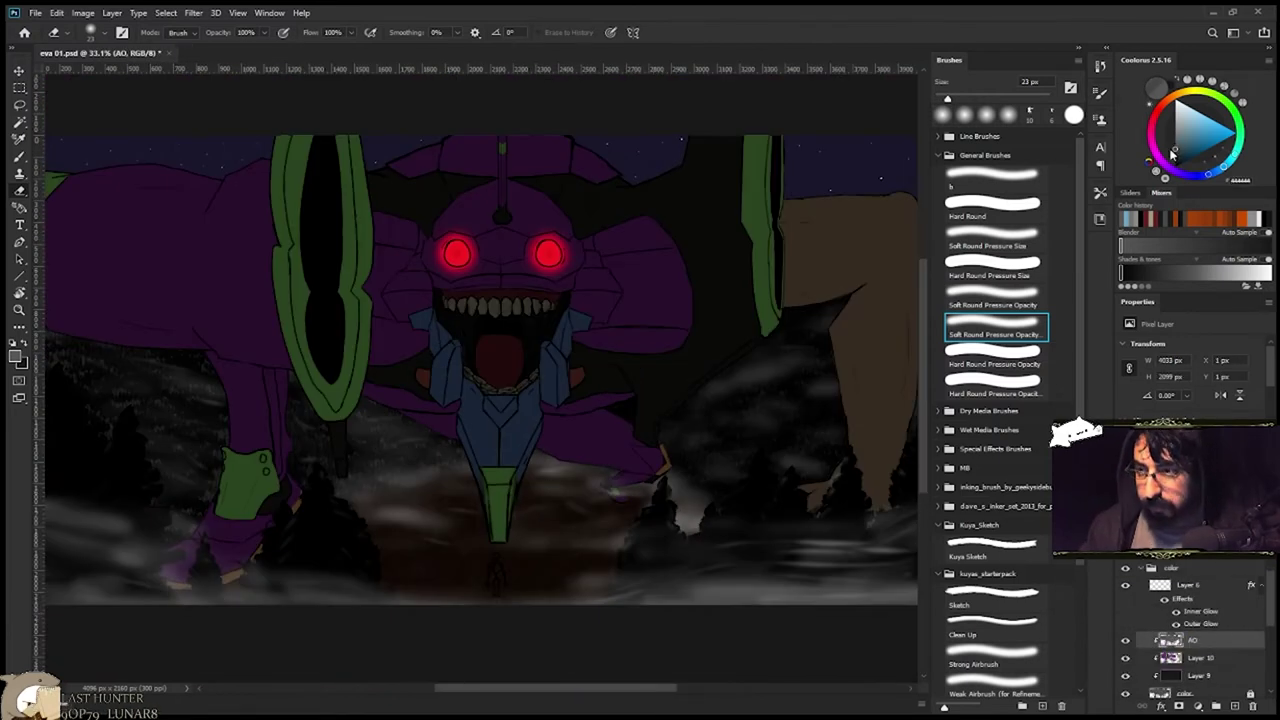
click(1175, 152)
key(b)
click(1175, 163)
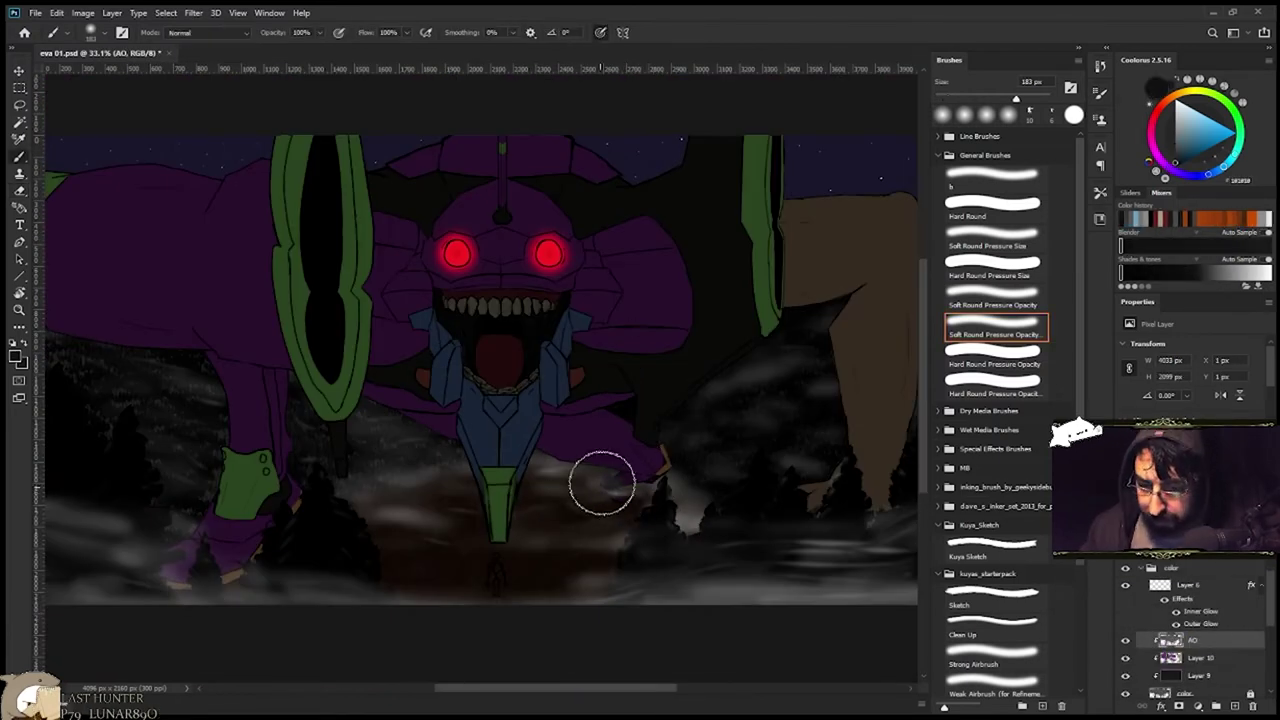
Lasso the purple forearm to the right of the jaw, shade its lower edge with the soft brush and deselect.
scroll(587, 456, up, 4)
key(l)
drag(507, 356, 507, 408)
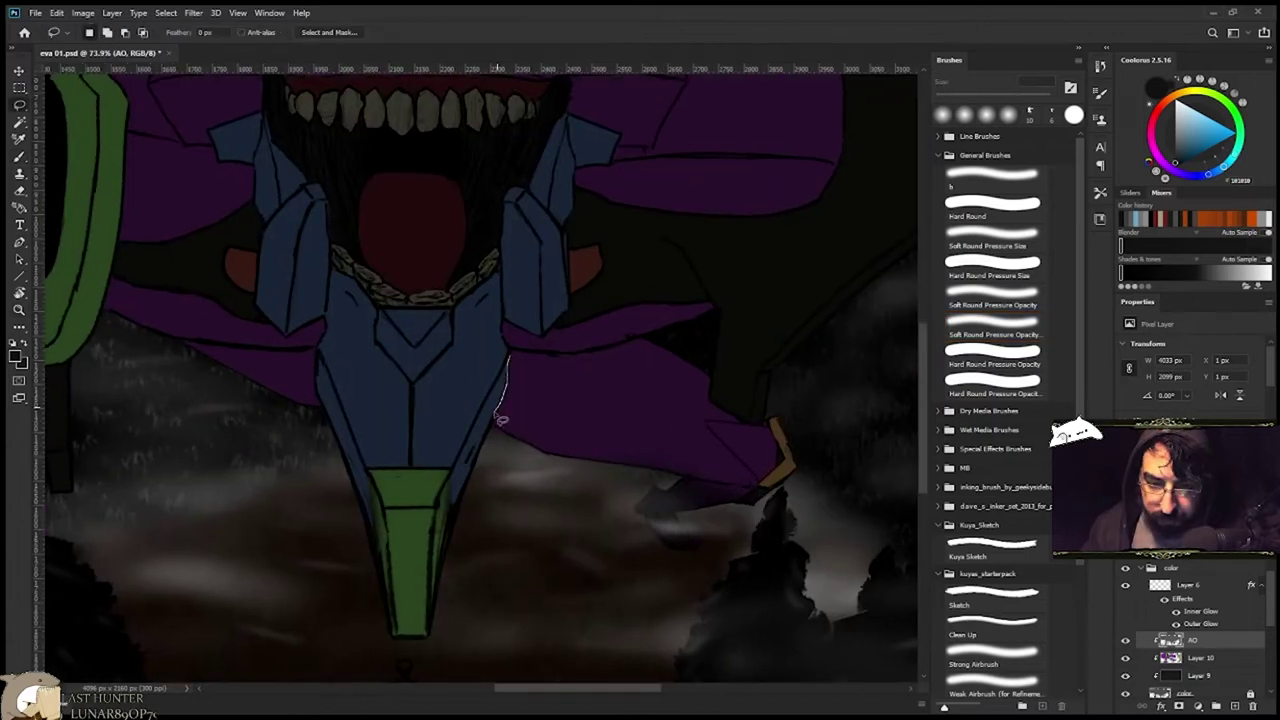
drag(756, 492, 530, 364)
key(b)
drag(585, 455, 723, 489)
key(ctrl+d)
Shade the green wrist guard and the lower purple arm at the illustration's left, using a lasso selection and the soft brush.
scroll(520, 402, down, 4)
scroll(285, 387, up, 5)
key(l)
mouse_move(409, 278)
mouse_down()
mouse_move(637, 372)
mouse_move(412, 280)
mouse_up()
key(b)
drag(471, 349, 543, 391)
key(ctrl+d)
key(ctrl+space)
mouse_move(614, 464)
mouse_down()
mouse_move(526, 411)
mouse_move(620, 372)
mouse_up()
key(space)
mouse_move(417, 528)
mouse_down()
mouse_move(509, 532)
mouse_move(553, 496)
mouse_move(448, 546)
mouse_move(569, 484)
mouse_move(576, 420)
mouse_move(559, 369)
mouse_move(574, 402)
mouse_move(562, 471)
mouse_move(604, 321)
mouse_move(586, 487)
mouse_move(525, 540)
mouse_up()
scroll(366, 334, down, 3)
scroll(429, 449, up, 3)
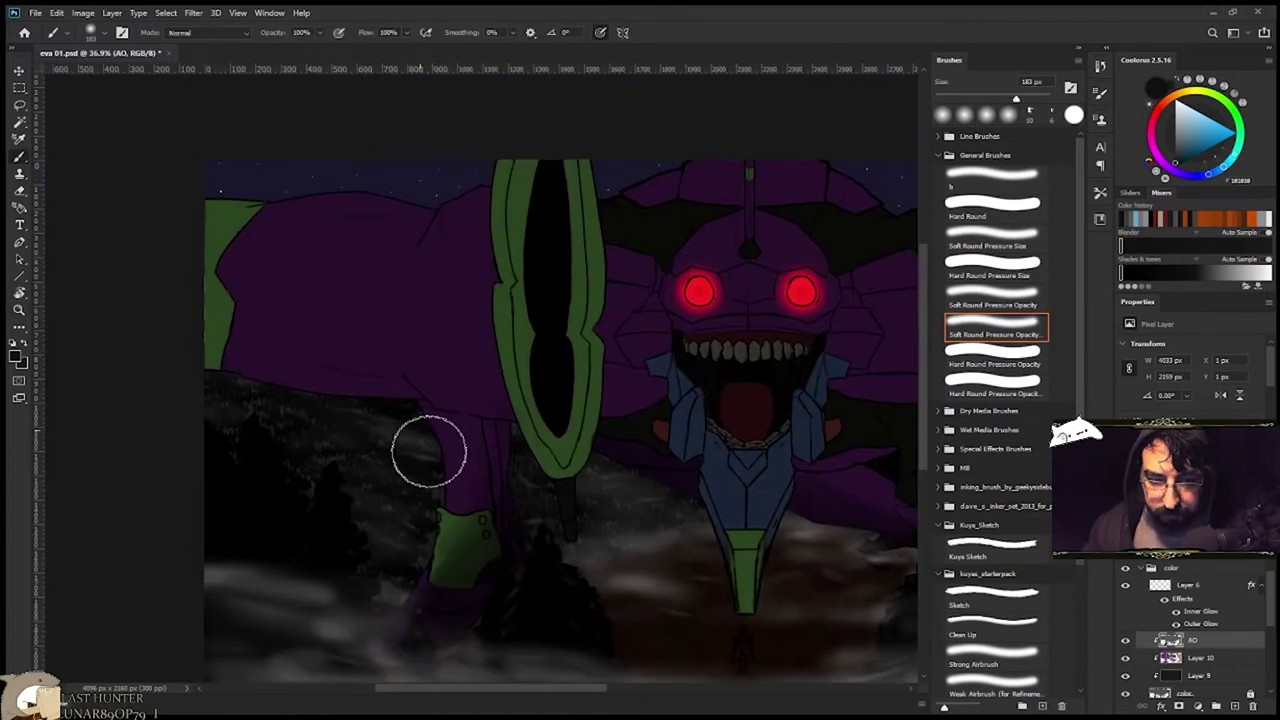
Lasso the lower half of the left purple upper arm, exclude the green shoulder pylon, shade its underside and deselect.
drag(380, 440, 431, 503)
key(l)
drag(255, 346, 490, 361)
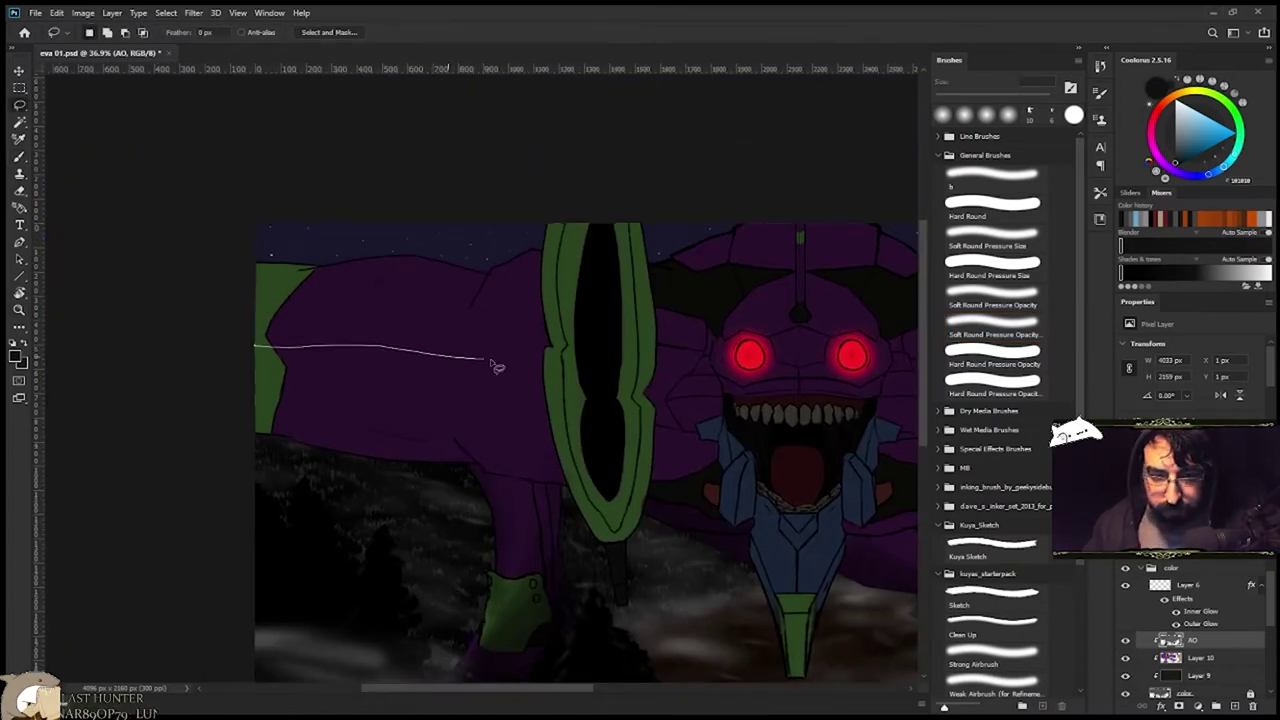
drag(478, 470, 256, 442)
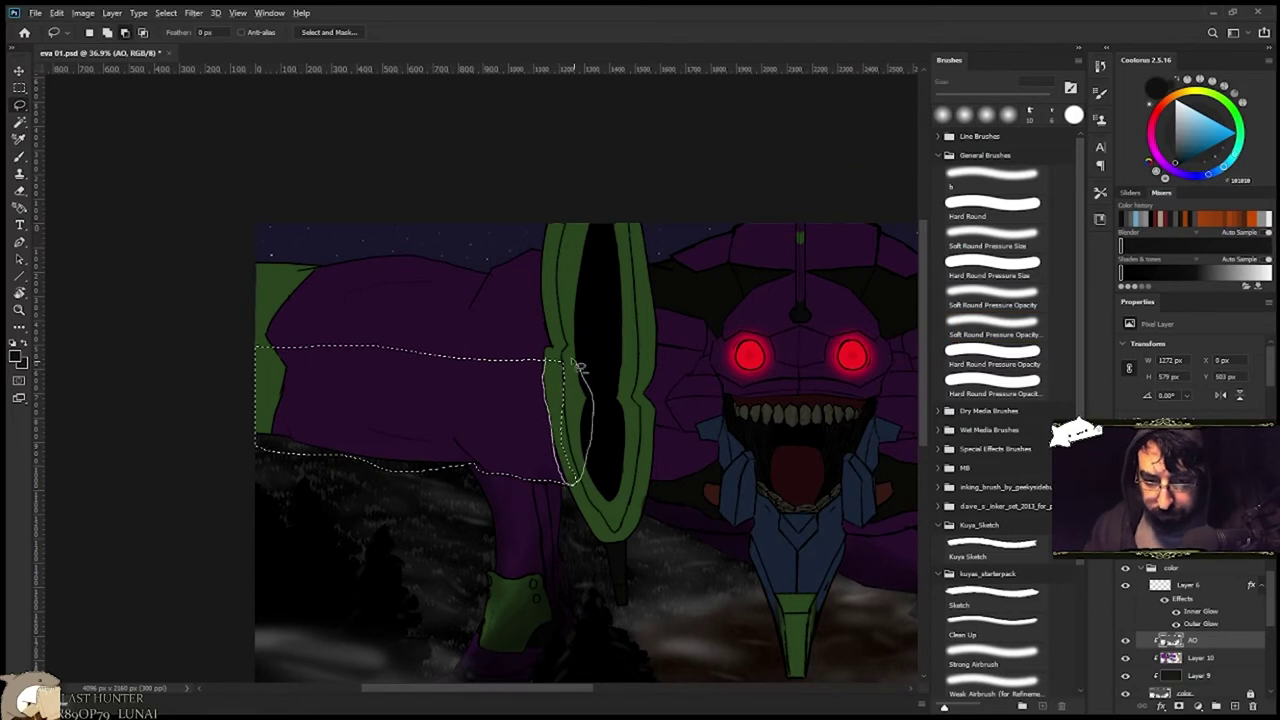
key(b)
key(ctrl+d)
key(e)
key(b)
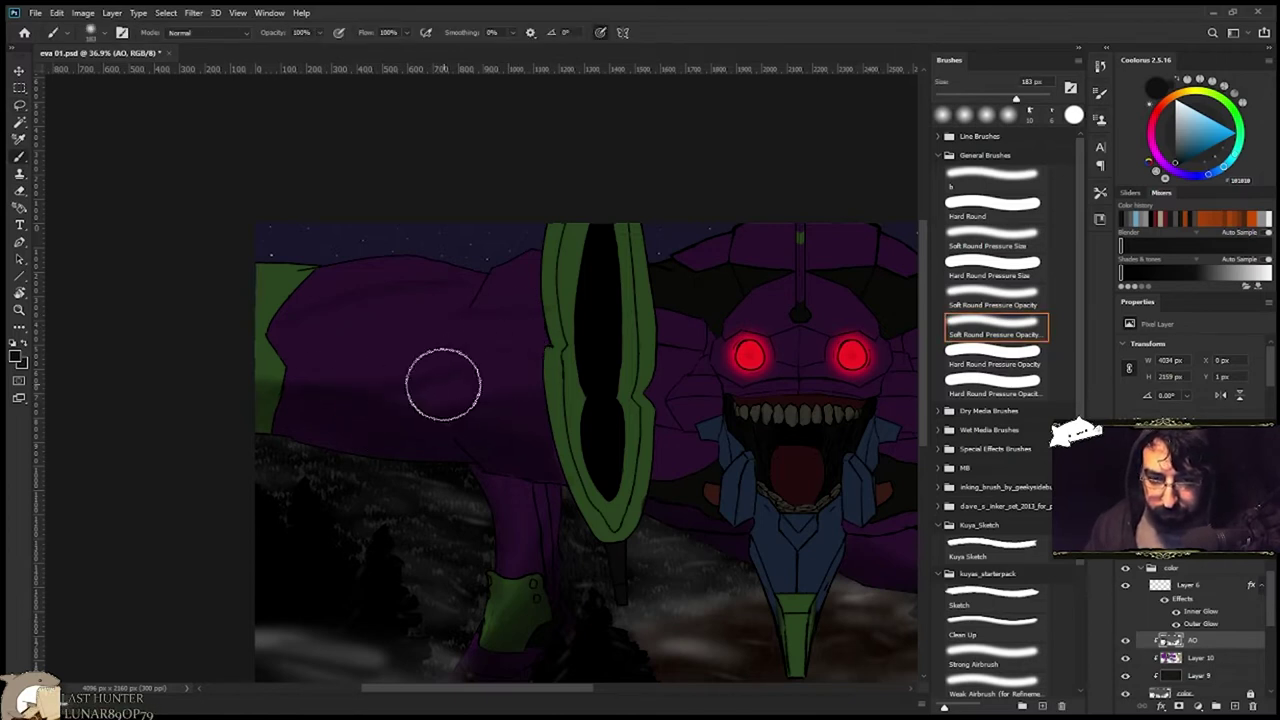
drag(582, 393, 431, 437)
Shade the brown arm, painting its lower part freehand and its upper part inside a lasso selection trimmed along the green pylon.
scroll(431, 437, down, 4)
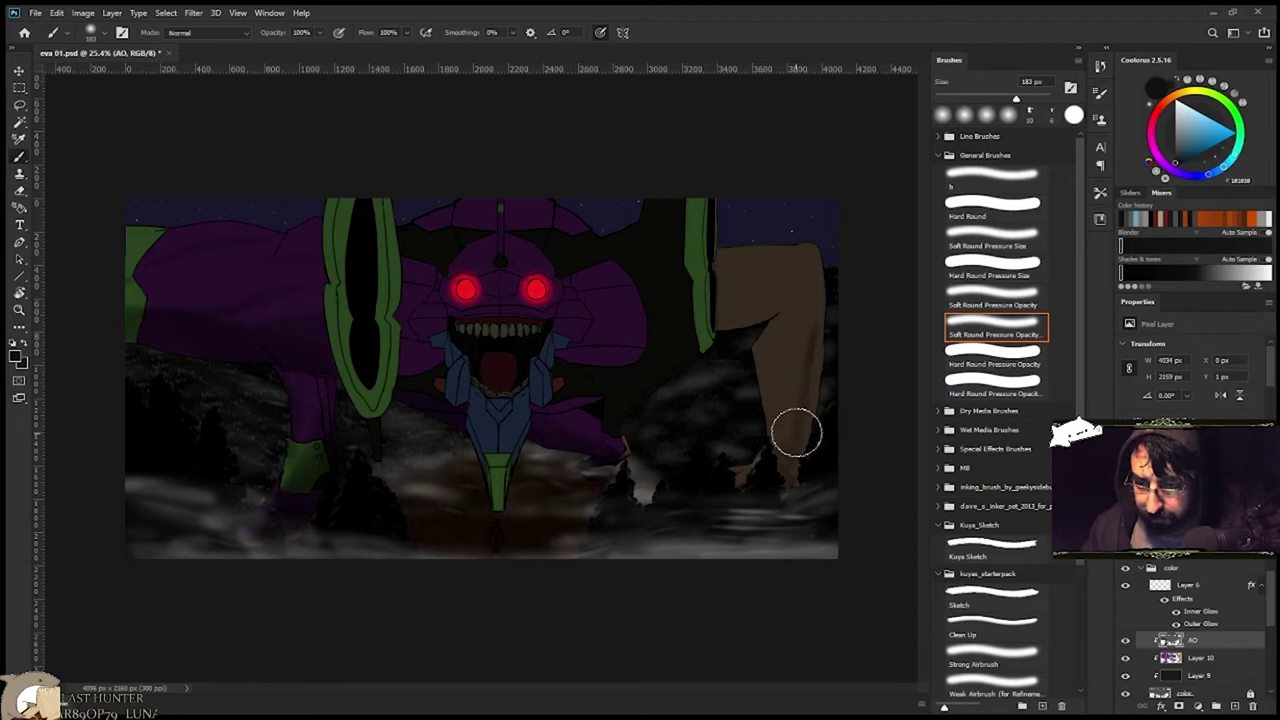
drag(803, 426, 774, 407)
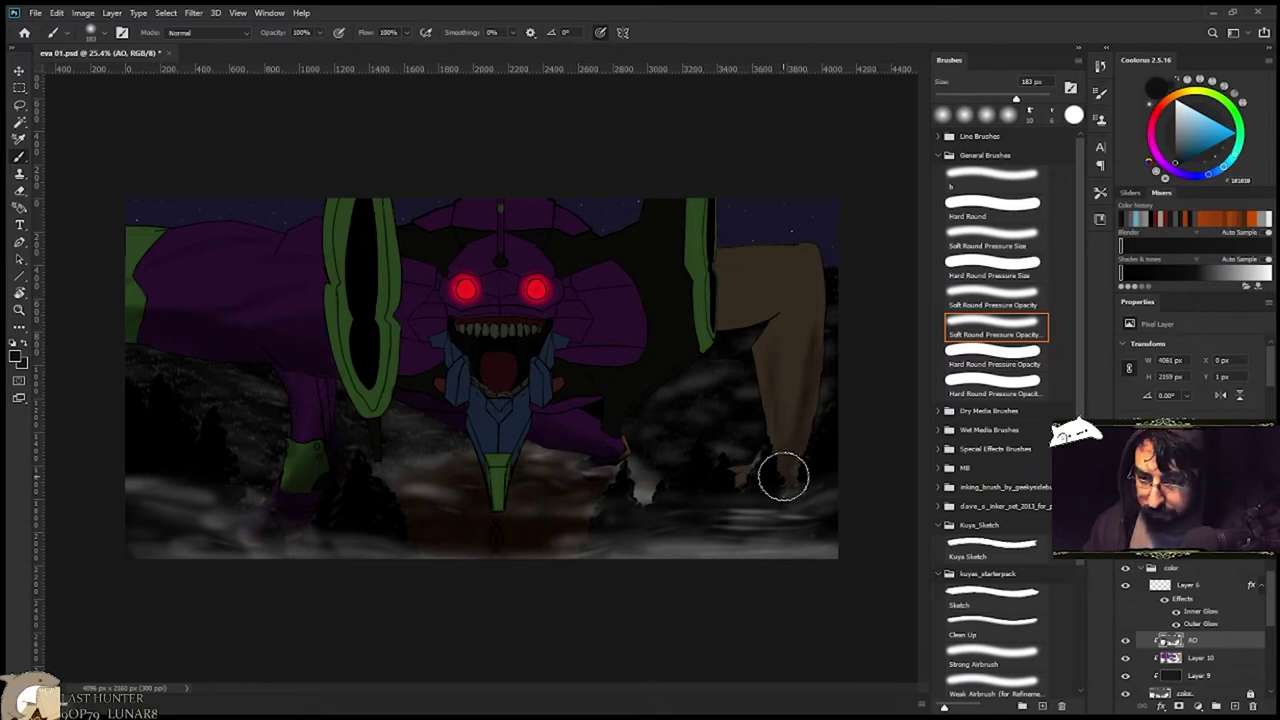
key(l)
drag(843, 344, 722, 245)
scroll(722, 284, up, 10)
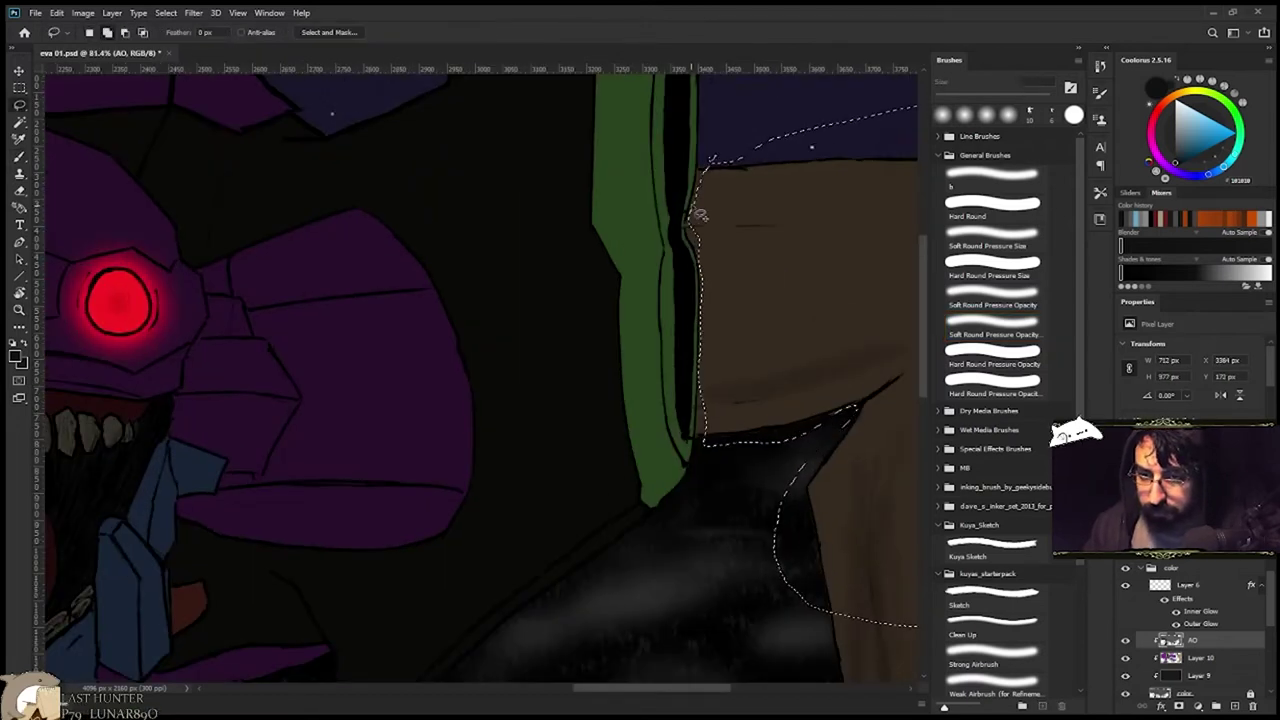
key(b)
mouse_move(722, 347)
mouse_down()
mouse_move(718, 190)
mouse_move(694, 217)
mouse_up()
key(l)
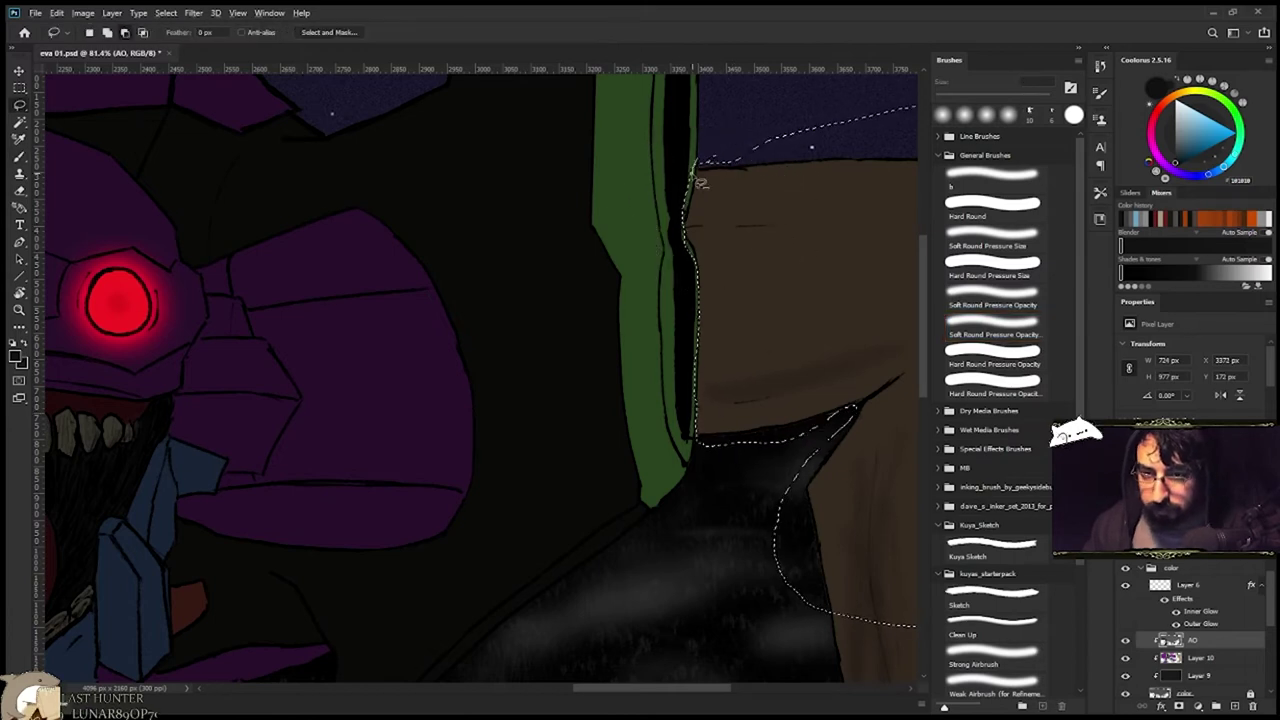
key(b)
scroll(634, 234, down, 5)
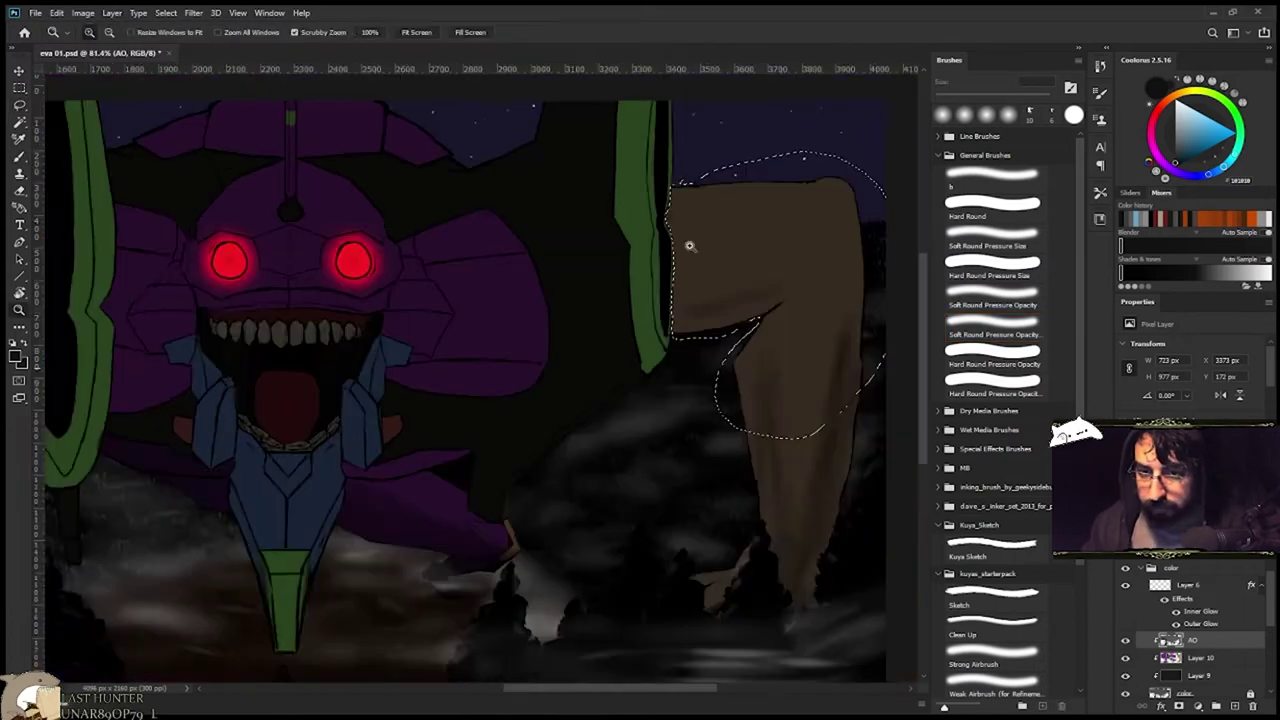
mouse_move(760, 294)
mouse_down()
mouse_move(774, 286)
mouse_move(750, 320)
mouse_up()
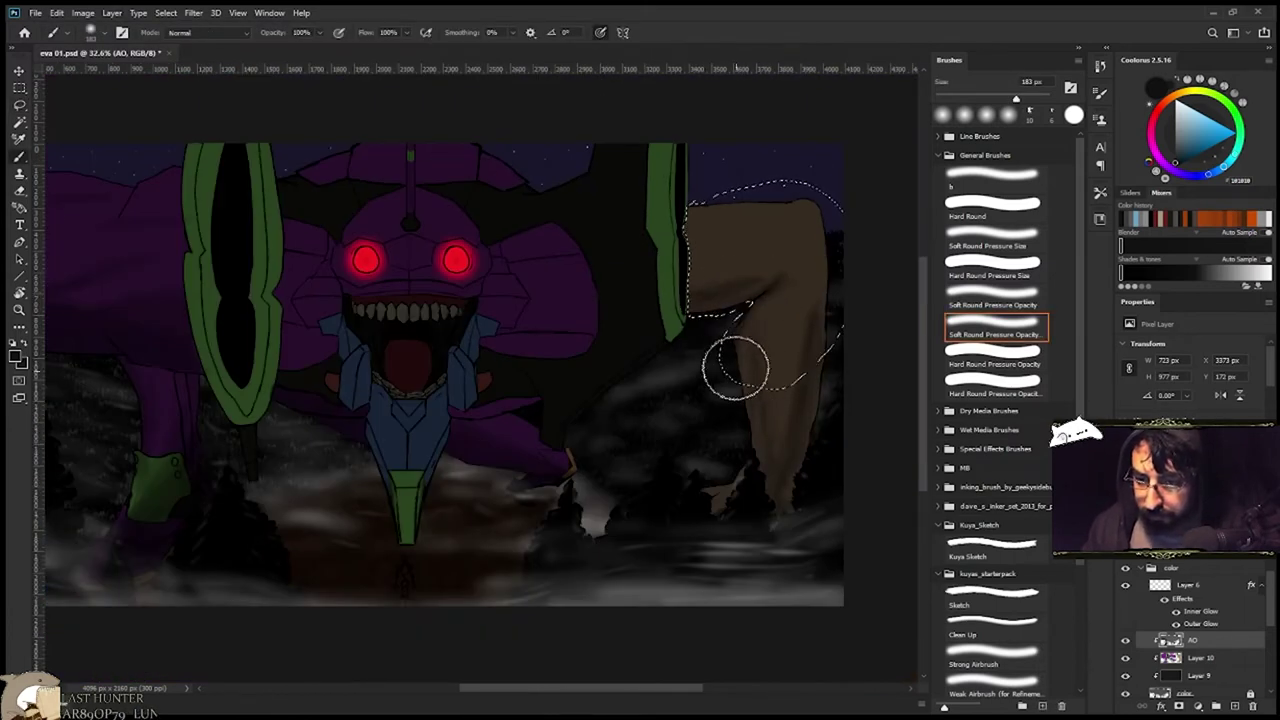
mouse_move(709, 229)
mouse_down()
mouse_move(797, 349)
mouse_move(800, 223)
mouse_move(811, 278)
mouse_up()
key(ctrl+d)
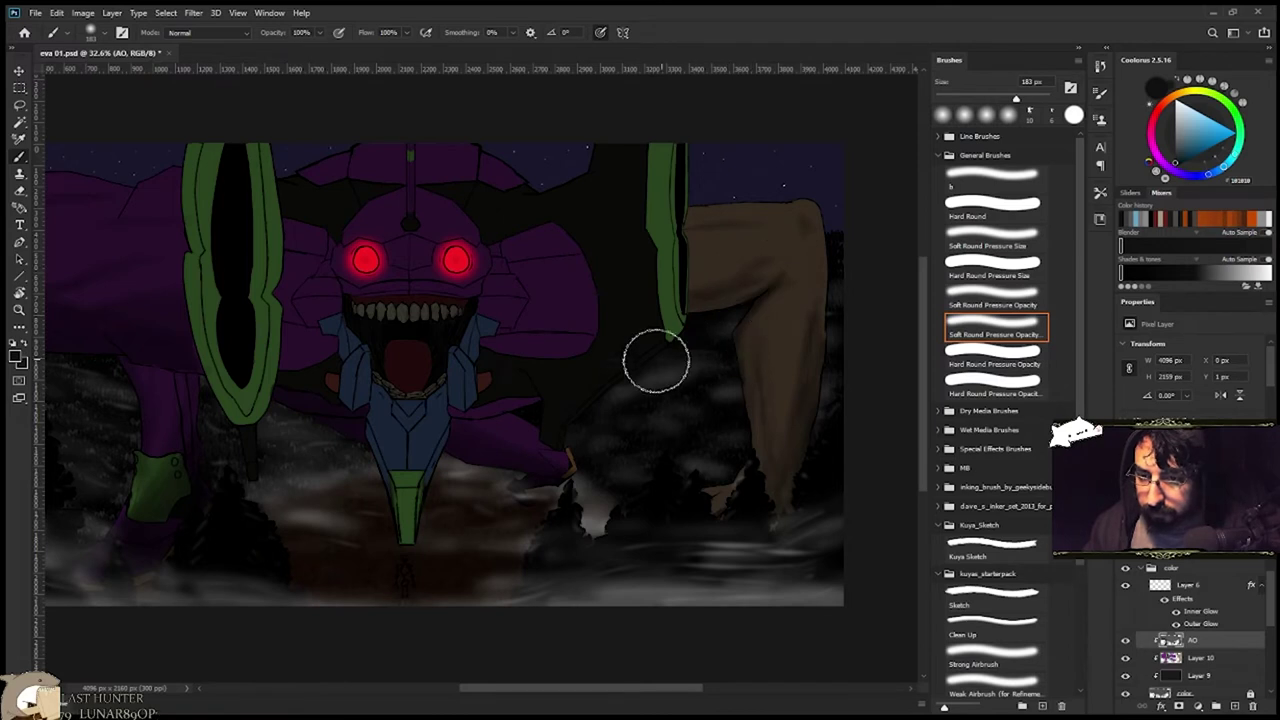
Reselect the purple forearm right of the jaw, deepen the shadow along its underside and deselect.
drag(518, 378, 575, 347)
key(ctrl+0)
scroll(578, 471, up, 8)
key(l)
mouse_move(505, 322)
mouse_down()
mouse_move(757, 474)
mouse_move(514, 304)
mouse_up()
key(b)
mouse_move(737, 479)
mouse_down()
mouse_move(757, 480)
mouse_move(677, 443)
mouse_up()
key(ctrl+d)
key(ctrl+0)
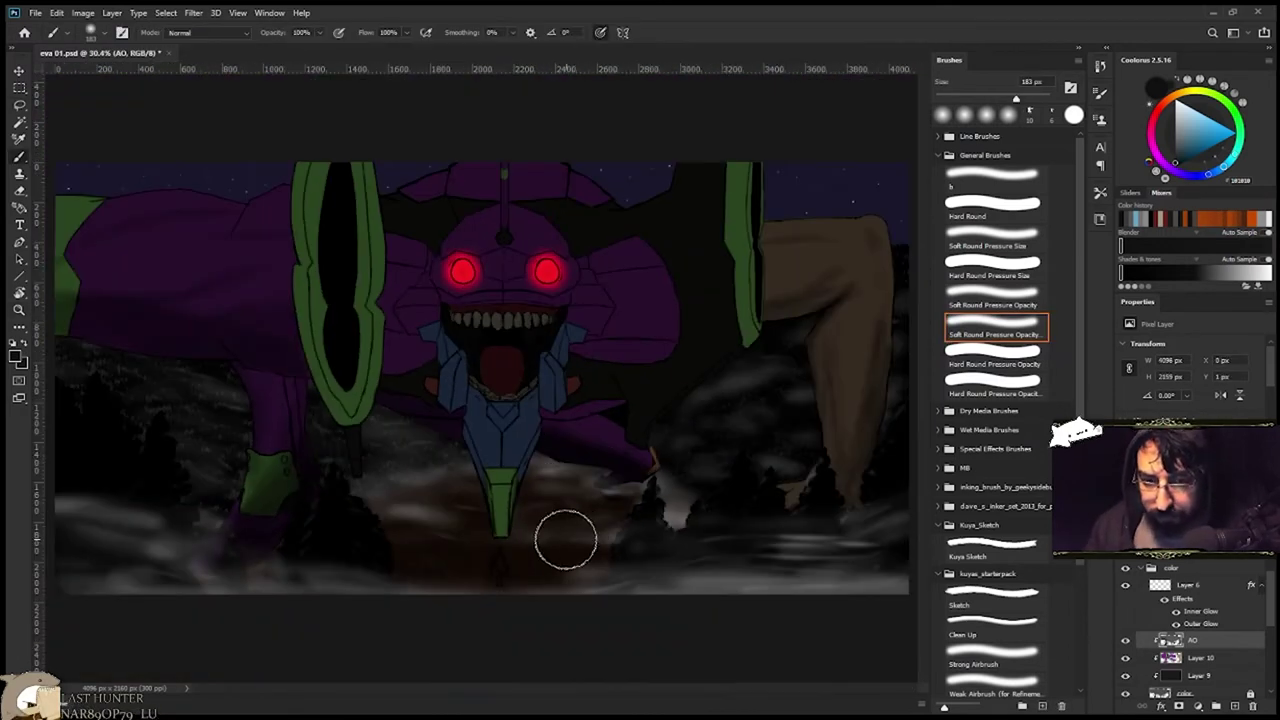
Lasso the purple forearm left of the jaw, darken it with the soft brush and deselect.
scroll(440, 435, up, 8)
key(l)
drag(383, 390, 448, 440)
key(b)
mouse_move(465, 448)
mouse_down()
mouse_move(523, 480)
mouse_move(474, 503)
mouse_move(430, 412)
mouse_up()
key(ctrl+d)
drag(495, 535, 460, 491)
scroll(459, 490, down, 2)
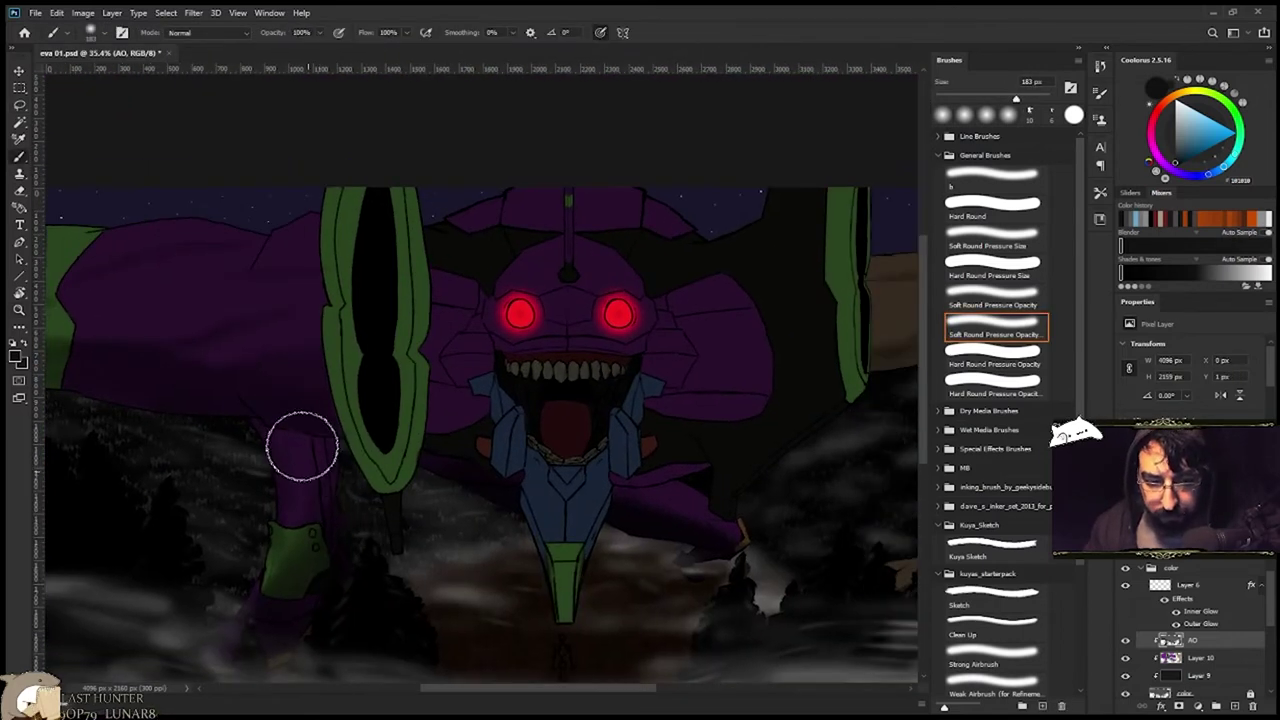
Outline the purple plates between the left pylon and the head with the Polygonal Lasso, hide the selection edges and shade them.
scroll(320, 443, down, 1)
drag(488, 226, 627, 158)
key(l)
drag(363, 252, 389, 254)
drag(437, 353, 385, 409)
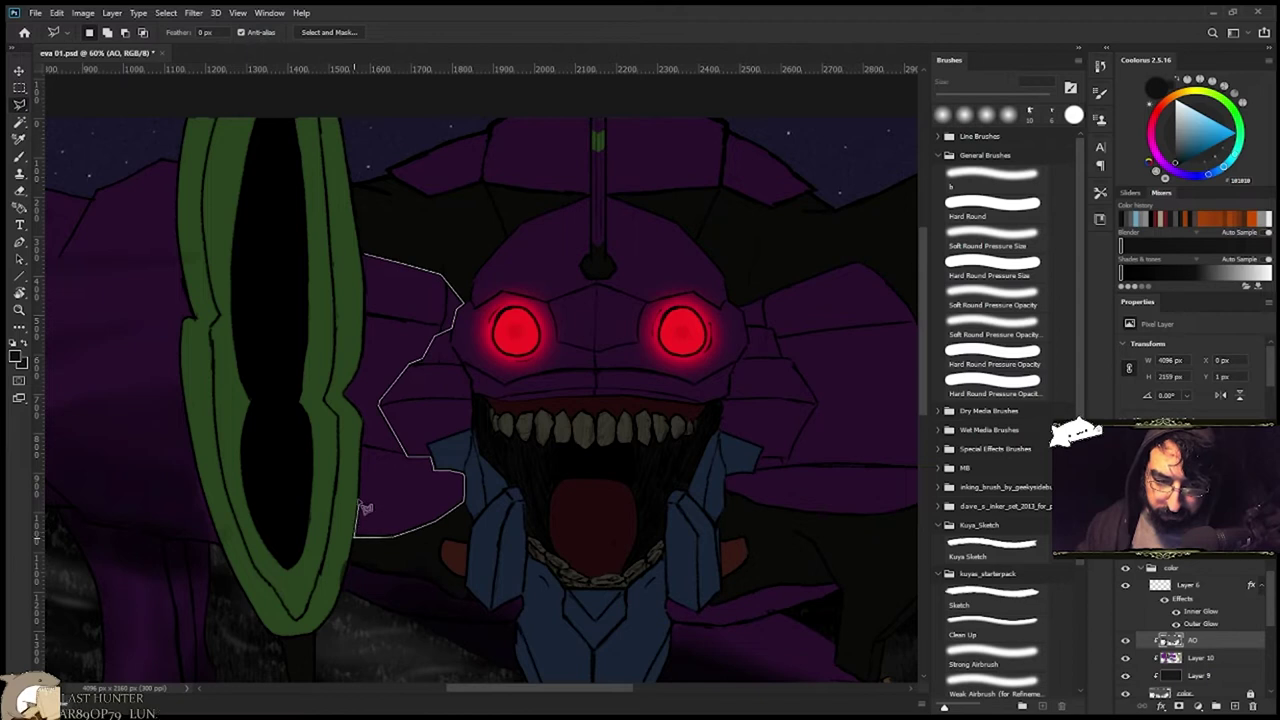
click(364, 255)
key(b)
key(ctrl+h)
mouse_move(472, 298)
mouse_down()
mouse_move(432, 364)
mouse_move(403, 524)
mouse_up()
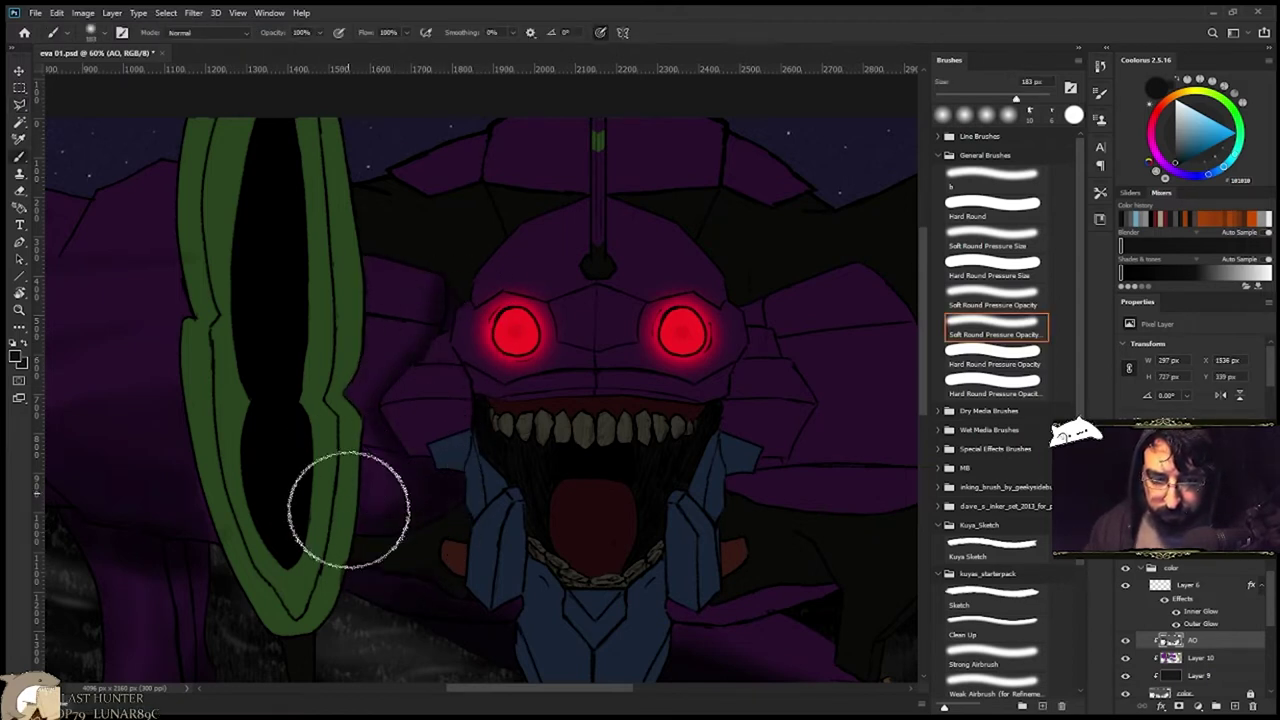
Refine the shading on the purple plates left of the head with eraser and soft brush, and deselect.
key(z)
alt+click(411, 462)
click(411, 462)
key(b)
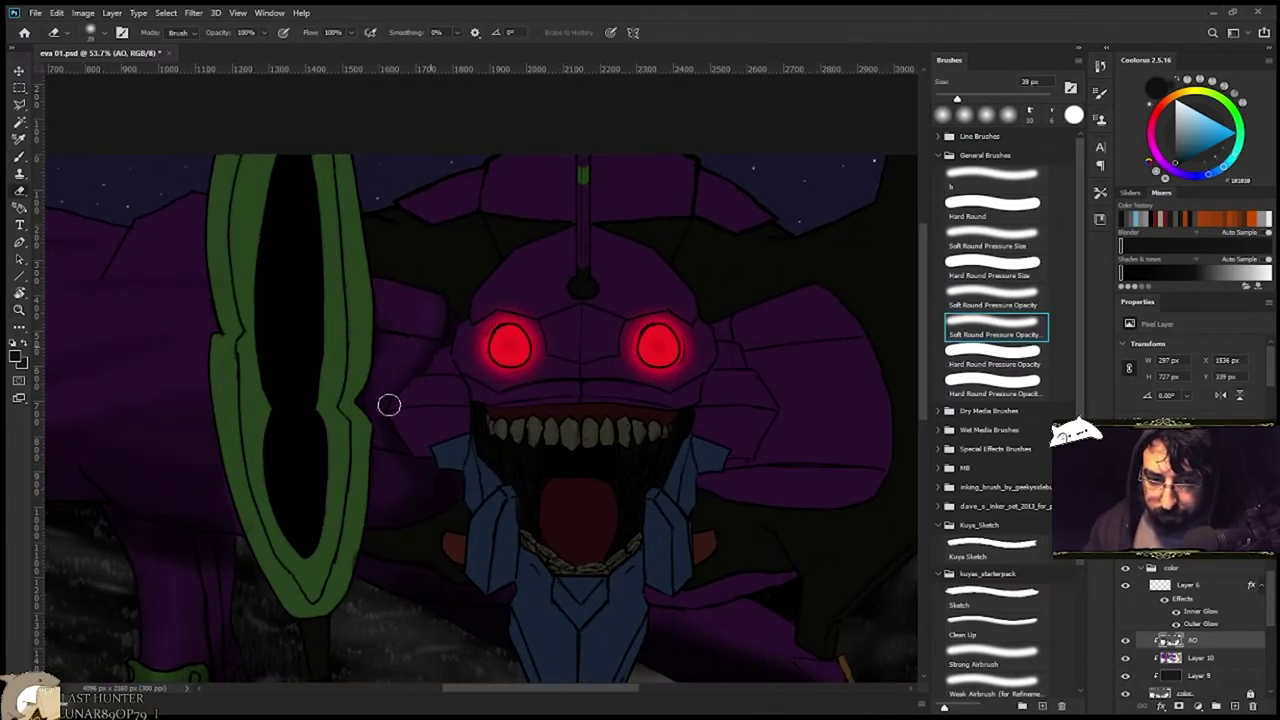
key(b)
drag(545, 394, 346, 374)
key(ctrl+d)
Outline the large purple plate right of the head with the Polygonal Lasso, shade its inner and lower edges, and deselect.
key(l)
scroll(512, 311, up, 3)
click(501, 304)
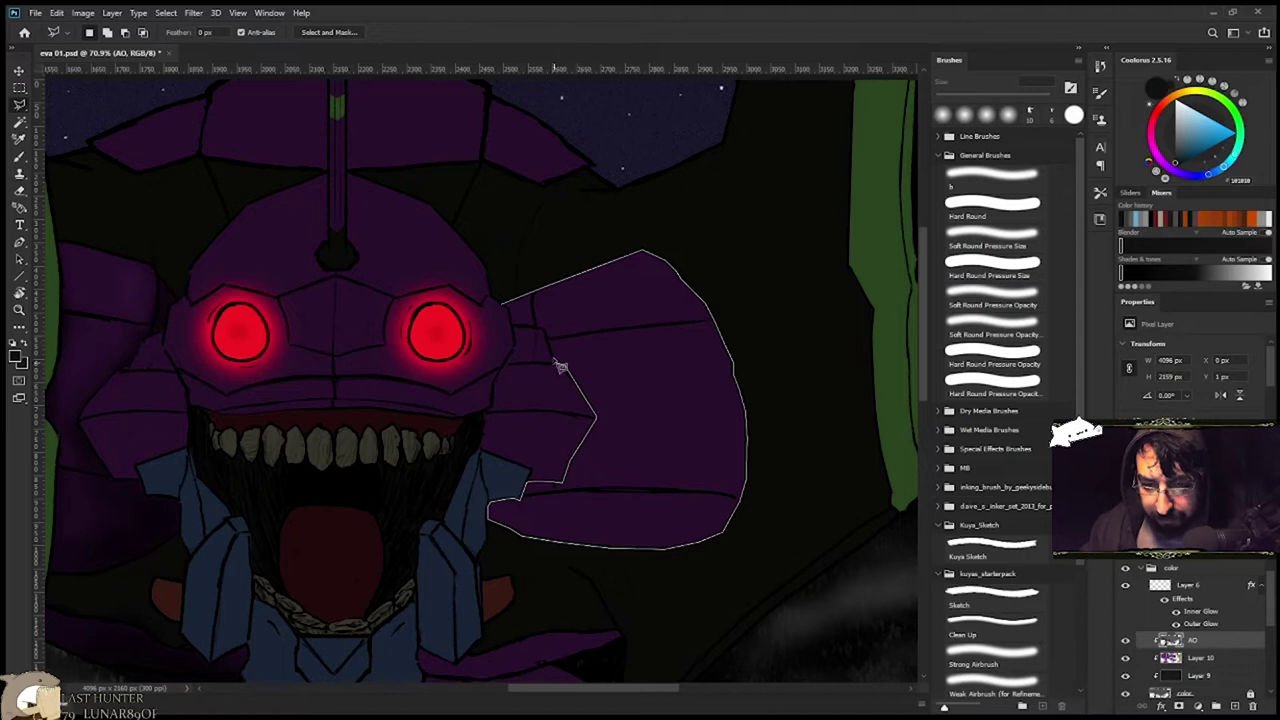
click(503, 306)
key(b)
key(ctrl+h)
mouse_move(505, 310)
mouse_down()
mouse_move(527, 381)
mouse_move(566, 410)
mouse_move(520, 478)
mouse_move(585, 536)
mouse_move(684, 504)
mouse_up()
scroll(684, 503, down, 4)
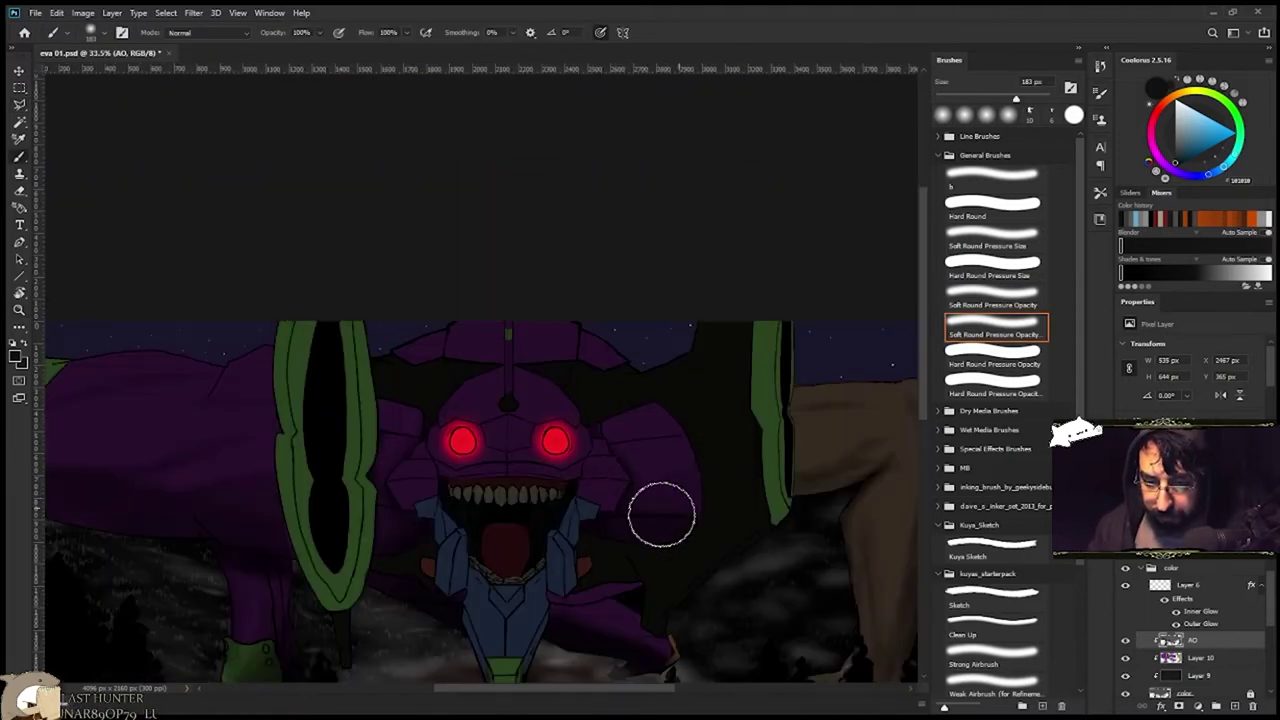
scroll(586, 449, up, 2)
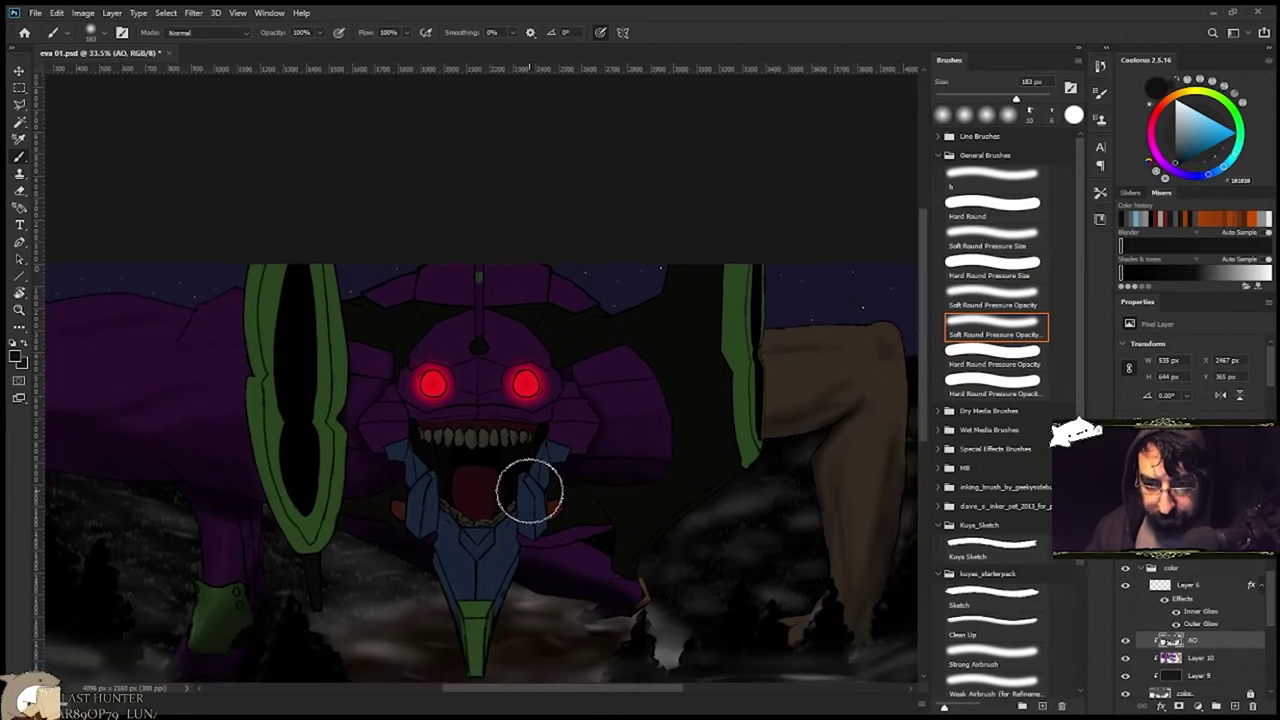
scroll(568, 543, up, 1)
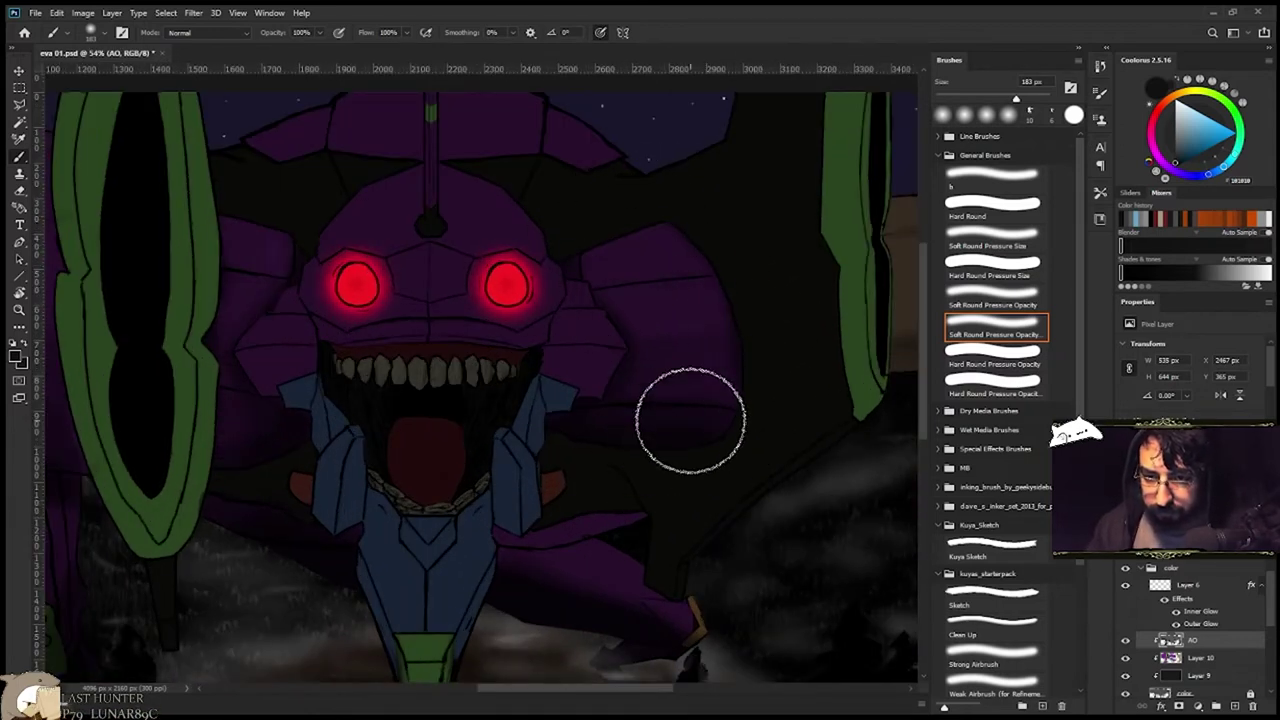
key(ctrl+d)
Outline the thin purple band above the right forearm with the Polygonal Lasso and darken it with the soft brush.
scroll(645, 363, down, 2)
scroll(540, 393, up, 4)
key(l)
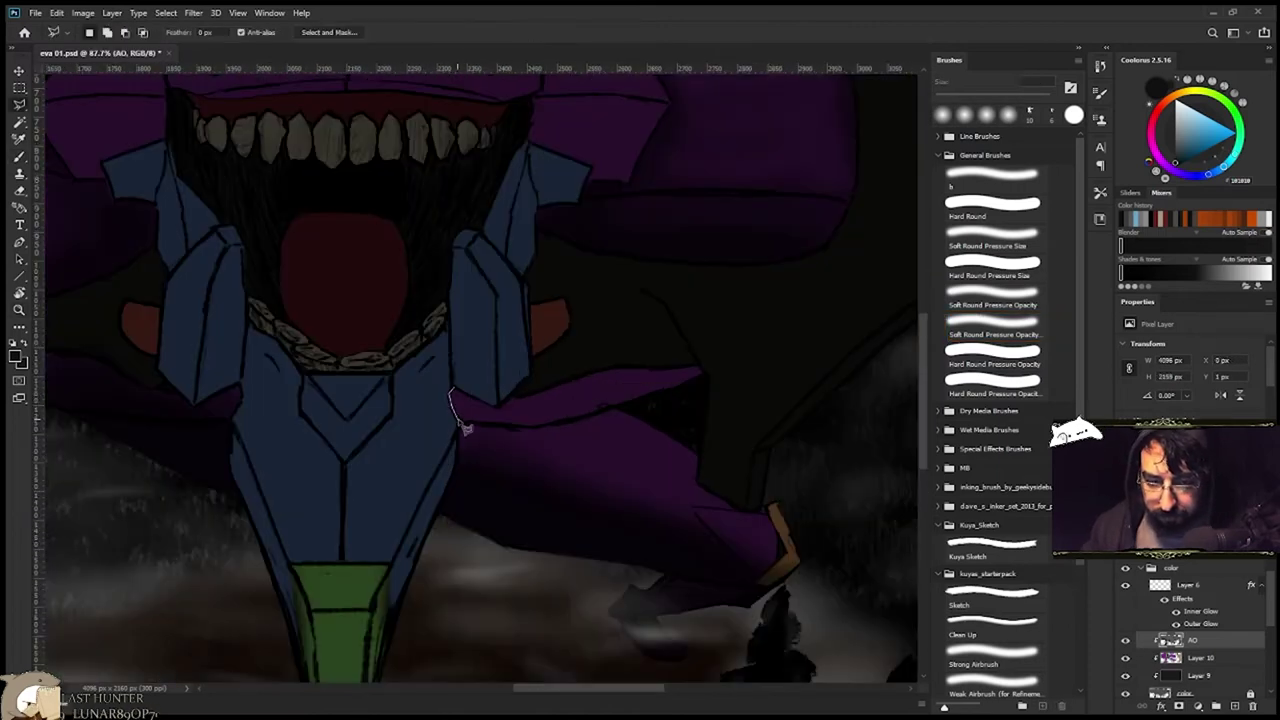
drag(703, 372, 597, 380)
drag(507, 414, 507, 414)
key(b)
scroll(496, 450, down, 2)
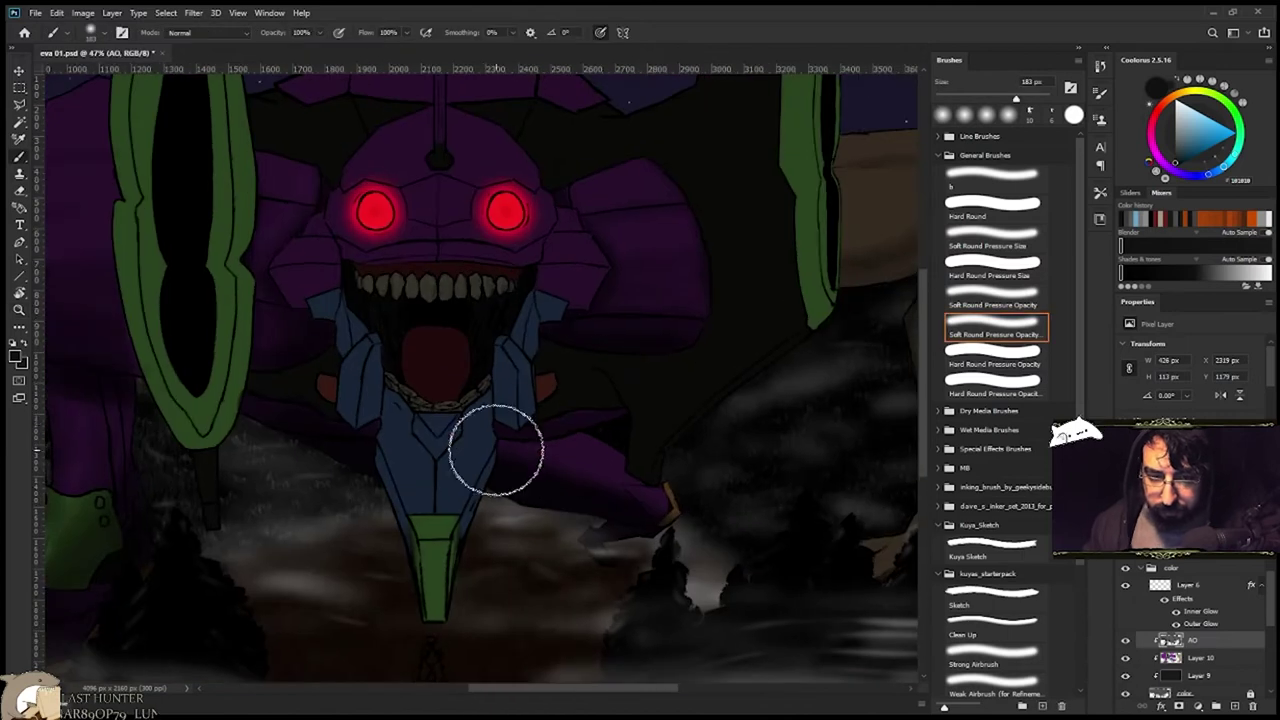
Outline the black area between the left pylon and the jaw, darken it with the soft brush and save the file.
key(l)
scroll(283, 326, up, 3)
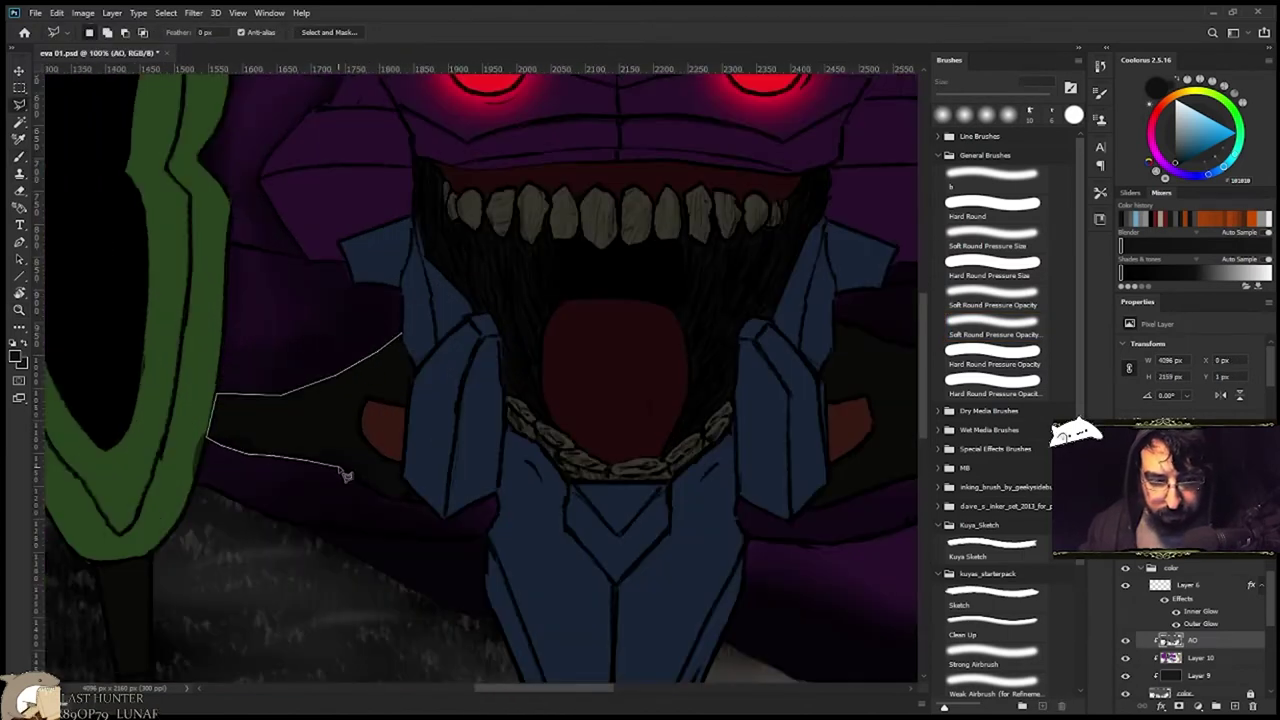
drag(410, 352, 410, 352)
key(b)
scroll(400, 370, down, 4)
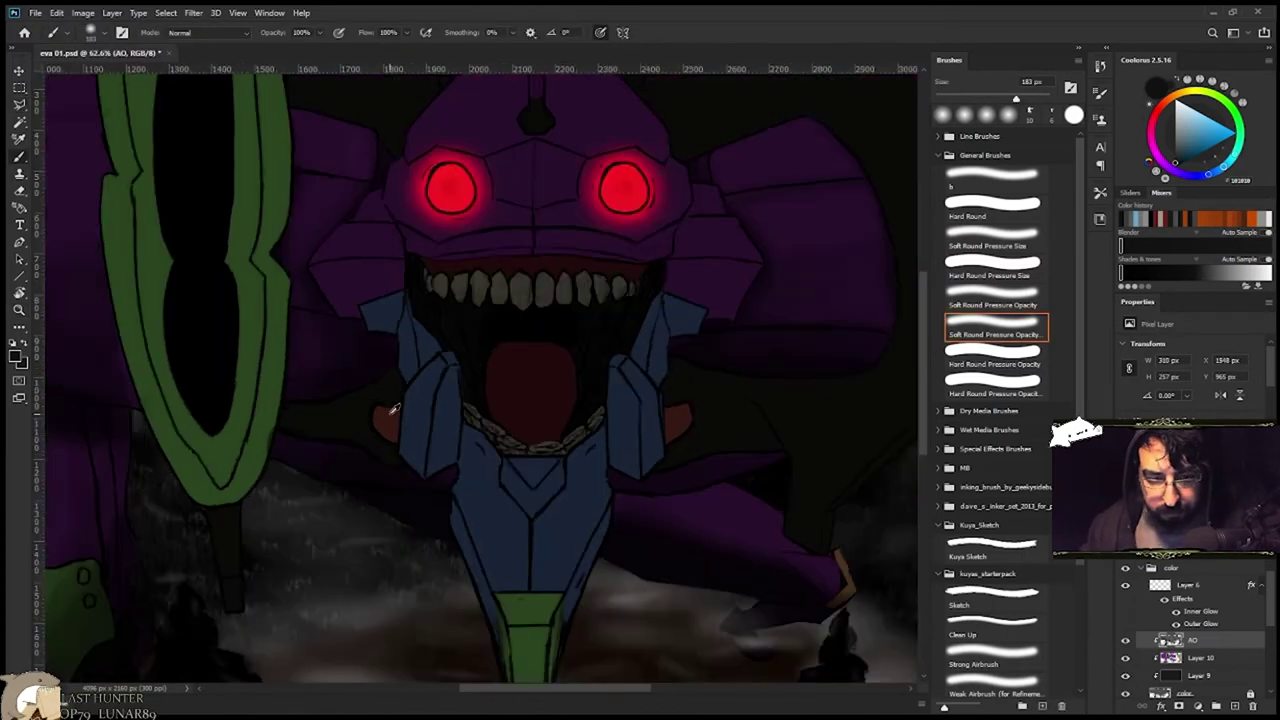
key(ctrl+s)
Outline the black area and red piece right of the jaw with the Polygonal Lasso, shade them with the soft brush and deselect.
key(l)
scroll(437, 400, up, 3)
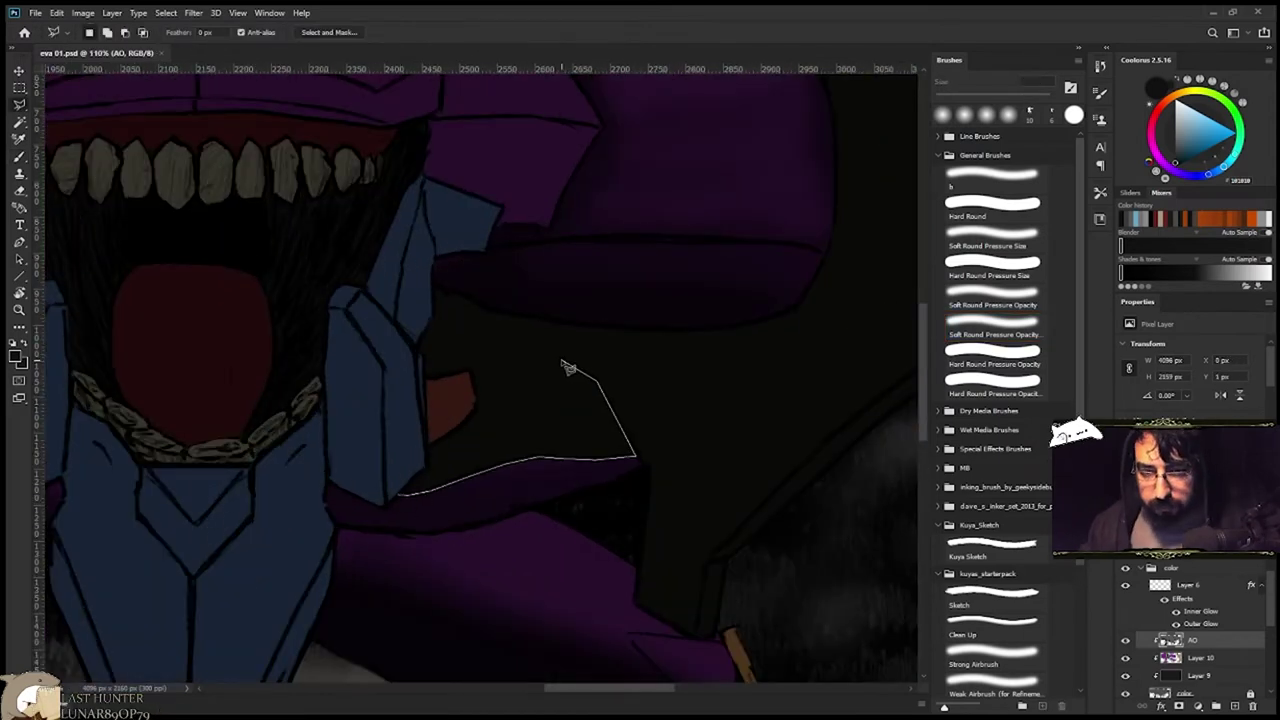
click(429, 466)
click(399, 495)
key(b)
mouse_move(397, 422)
mouse_down()
mouse_move(442, 353)
mouse_move(628, 475)
mouse_move(634, 532)
mouse_move(450, 490)
mouse_up()
scroll(450, 490, down, 3)
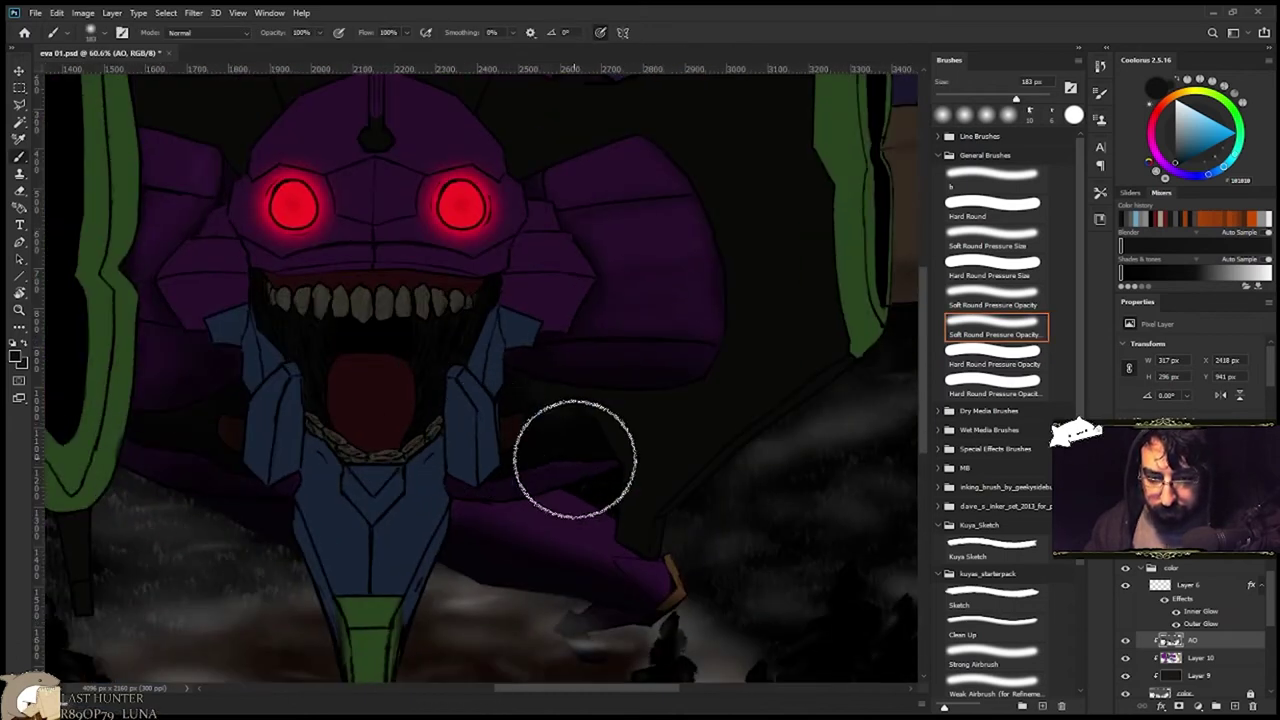
scroll(515, 425, down, 2)
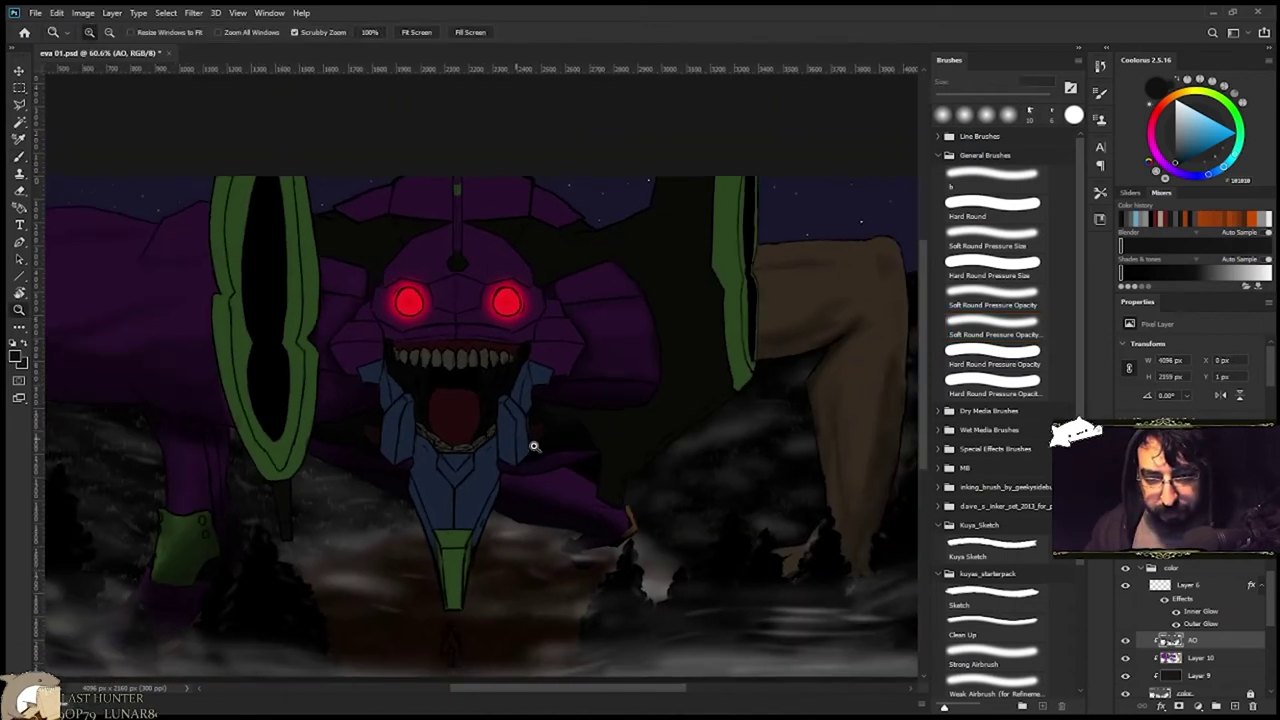
Outline the black area between the left pylon and the forehead with the Polygonal Lasso and darken it with the soft brush.
scroll(420, 365, up, 3)
key(l)
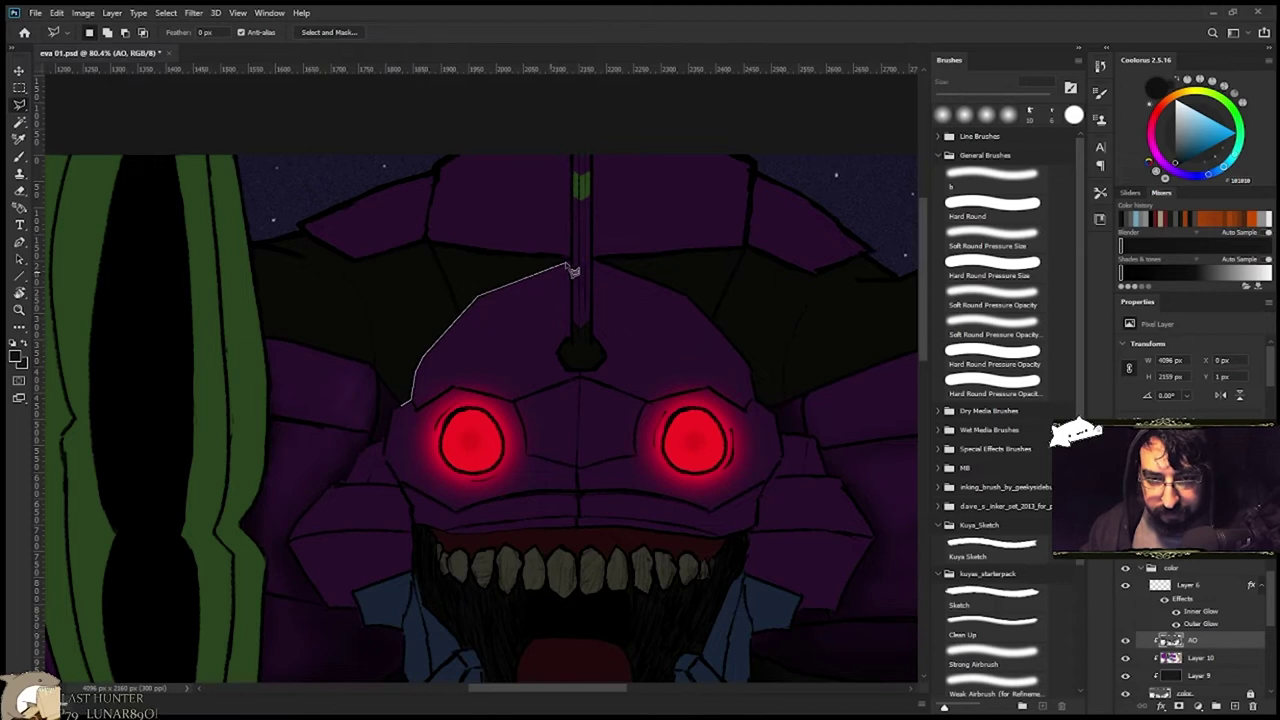
key(b)
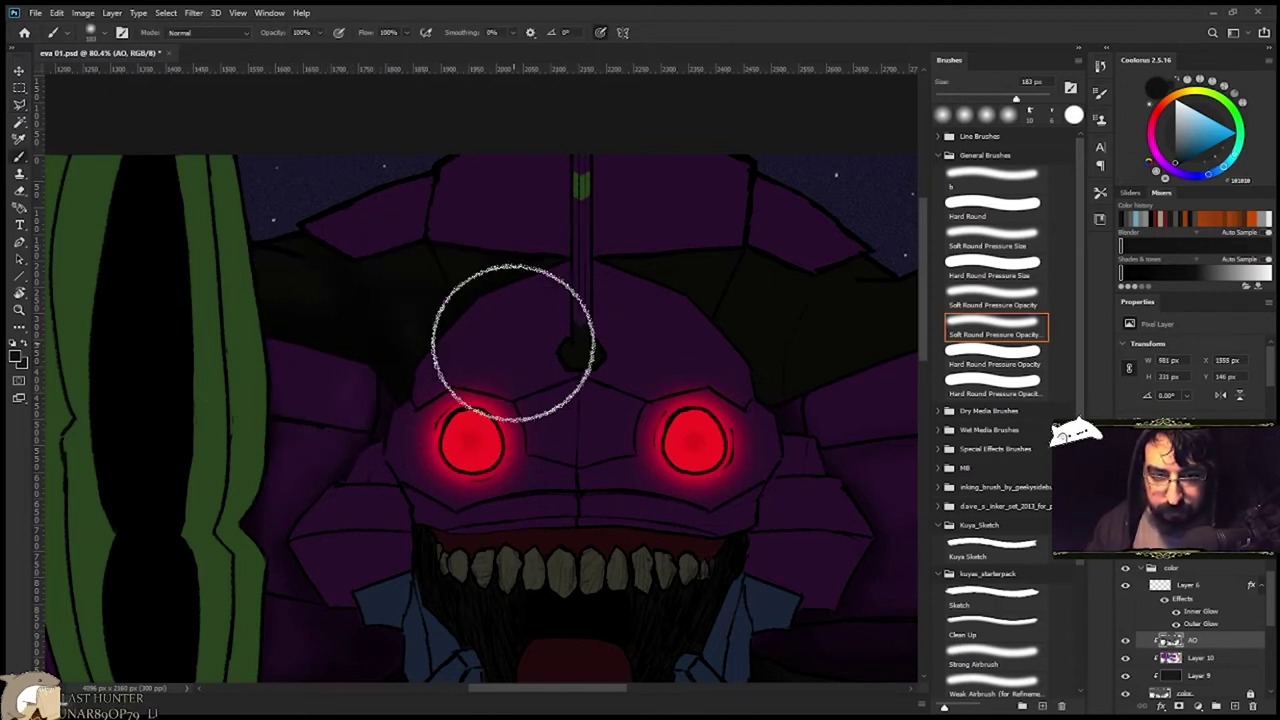
scroll(560, 360, down, 2)
scroll(609, 377, up, 3)
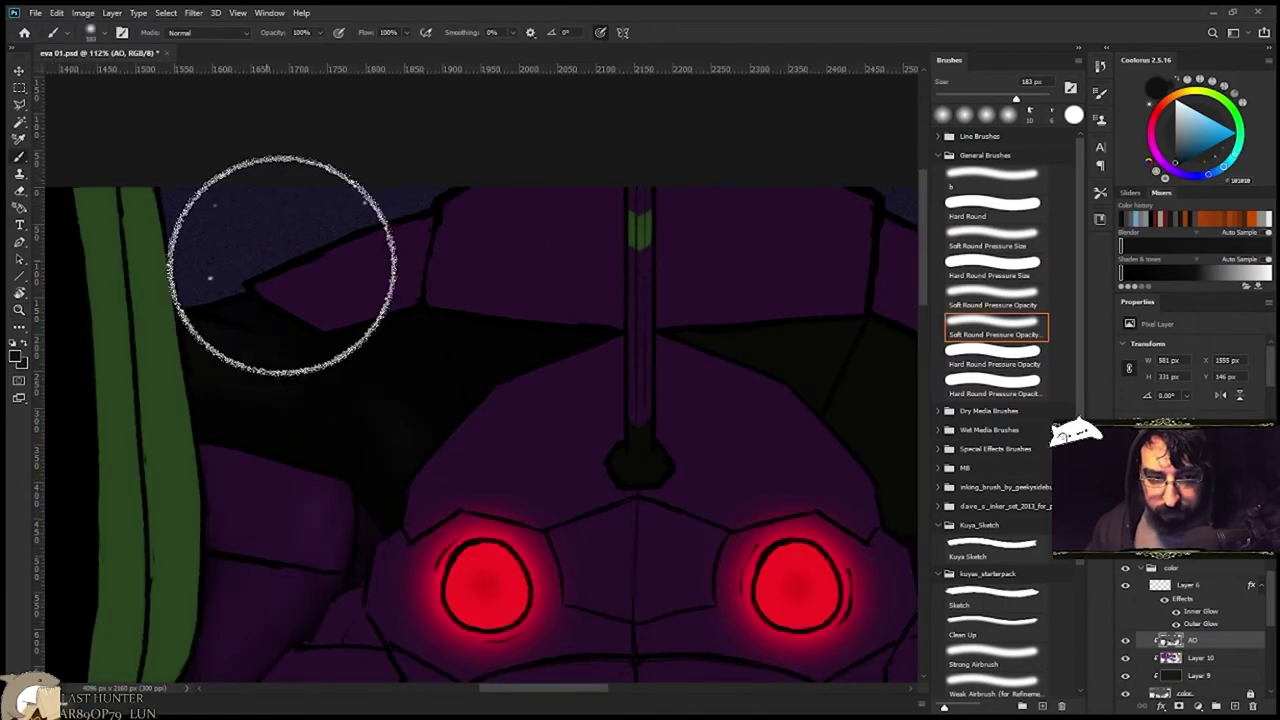
Outline the black area below the crest's right half with the Polygonal Lasso, darken it with the soft brush and deselect.
scroll(414, 371, down, 3)
key(l)
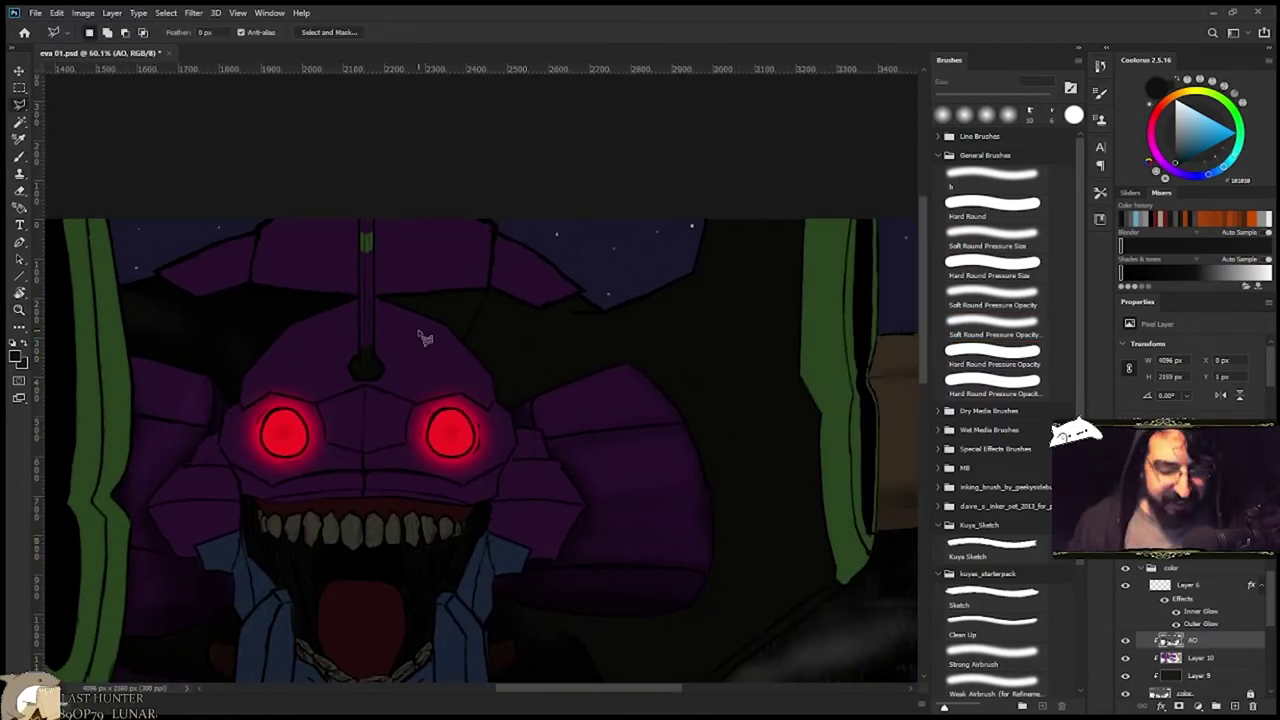
scroll(423, 334, up, 2)
click(368, 295)
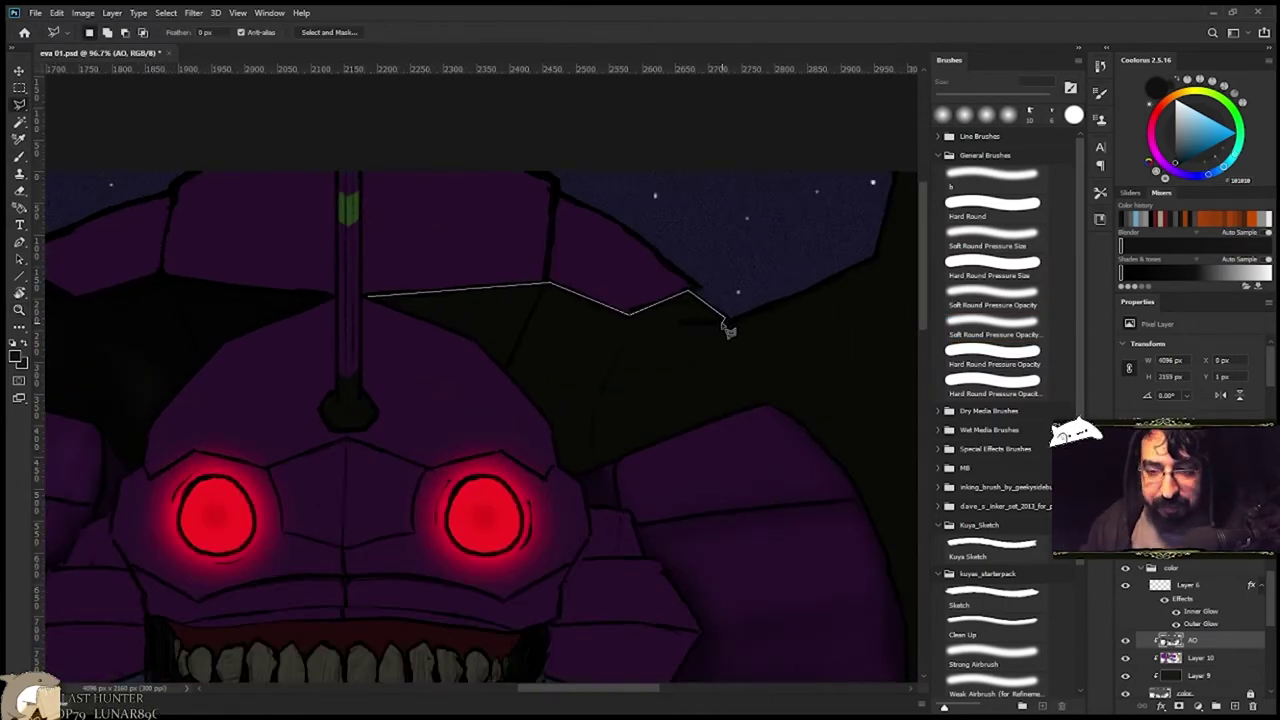
click(368, 296)
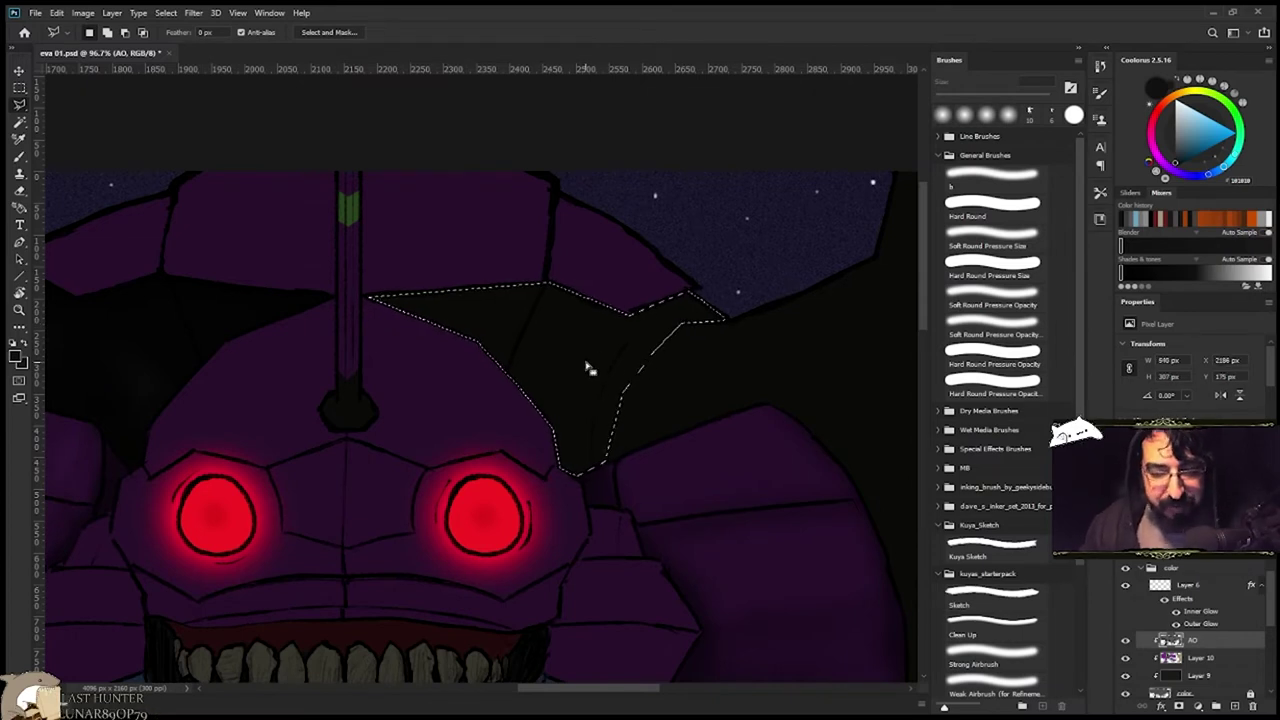
key(ctrl+d)
key(b)
scroll(620, 337, down, 2)
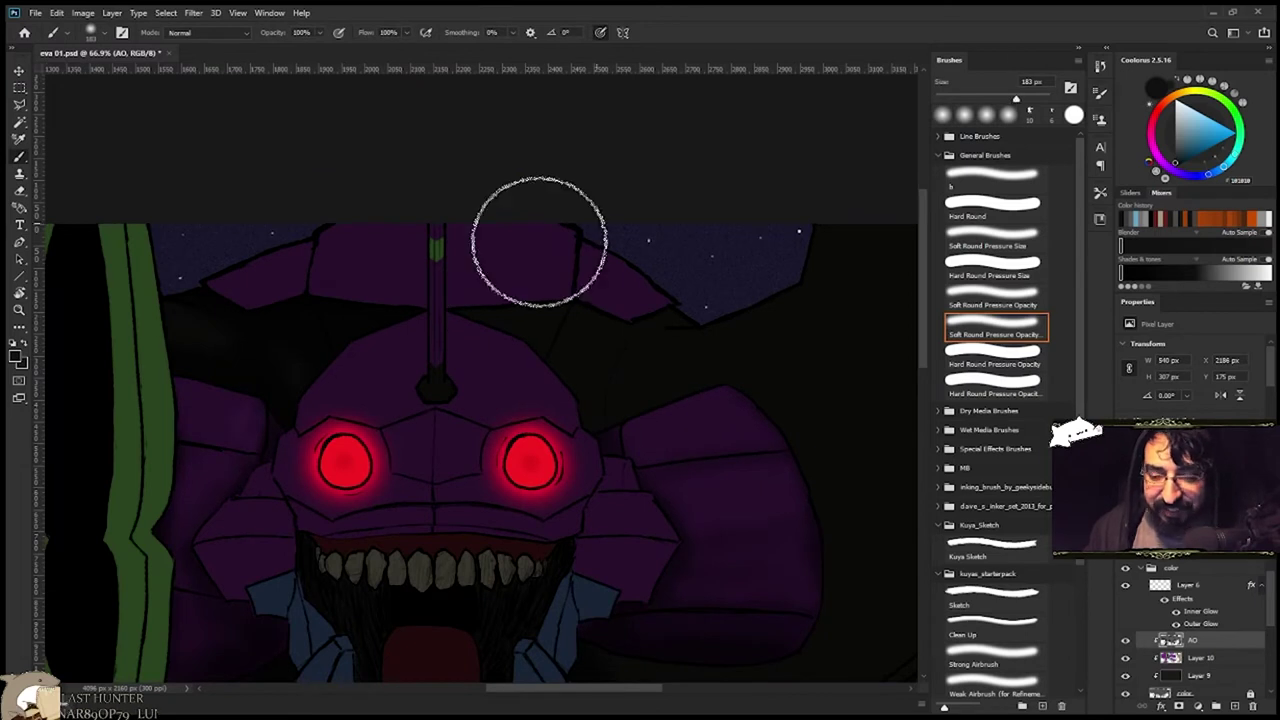
drag(743, 384, 708, 384)
Undo the last three changes beside the forehead and touch up the black area's shading with the brush and eraser.
scroll(708, 383, up, 3)
key(e)
key(ctrl+z)
key(ctrl+z)
key(ctrl+z)
key(b)
key(e)
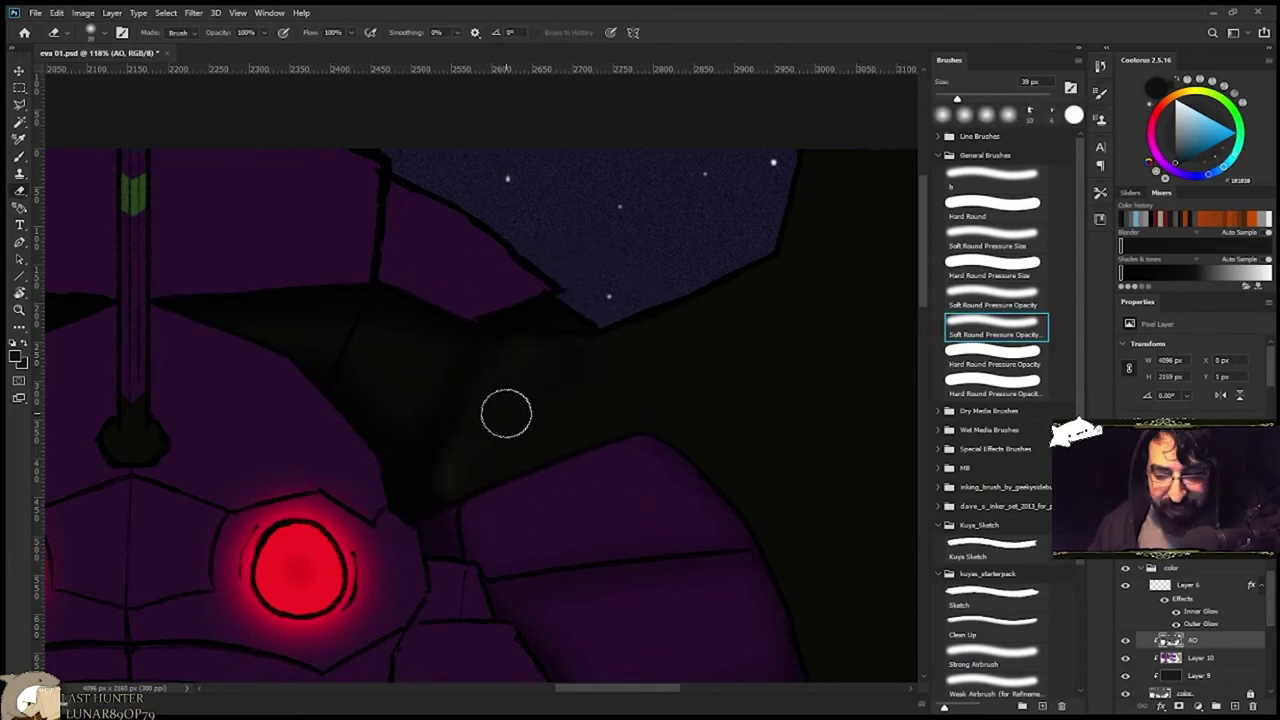
Outline the black patch just above the right purple plate with the Polygonal Lasso, darken it with the soft brush and deselect.
key(l)
drag(410, 521, 533, 481)
mouse_move(541, 414)
mouse_down()
mouse_move(453, 352)
mouse_move(385, 472)
mouse_move(362, 432)
mouse_move(410, 515)
mouse_up()
key(b)
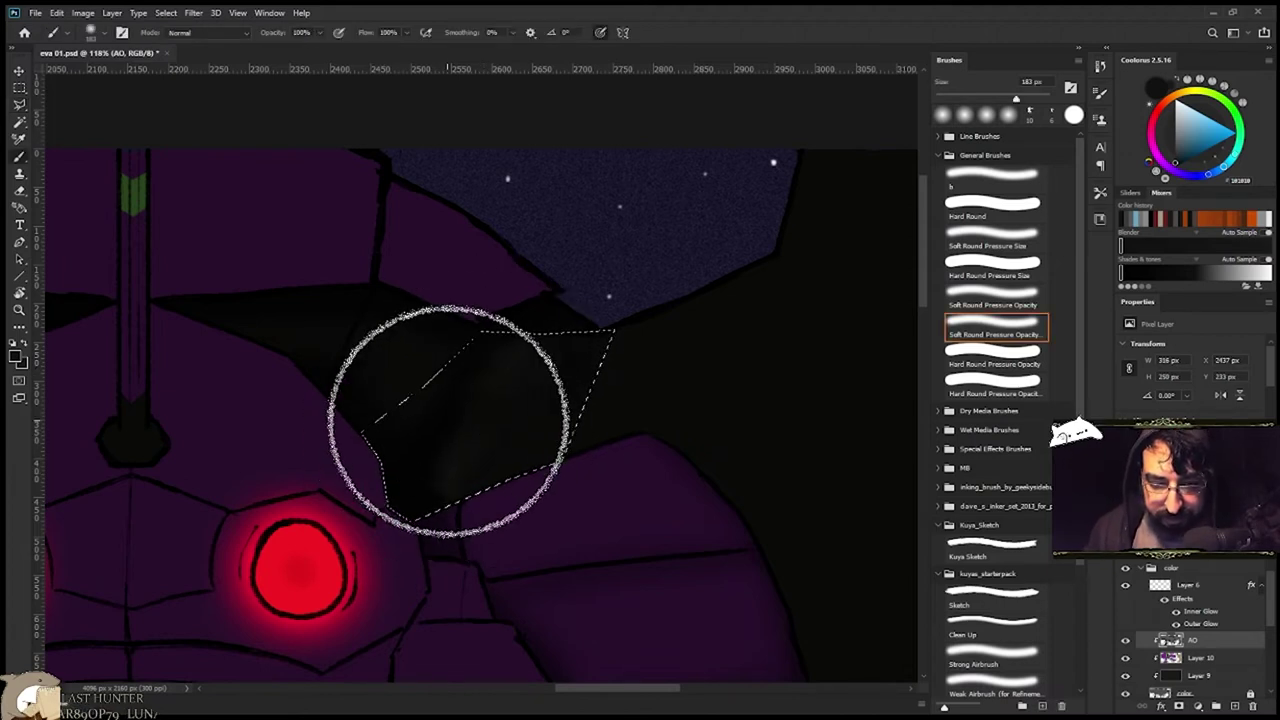
mouse_move(461, 427)
mouse_down()
mouse_move(502, 402)
mouse_move(546, 378)
mouse_move(491, 372)
mouse_move(545, 352)
mouse_move(506, 340)
mouse_move(443, 440)
mouse_up()
key(ctrl+d)
key(e)
key(b)
Outline the large black torso area between the right purple plate and the right pylon with the Polygonal Lasso.
scroll(536, 441, down, 5)
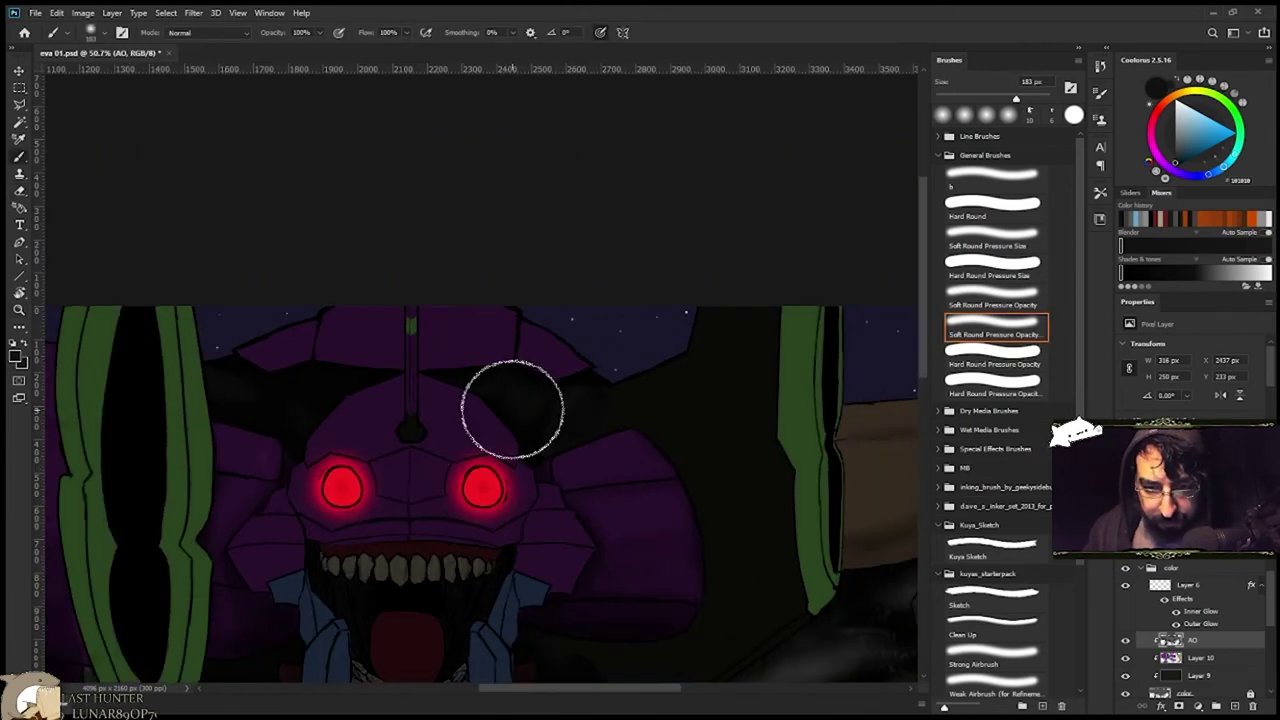
scroll(529, 394, down, 2)
drag(636, 464, 514, 440)
drag(566, 554, 566, 457)
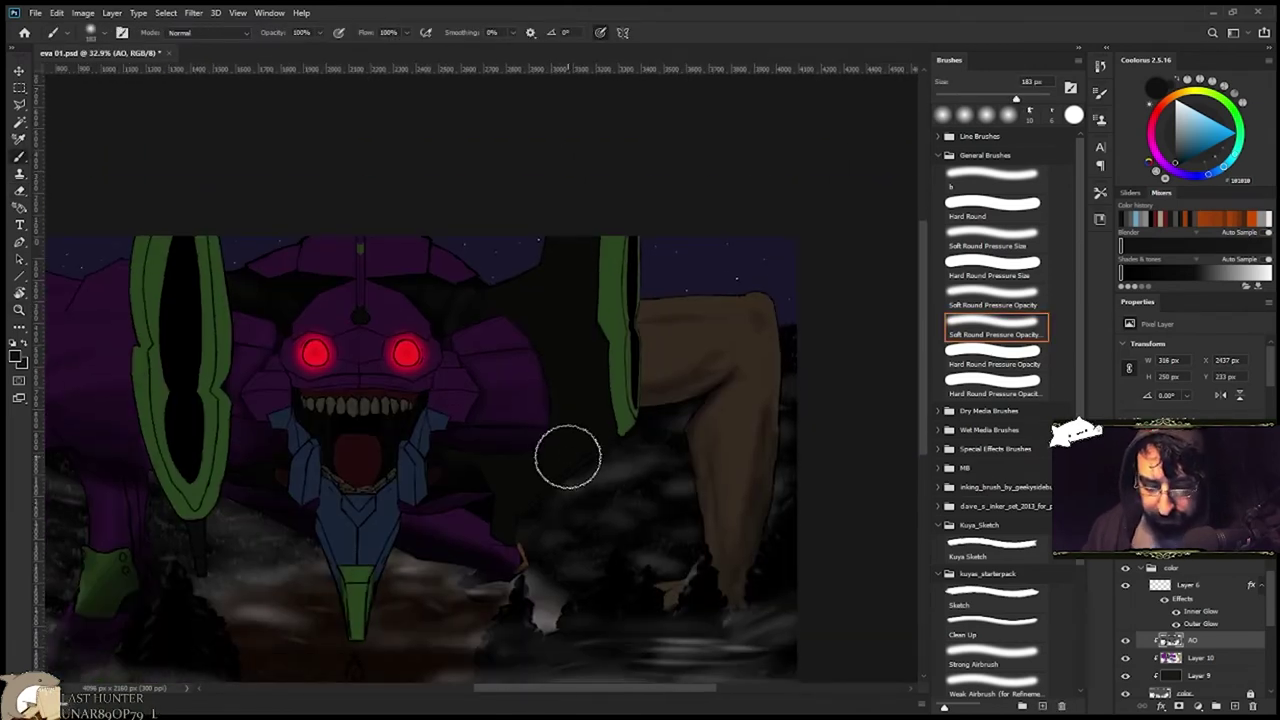
key(l)
click(469, 464)
click(477, 468)
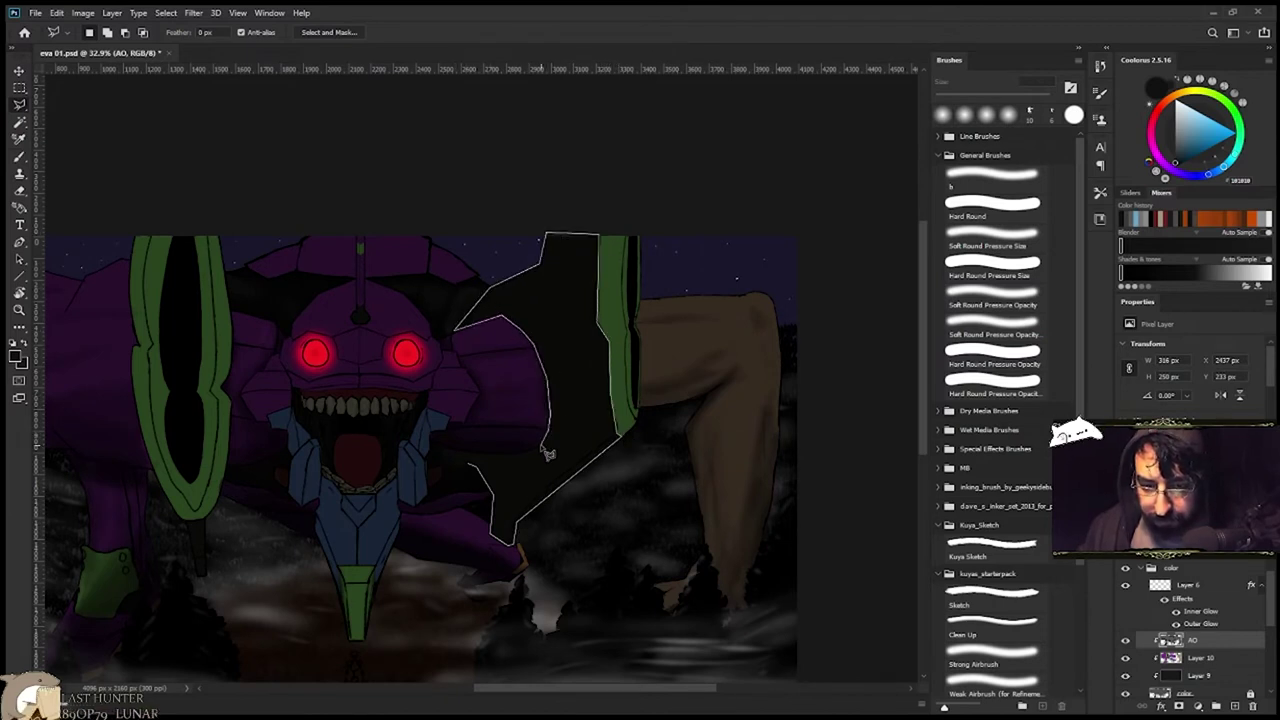
drag(440, 468, 442, 470)
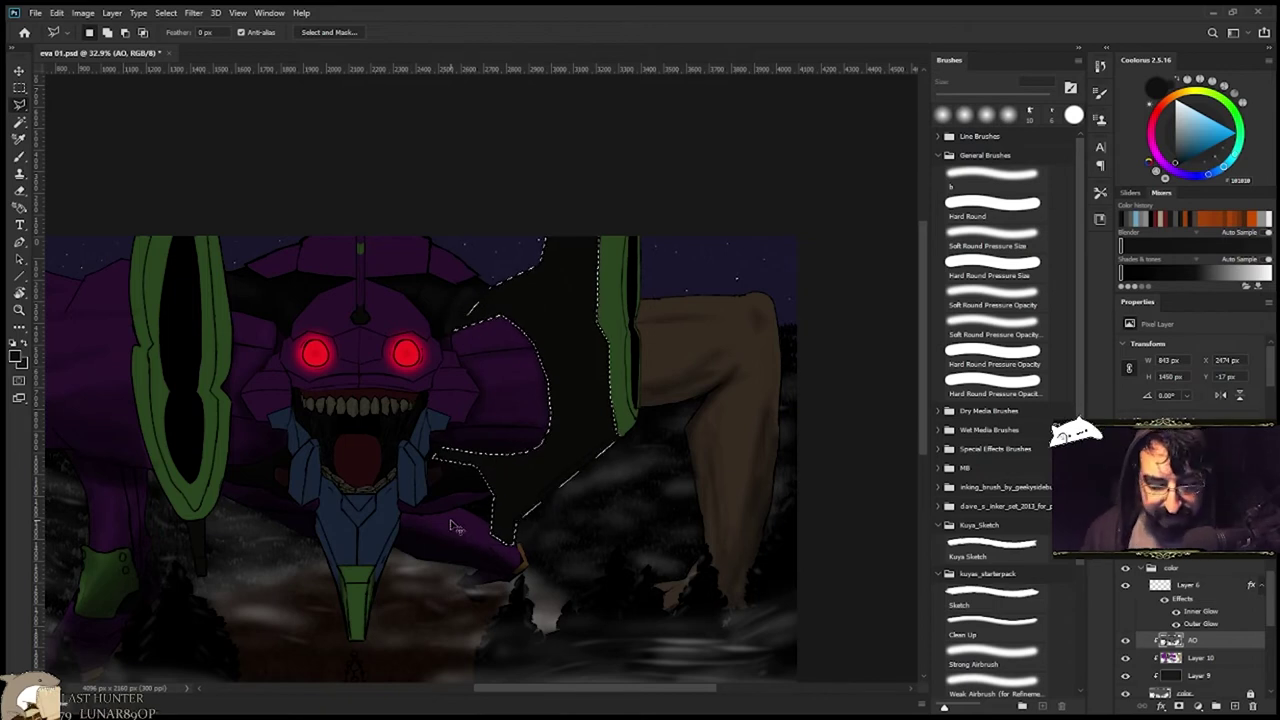
Hide the selection edges, darken the large black torso area with the soft brush, and save the file.
key(b)
key(ctrl+h)
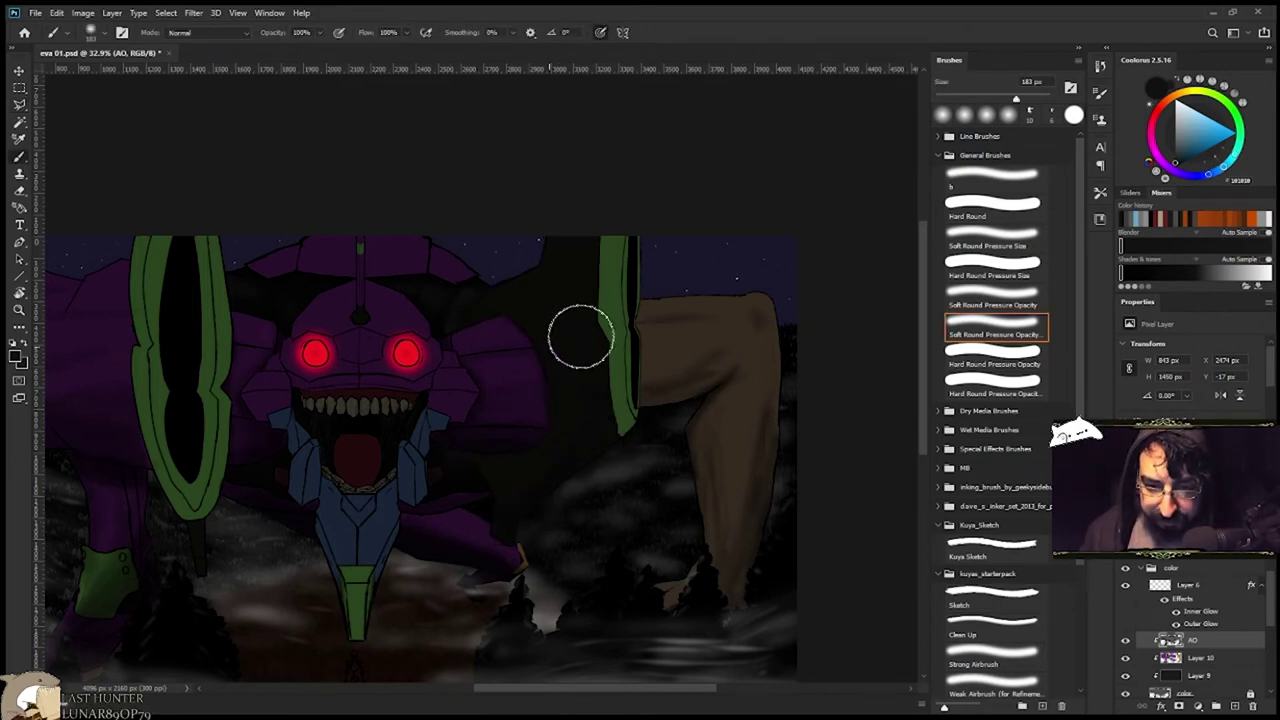
scroll(526, 509, up, 2)
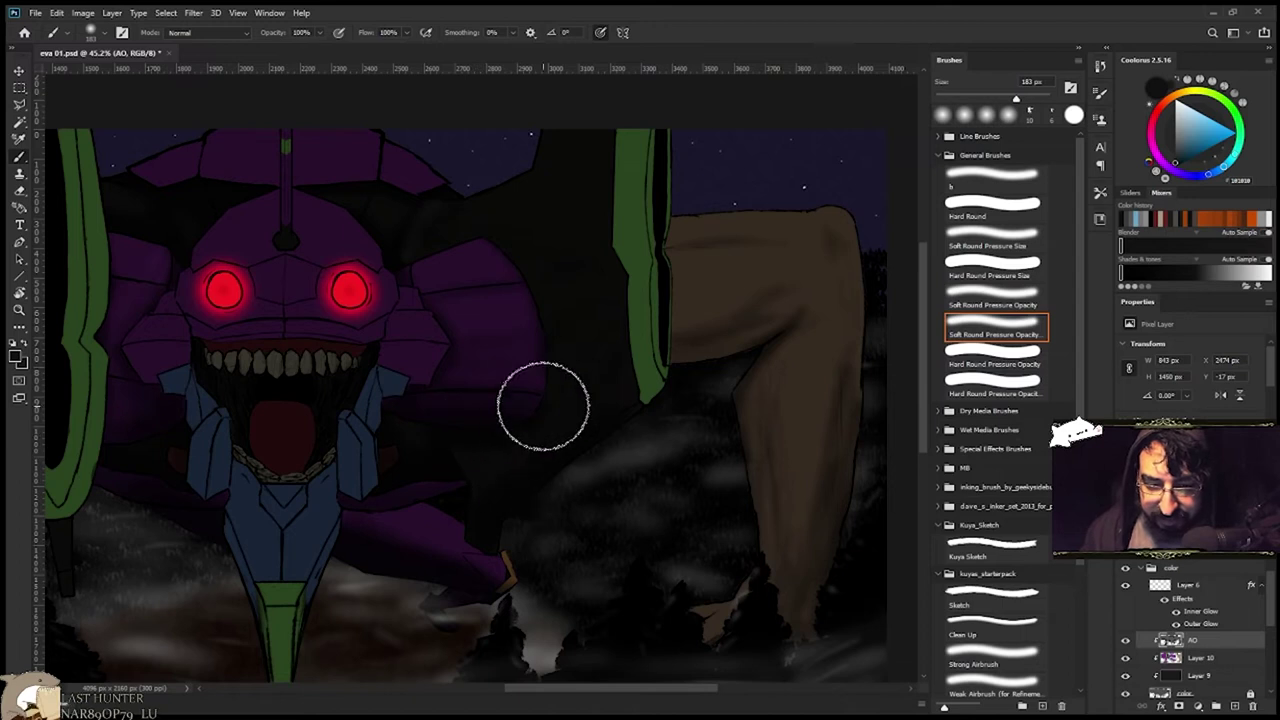
scroll(546, 357, up, 3)
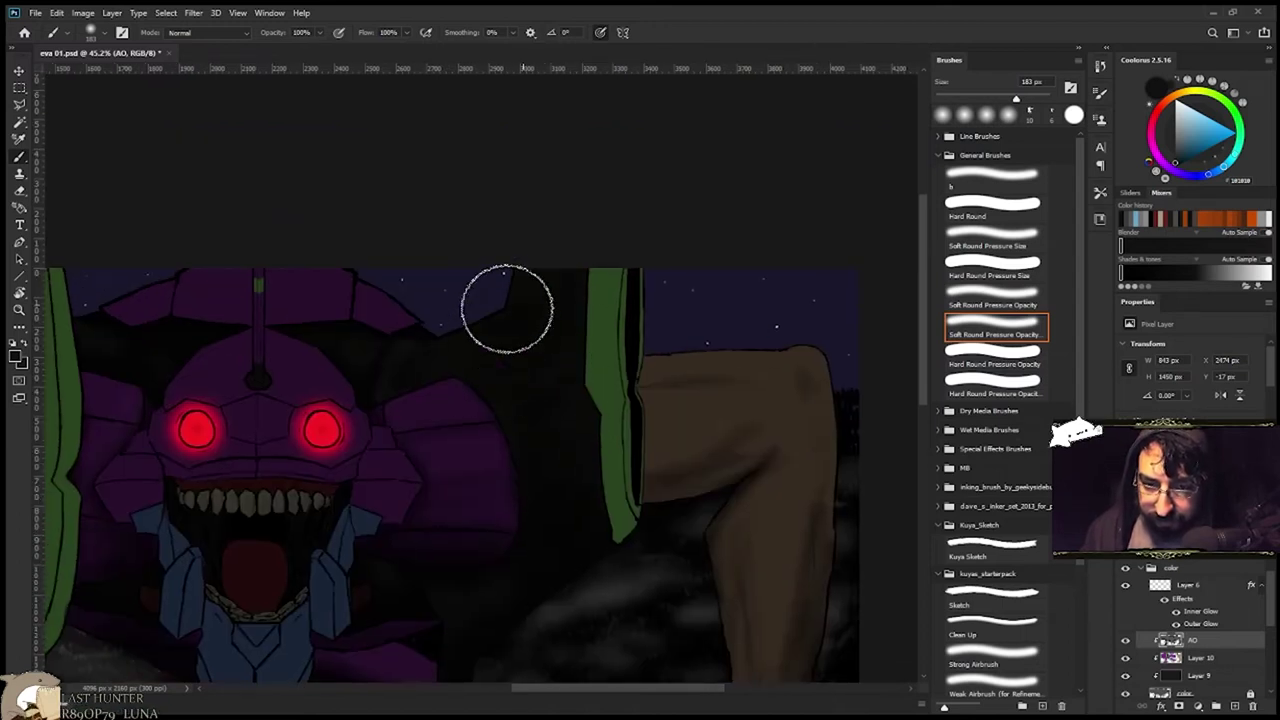
drag(534, 424, 532, 368)
mouse_move(560, 525)
mouse_down()
mouse_move(549, 528)
mouse_move(632, 526)
mouse_up()
drag(460, 515, 554, 371)
drag(620, 420, 560, 451)
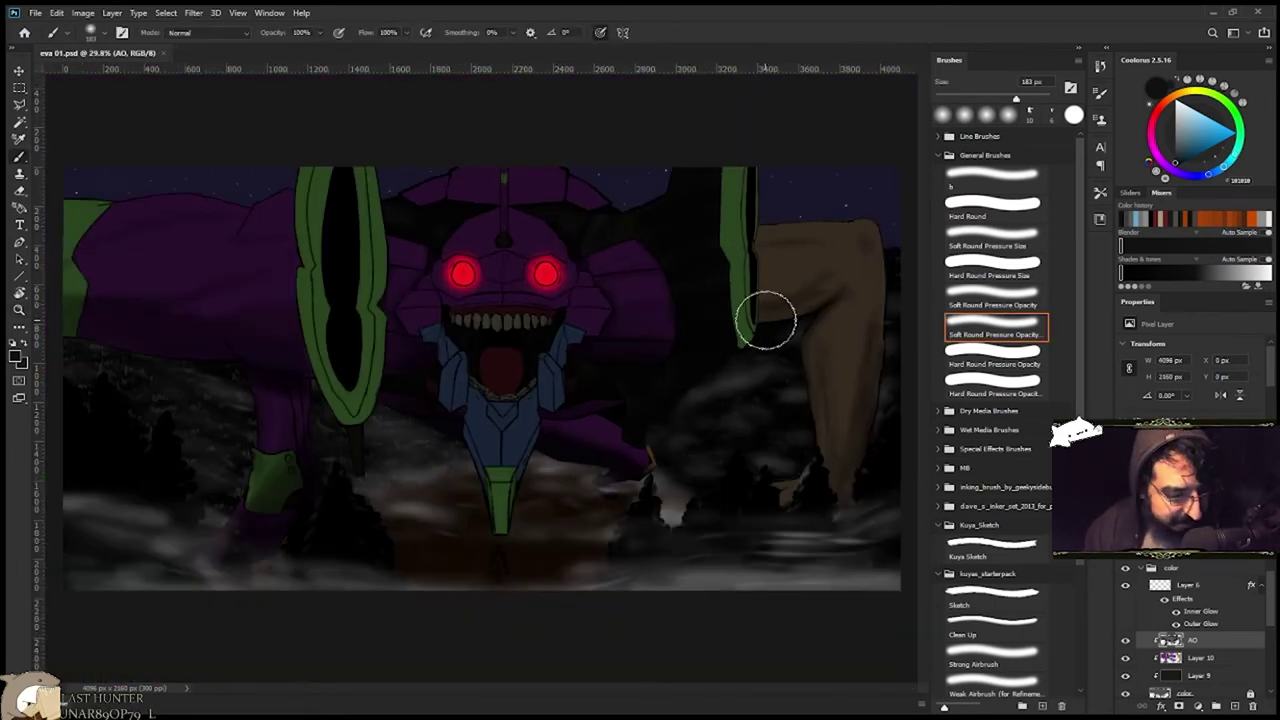
Select the right pylon's green frame on Layer 10 with the Magic Wand and shade it with the soft brush, reduced to 50 px for the edges.
drag(669, 311, 785, 300)
drag(785, 295, 511, 420)
key(w)
click(1185, 693)
click(503, 380)
click(1200, 587)
scroll(621, 348, down, 1)
key(ctrl+d)
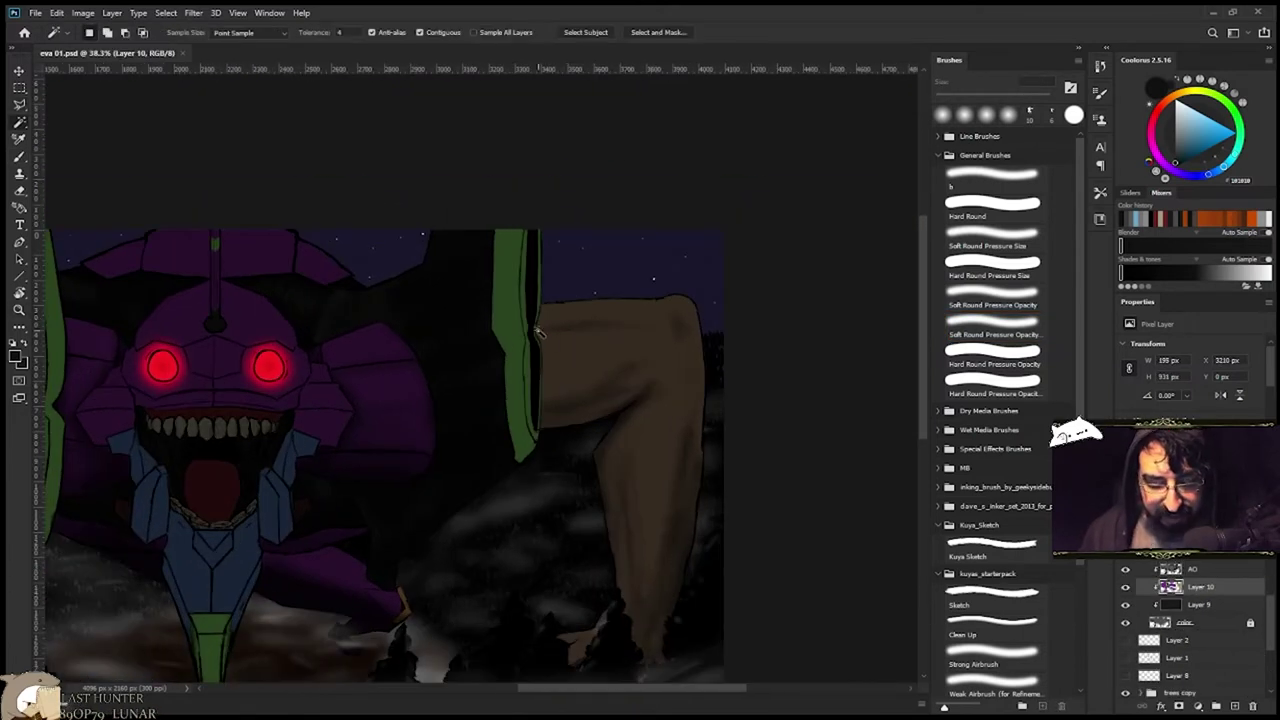
key(b)
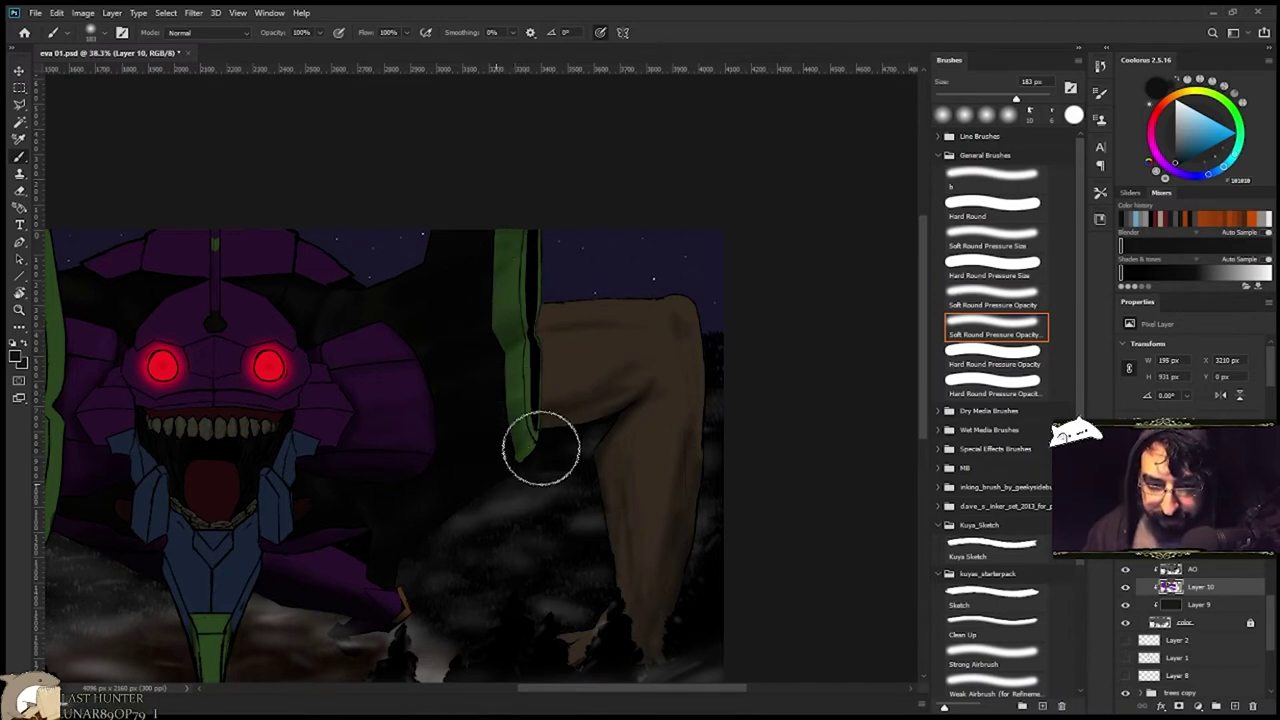
scroll(535, 255, up, 3)
click(992, 98)
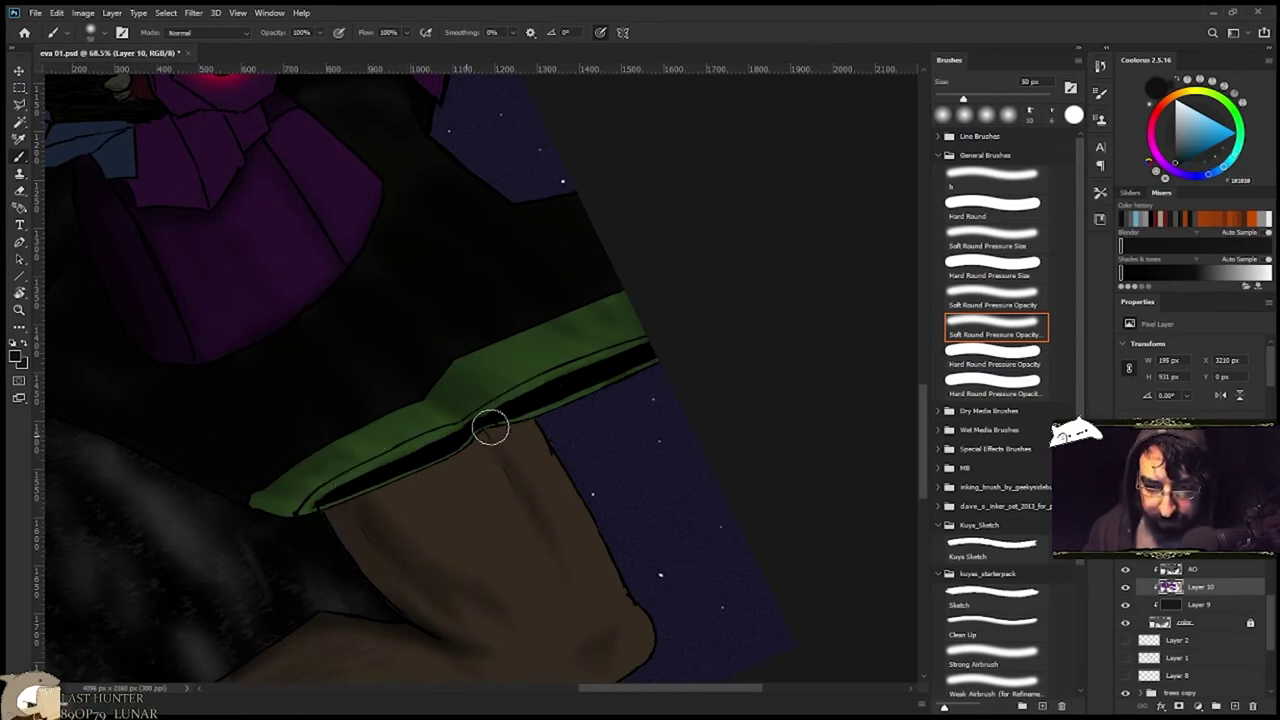
Select the left pylon's green frame on Layer 10 with the Magic Wand and make the AO layer active.
key(z)
drag(473, 421, 406, 420)
key(r)
drag(527, 414, 530, 358)
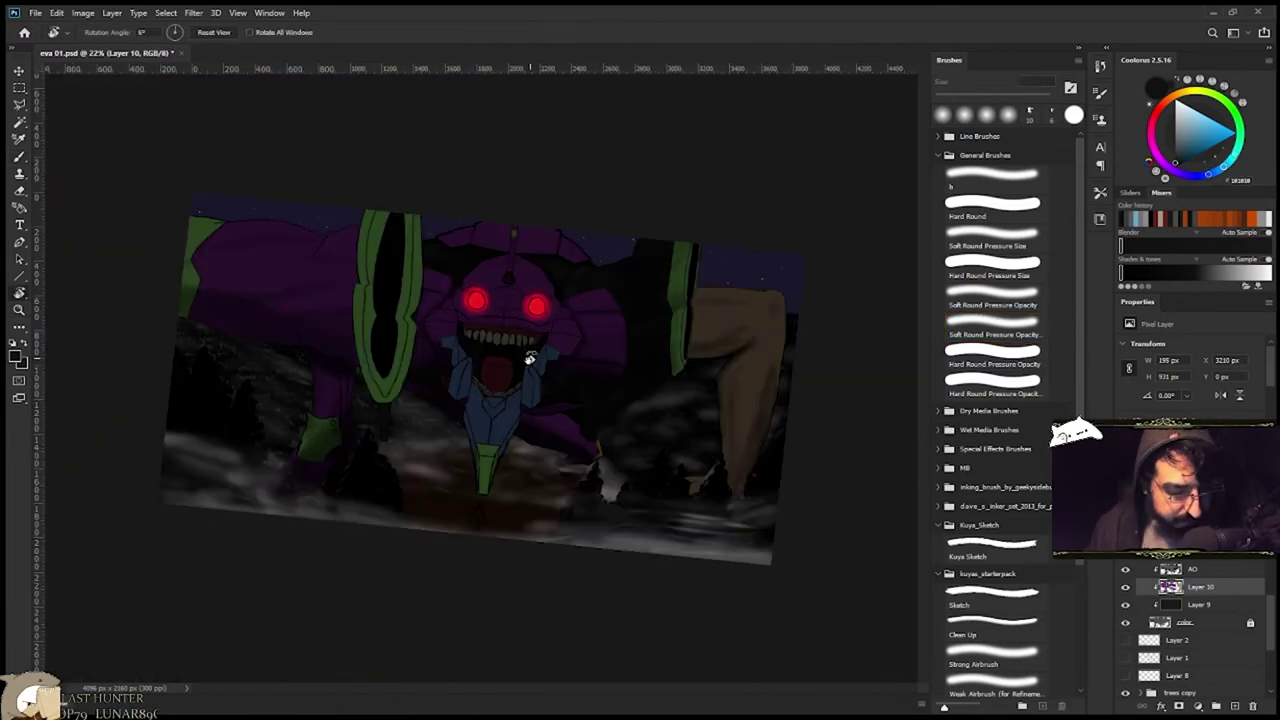
scroll(430, 326, up, 1)
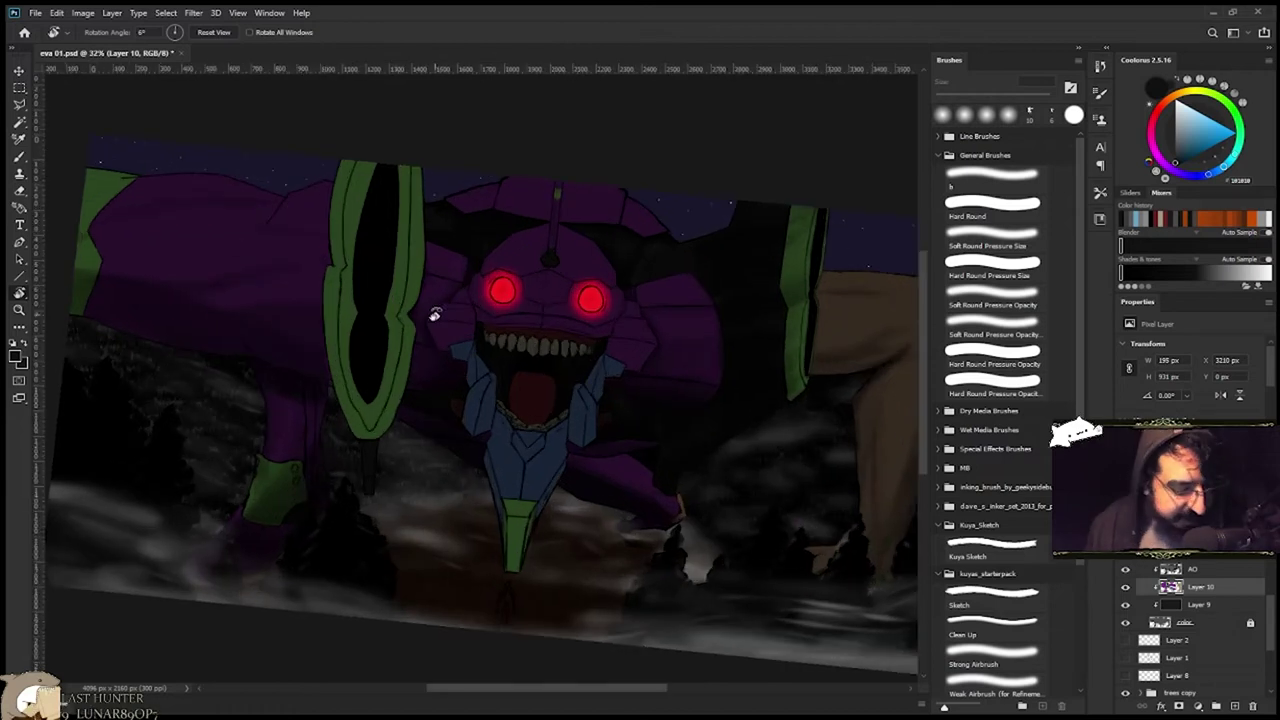
drag(484, 180, 565, 210)
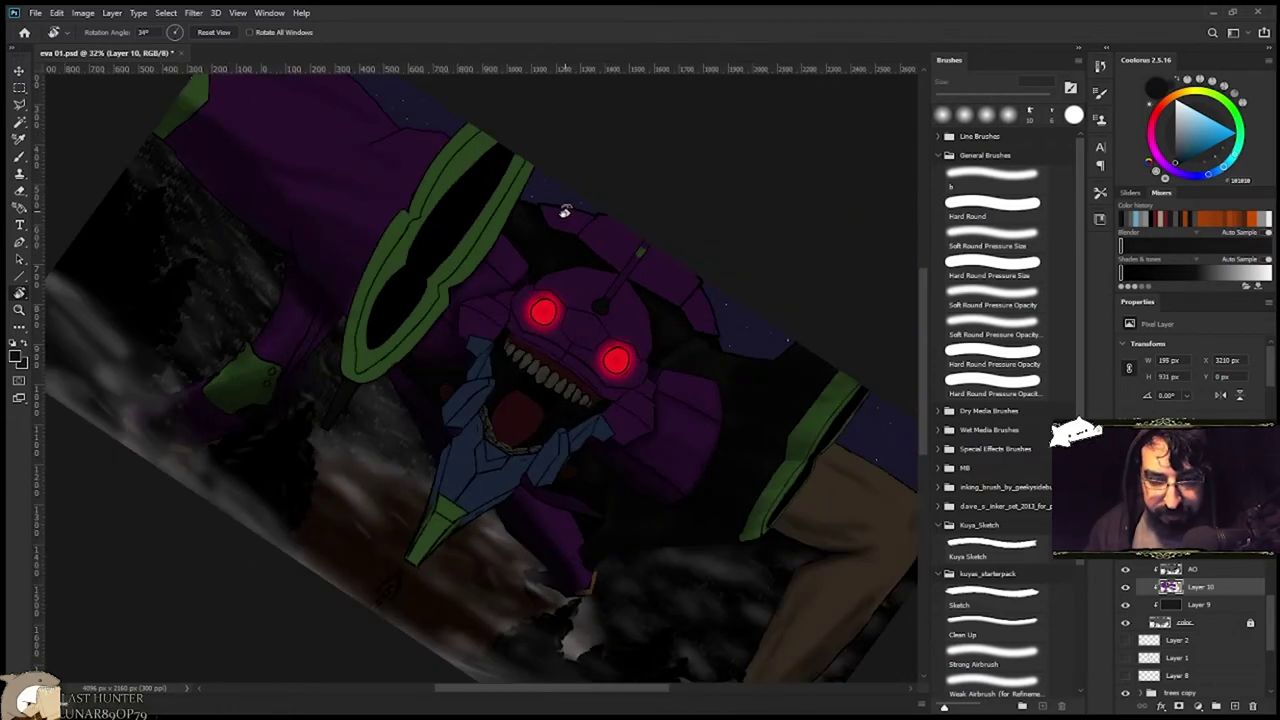
key(Escape)
drag(386, 216, 416, 207)
key(w)
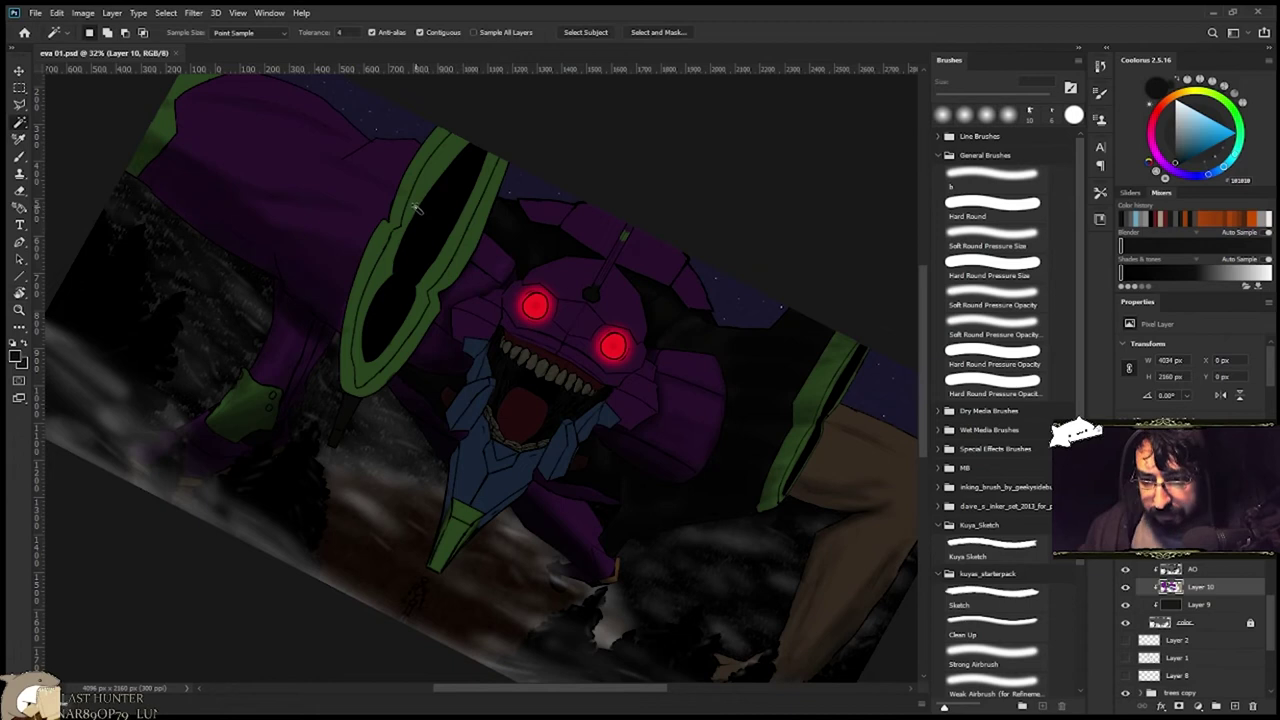
click(392, 242)
key(alt+])
Shade the inner rim and edges of the left pylon's green frame with the soft brush, reducing its size from 130 to 92 px.
key(b)
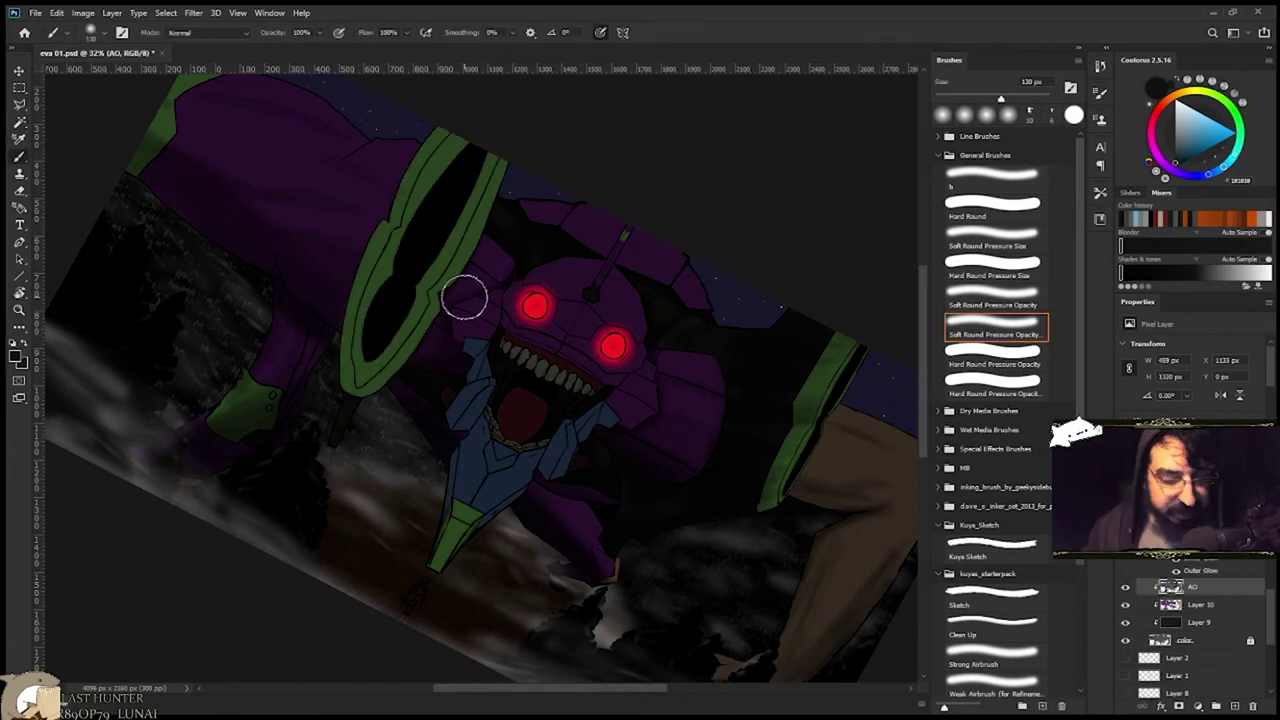
drag(464, 297, 486, 363)
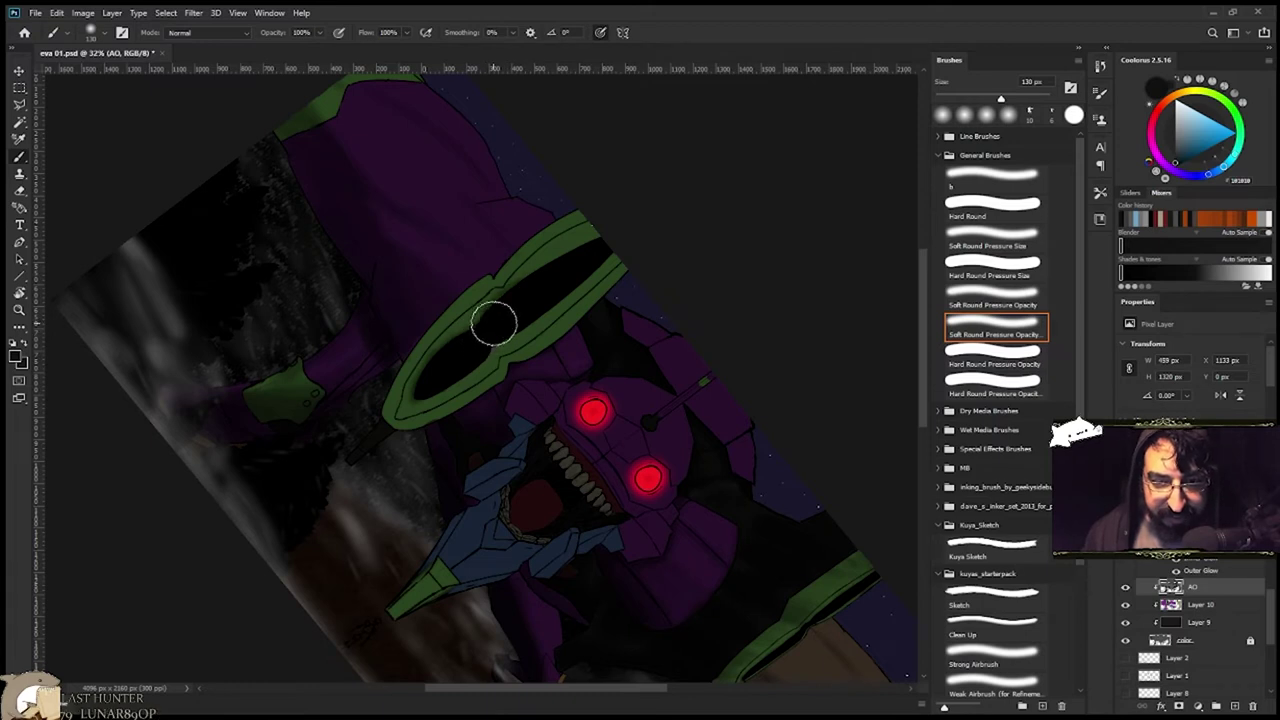
mouse_move(597, 261)
mouse_down()
mouse_move(549, 302)
mouse_move(608, 250)
mouse_move(538, 310)
mouse_up()
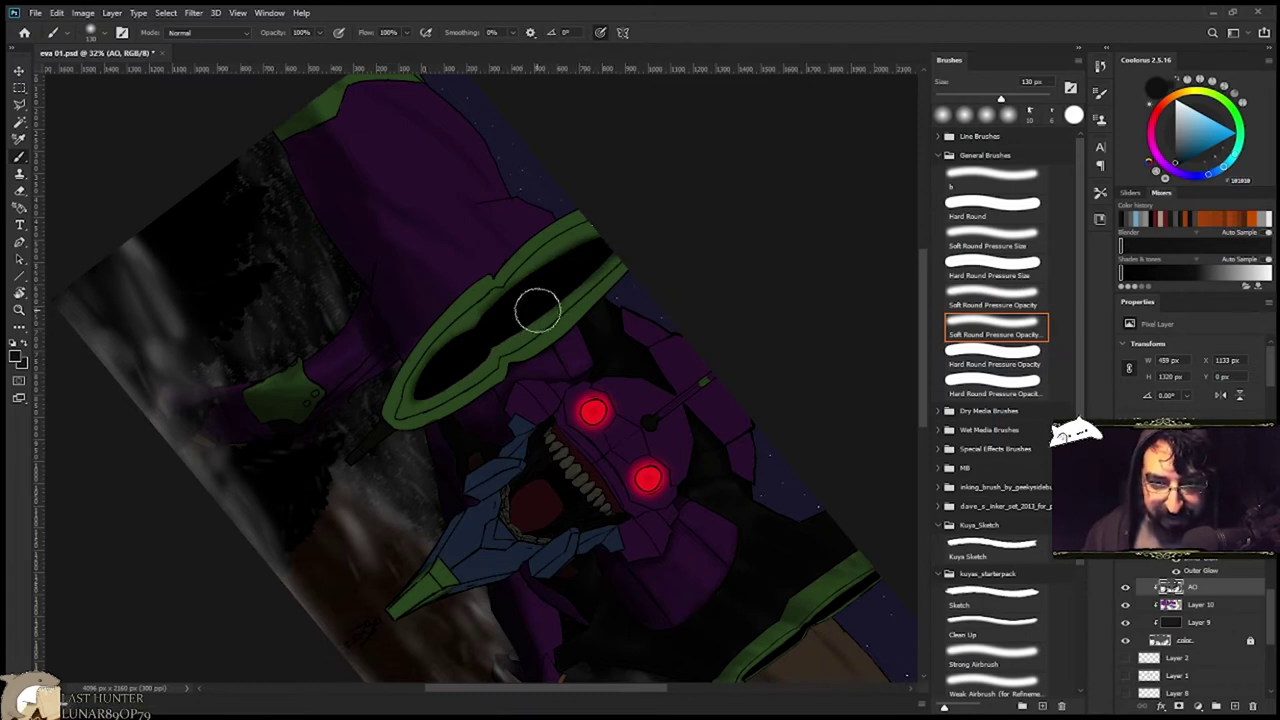
key(bracketleft)
key(bracketleft)
drag(605, 250, 631, 263)
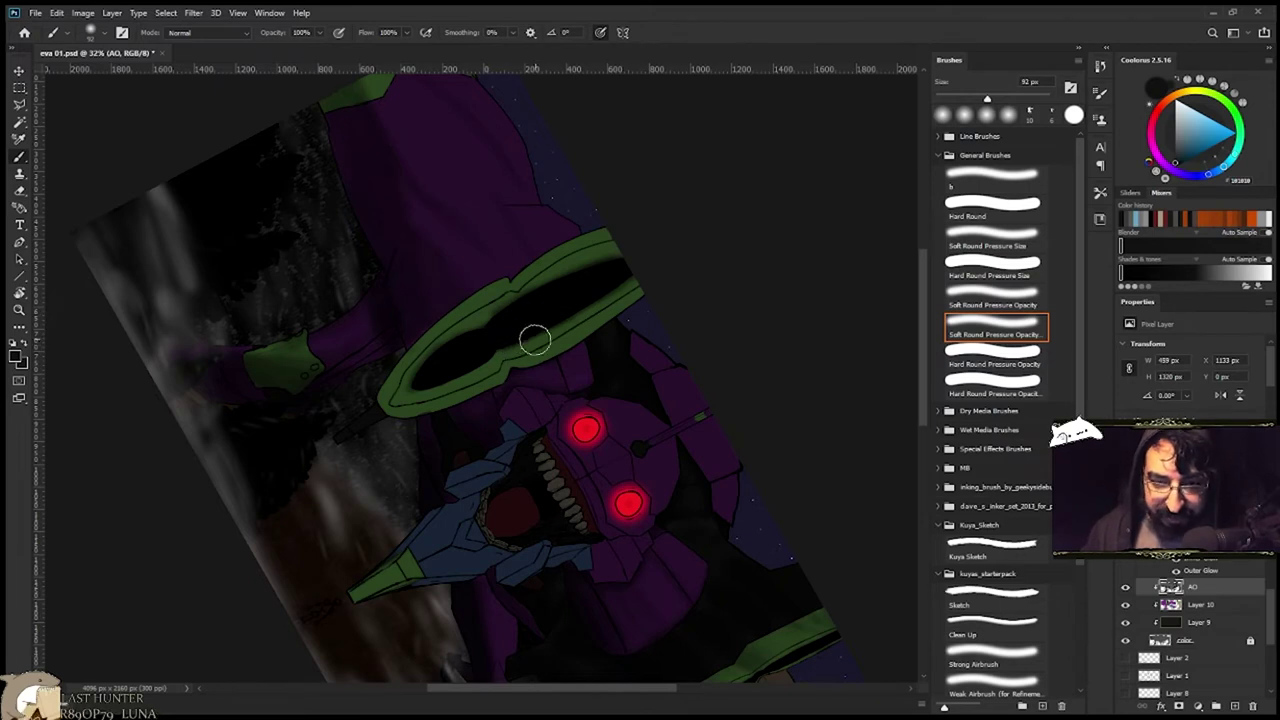
scroll(534, 340, up, 3)
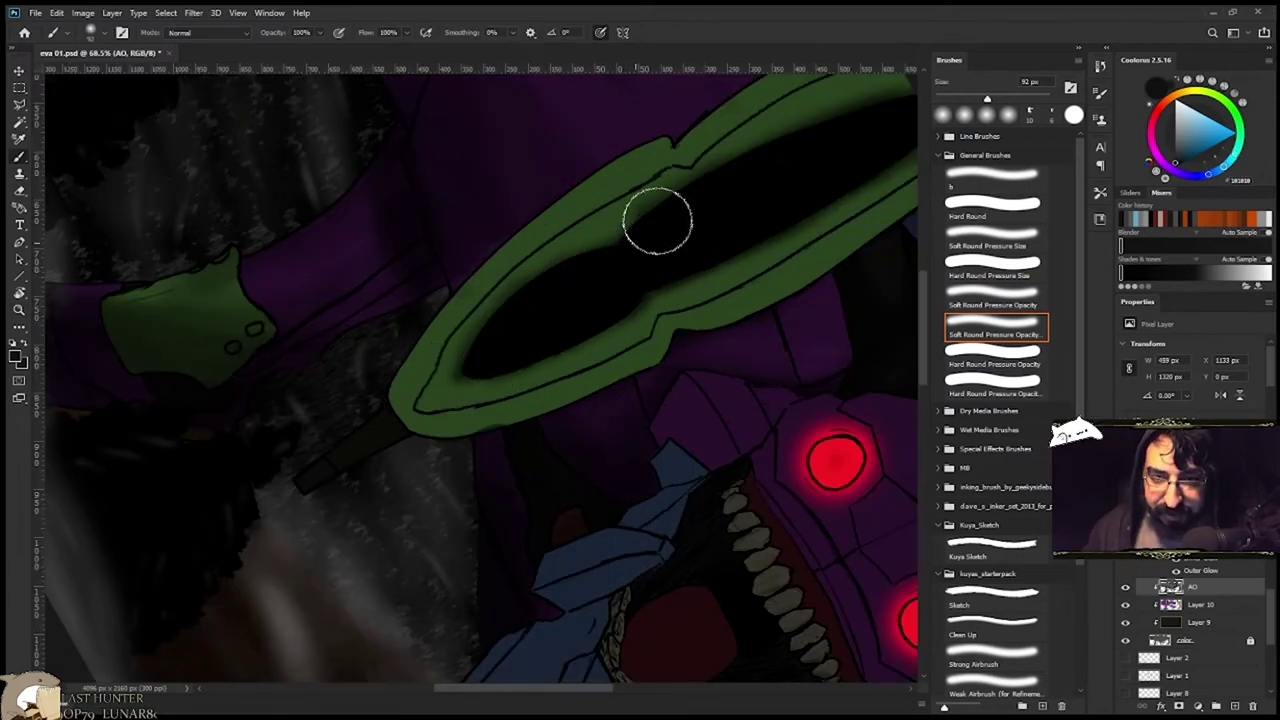
scroll(589, 314, down, 3)
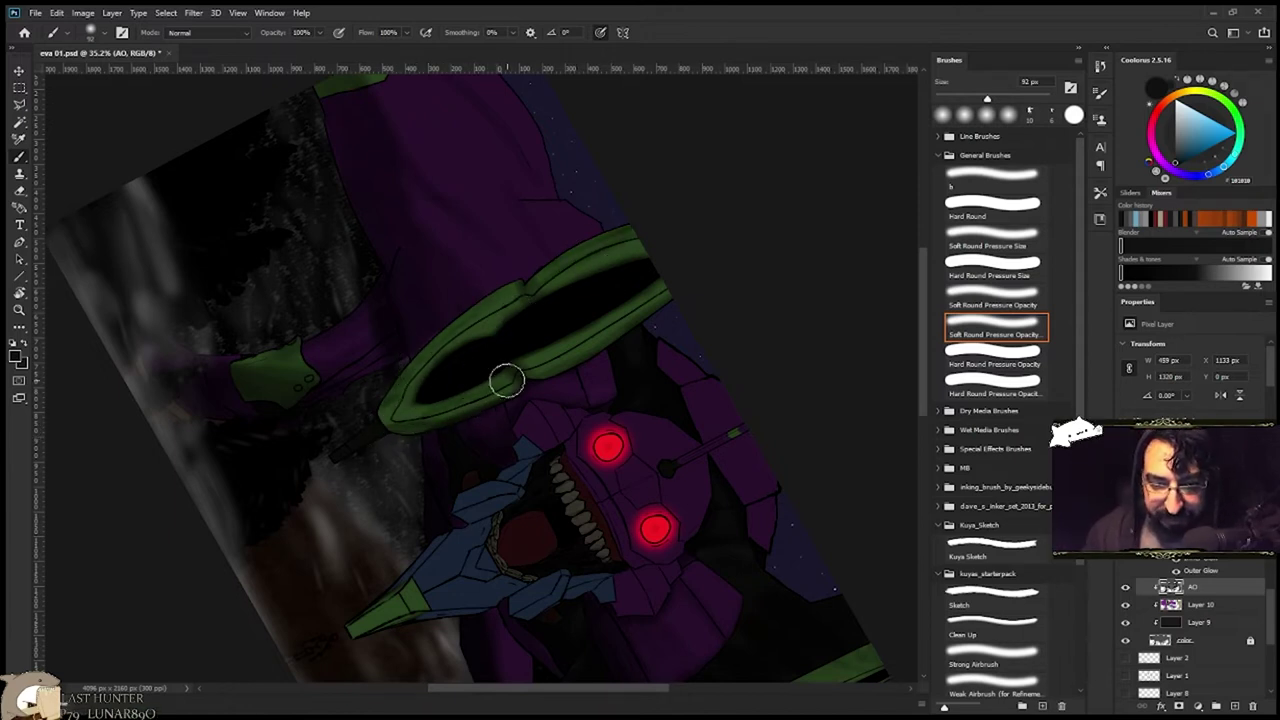
Outline the left half of the purple crest above the head with the Polygonal Lasso and shade its edges with the soft brush.
key(r)
drag(663, 251, 457, 223)
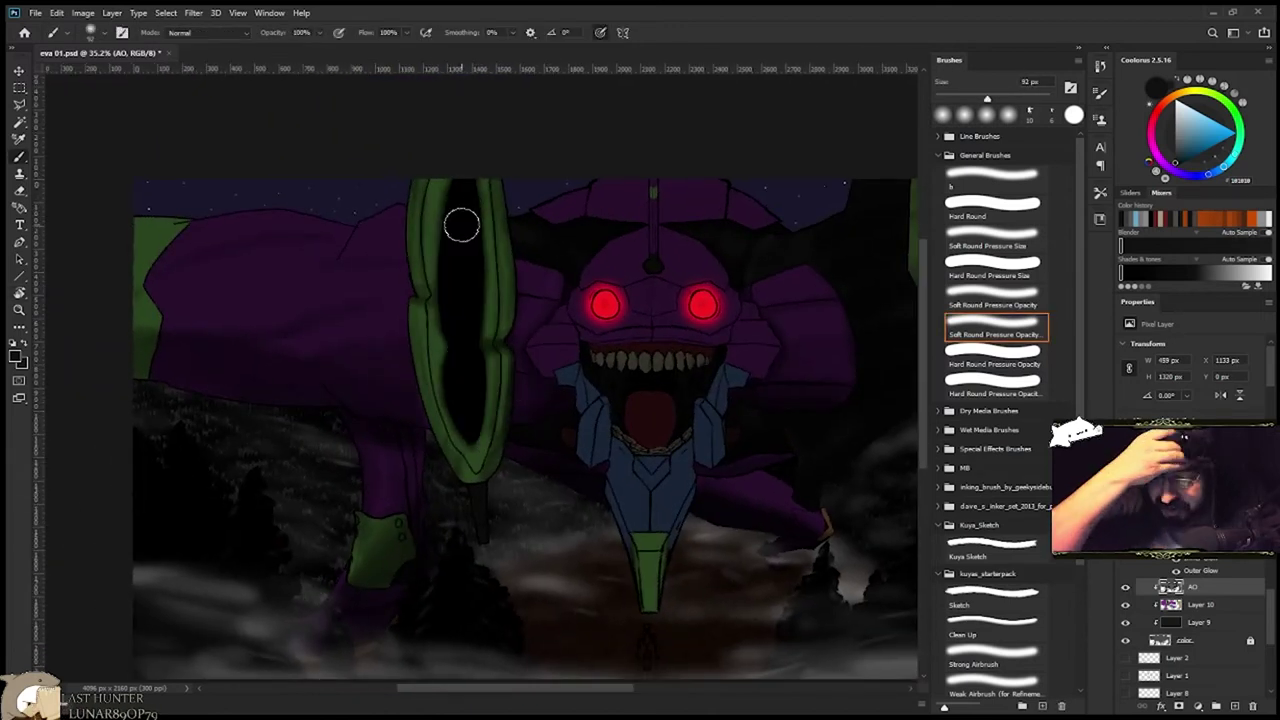
key(z)
mouse_move(566, 351)
mouse_down()
mouse_move(546, 351)
mouse_move(557, 350)
mouse_up()
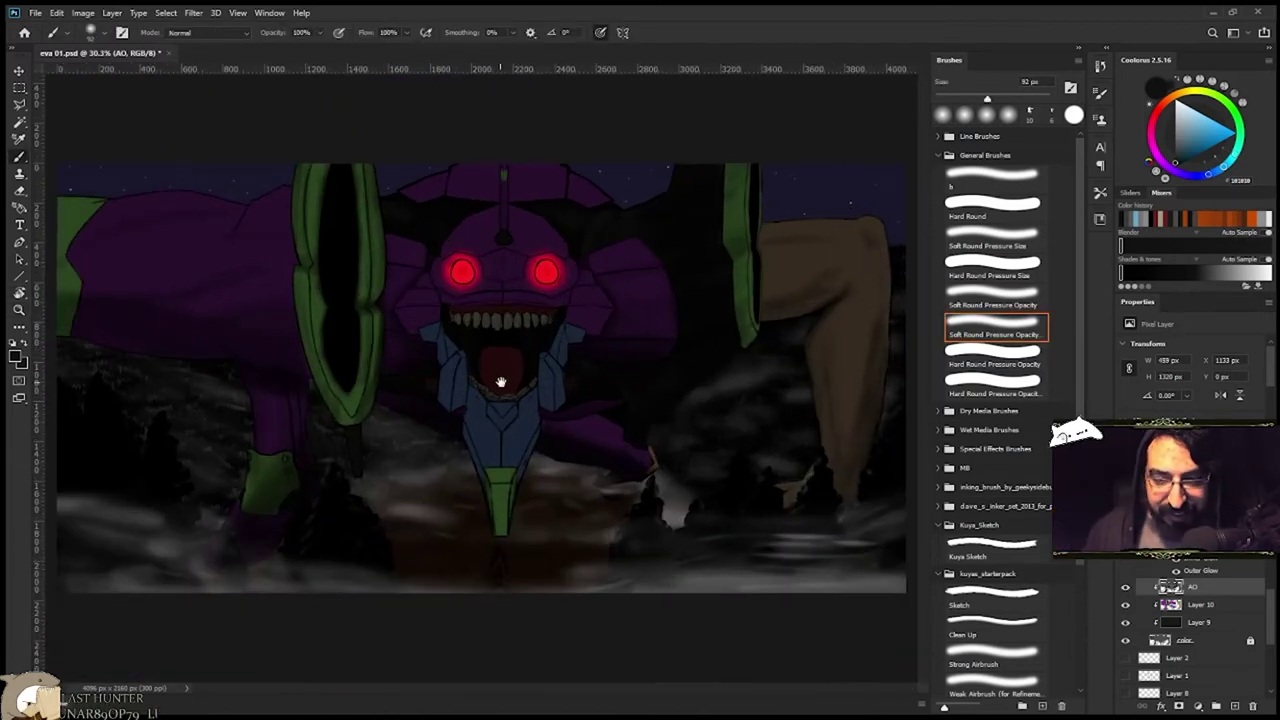
scroll(489, 393, up, 3)
key(l)
click(323, 293)
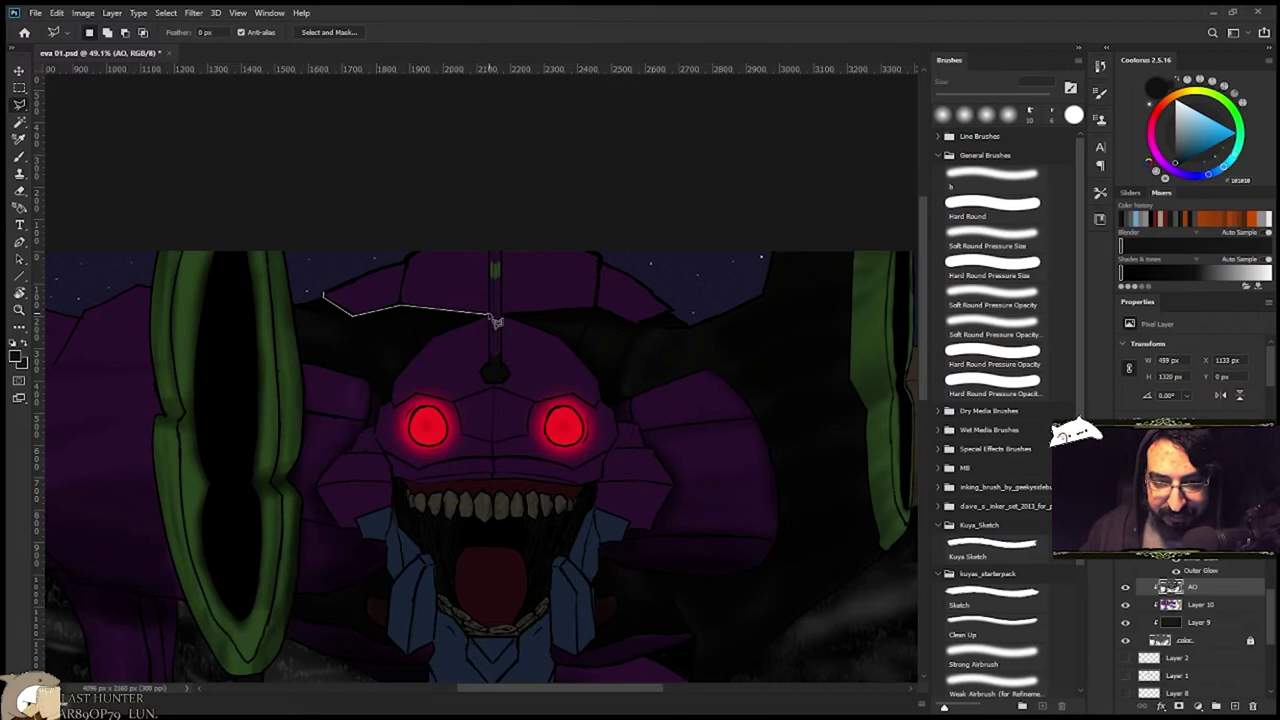
click(325, 292)
key(b)
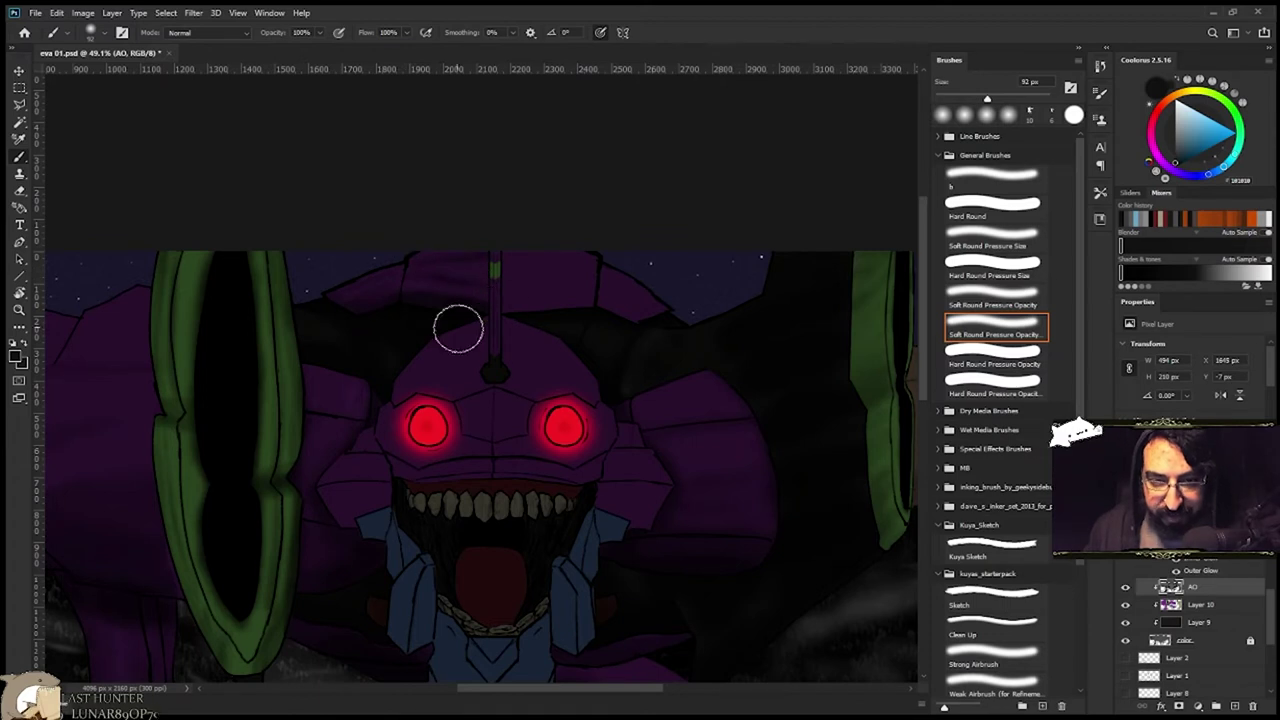
Outline the right half of the purple crest above the head with the Polygonal Lasso, starting beside the horn.
key(l)
scroll(522, 262, up, 4)
click(495, 243)
click(495, 365)
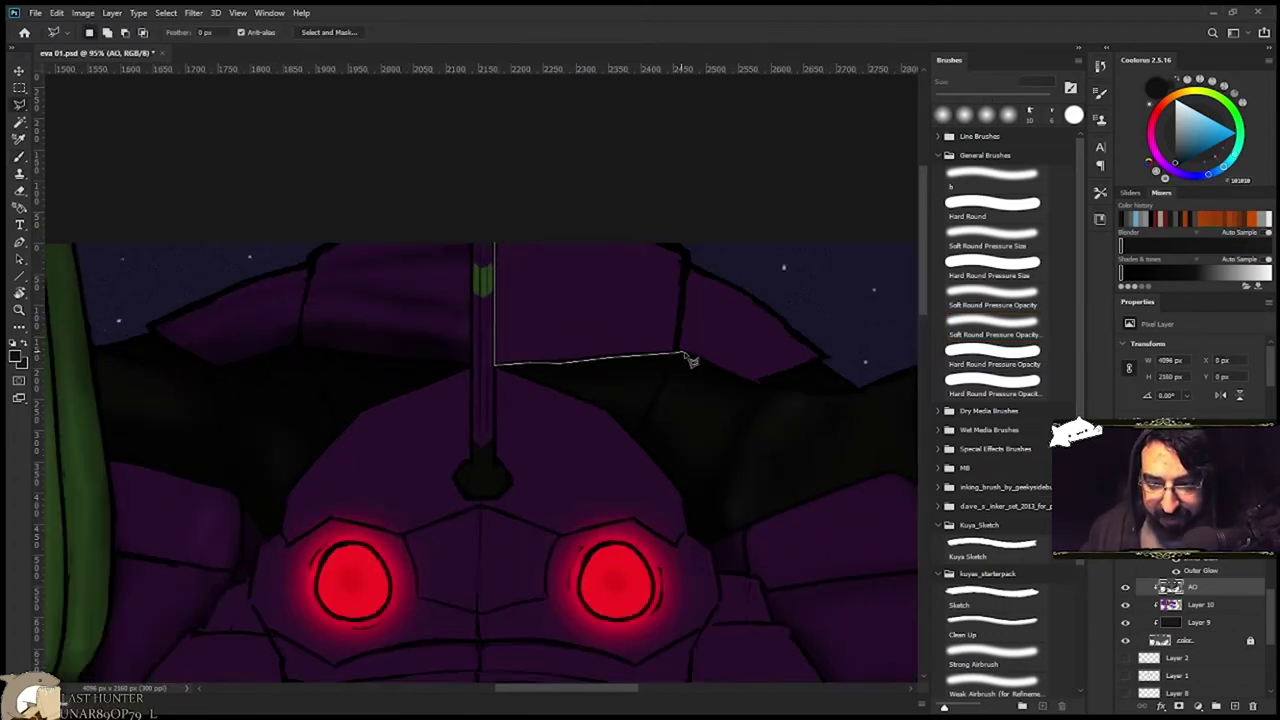
click(687, 265)
click(497, 243)
Shade the edges of the crest's right half with the 92 px soft brush and clear the selection.
scroll(584, 319, down, 3)
key(b)
key(ctrl+h)
drag(469, 237, 550, 242)
mouse_move(495, 320)
mouse_down()
mouse_move(624, 315)
mouse_move(627, 284)
mouse_up()
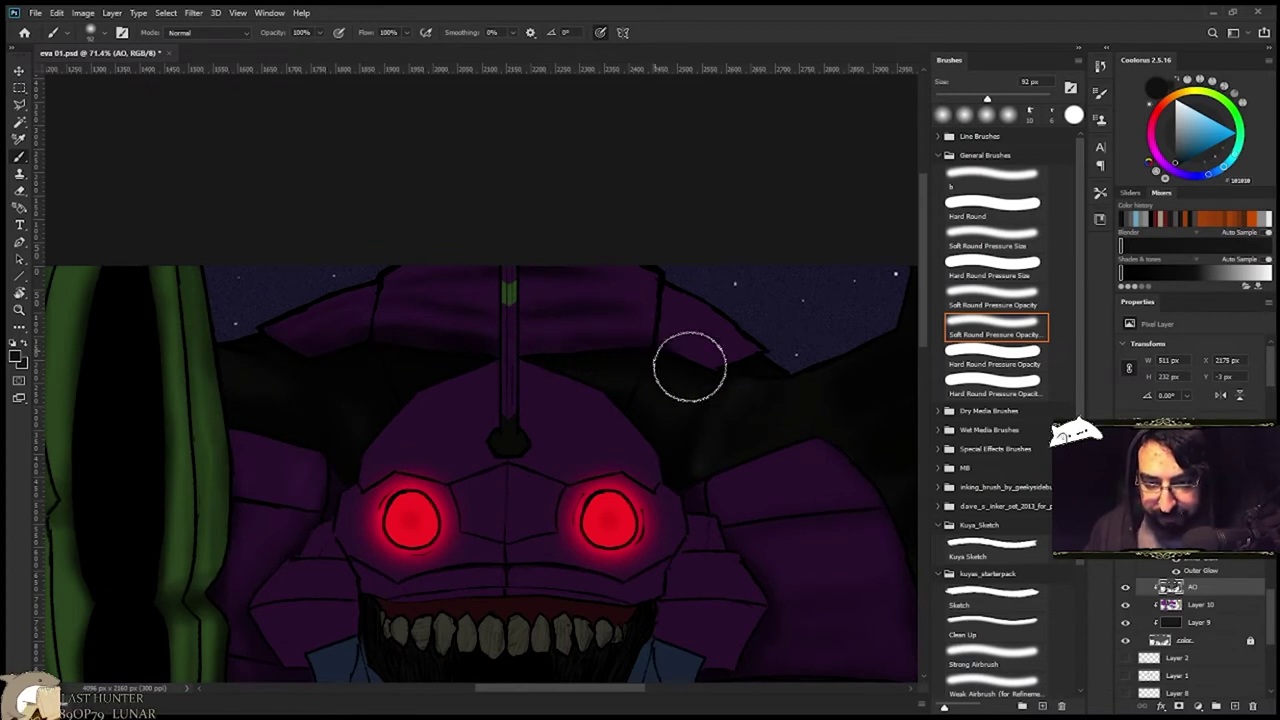
key(ctrl+h)
key(ctrl+d)
Outline the whole head with its cheek plates, blue jaw guards and green chin tip using the Polygonal Lasso, leaving out the horn.
scroll(498, 412, down, 4)
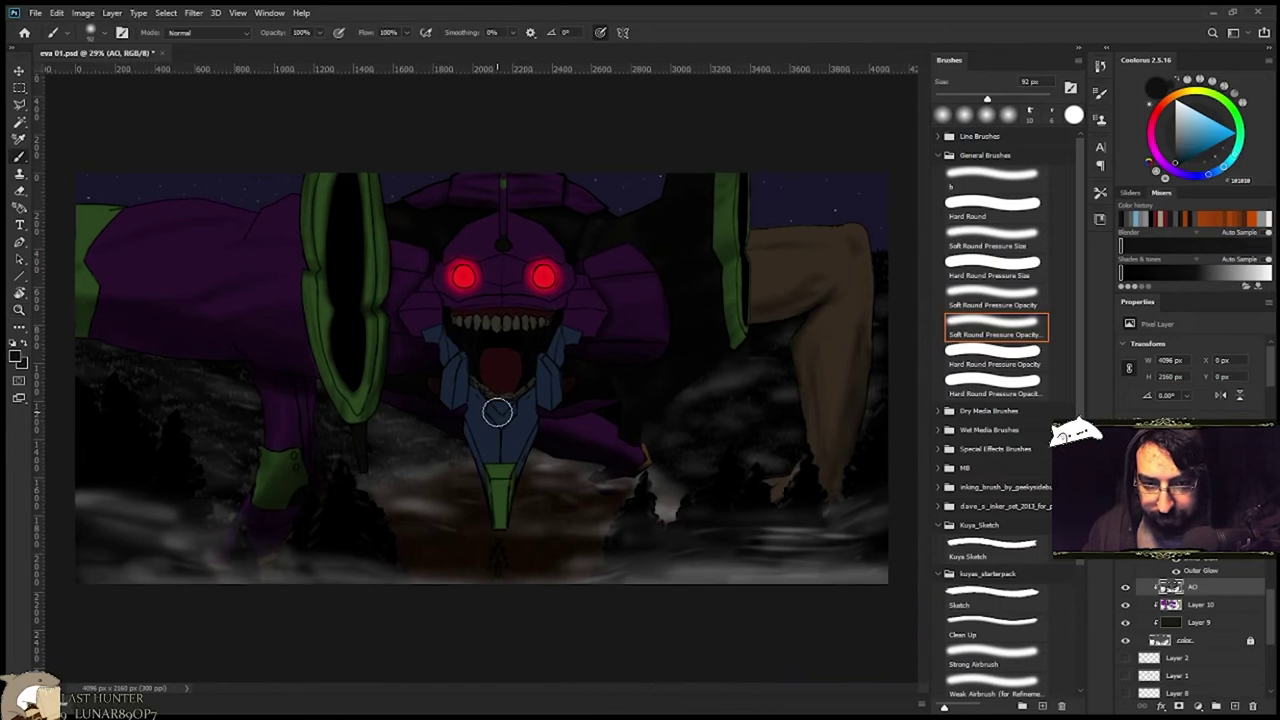
scroll(503, 225, up, 2)
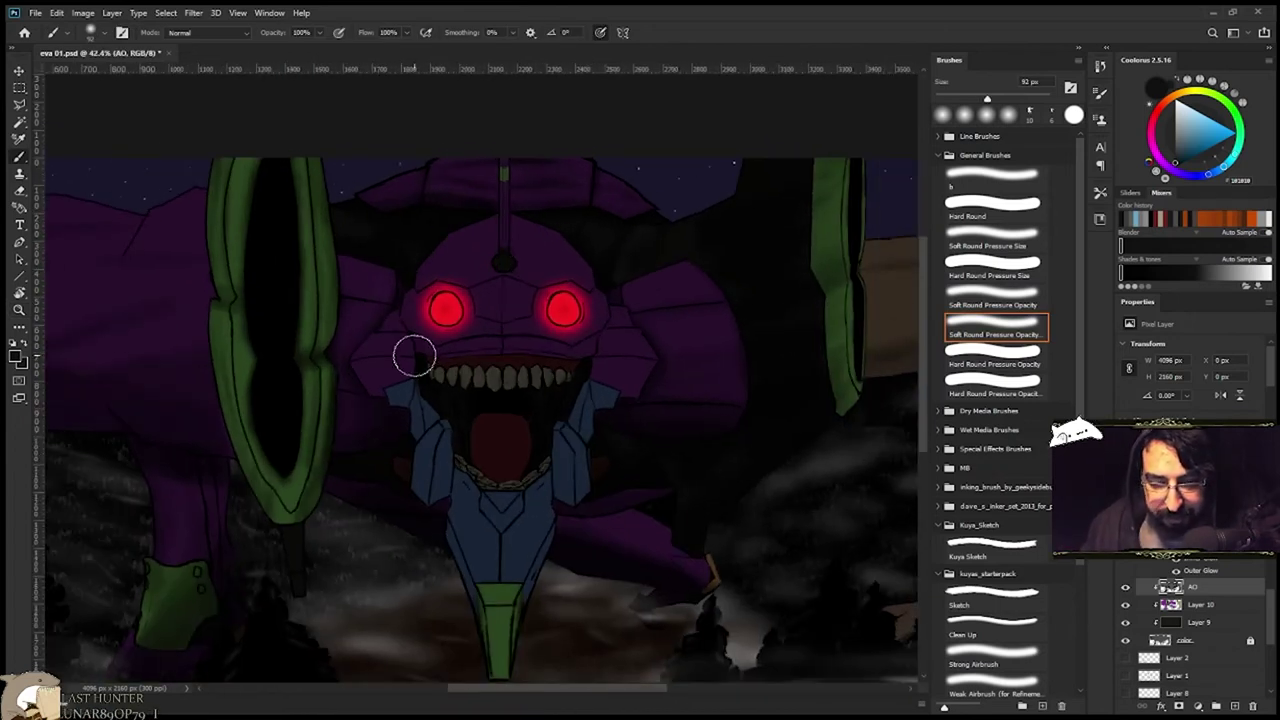
scroll(608, 460, down, 1)
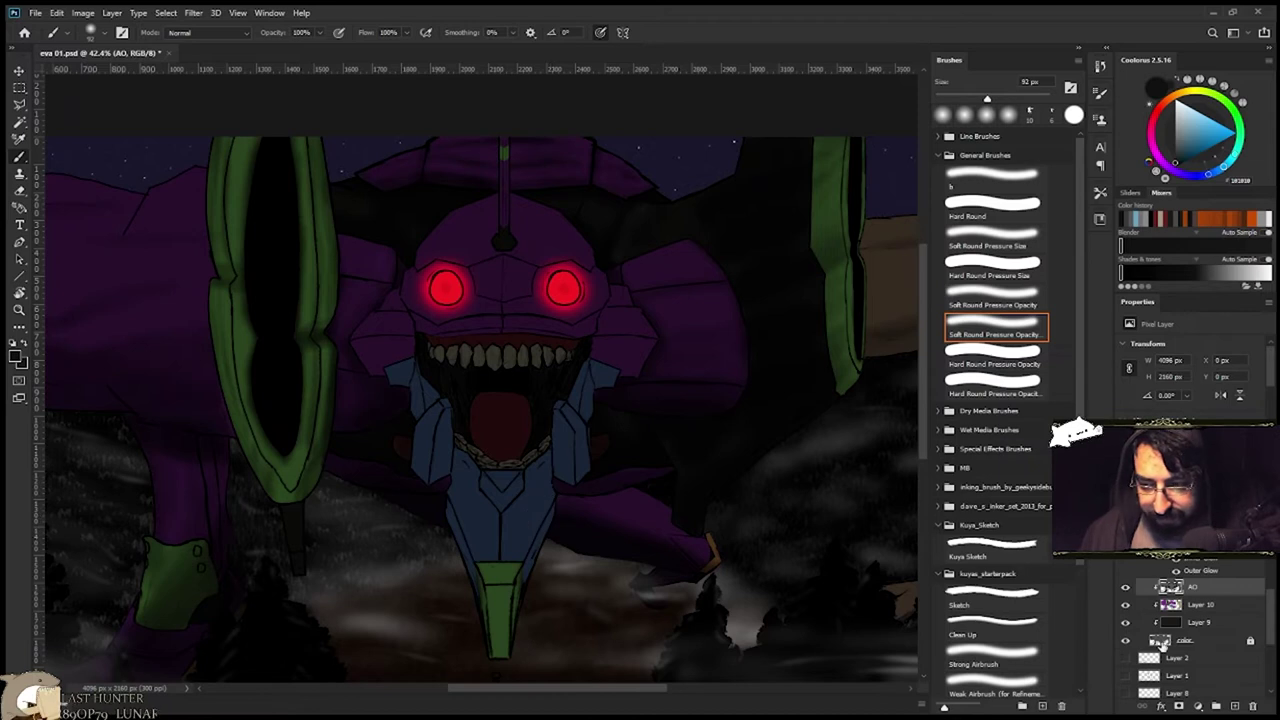
scroll(446, 300, up, 2)
key(l)
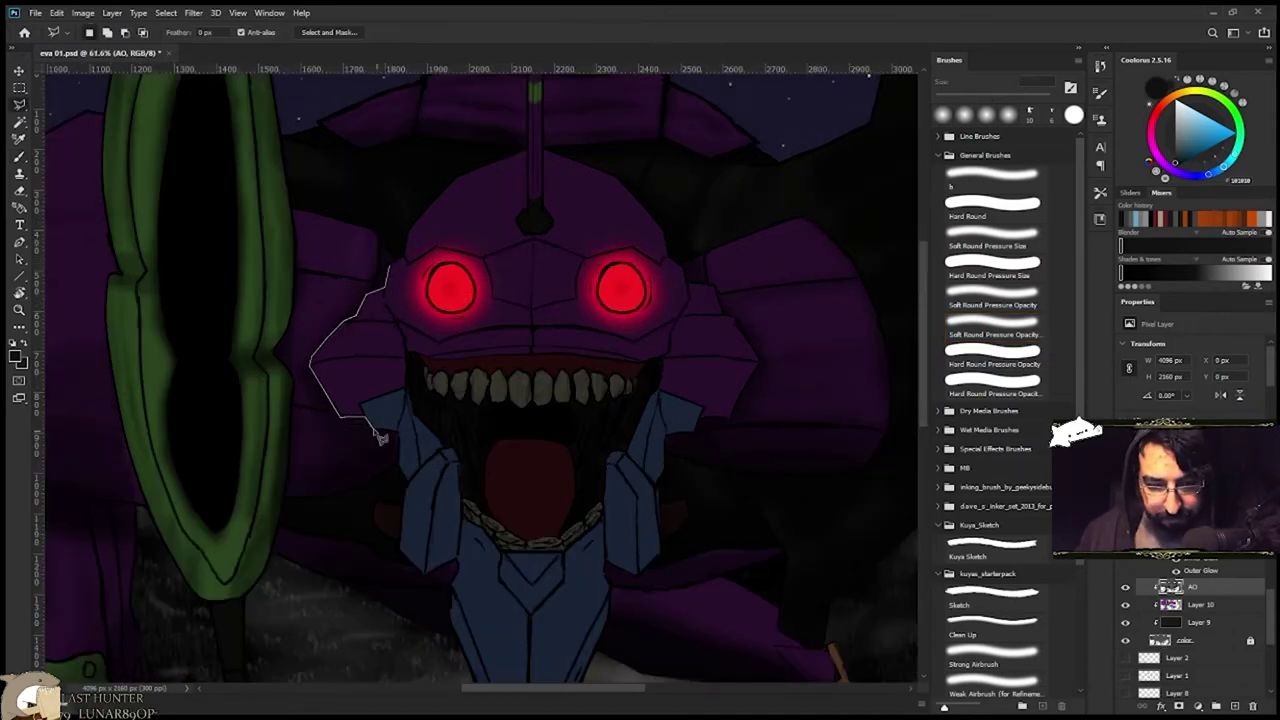
click(449, 586)
drag(450, 609, 465, 406)
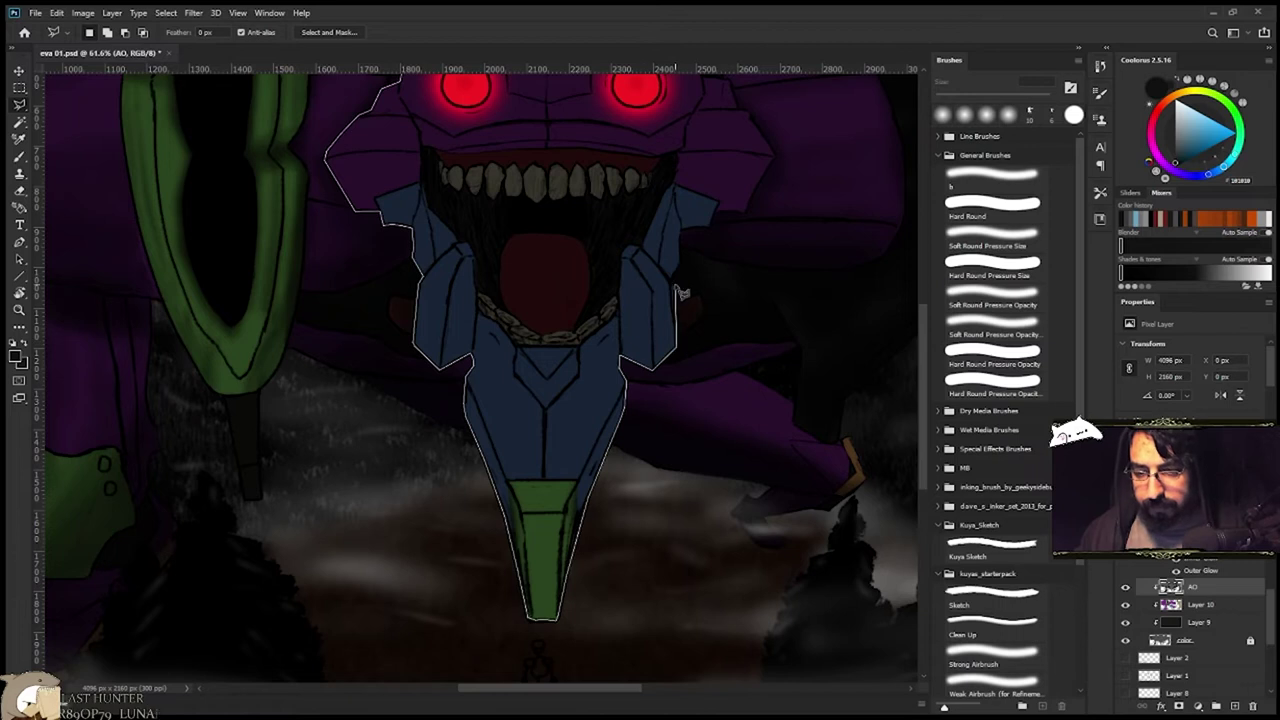
click(754, 203)
mouse_move(770, 156)
mouse_down()
mouse_move(678, 241)
mouse_move(613, 350)
mouse_up()
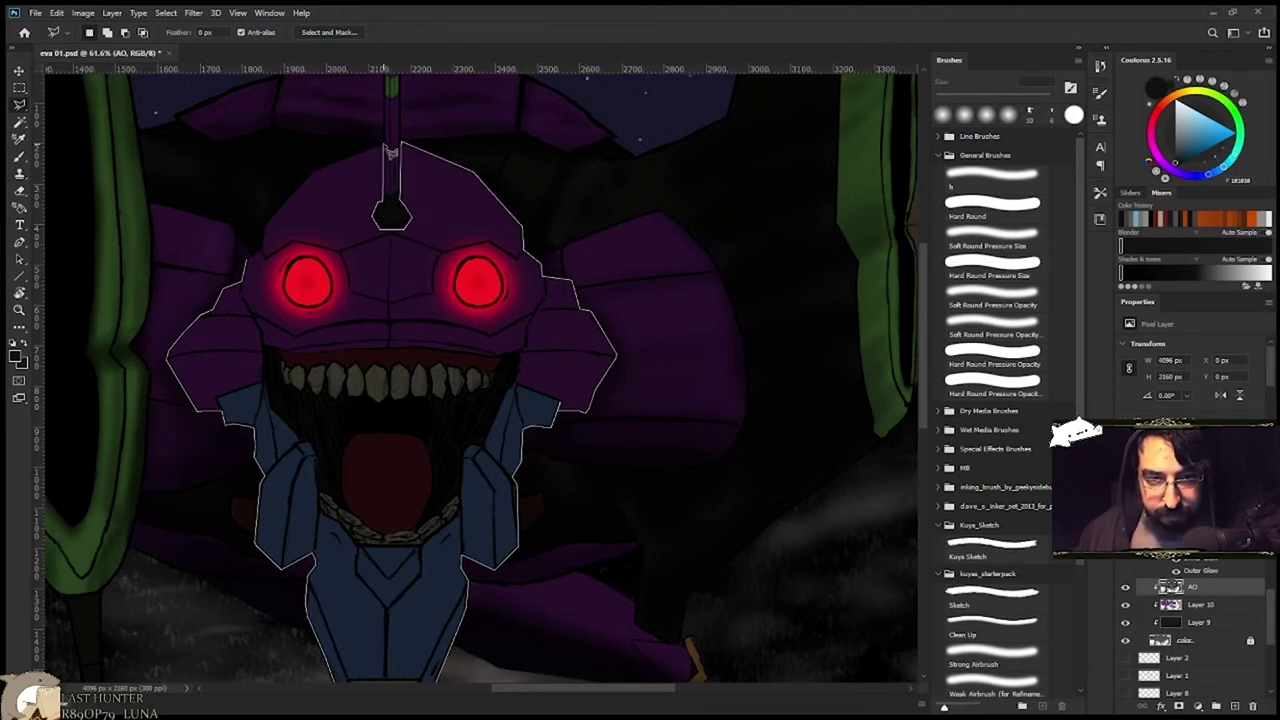
key(ctrl+d)
scroll(270, 236, down, 2)
Shade the left cheek plate and the left blue jaw guard with the soft brush at 92 px.
key(b)
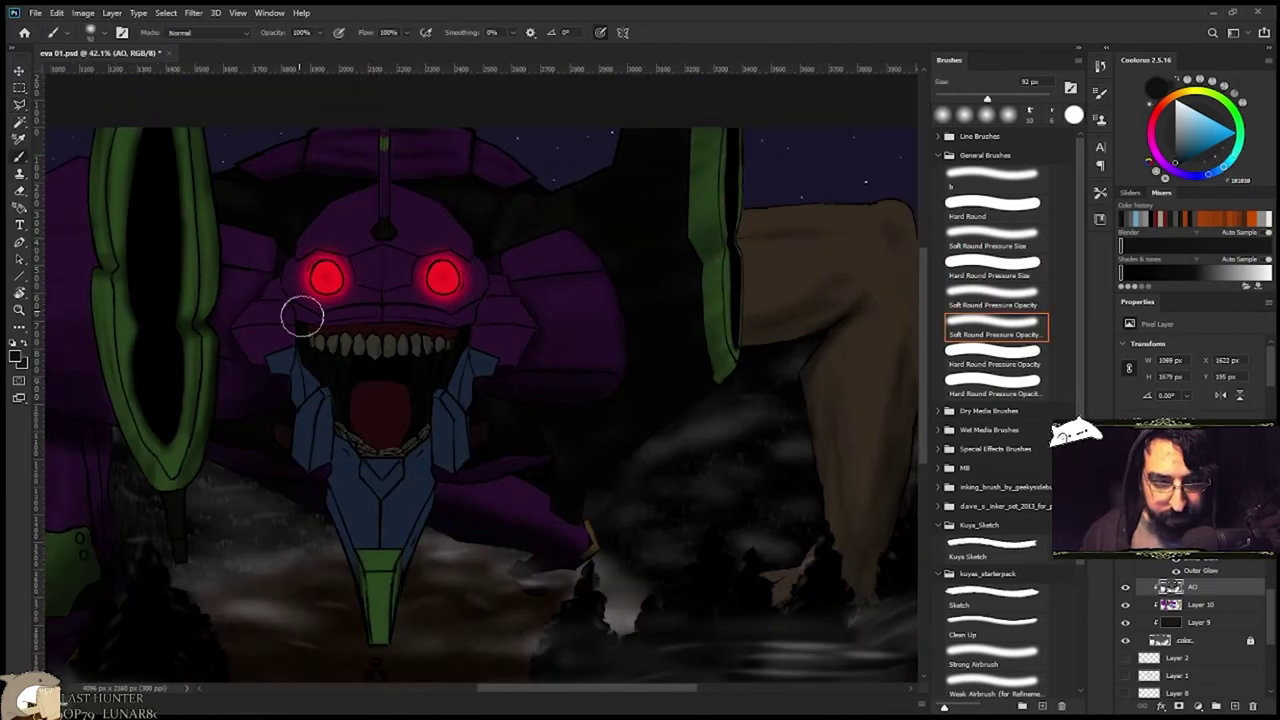
scroll(258, 332, up, 1)
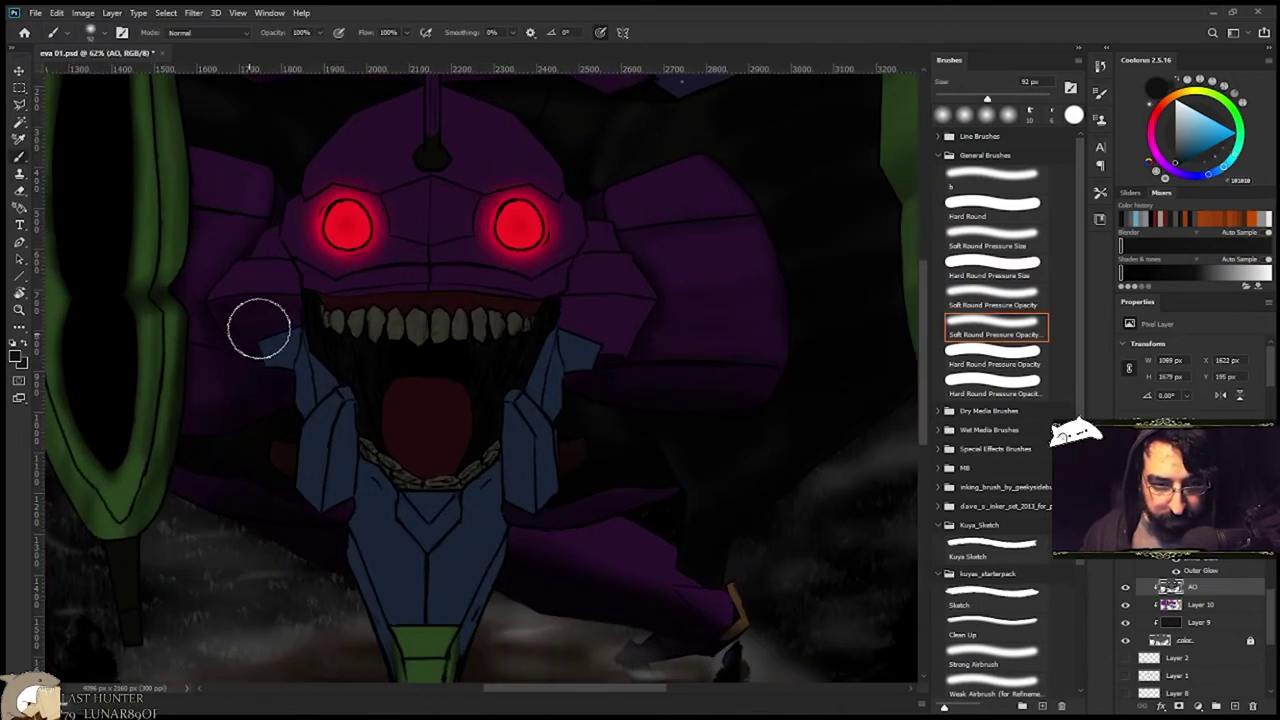
scroll(308, 332, up, 1)
drag(403, 267, 497, 311)
mouse_move(404, 318)
mouse_down()
mouse_move(411, 280)
mouse_move(401, 309)
mouse_move(389, 297)
mouse_move(403, 328)
mouse_up()
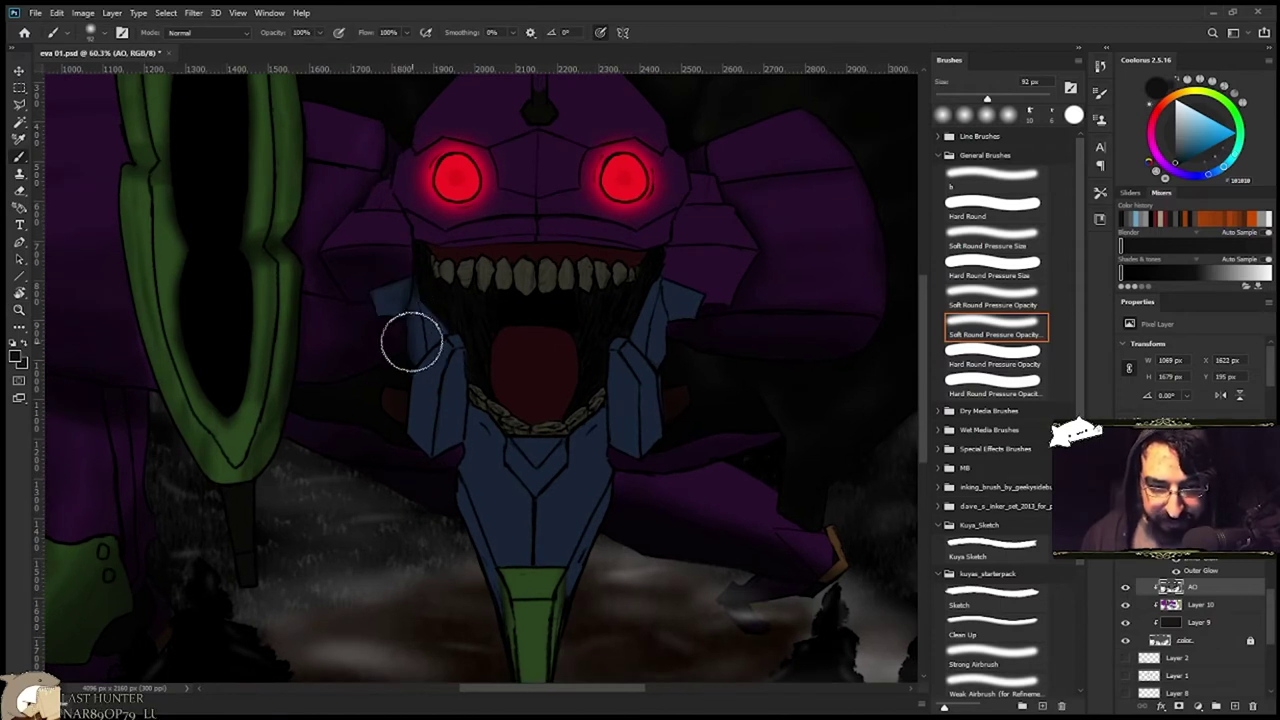
scroll(423, 346, down, 2)
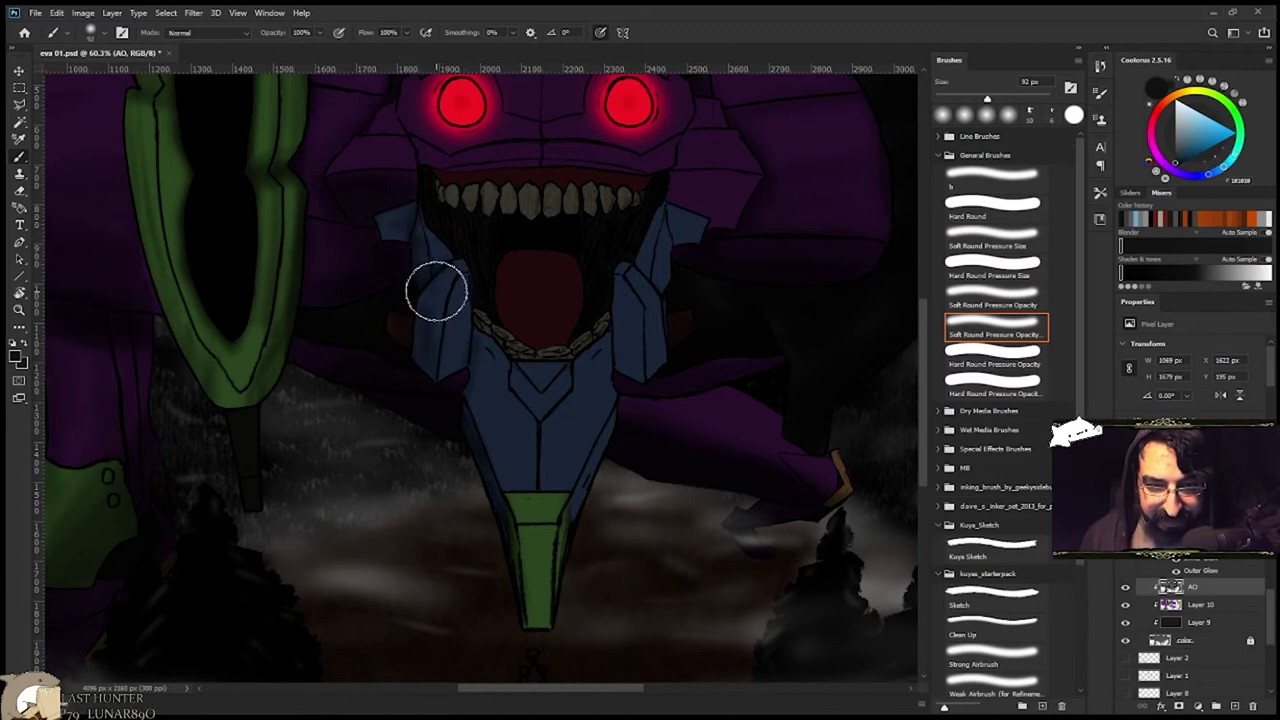
Shade the blue chin panels, the right jaw guard, the green tip and the tongue inside the mouth with the soft brush.
mouse_move(506, 421)
mouse_down()
mouse_move(406, 388)
mouse_move(363, 412)
mouse_up()
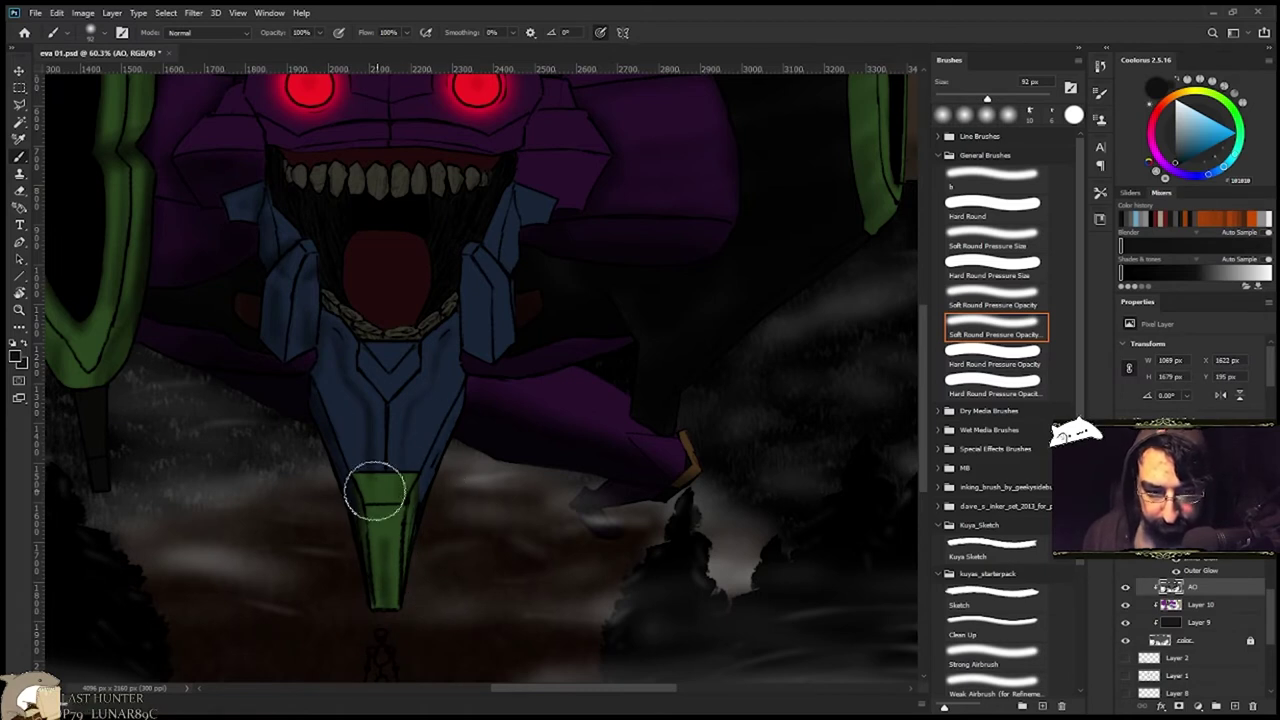
mouse_move(534, 330)
mouse_down()
mouse_move(503, 346)
mouse_move(575, 346)
mouse_up()
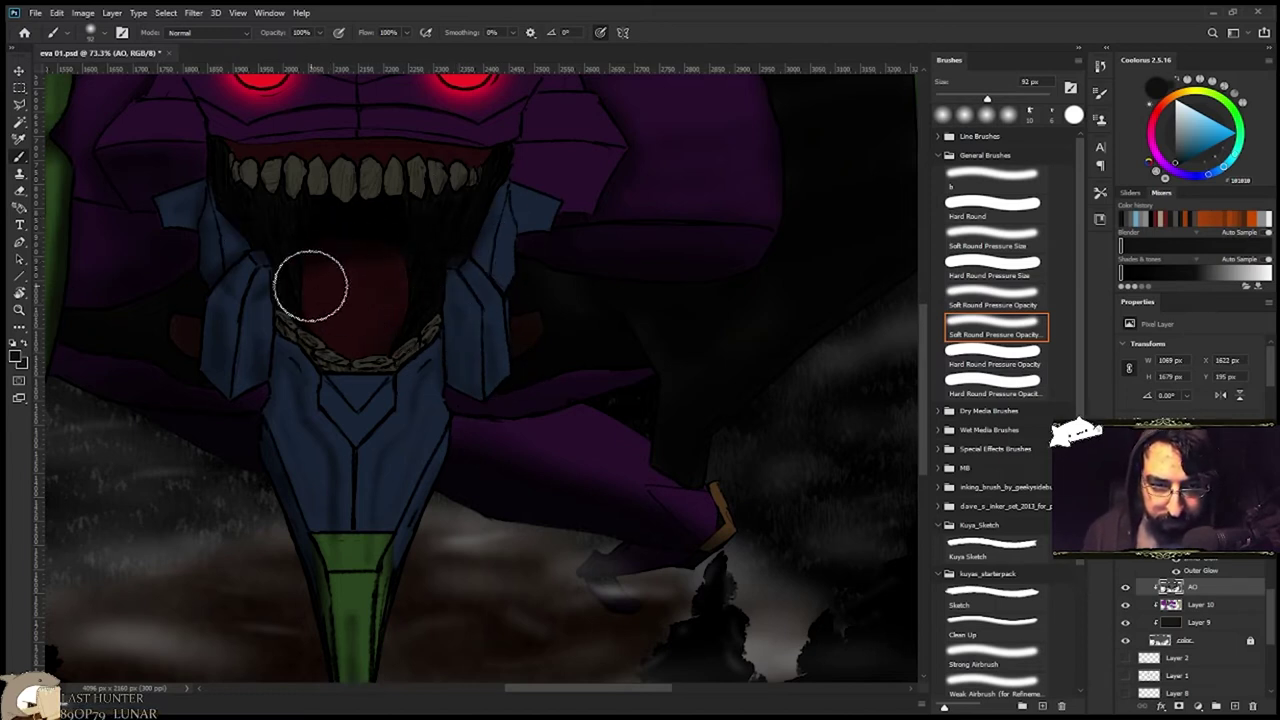
drag(302, 250, 410, 357)
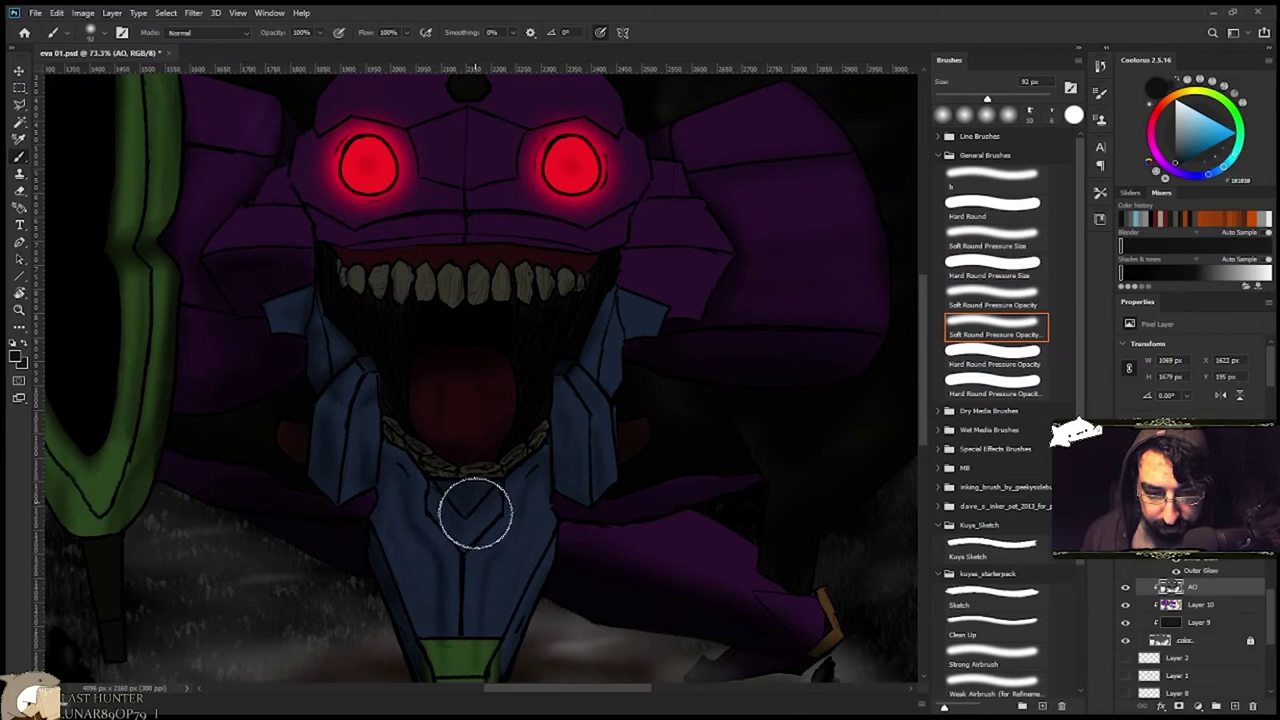
drag(472, 307, 504, 307)
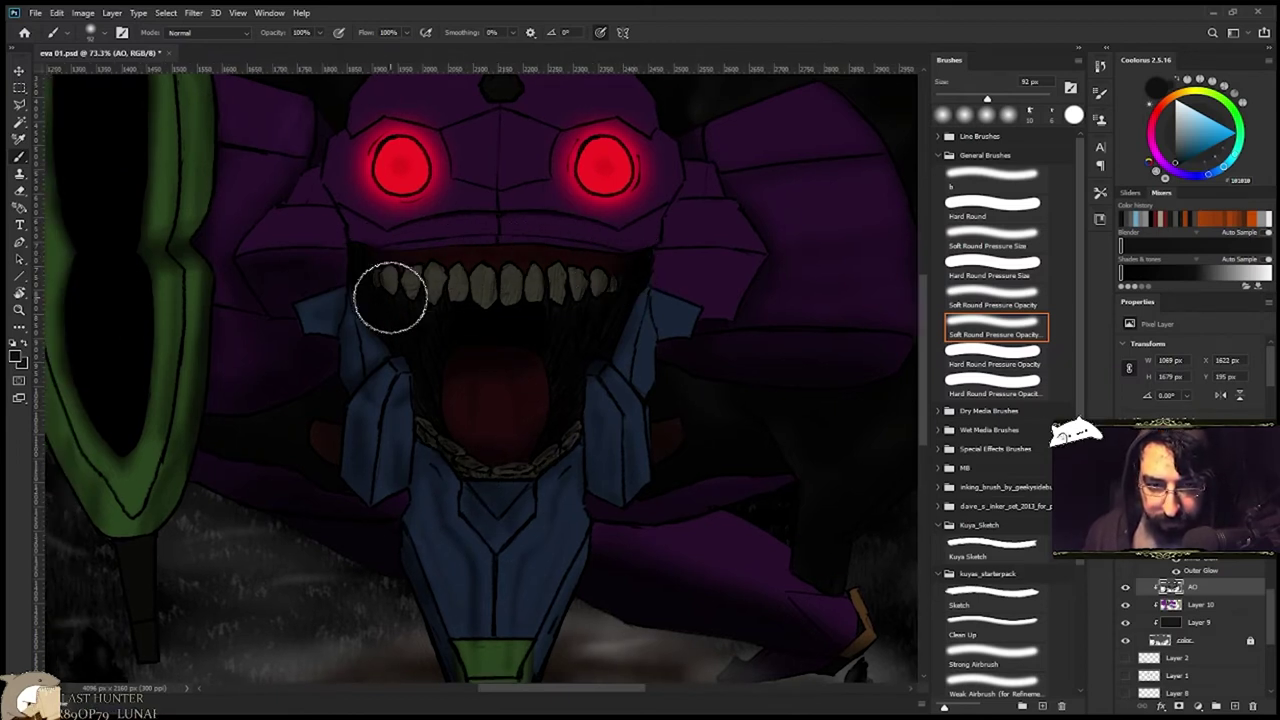
Darken the upper gum and the roots of the teeth with the soft brush reduced to 41 px, and save the file.
key(e)
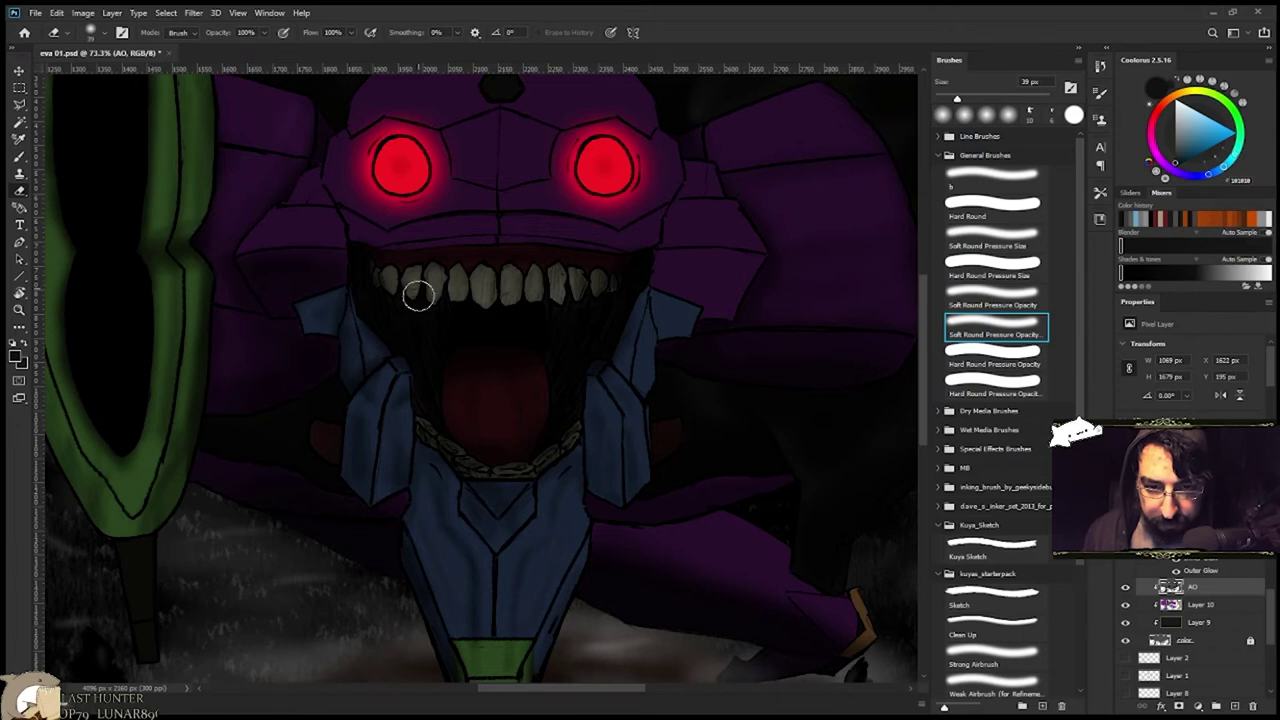
scroll(540, 370, down, 2)
scroll(531, 400, up, 4)
key(b)
scroll(600, 370, down, 3)
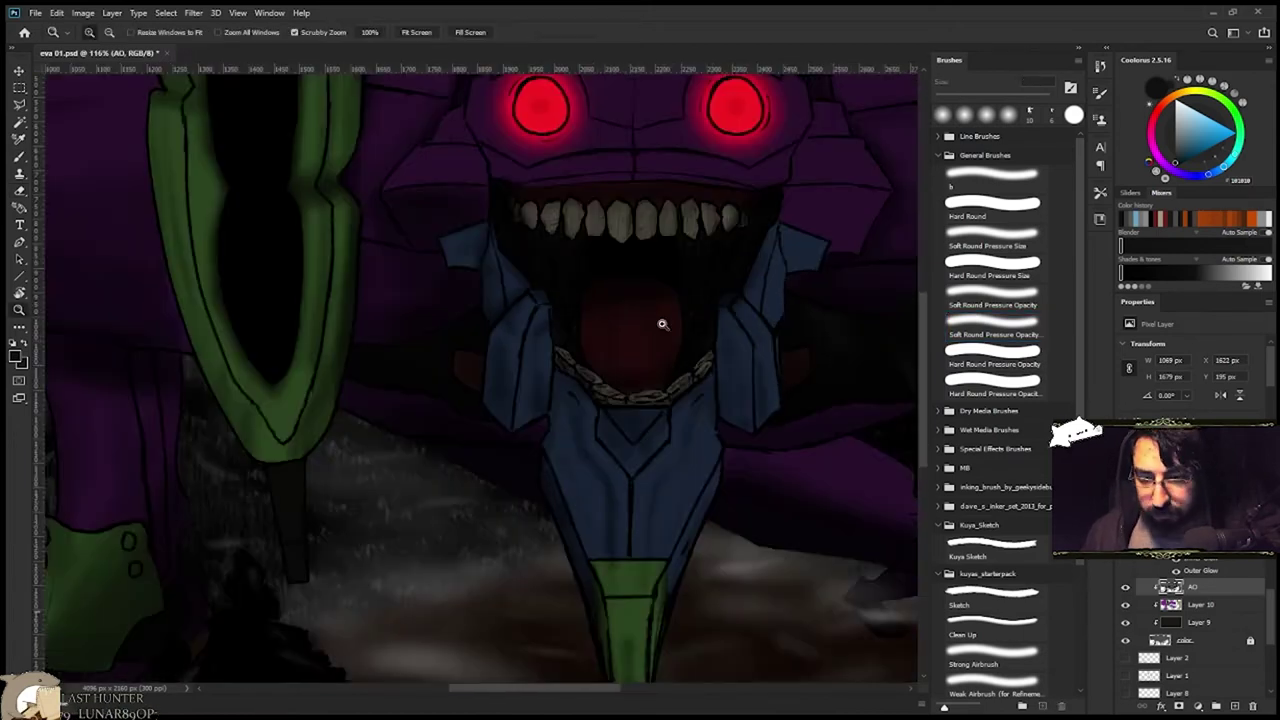
scroll(349, 349, up, 3)
drag(968, 98, 958, 98)
mouse_move(286, 346)
mouse_down()
mouse_move(528, 347)
mouse_move(684, 367)
mouse_up()
scroll(456, 409, down, 2)
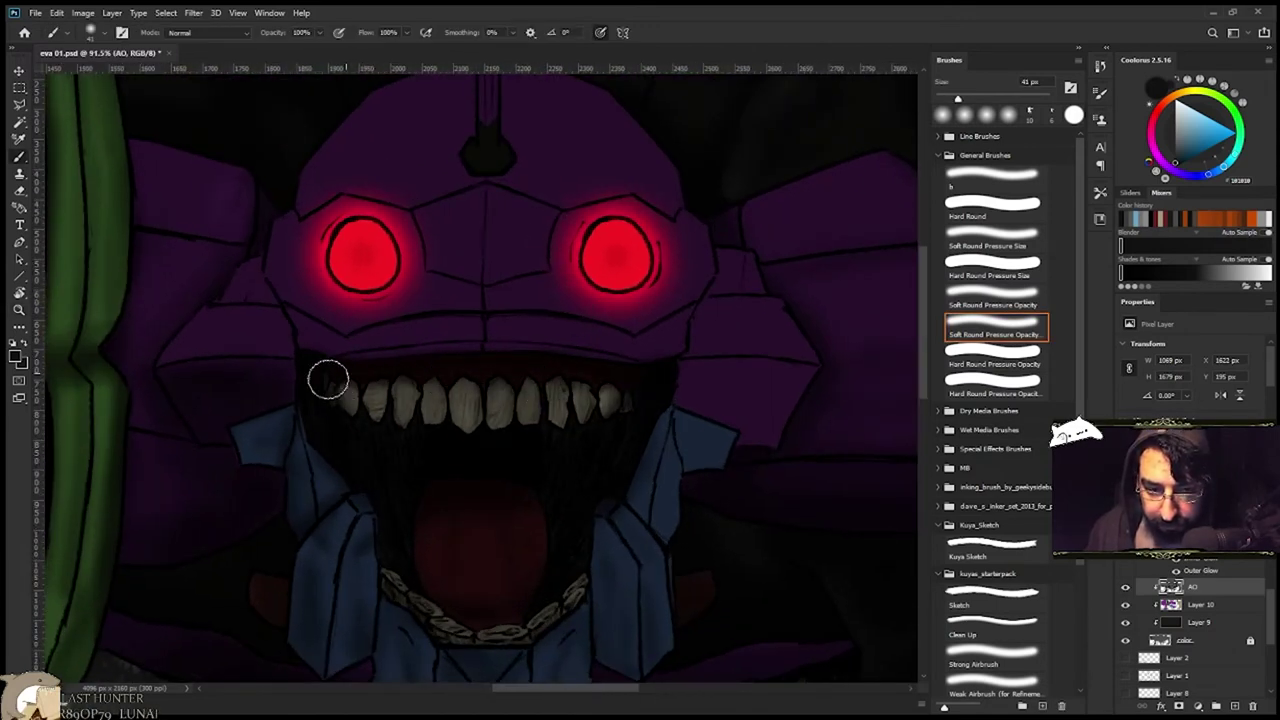
scroll(484, 516, down, 3)
key(ctrl+s)
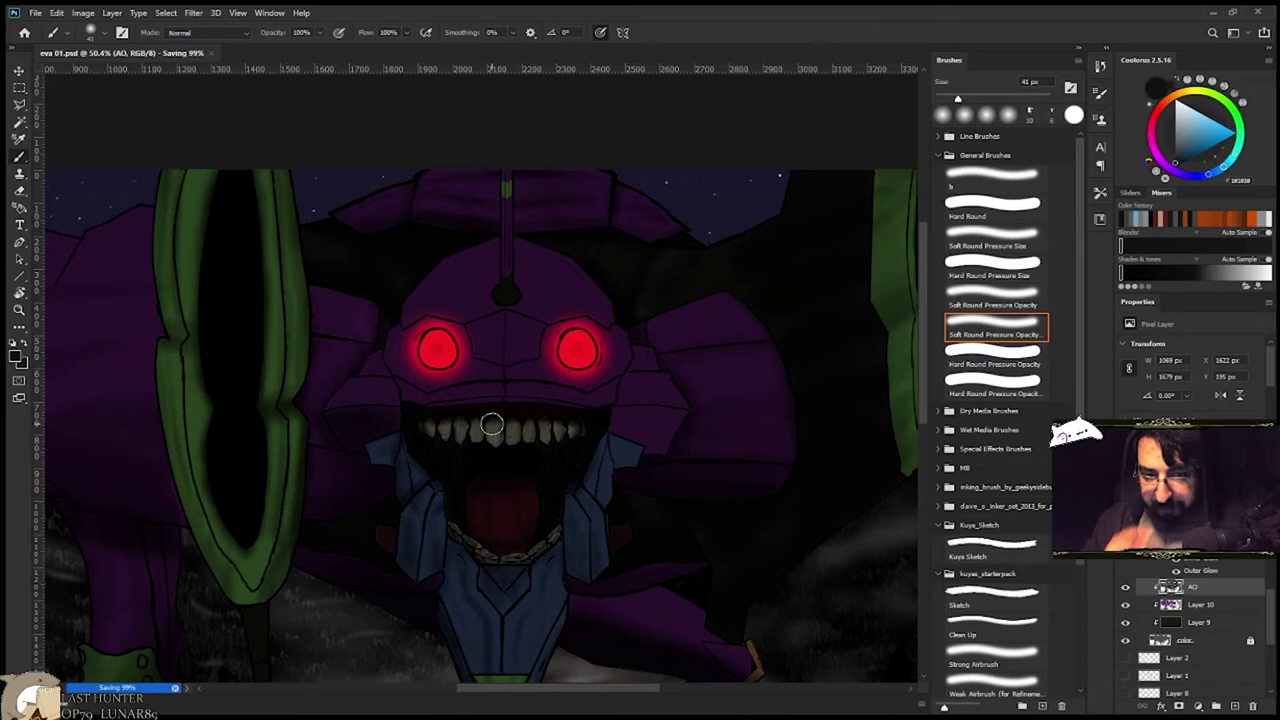
Shade the right cheek plates and the small plate beside the right eye with the 41 px soft brush, touching up with the Eraser.
drag(555, 383, 481, 347)
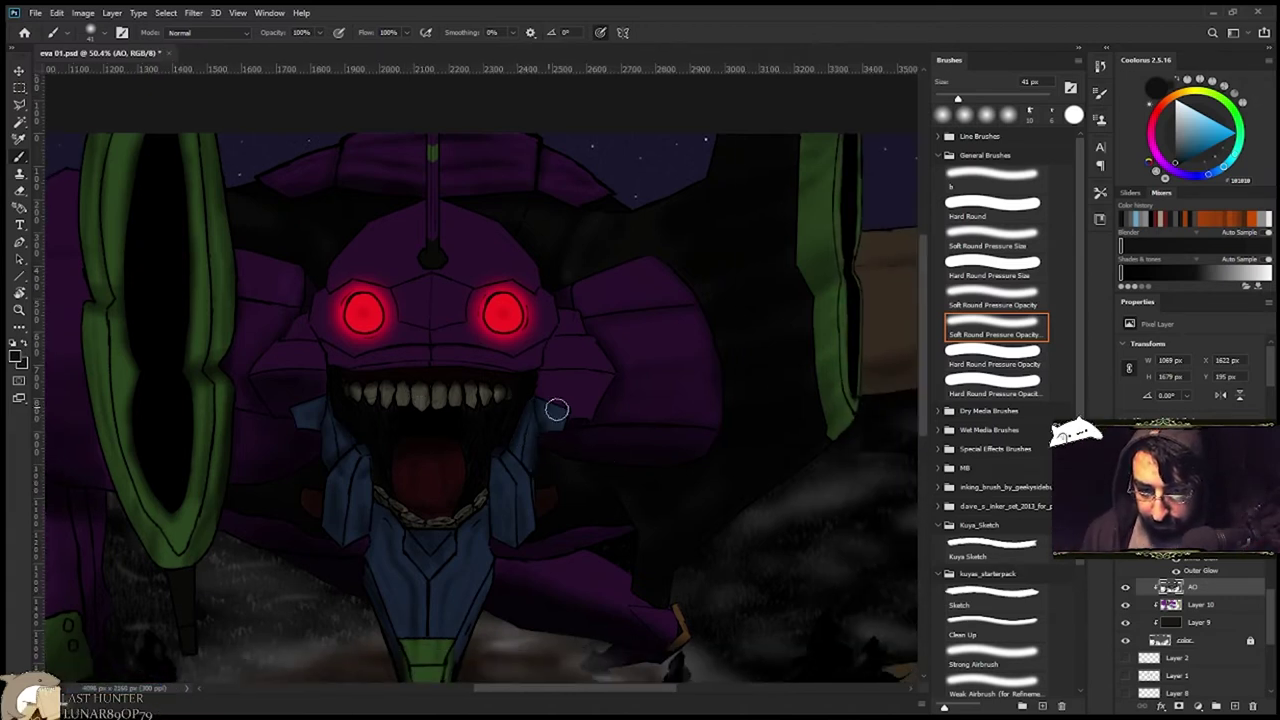
scroll(584, 418, up, 3)
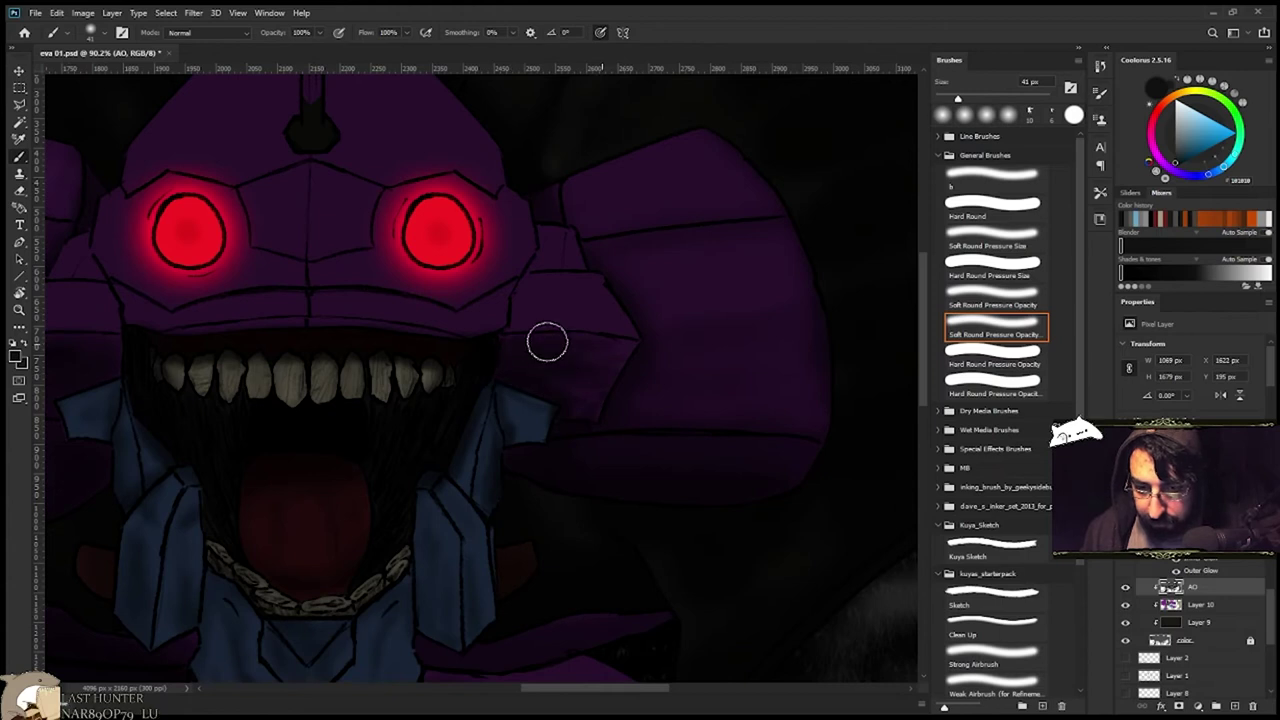
scroll(610, 358, down, 4)
scroll(548, 318, up, 3)
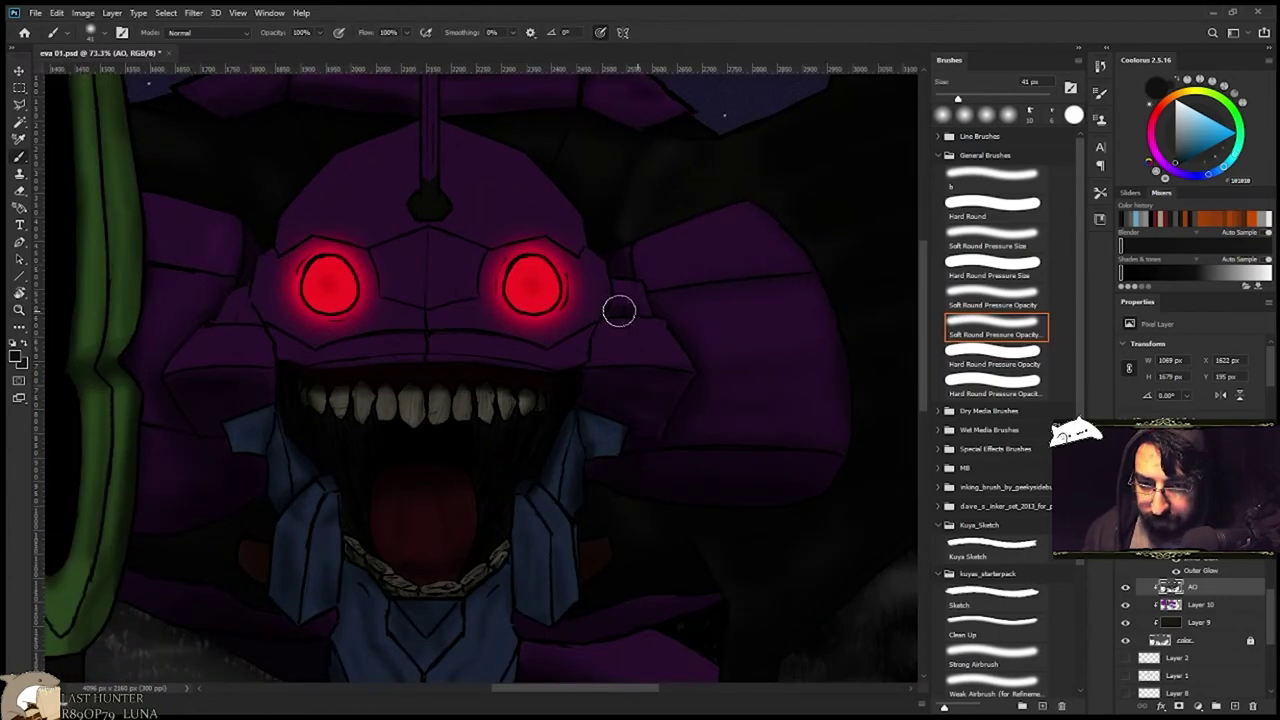
key(e)
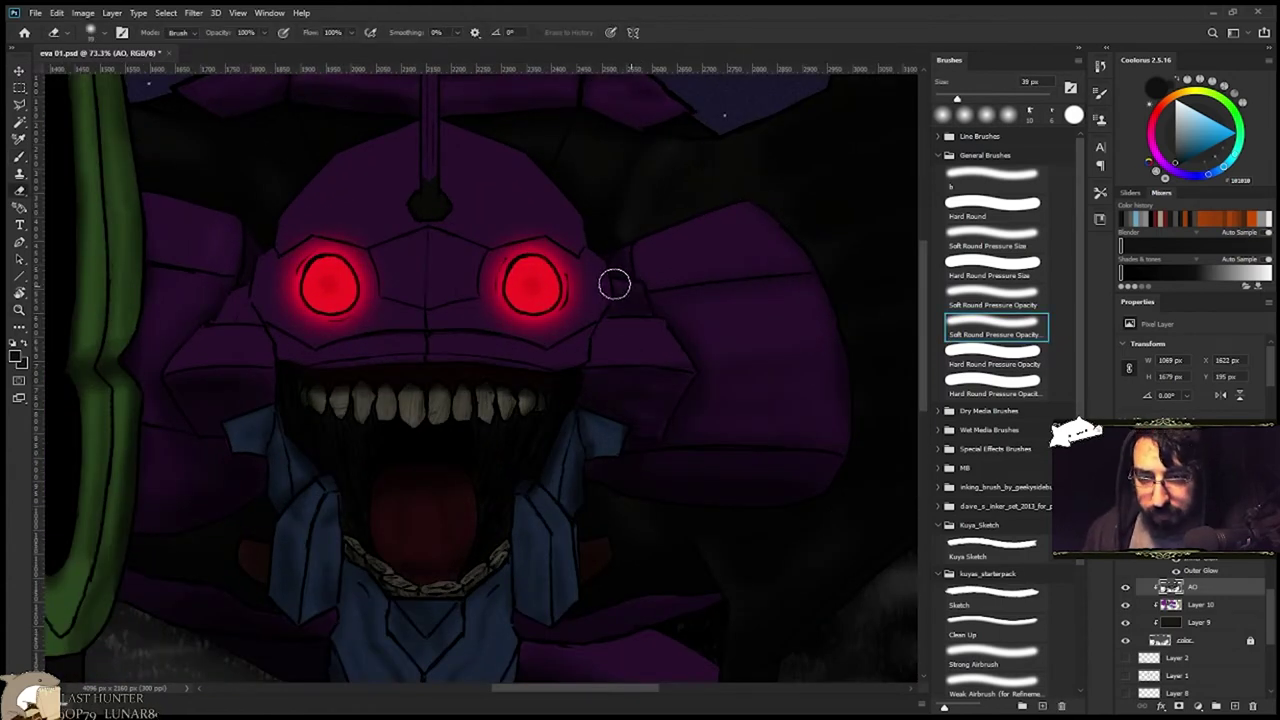
key(b)
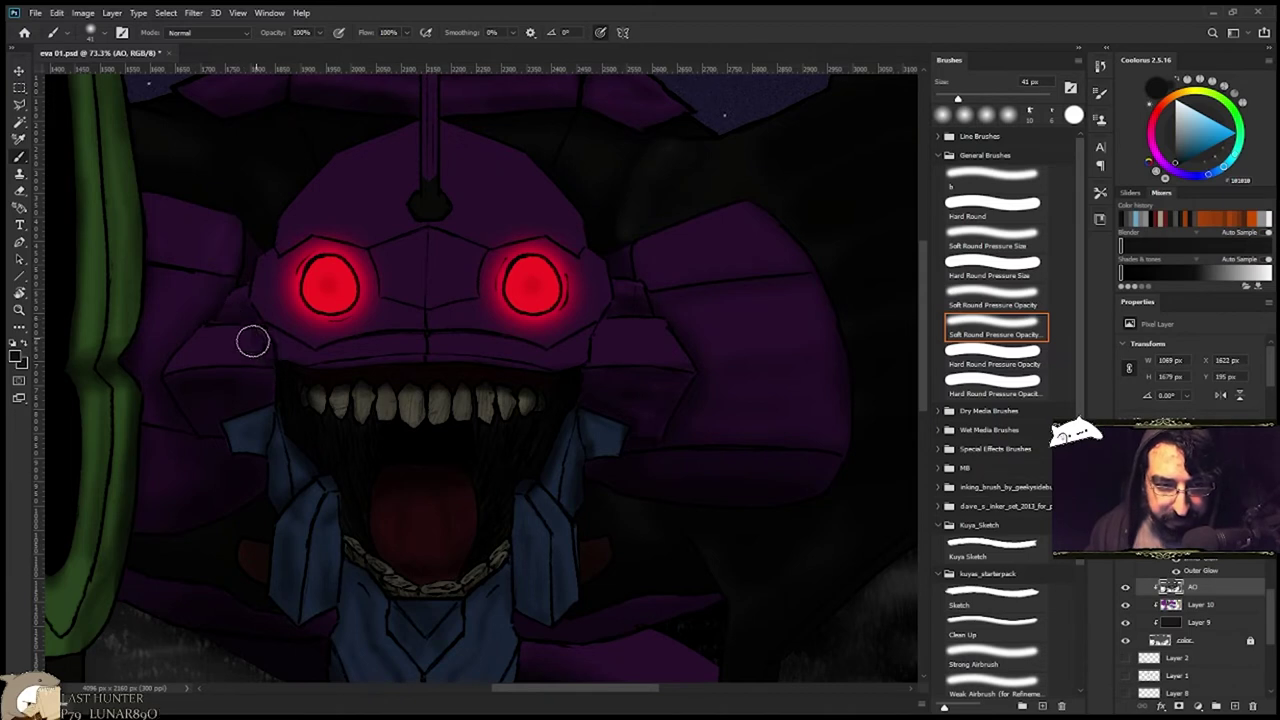
Shade the small plates on the left cheek and the underside of the ridge below the eyes with the soft brush.
scroll(274, 308, up, 4)
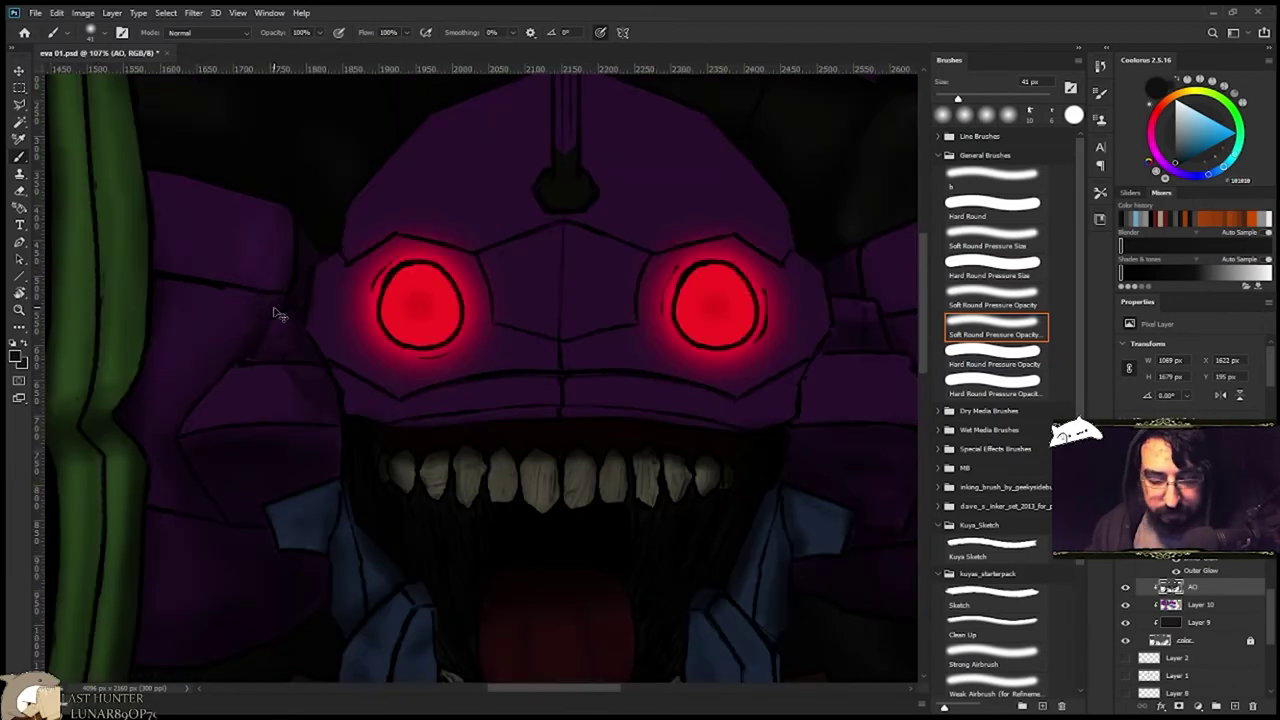
scroll(350, 351, down, 3)
scroll(389, 463, right, 2)
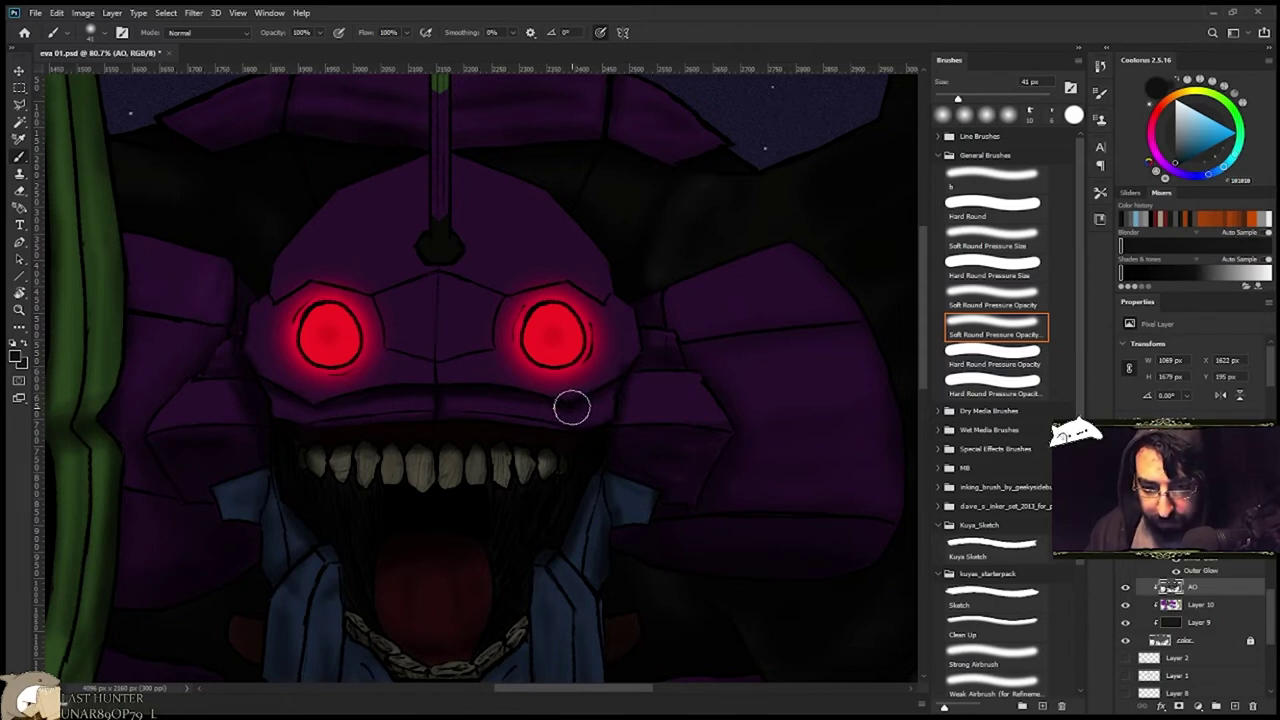
Shade the purple head dome around the base of the horn and along its outer edge with the soft brush.
scroll(394, 447, down, 3)
drag(279, 475, 346, 455)
drag(433, 476, 384, 442)
drag(494, 251, 588, 292)
drag(588, 292, 621, 261)
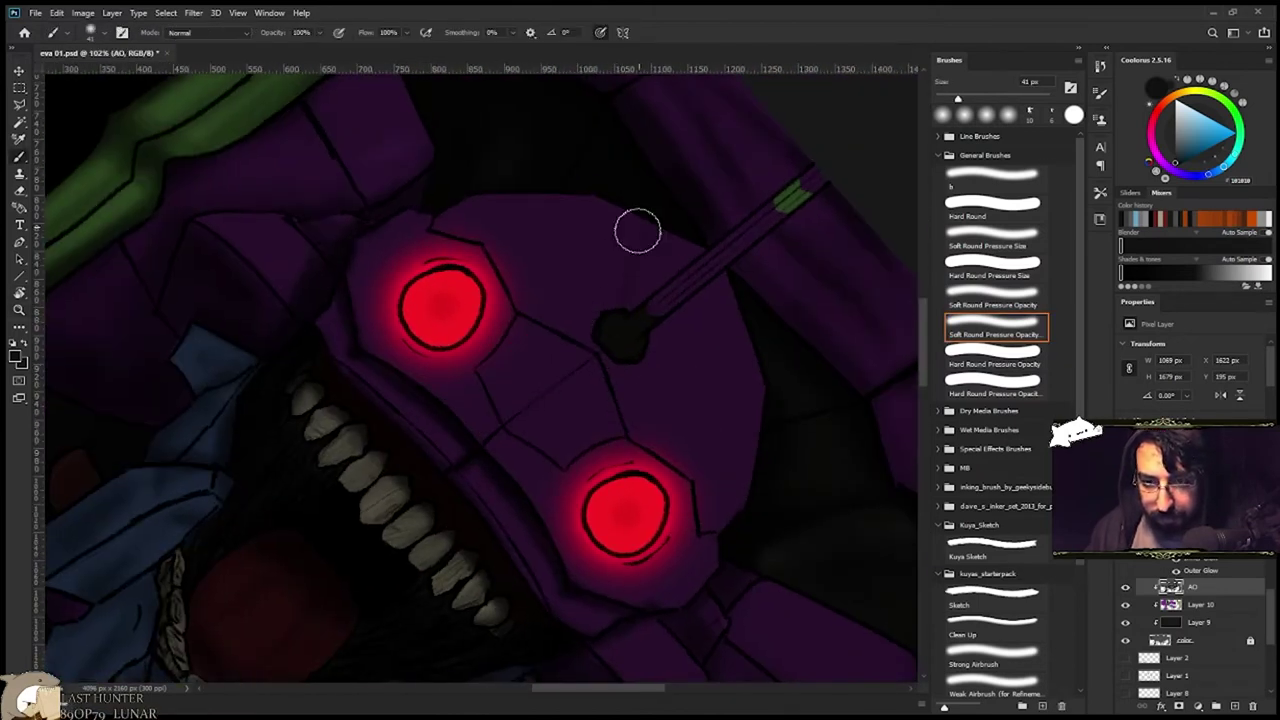
Shade the purple lip ridge between the eyes and the upper teeth, and turn the canvas back upright.
drag(608, 332, 525, 237)
drag(618, 290, 538, 234)
mouse_move(566, 300)
mouse_down()
mouse_move(523, 303)
mouse_move(549, 298)
mouse_up()
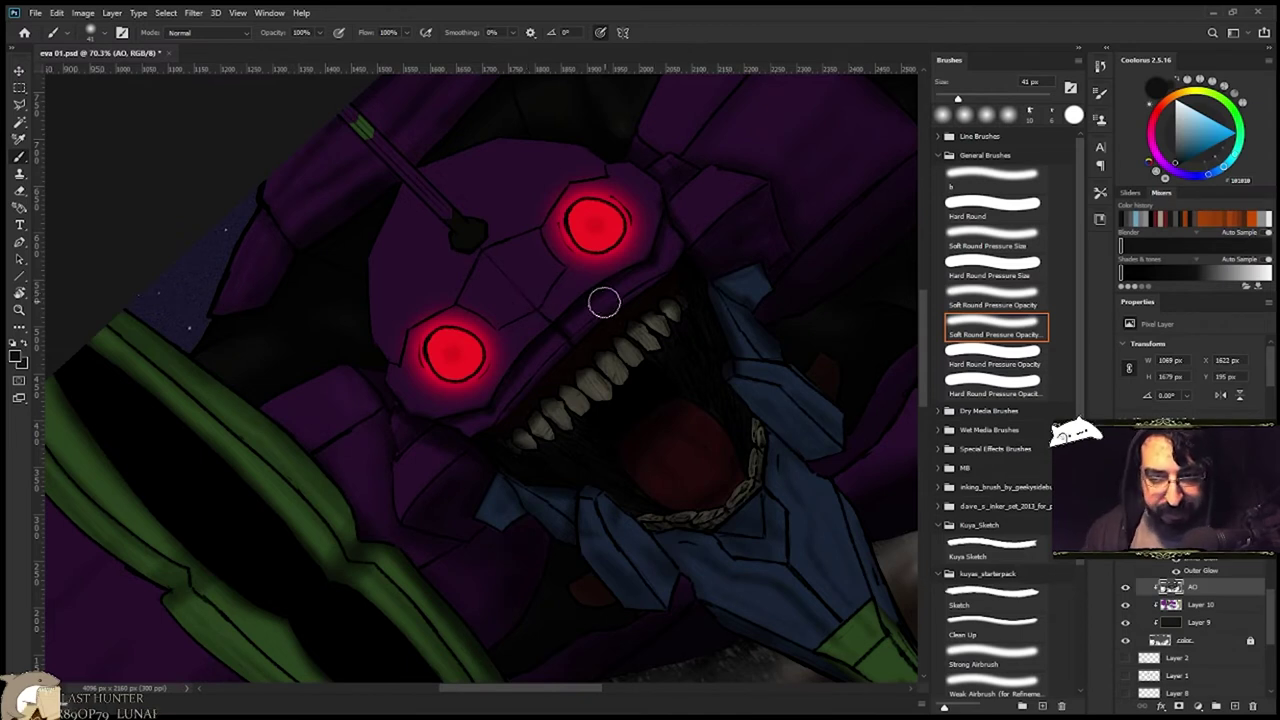
key(r)
drag(650, 258, 760, 367)
drag(624, 399, 538, 340)
key(b)
drag(546, 392, 509, 450)
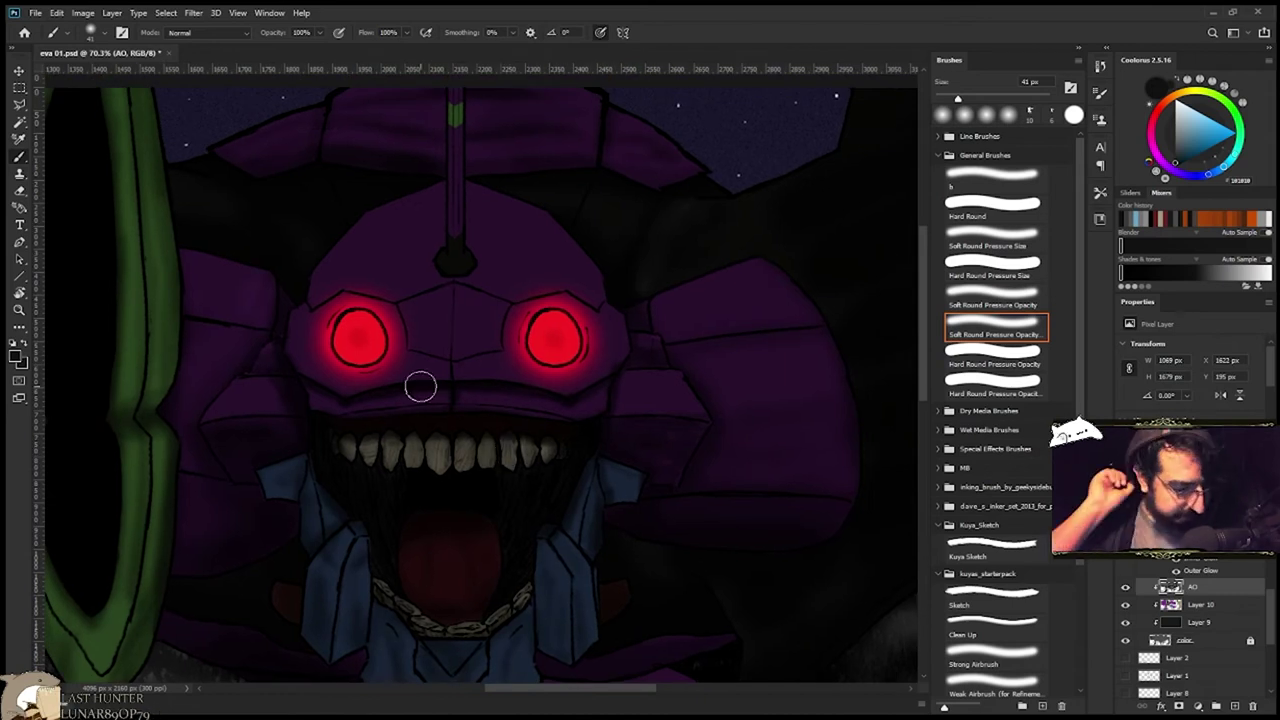
Deepen the shadow along the ridge beneath both eyes with the 41 px soft brush.
drag(484, 424, 491, 493)
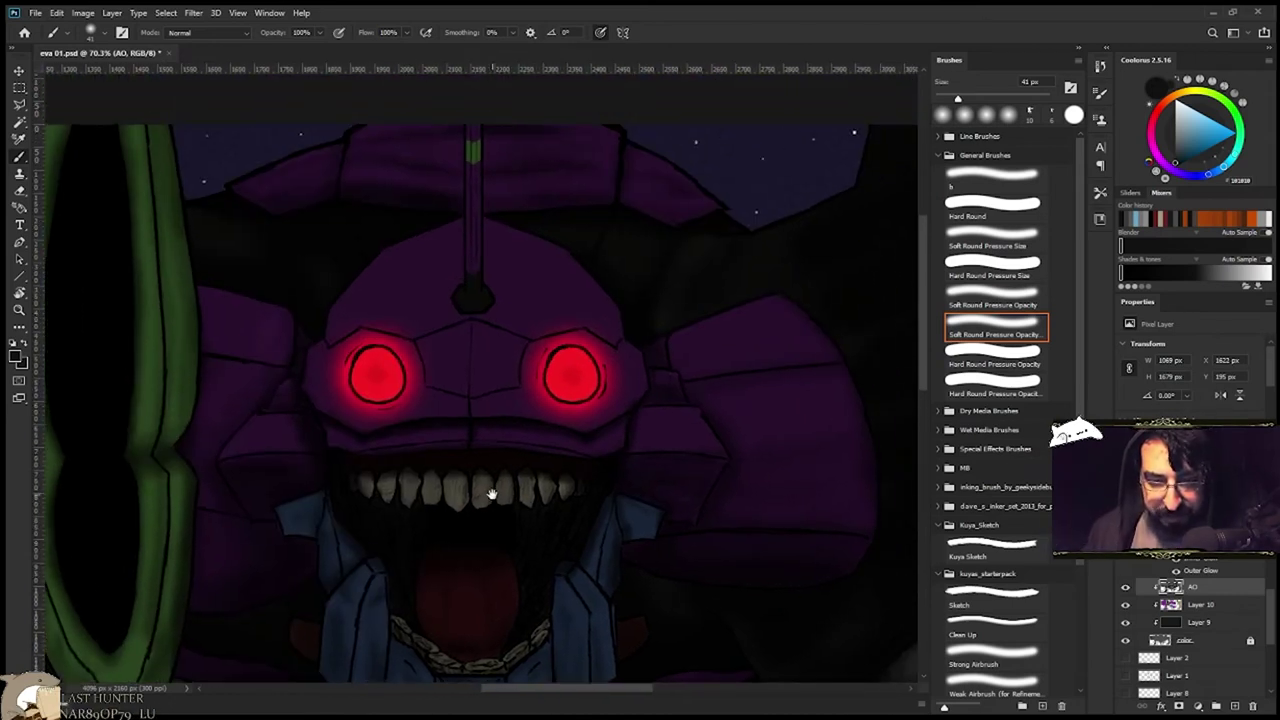
mouse_move(580, 433)
mouse_down()
mouse_move(520, 417)
mouse_move(549, 392)
mouse_up()
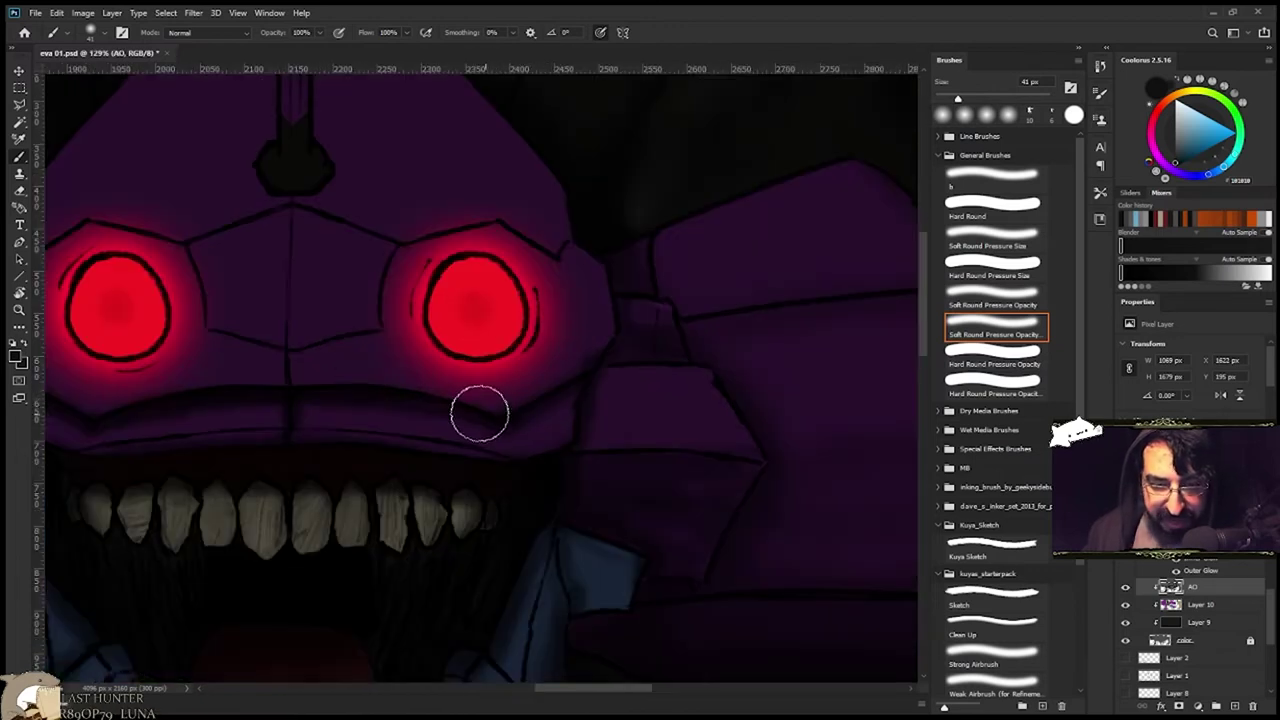
drag(257, 388, 573, 385)
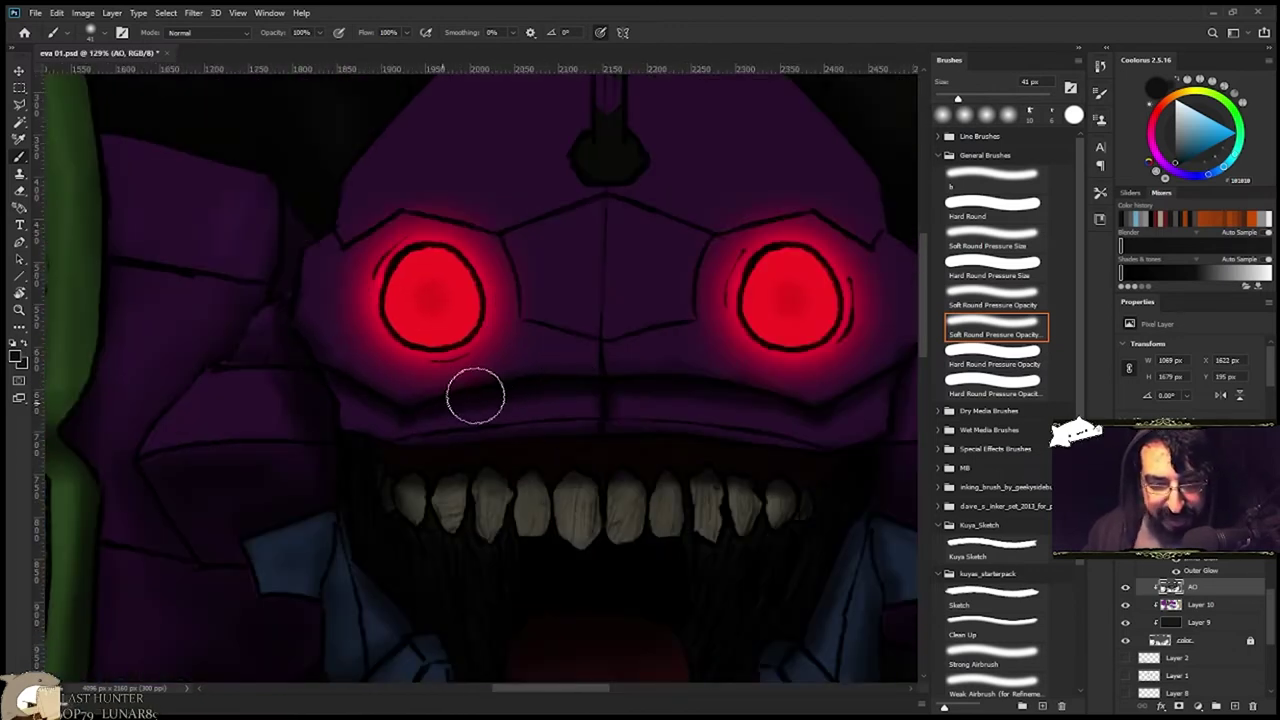
scroll(420, 395, right, 3)
scroll(683, 247, down, 3)
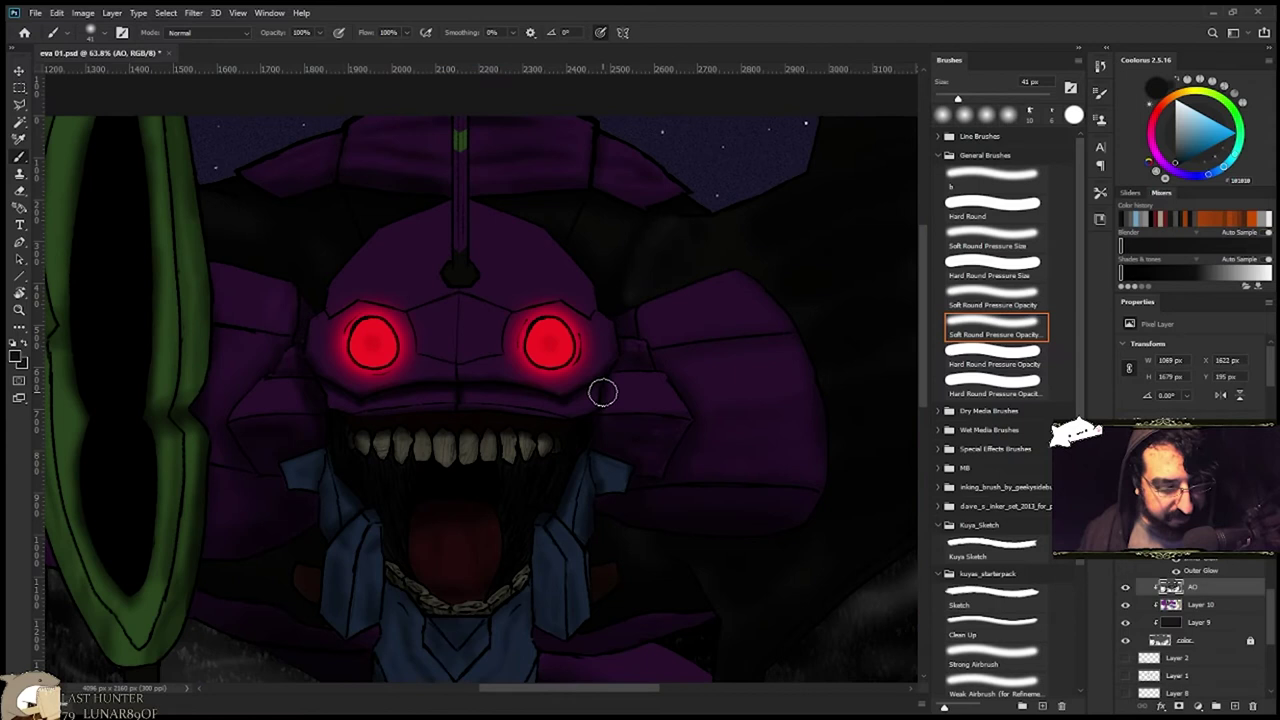
scroll(603, 392, down, 2)
scroll(507, 395, up, 3)
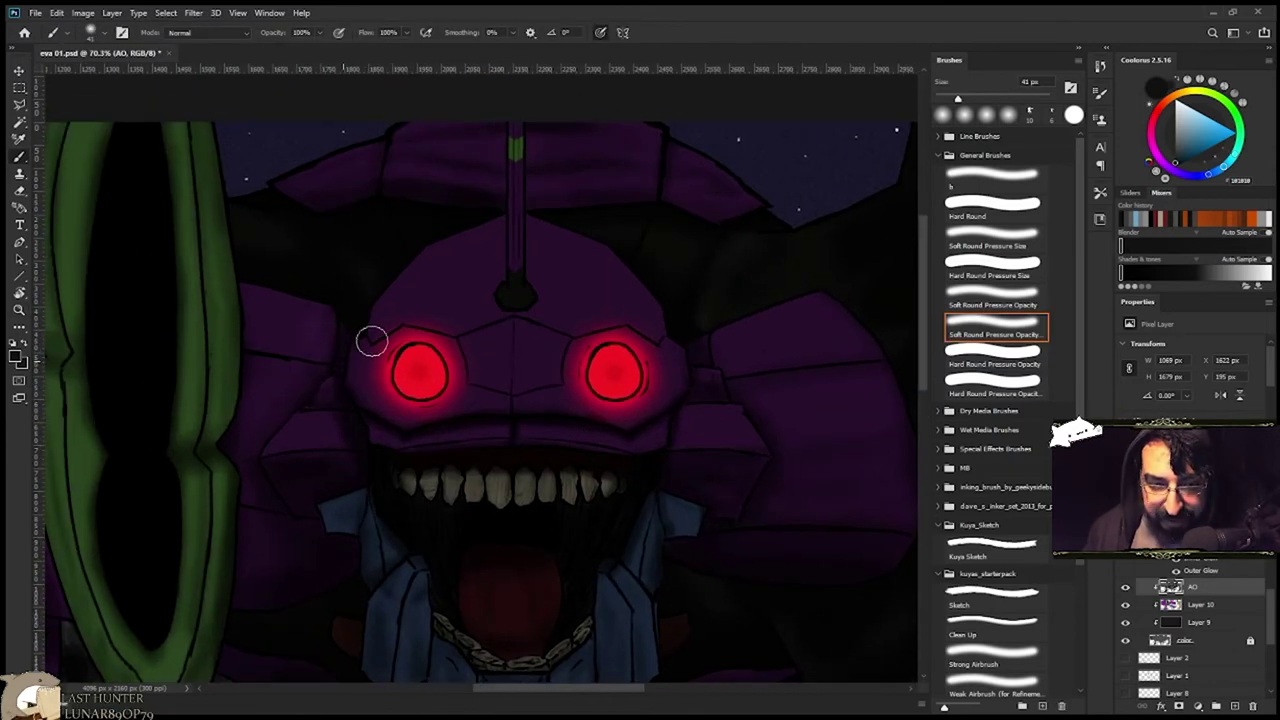
Shade the left half of the faceted purple plate between the eyes with the 41 px soft brush.
key(r)
drag(562, 251, 634, 369)
key(r)
drag(518, 444, 533, 385)
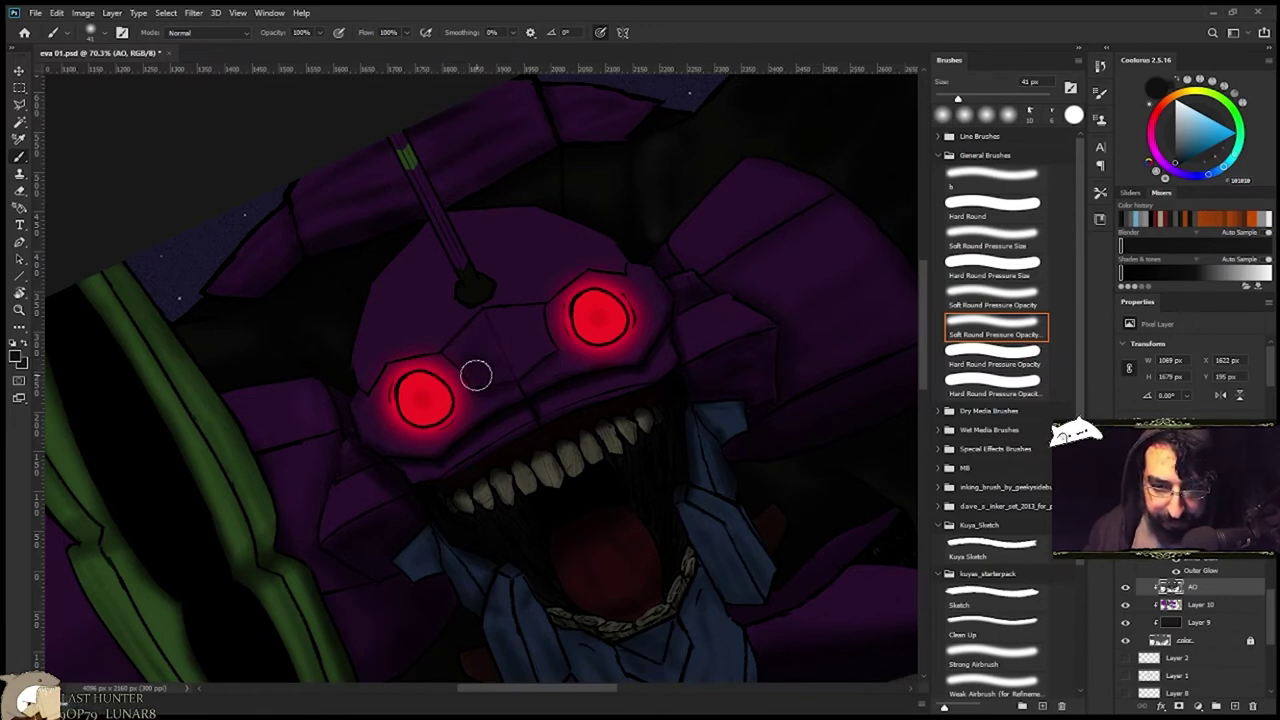
key(e)
key(b)
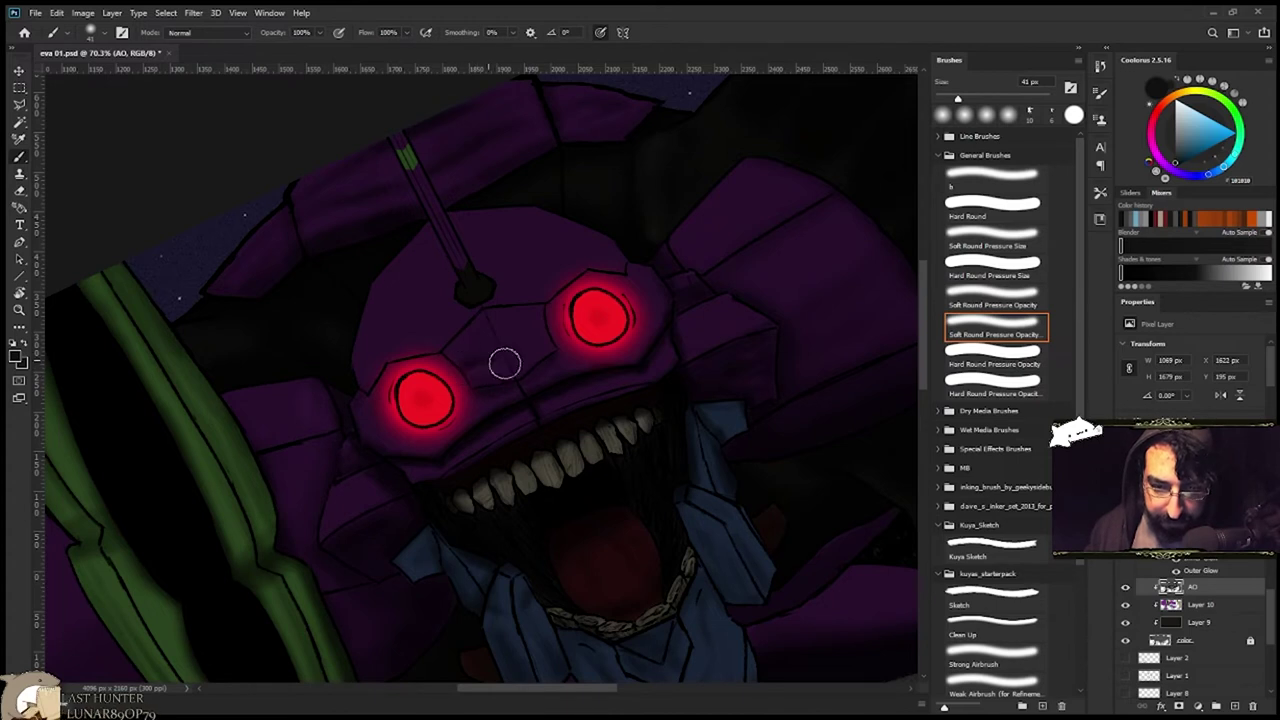
key(r)
drag(508, 333, 600, 343)
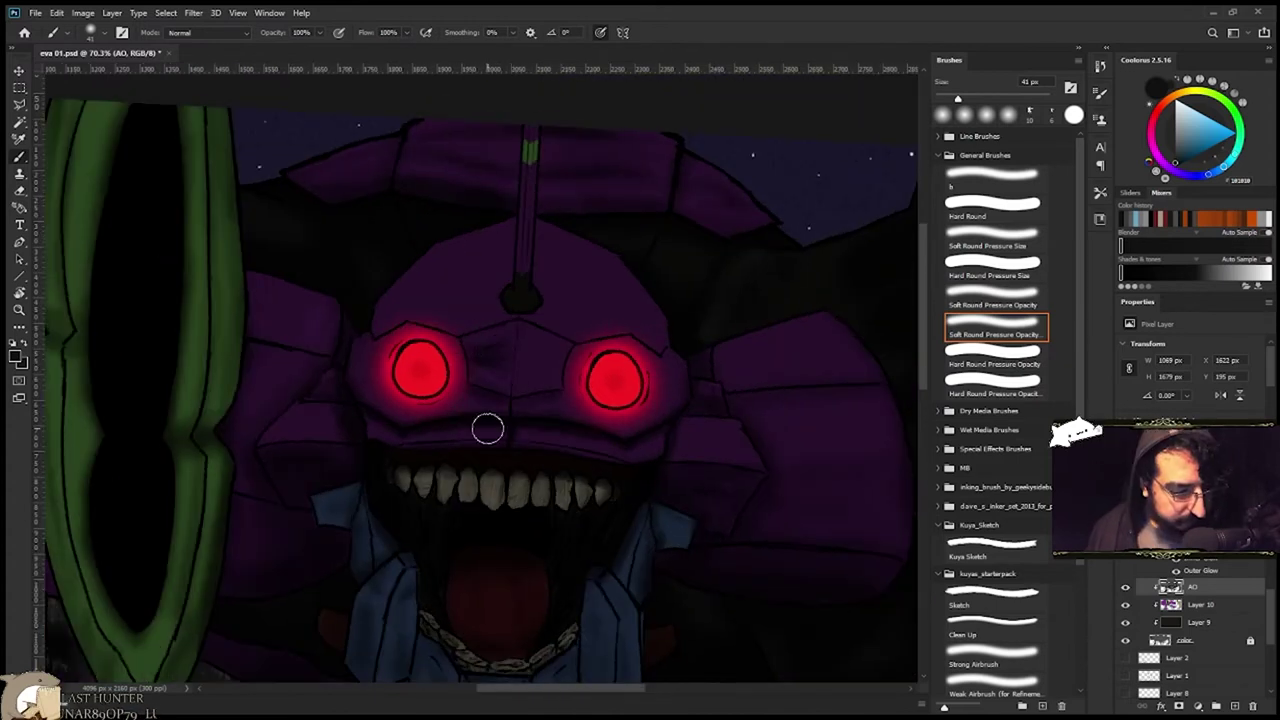
Shade the right half of the plate between the eyes to match the left half.
scroll(487, 428, up, 3)
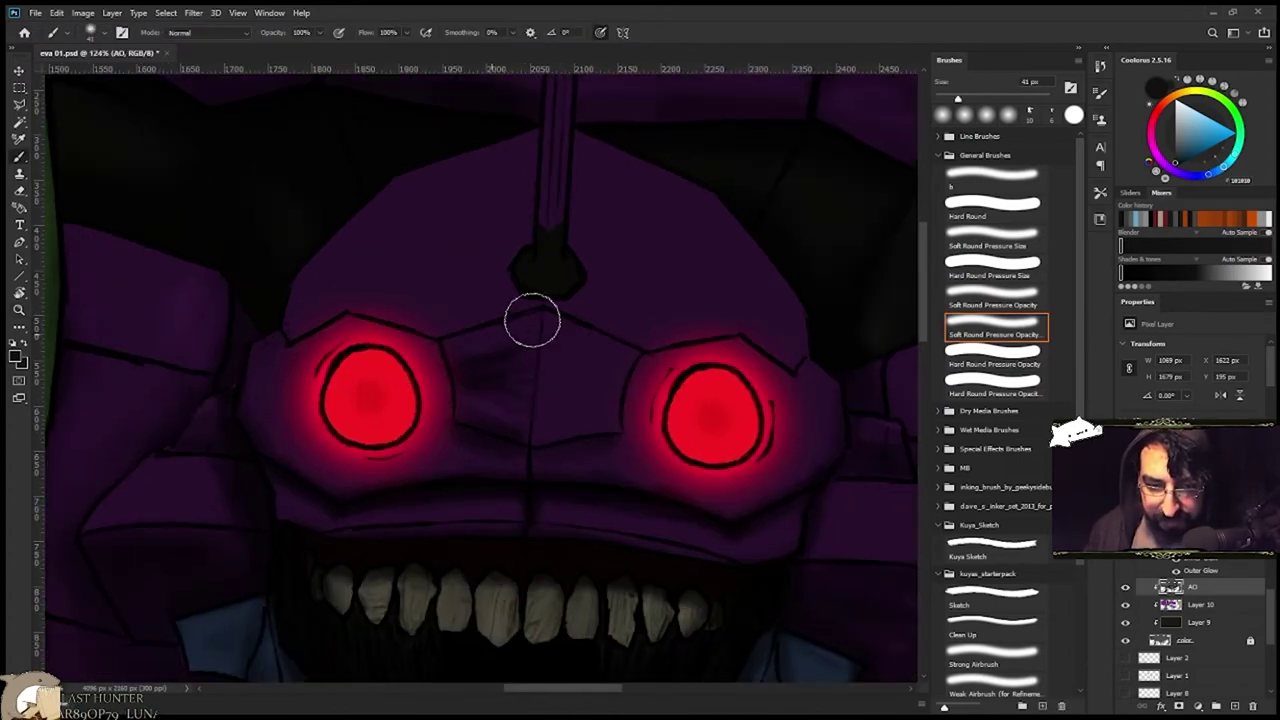
drag(554, 360, 543, 314)
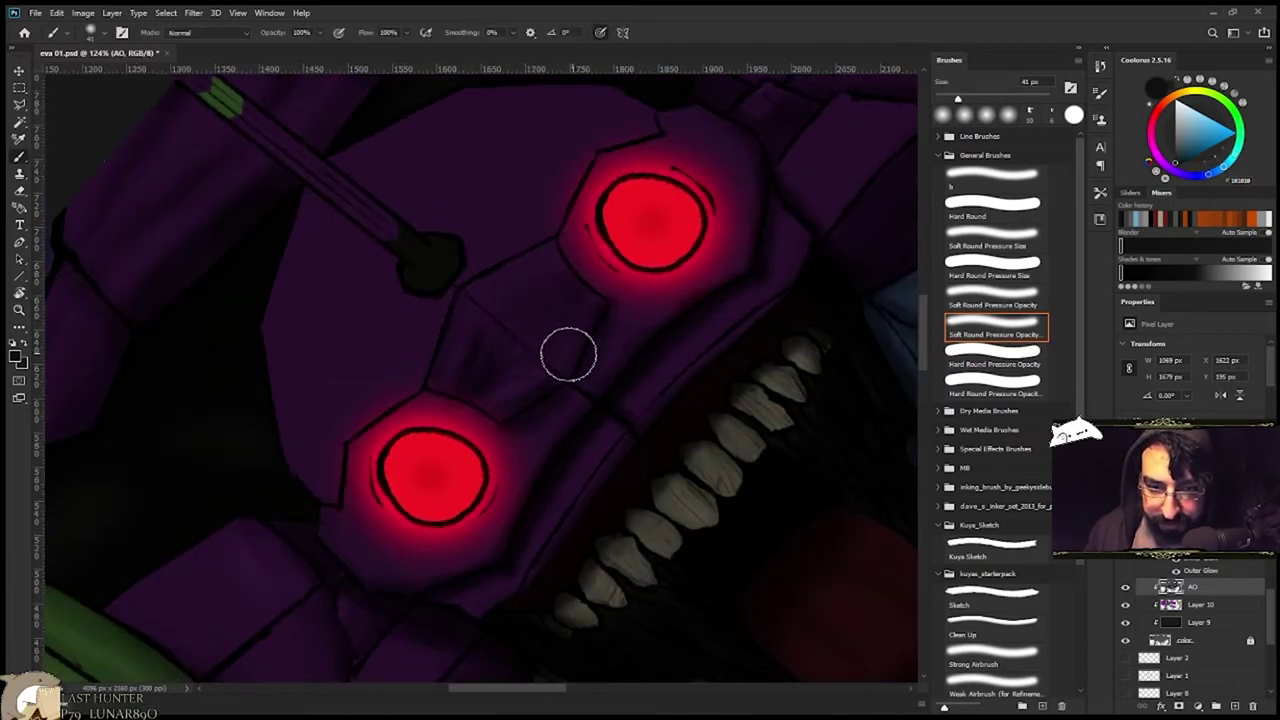
key(r)
drag(577, 323, 583, 397)
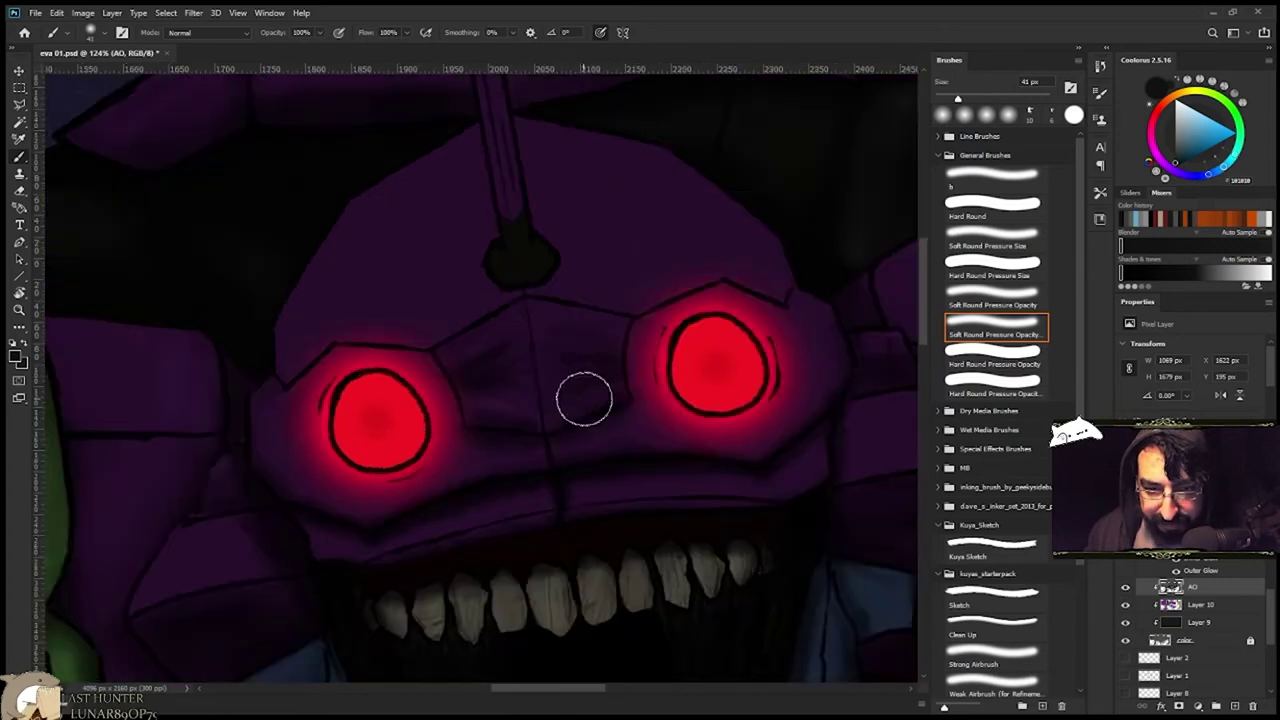
Shade the outer corners beside both eyes and darken the purple head dome with the 41 px soft brush.
scroll(631, 402, down, 7)
key(r)
drag(653, 352, 654, 373)
key(b)
scroll(670, 395, up, 4)
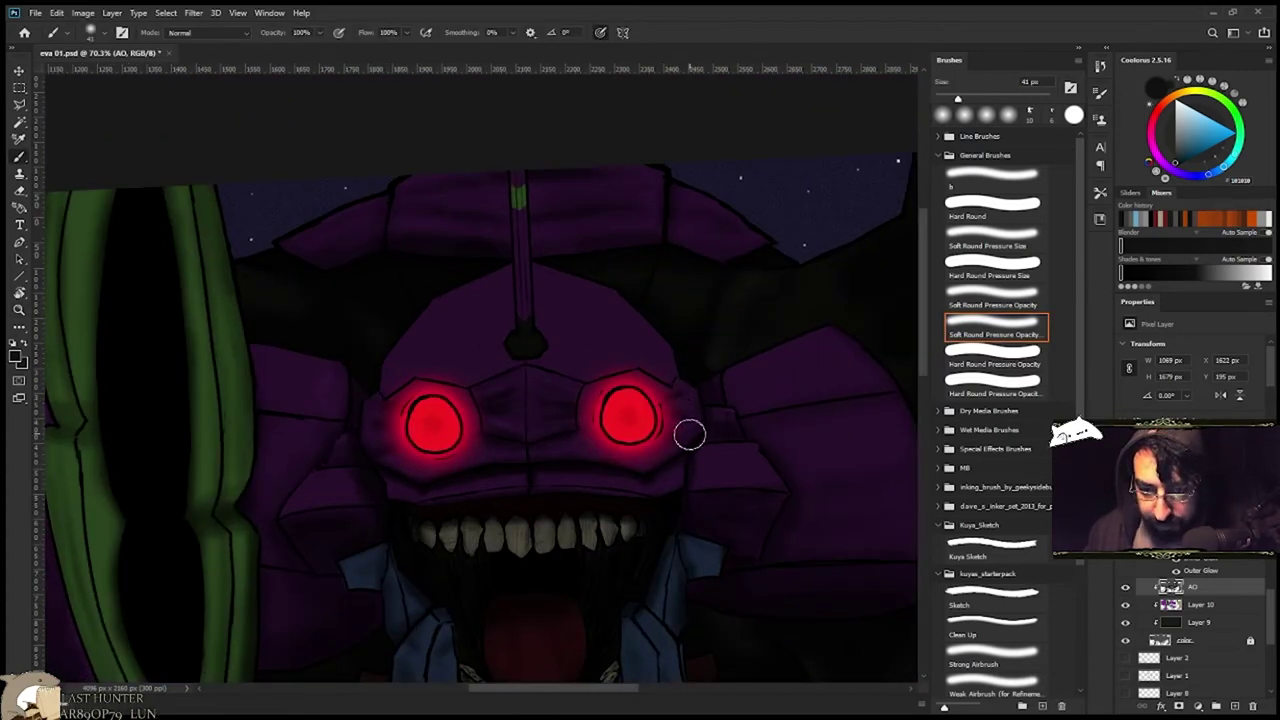
drag(545, 353, 563, 377)
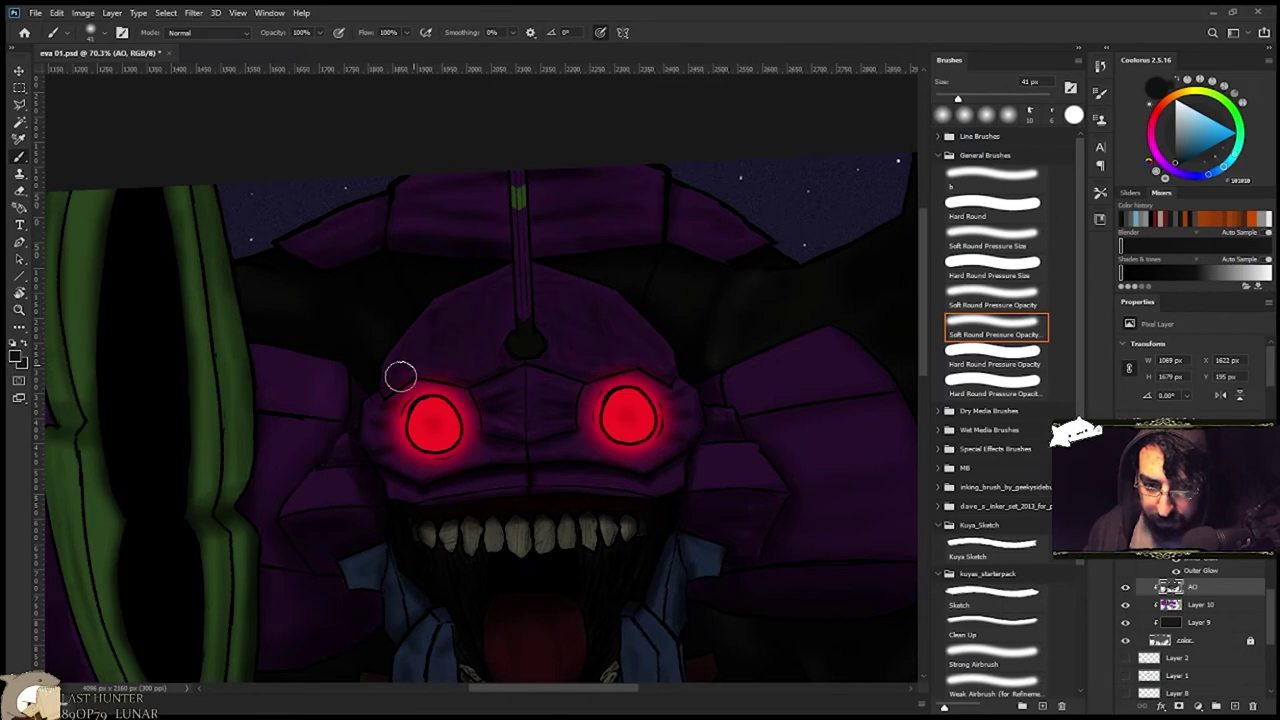
Add rough shading strokes to the head dome on both sides of the horn with the Sketch brush at 49 px.
scroll(543, 321, down, 3)
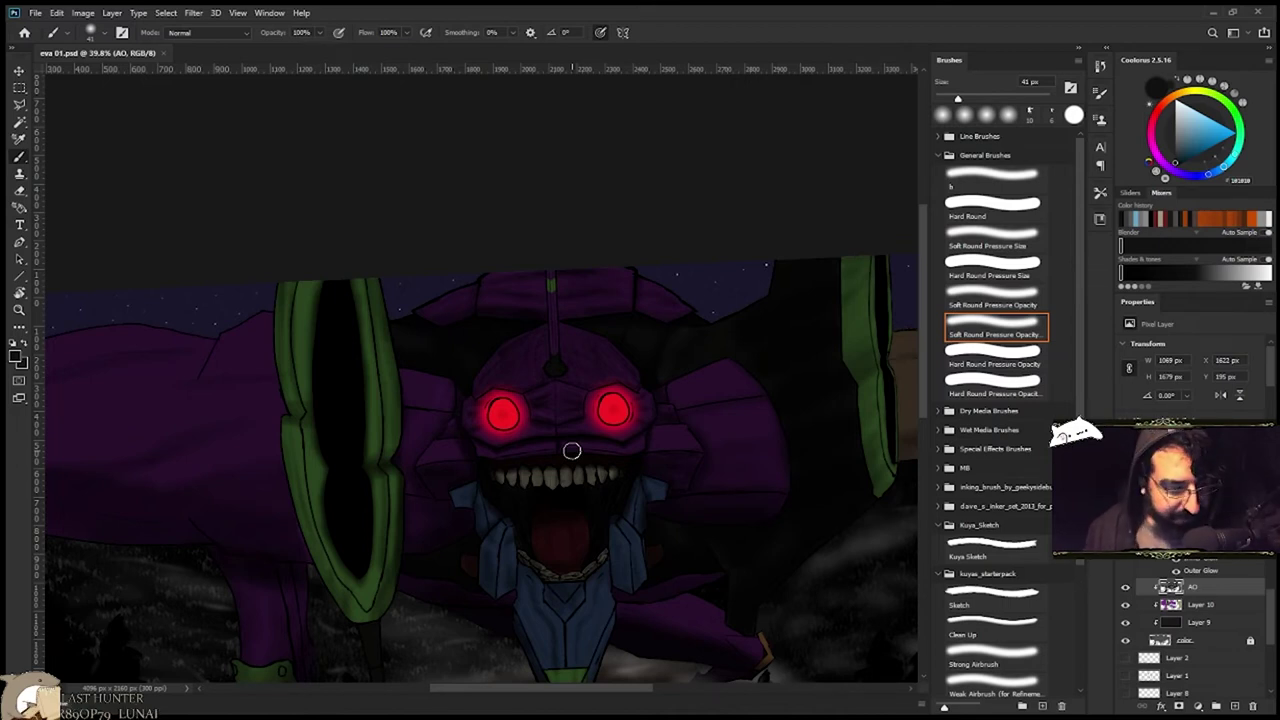
click(968, 548)
click(972, 597)
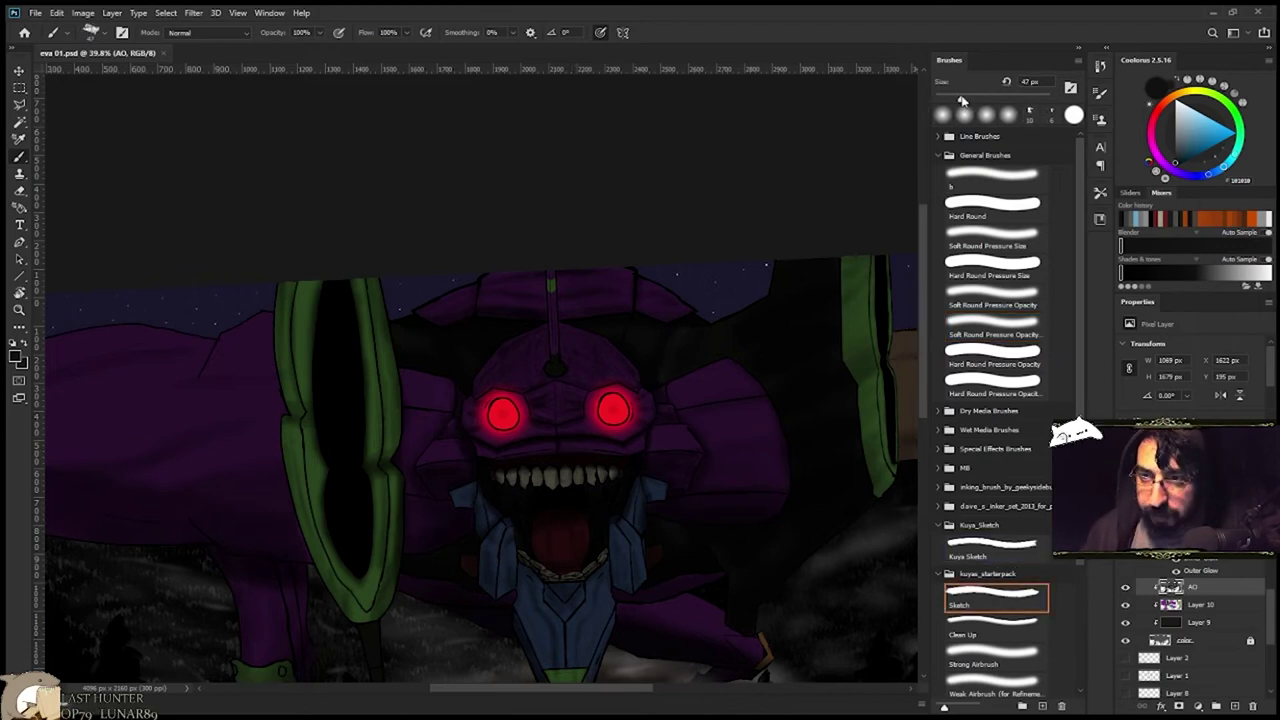
scroll(585, 363, up, 5)
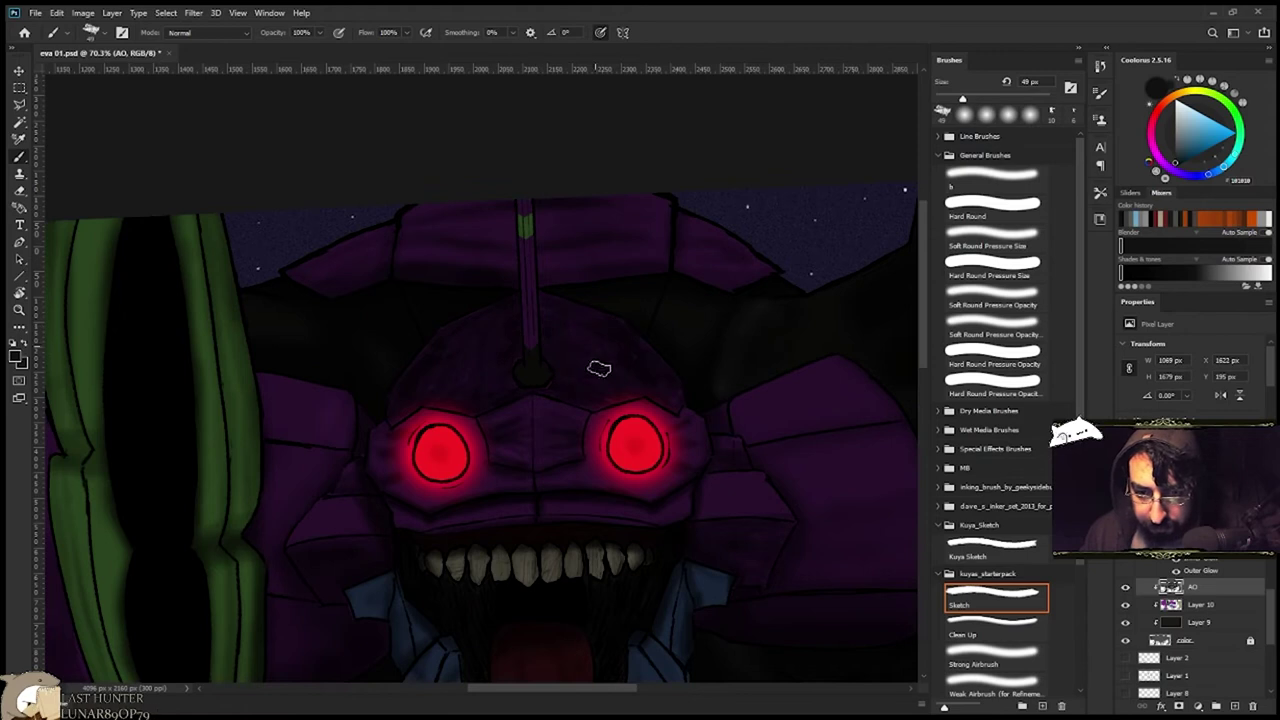
mouse_move(561, 290)
mouse_down()
mouse_move(480, 290)
mouse_move(660, 288)
mouse_up()
Soften the rough strokes on the head dome with the 39 px soft eraser.
key(e)
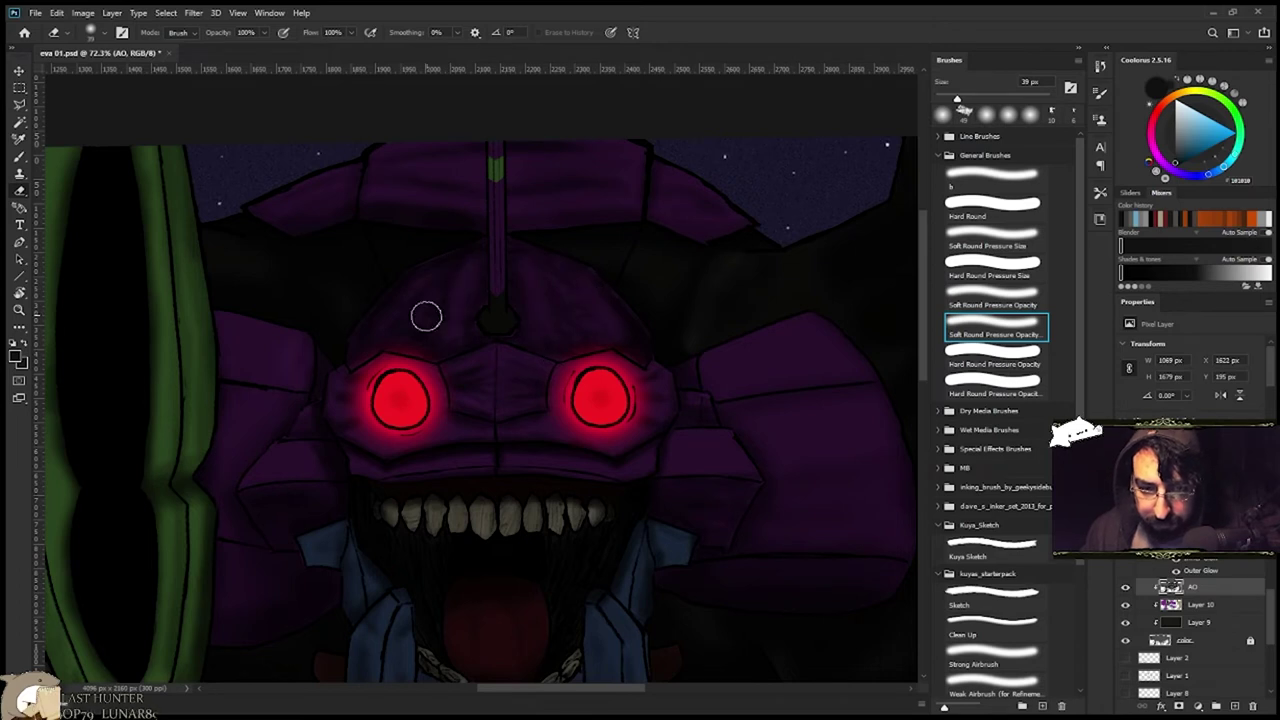
scroll(517, 466, down, 3)
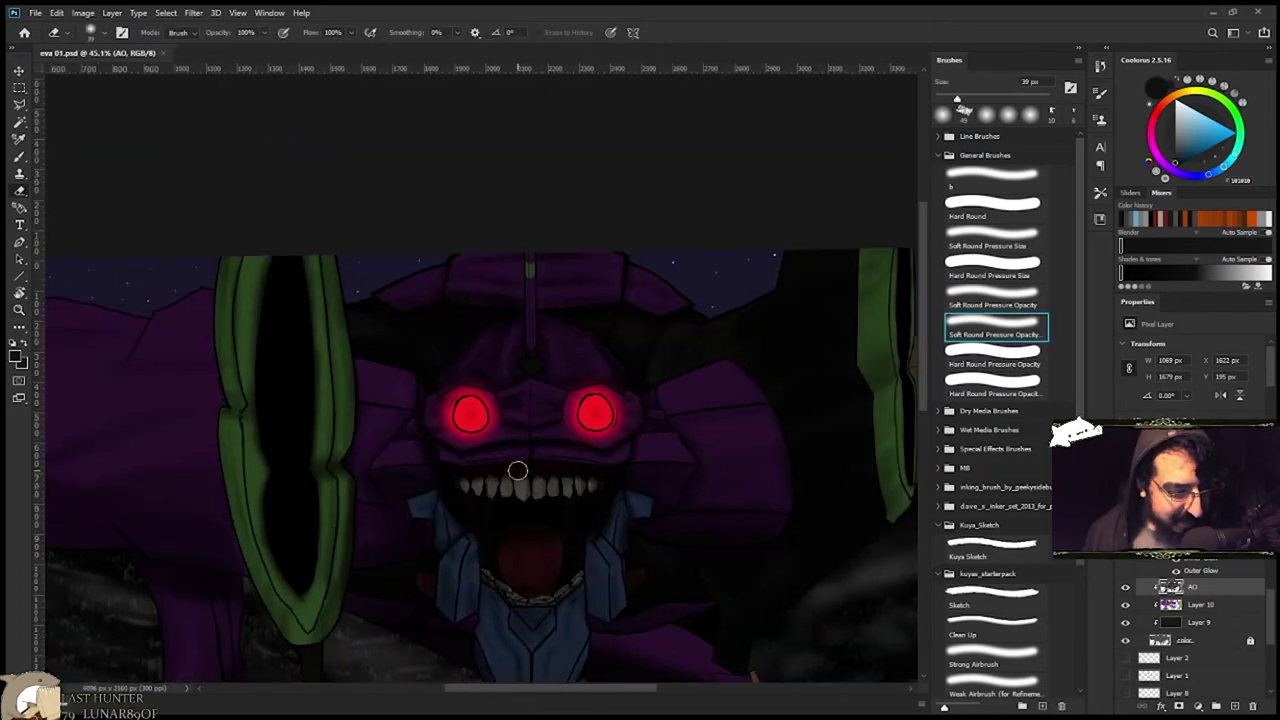
scroll(517, 470, down, 2)
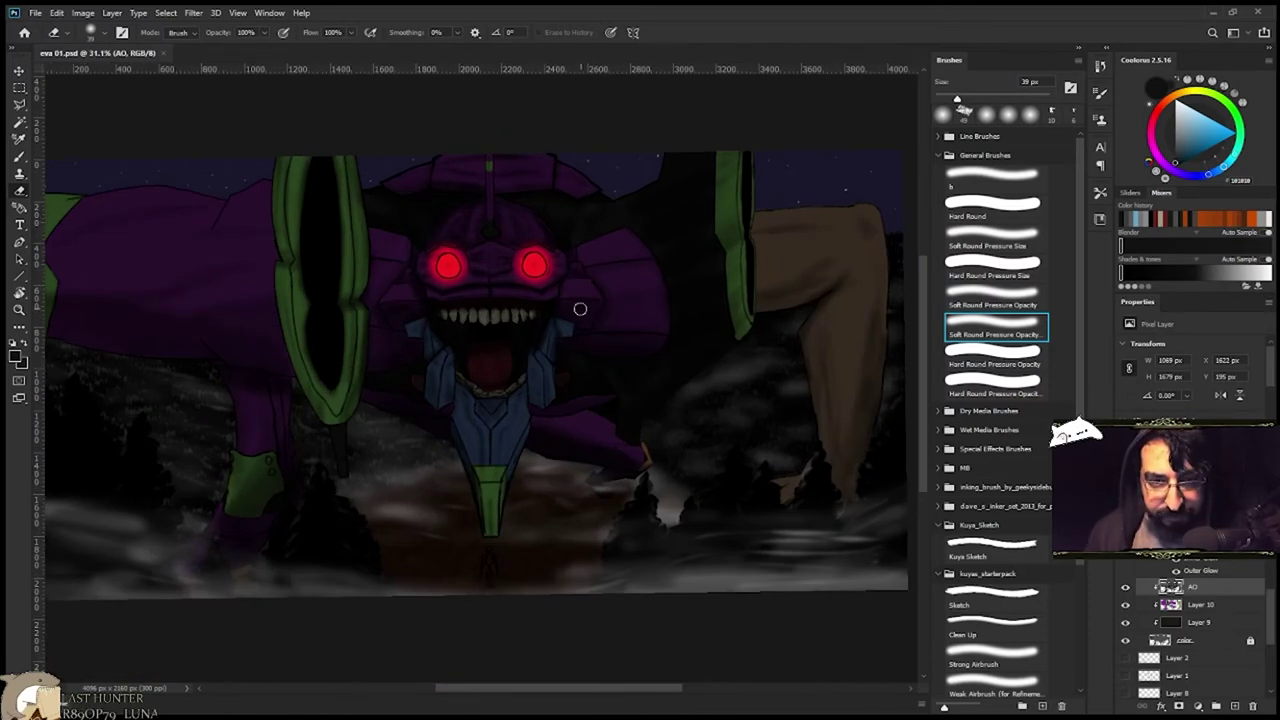
Shade the blue jaw guards and chin plates with the Soft Round Pressure Opacity brush at 49 px.
scroll(560, 163, up, 2)
key(b)
mouse_move(516, 416)
mouse_down()
mouse_move(531, 286)
mouse_move(553, 252)
mouse_up()
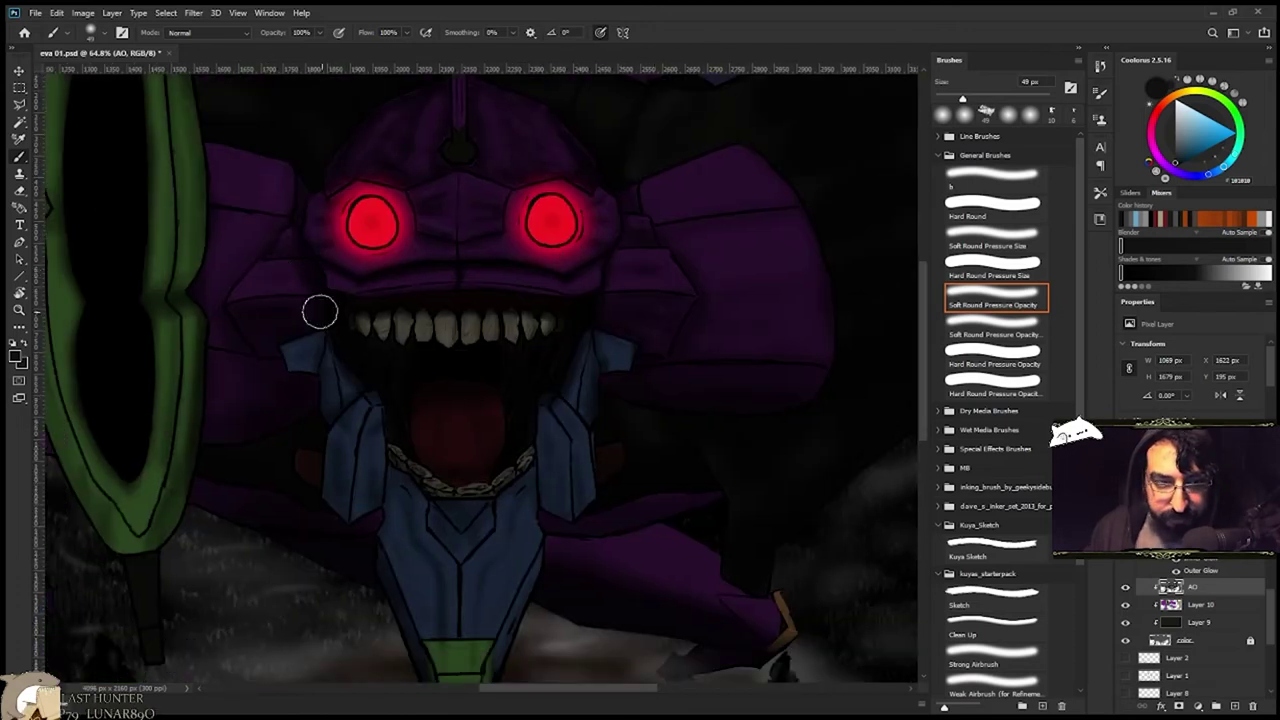
drag(646, 325, 401, 292)
drag(576, 377, 512, 351)
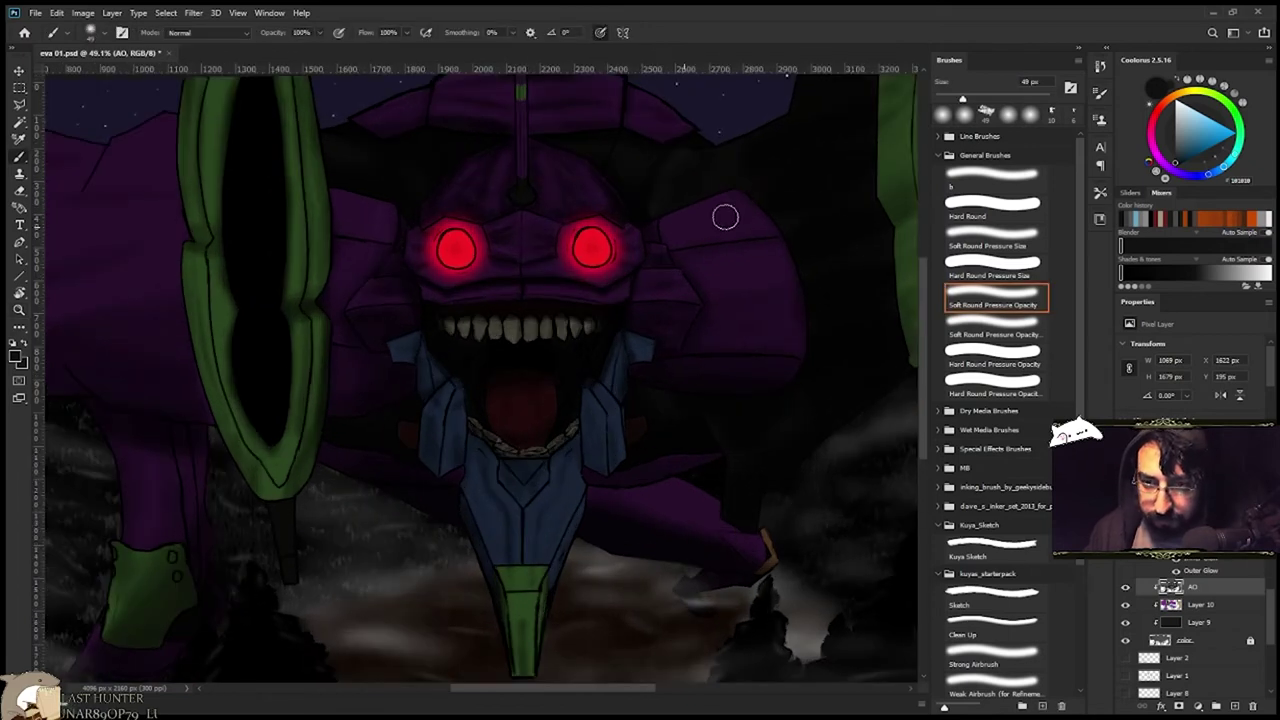
Shade the green tip of the chin with the soft brush and clear the active selection.
scroll(555, 430, down, 3)
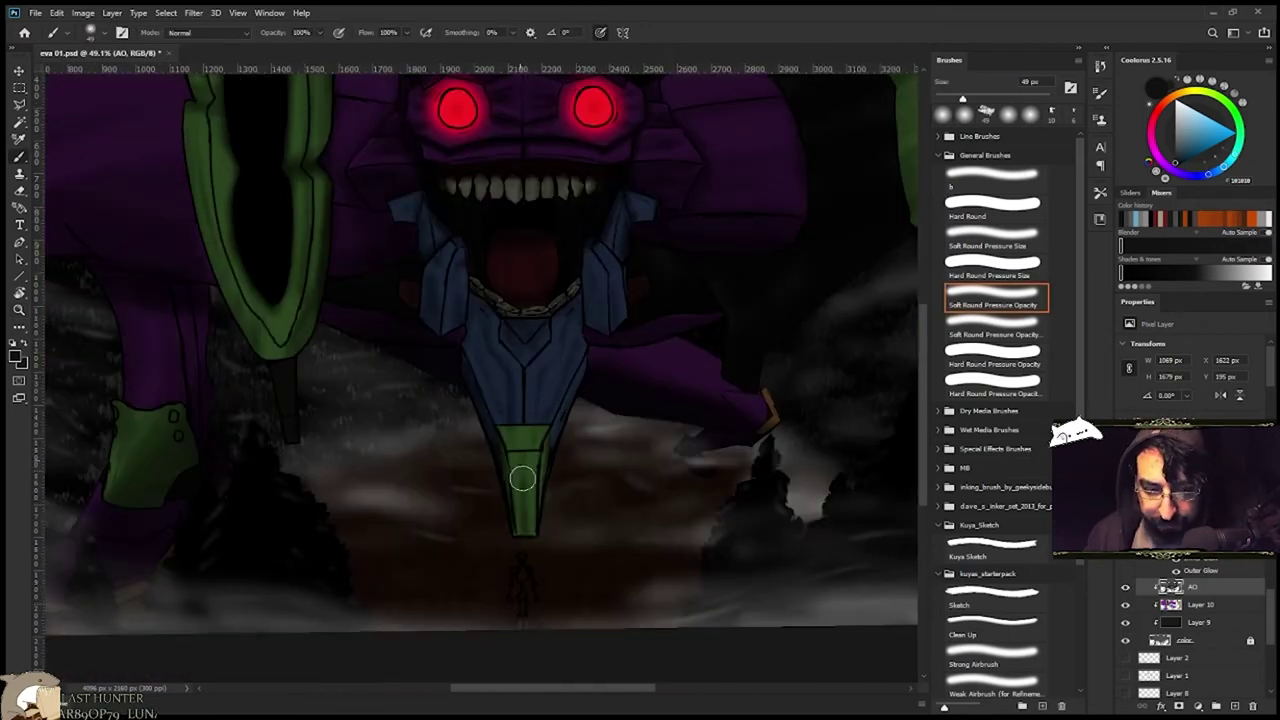
mouse_move(612, 413)
mouse_down()
mouse_move(471, 377)
mouse_move(525, 313)
mouse_move(591, 389)
mouse_move(582, 411)
mouse_up()
key(ctrl+h)
key(ctrl+d)
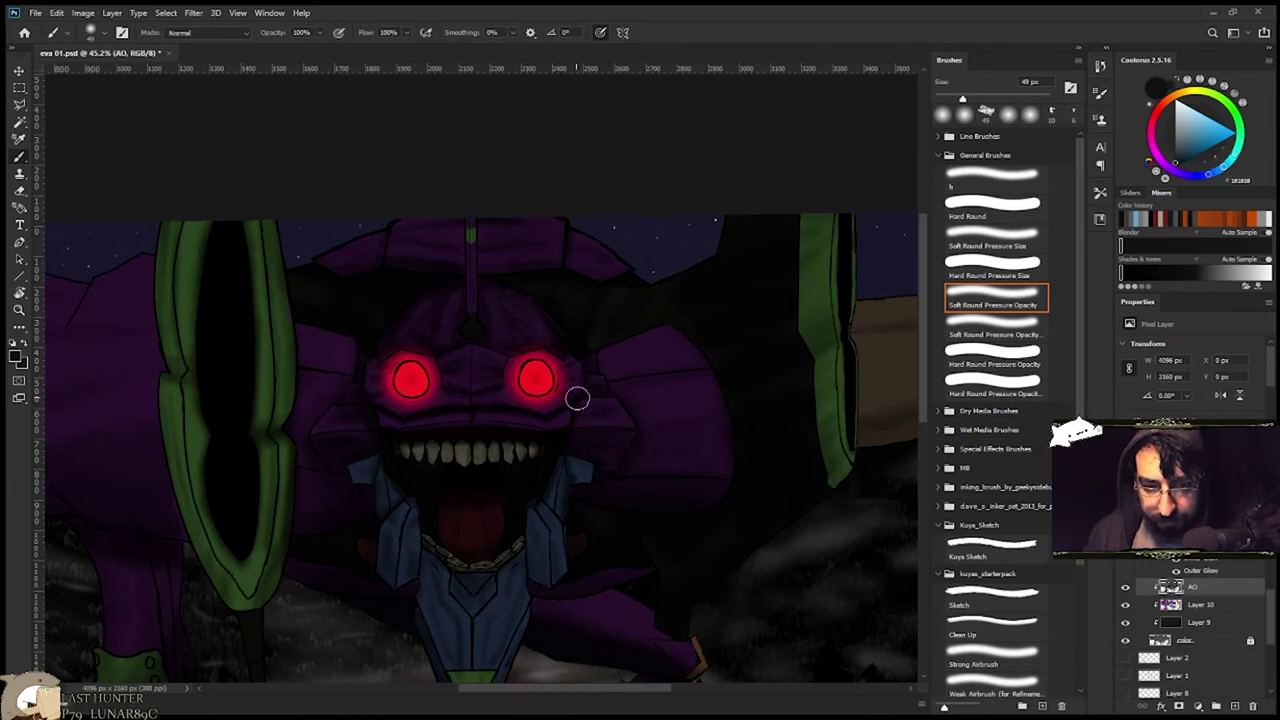
Shade the purple cheek fin to the right of the face with the 49 px soft brush and save the file.
drag(470, 325, 518, 275)
drag(569, 360, 564, 361)
drag(347, 320, 659, 388)
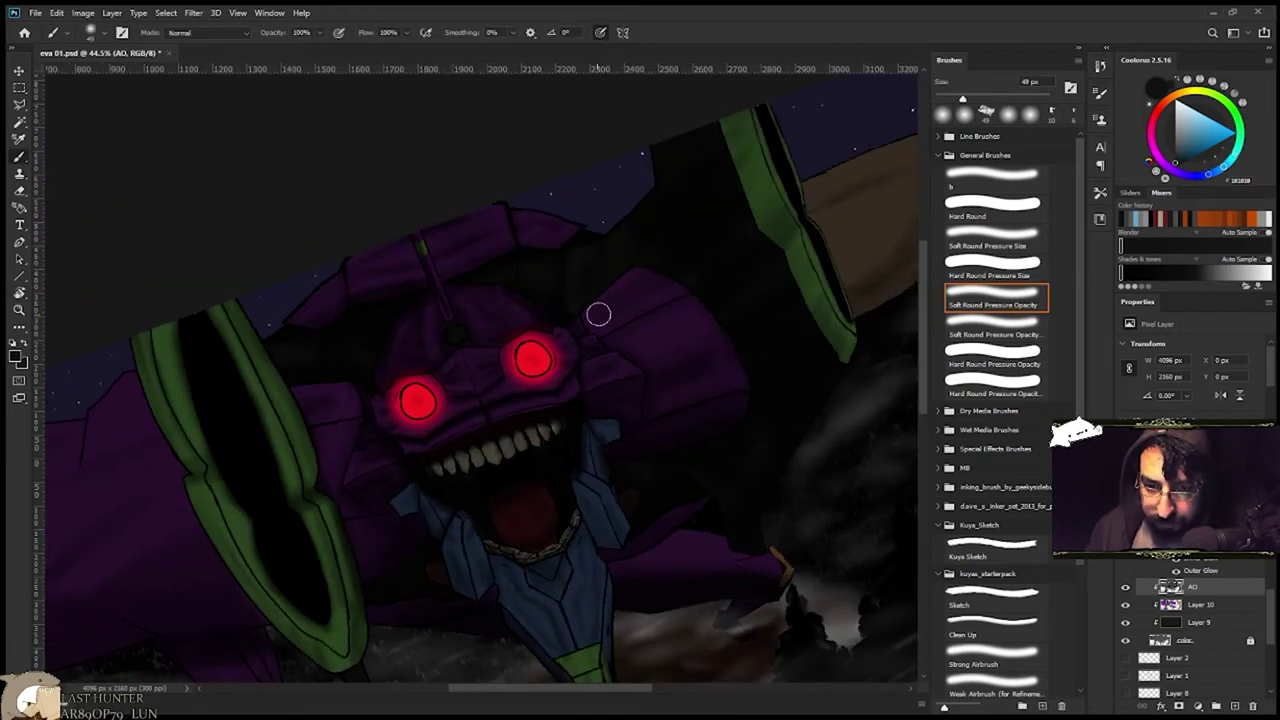
scroll(630, 292, down, 4)
key(ctrl+s)
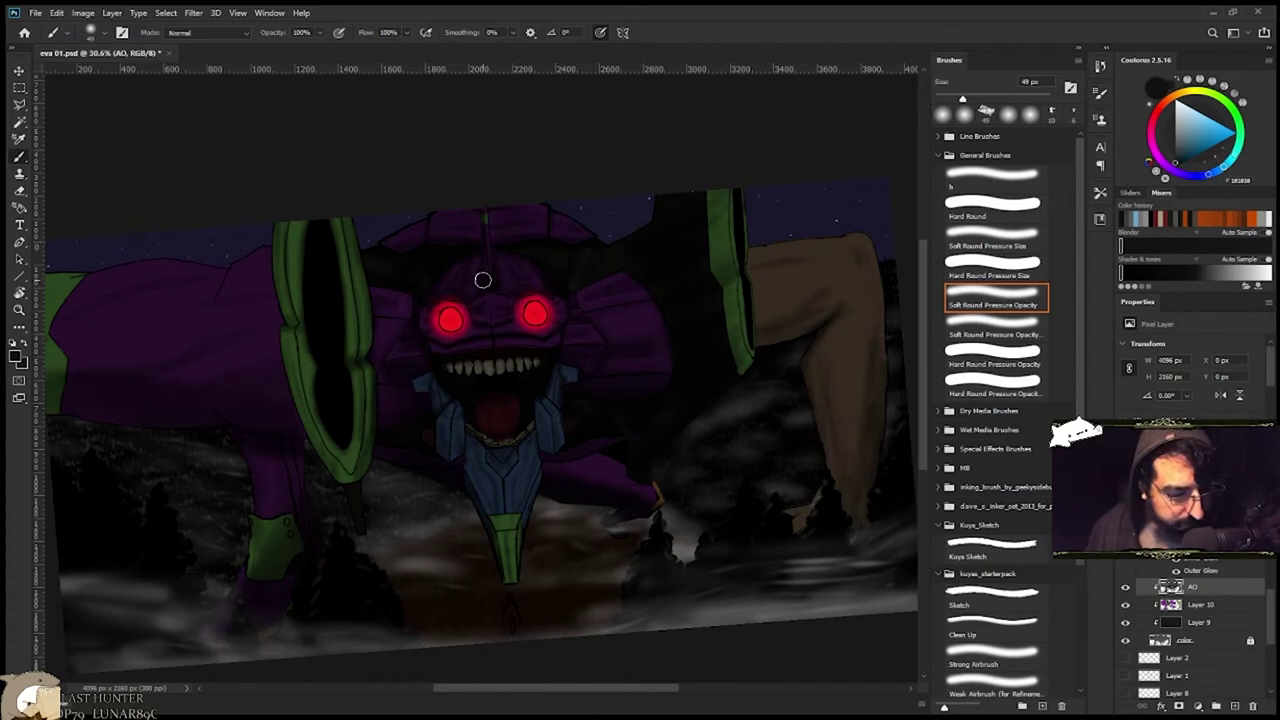
Shade the left purple cheek plates and the purple limb behind the chin with the soft brush.
scroll(321, 272, up, 8)
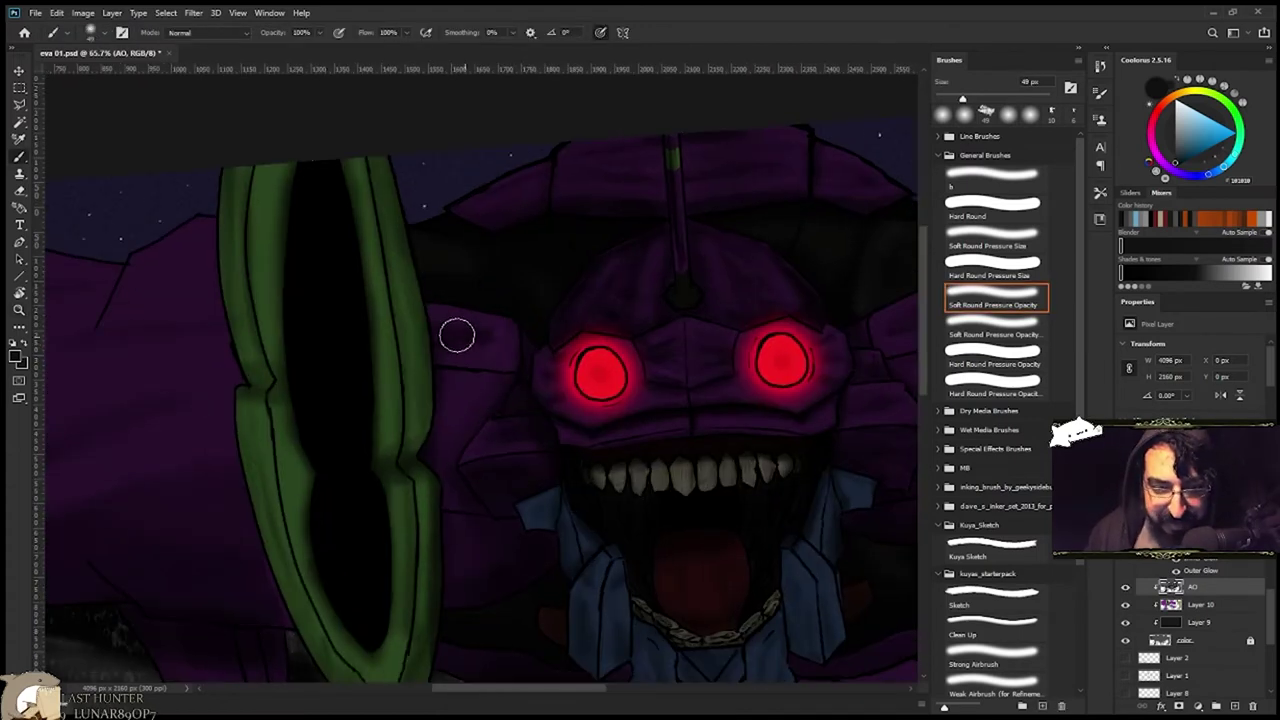
scroll(457, 340, down, 6)
scroll(590, 262, up, 2)
scroll(580, 318, down, 2)
scroll(579, 421, up, 3)
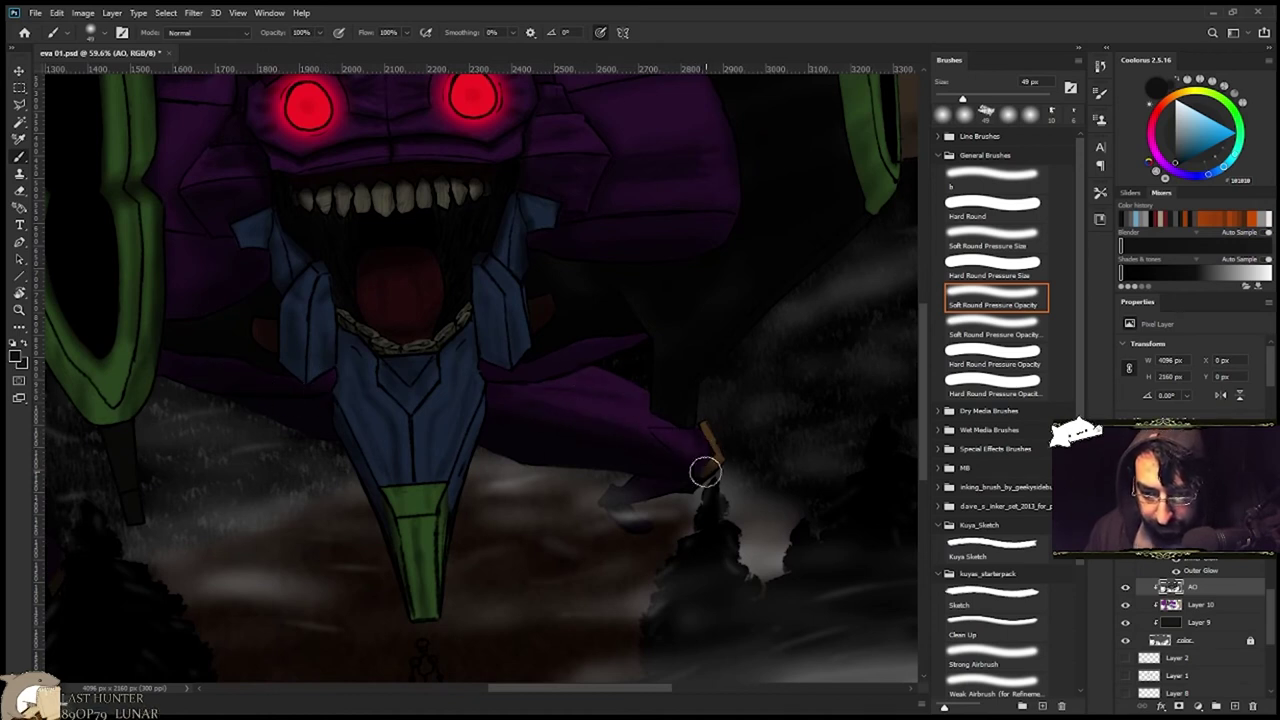
mouse_move(674, 485)
mouse_down()
mouse_move(642, 484)
mouse_move(700, 484)
mouse_up()
Shade the left purple forearm, its green wrist guard and the upper arm with the soft brush, and save the file.
key(r)
drag(515, 255, 602, 302)
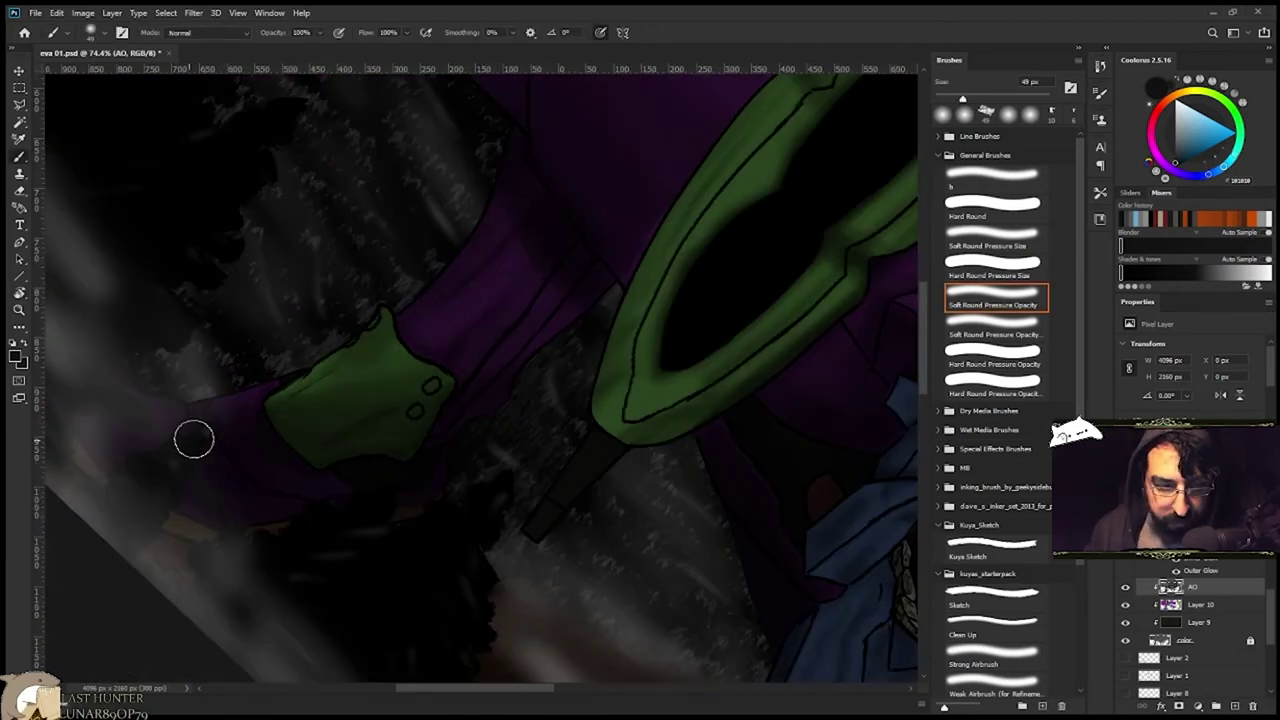
scroll(262, 396, down, 3)
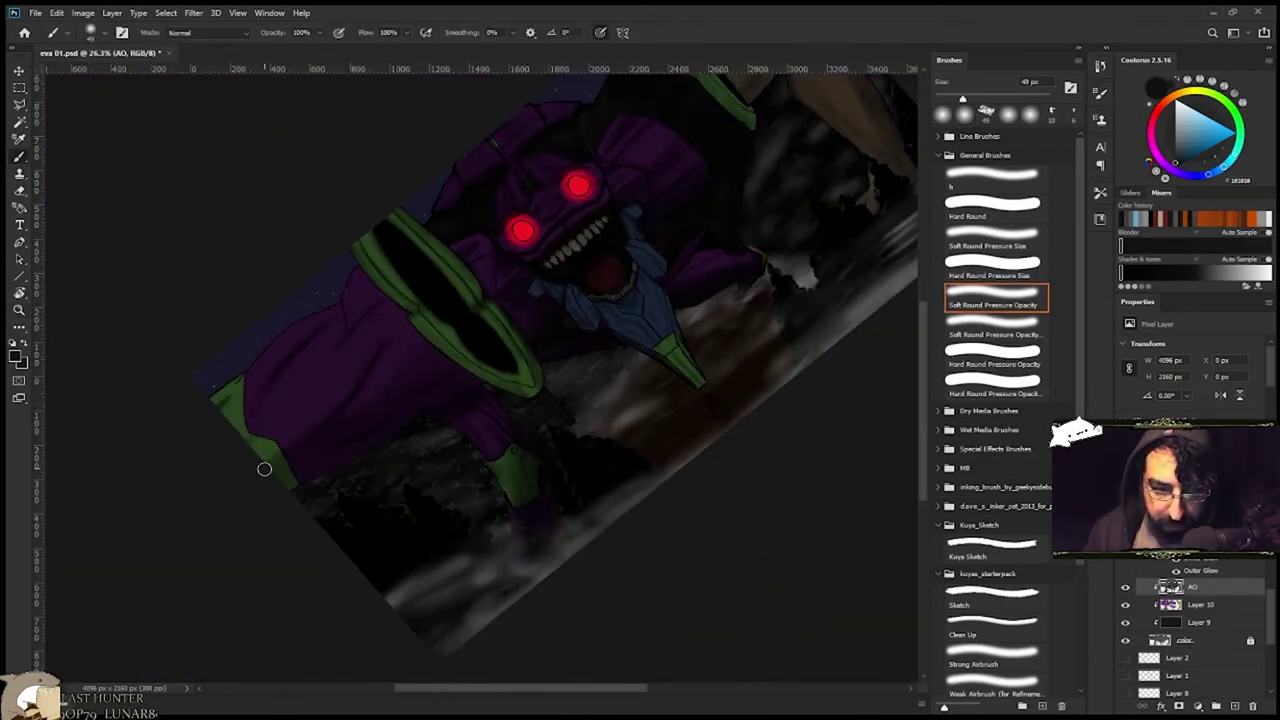
drag(324, 441, 549, 340)
key(ctrl+s)
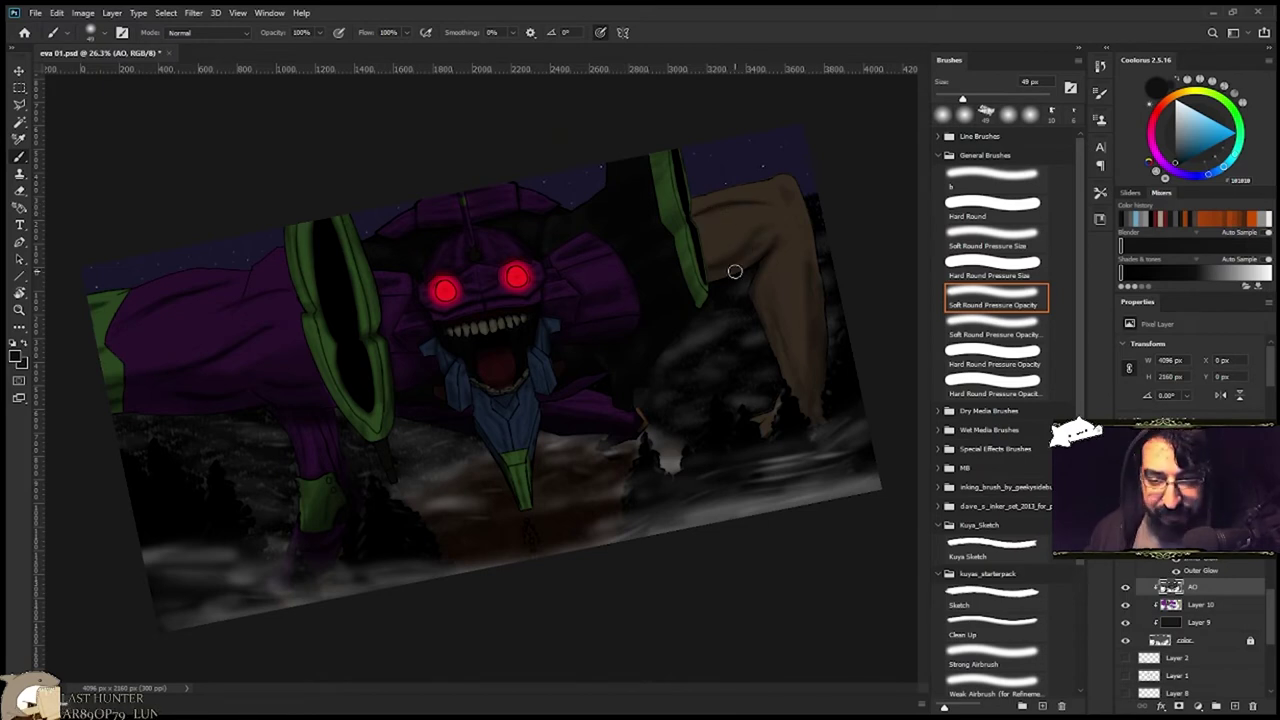
Paint muscle-fold shading along the upper and lower parts of the brown arm with the 49 px soft brush.
scroll(733, 285, up, 3)
drag(737, 280, 589, 417)
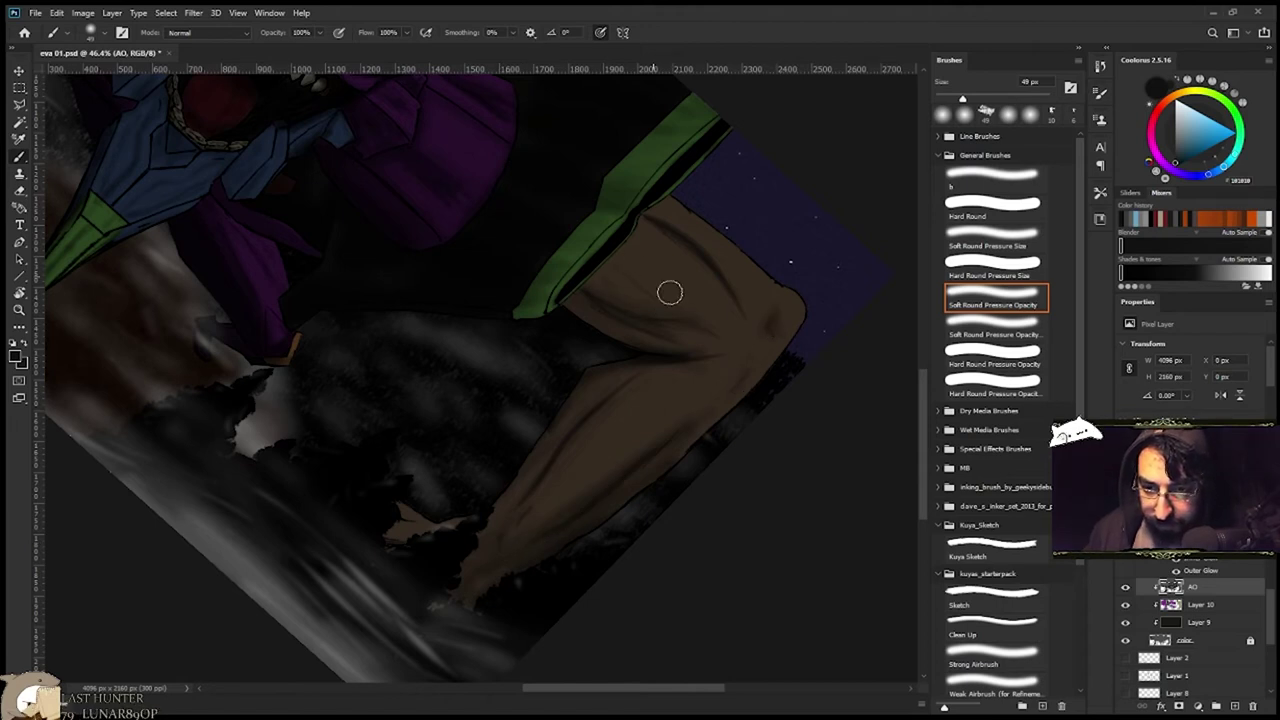
drag(702, 344, 684, 355)
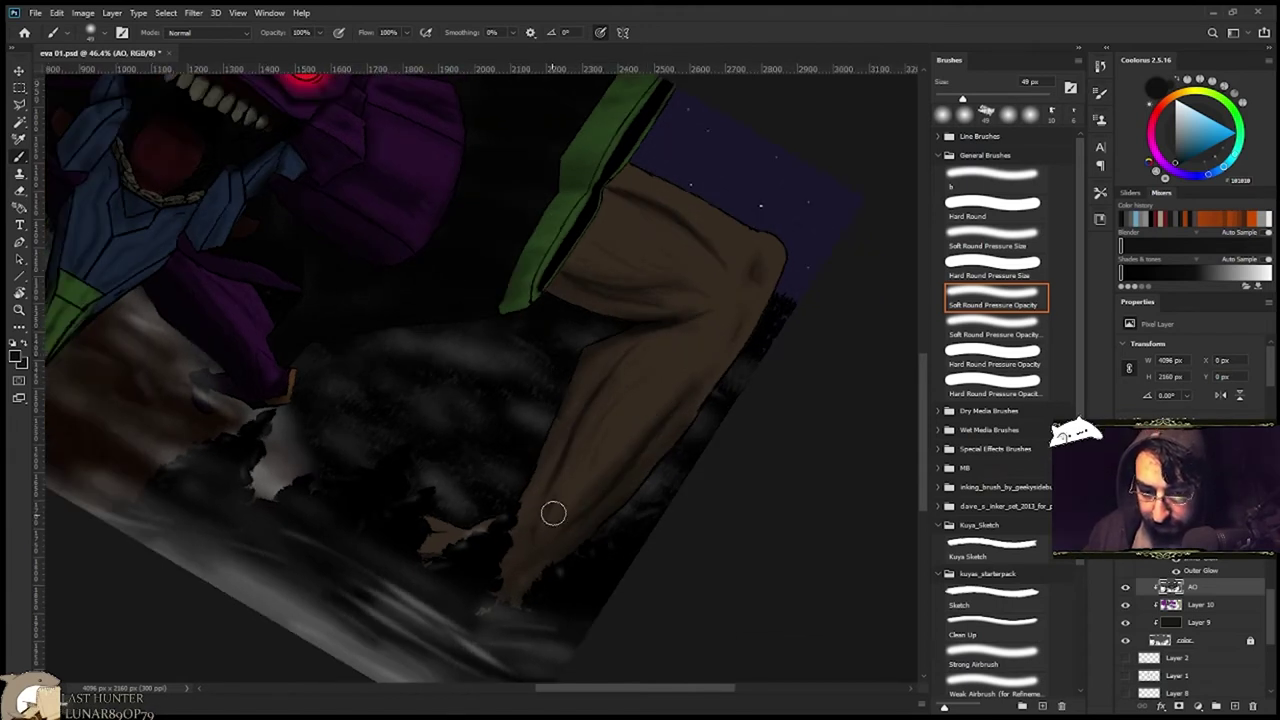
drag(528, 569, 616, 521)
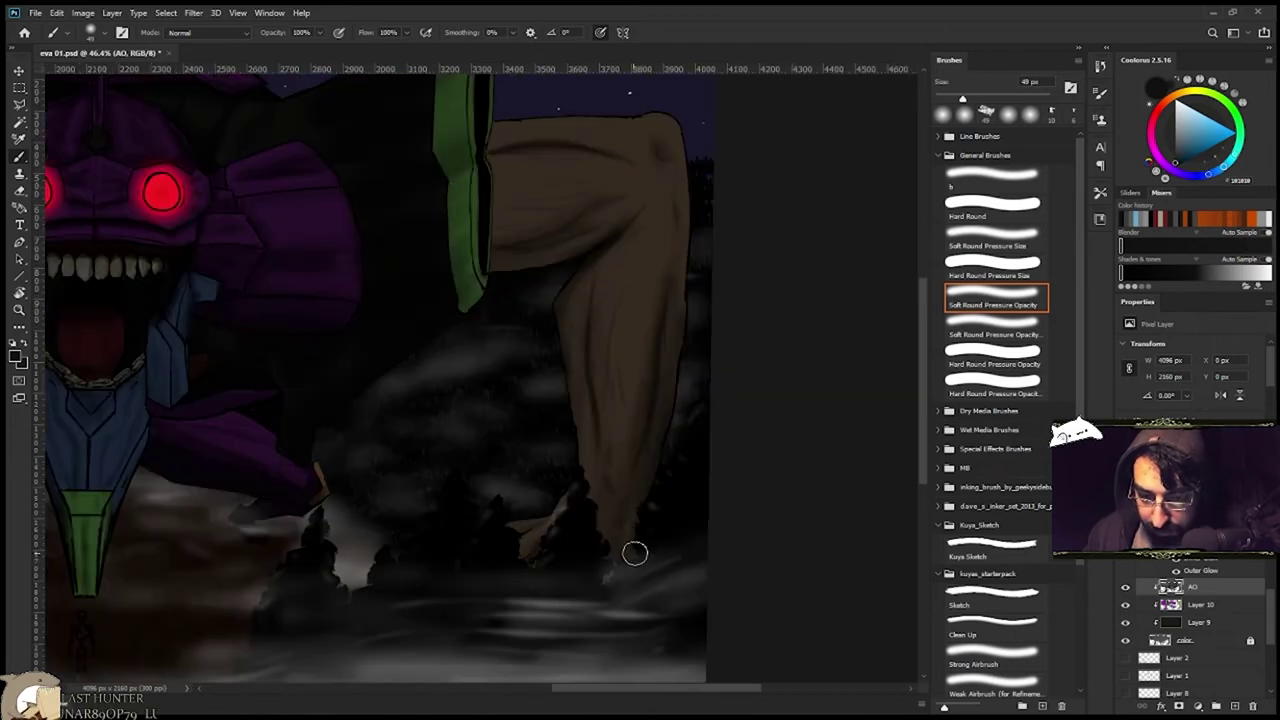
scroll(553, 542, down, 3)
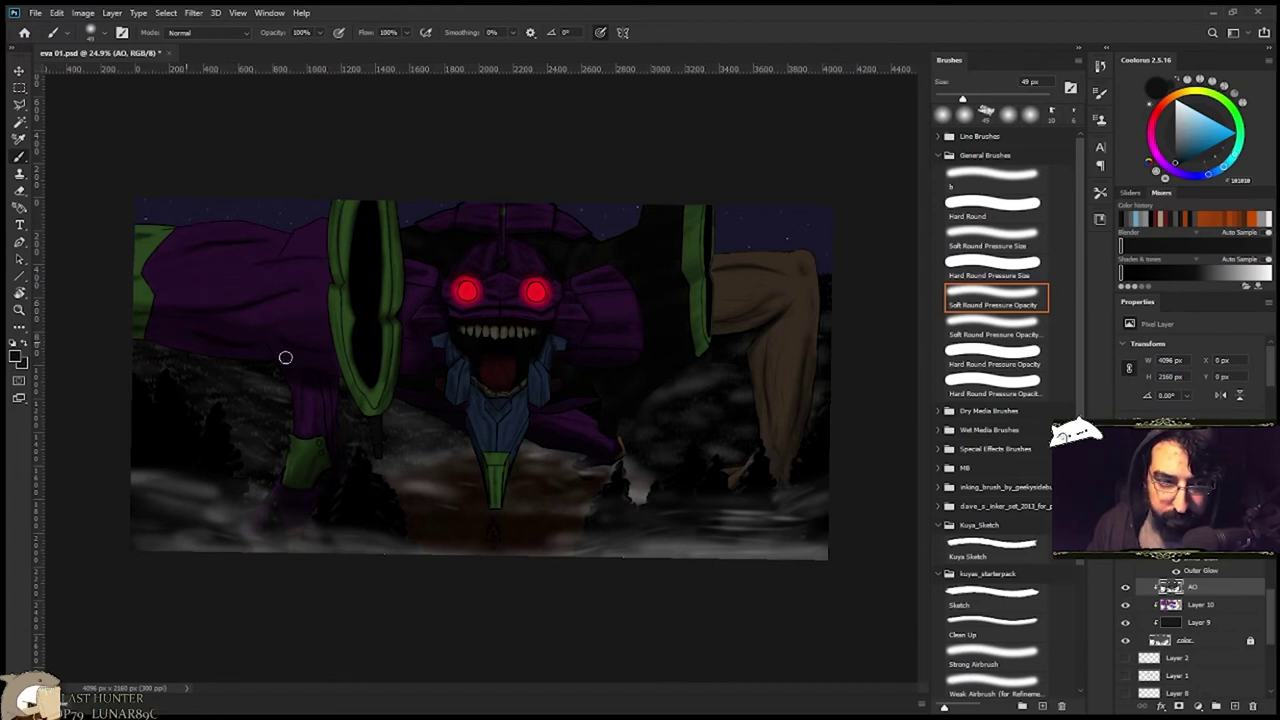
Deepen the fold shading across the left purple upper arm and forearm with the soft brush.
drag(314, 230, 367, 229)
key(e)
key(b)
drag(368, 440, 349, 448)
Shade the brown arm where it meets the edge of the right green shoulder fin.
drag(735, 266, 800, 266)
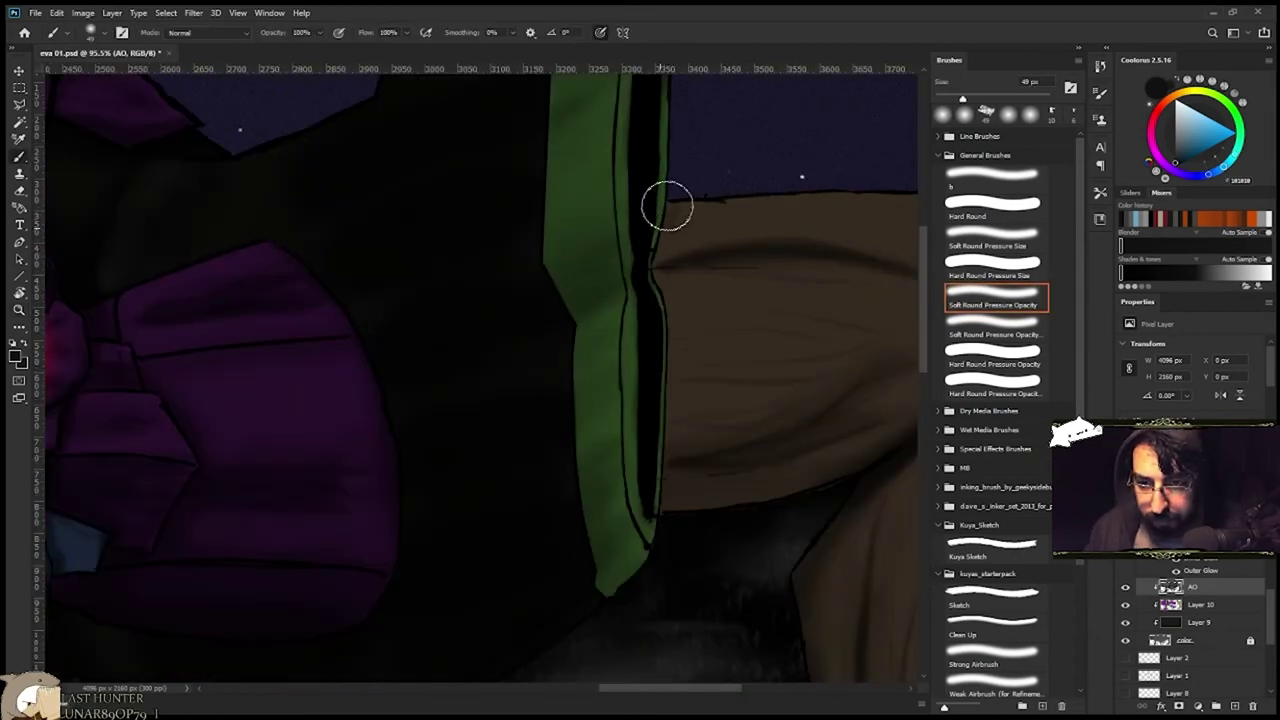
key(r)
mouse_move(692, 262)
mouse_down()
mouse_move(751, 354)
mouse_move(736, 460)
mouse_move(662, 193)
mouse_up()
key(r)
scroll(662, 193, down, 5)
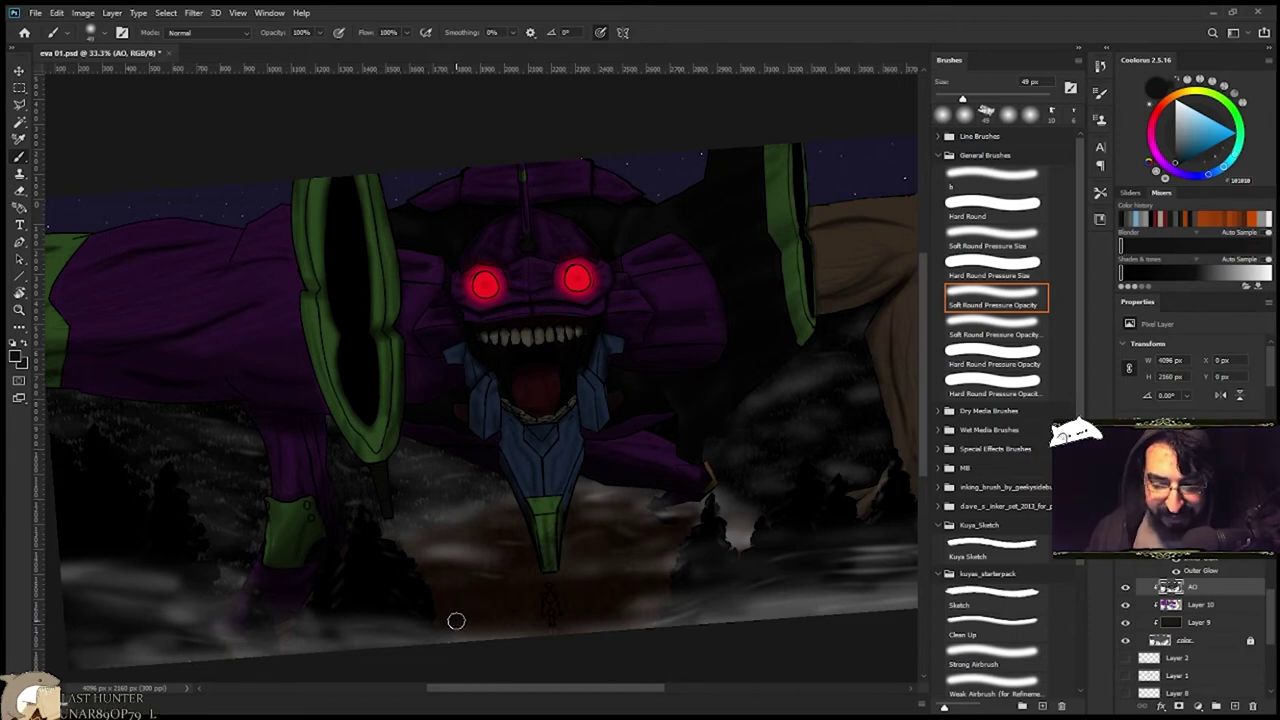
Reset the canvas rotation and refine the shading around the elbow of the brown arm with the 49 px soft brush.
key(r)
drag(456, 621, 555, 262)
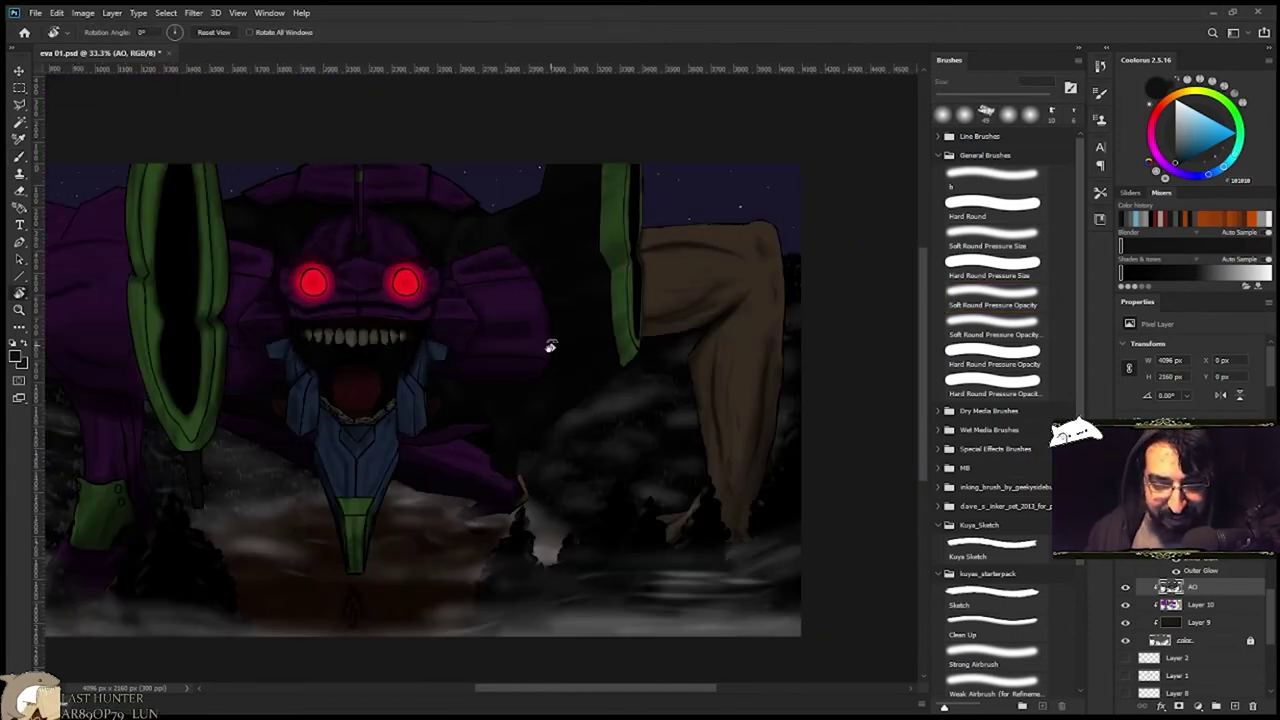
key(b)
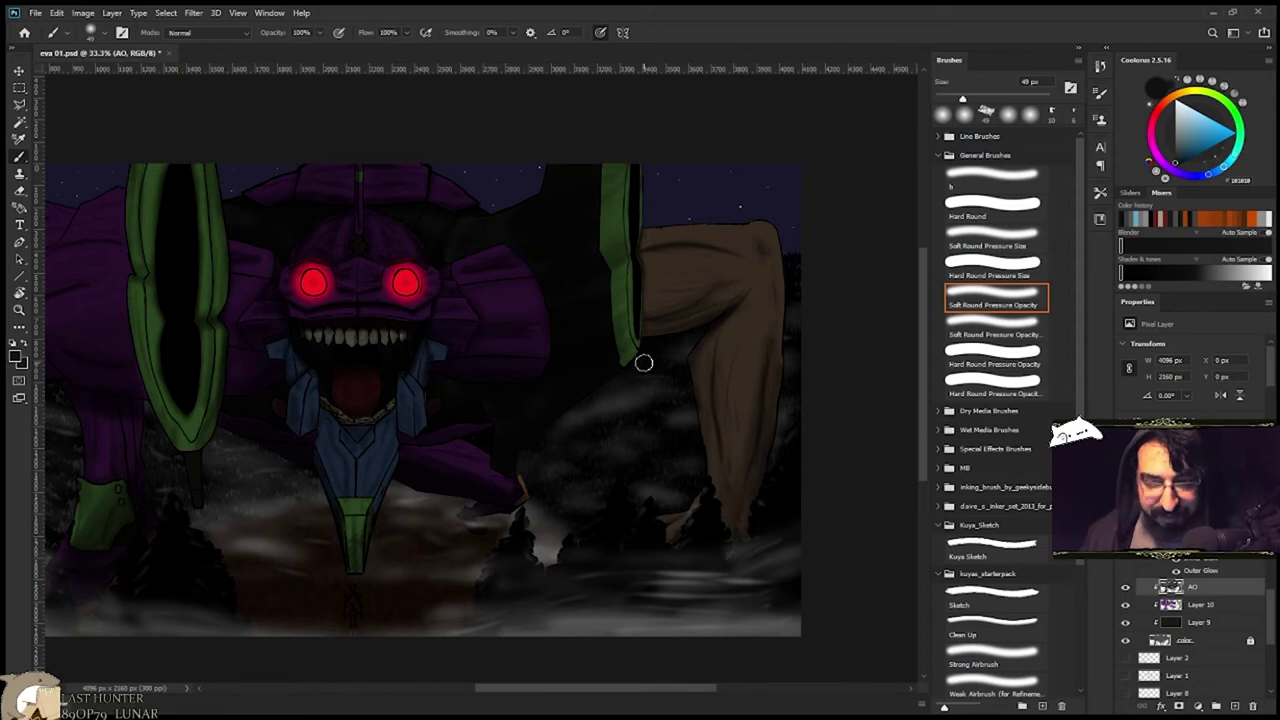
drag(643, 363, 467, 427)
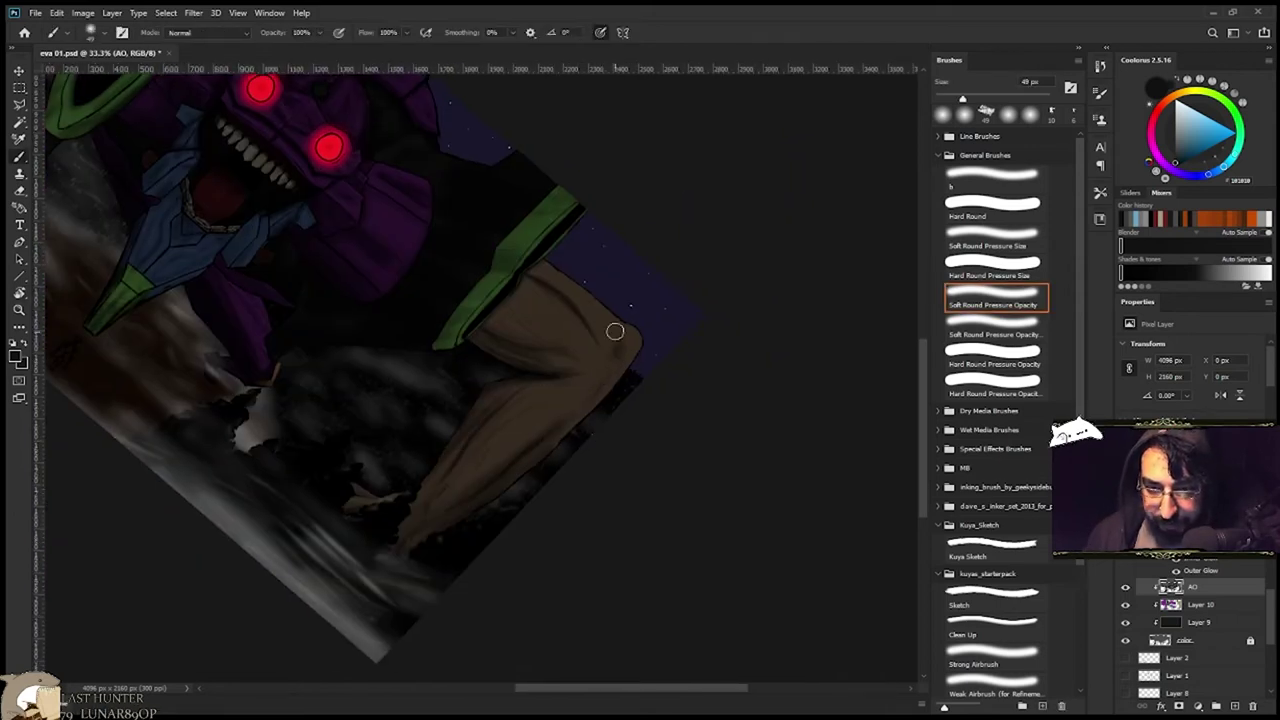
drag(465, 338, 444, 357)
mouse_move(261, 376)
mouse_down()
mouse_move(608, 357)
mouse_move(831, 431)
mouse_up()
key(e)
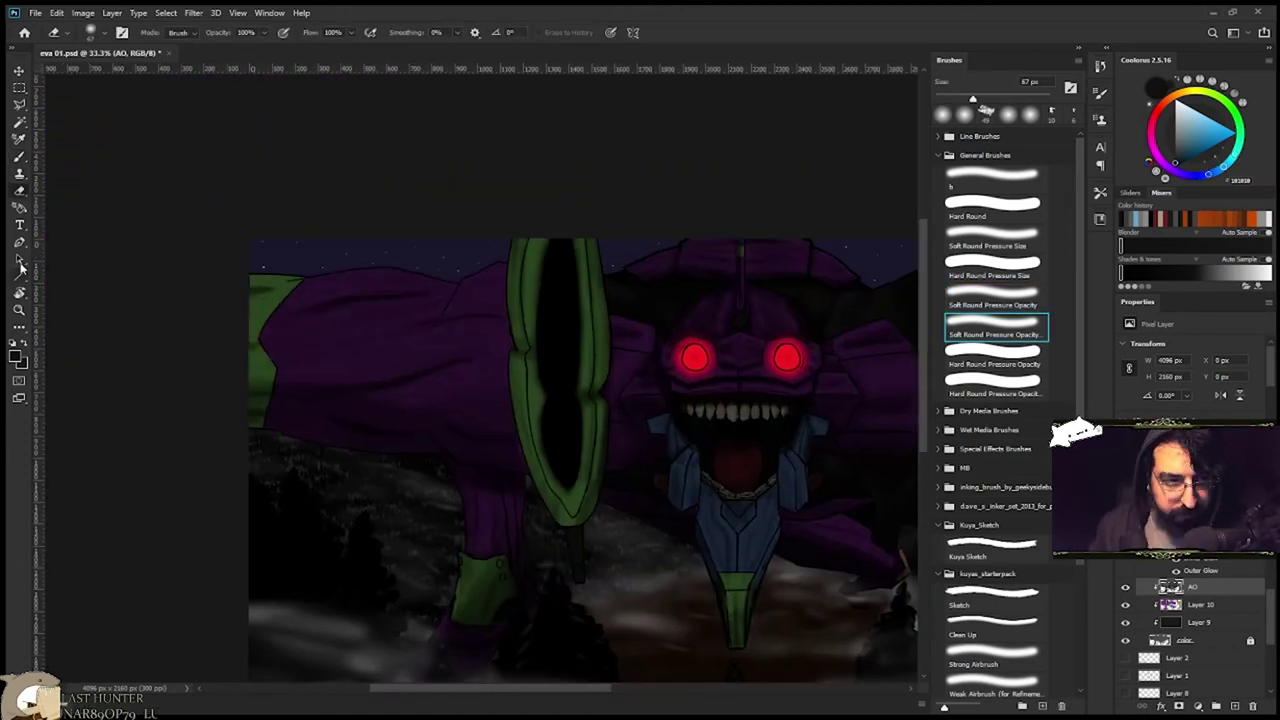
Touch up the shading on the AO layer with the Smudge tool at 50 px and 90% strength, checking the whole illustration.
click(18, 158)
click(22, 258)
click(21, 191)
click(20, 174)
click(21, 124)
click(20, 159)
click(20, 329)
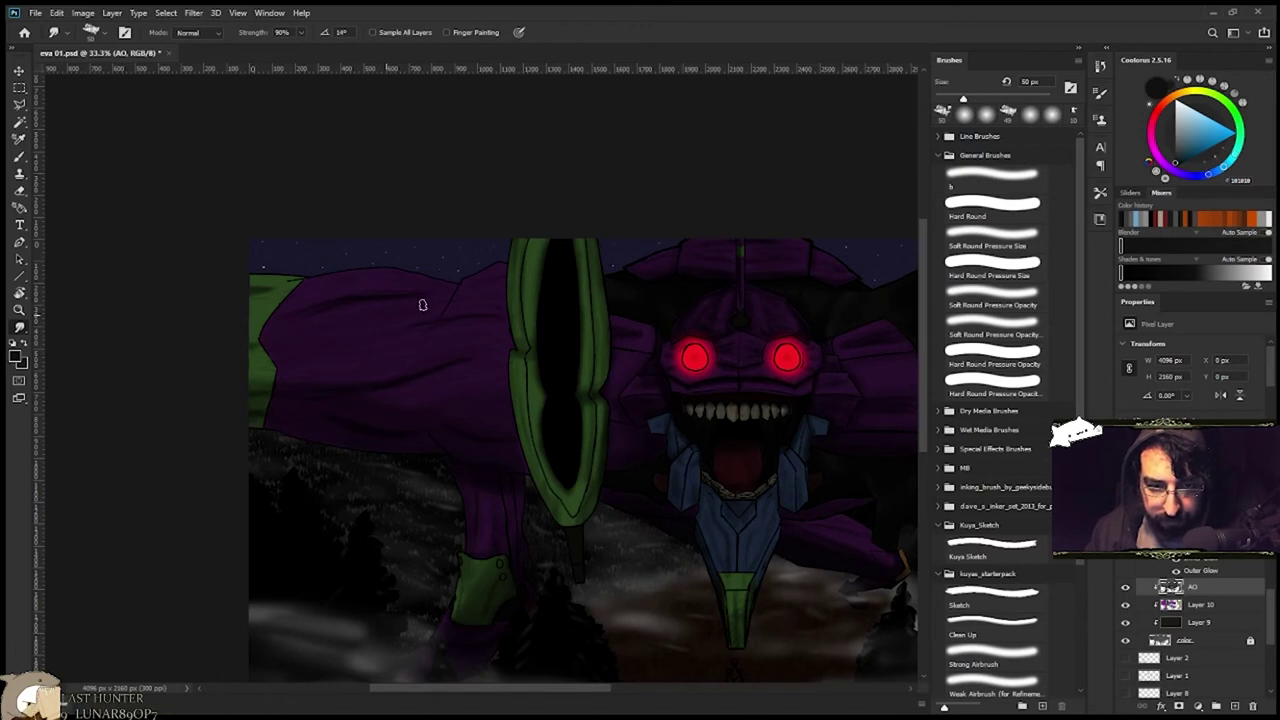
mouse_move(625, 464)
mouse_down()
mouse_move(420, 414)
mouse_move(340, 466)
mouse_move(315, 460)
mouse_up()
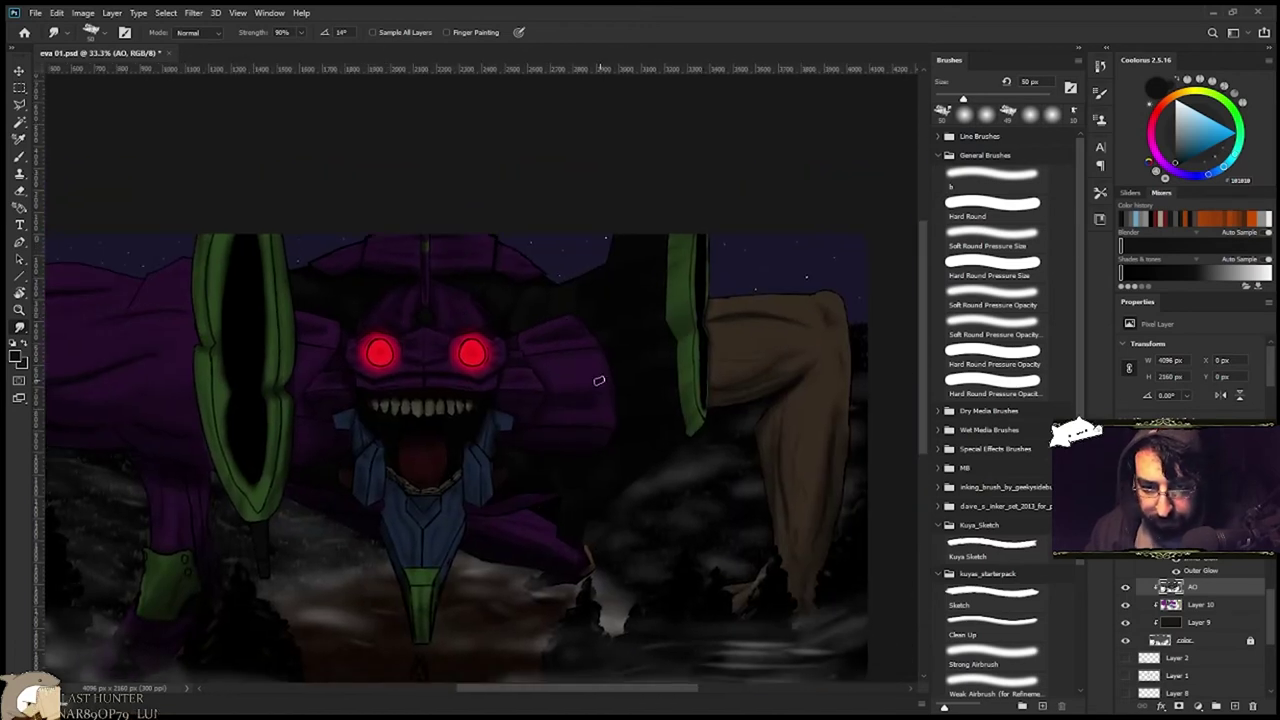
drag(548, 415, 664, 384)
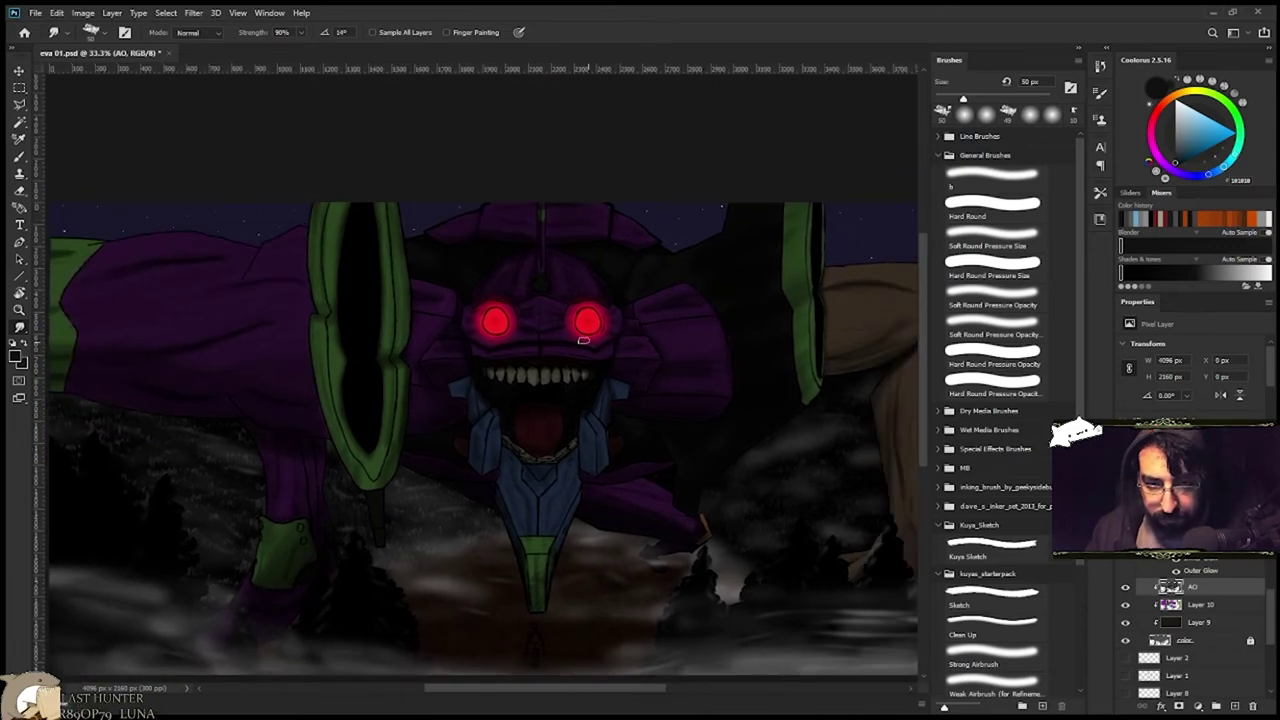
scroll(529, 334, down, 2)
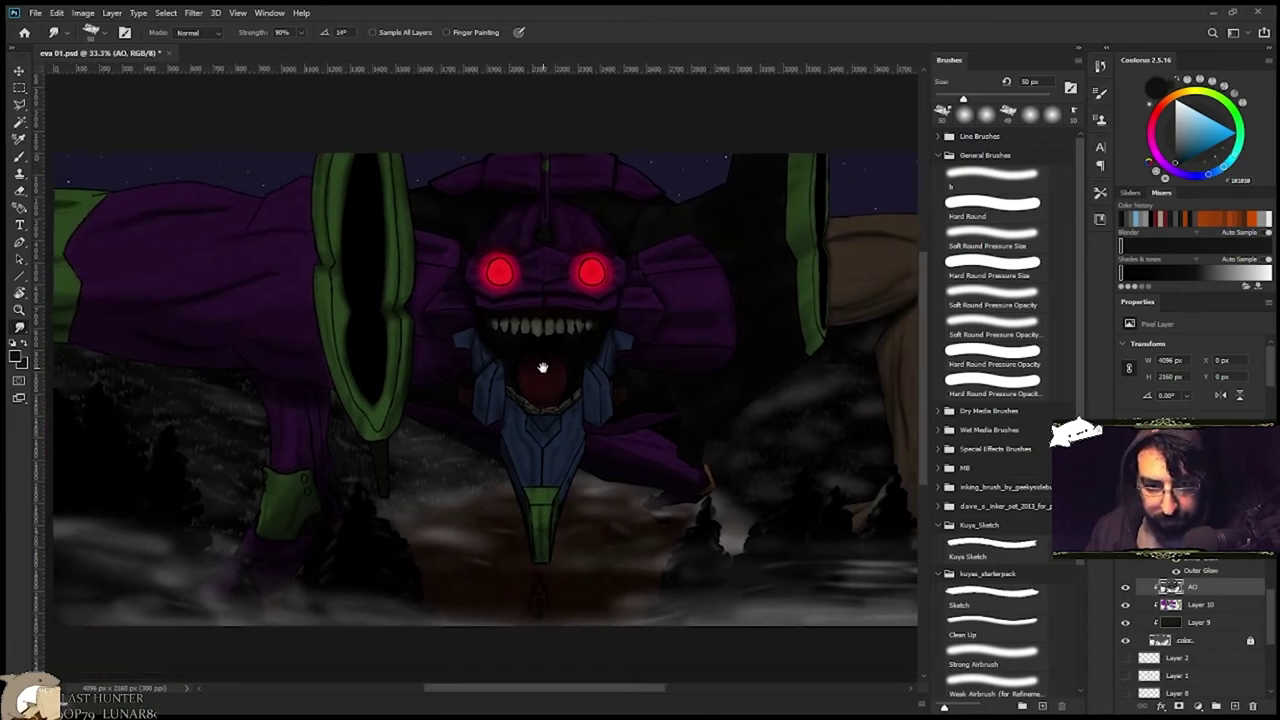
scroll(529, 408, down, 2)
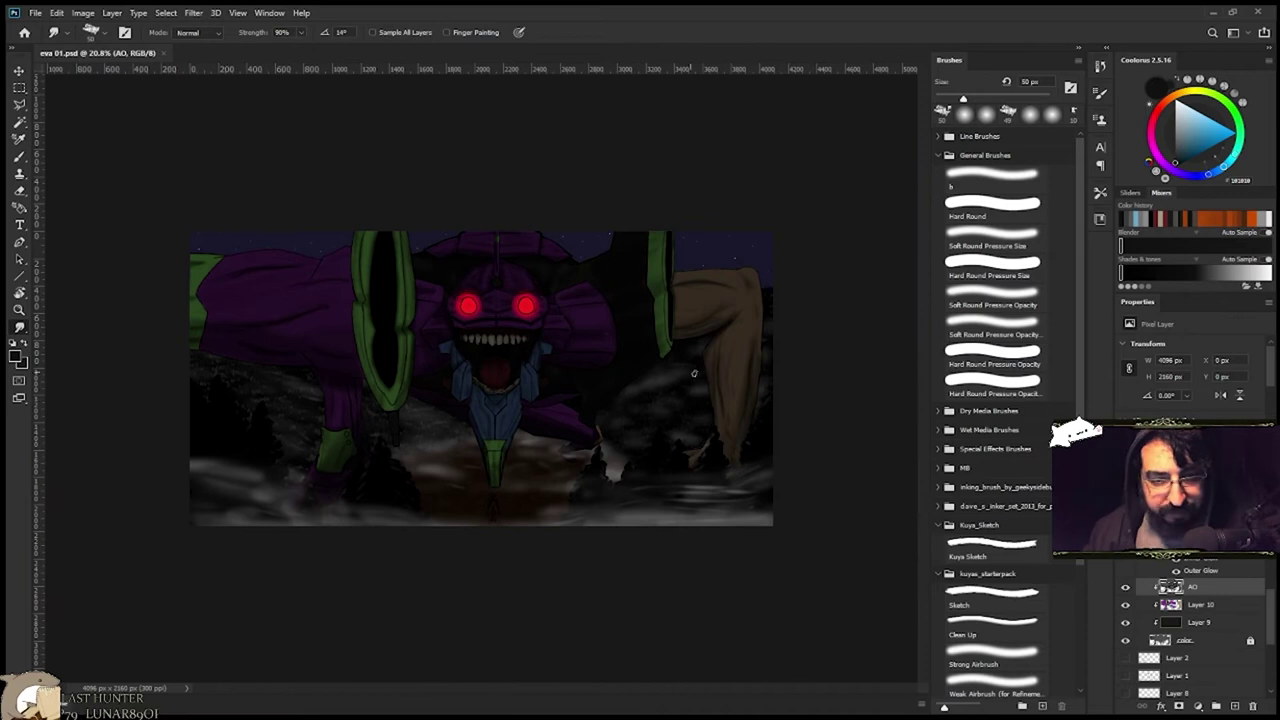
click(1125, 587)
Add a new layer clipped above AO and set up a light grey (#cacaca) soft round pressure opacity brush.
key(ctrl+shift+alt+n)
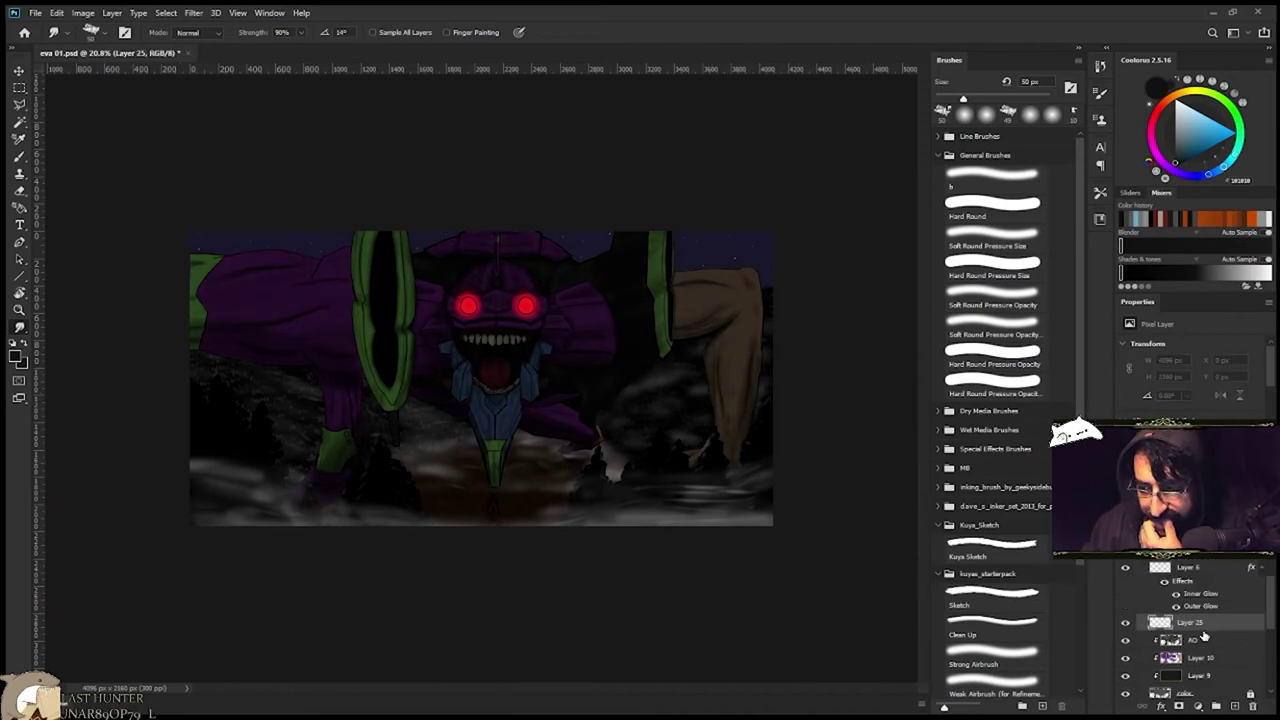
click(1175, 114)
click(990, 324)
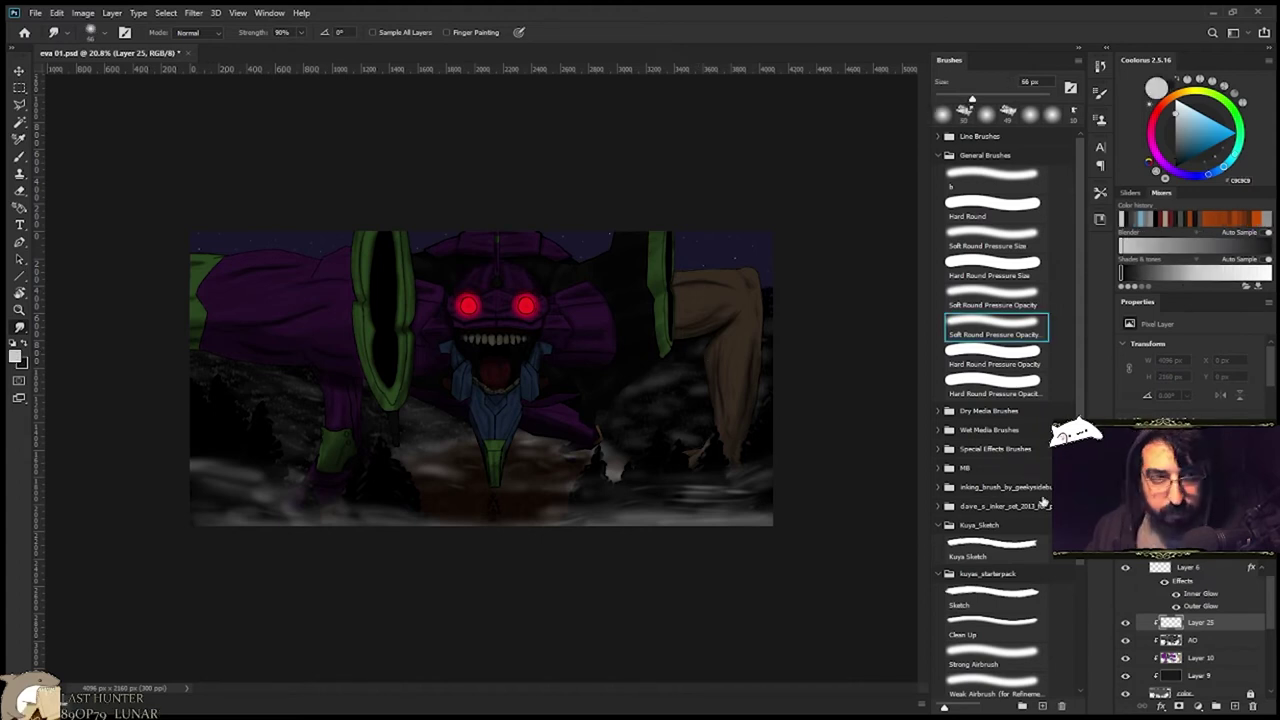
key(b)
drag(682, 278, 718, 279)
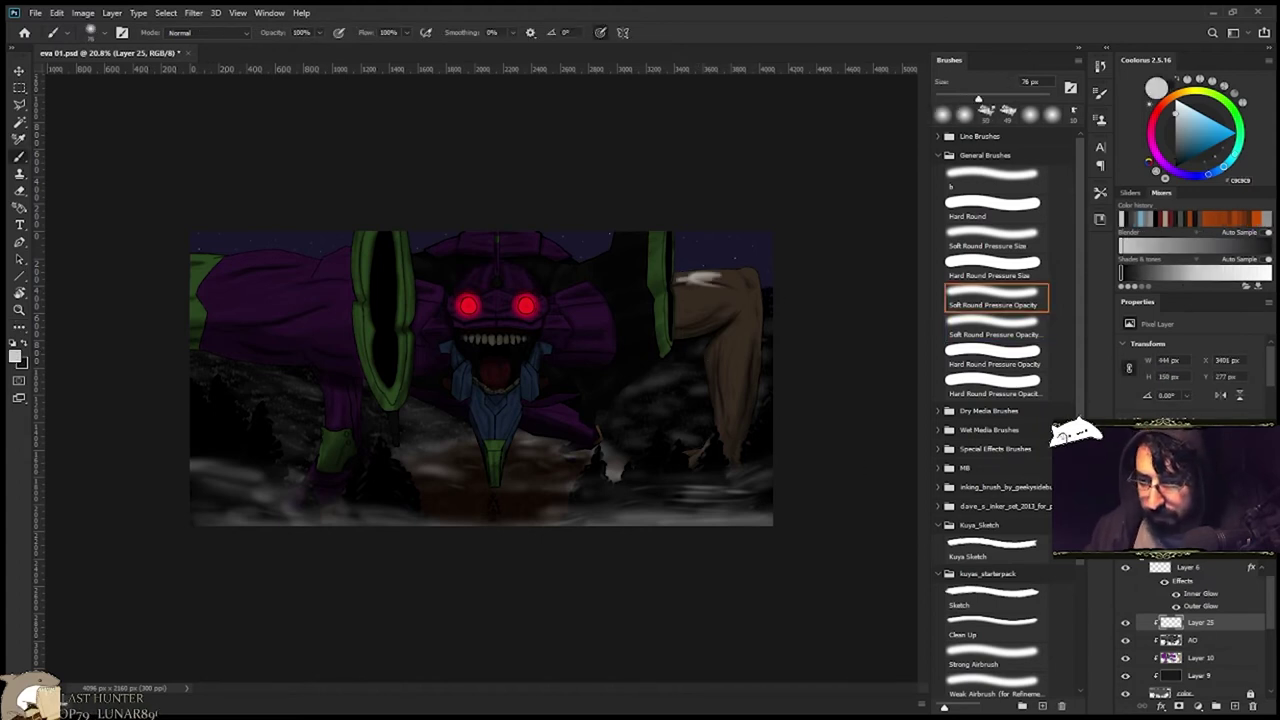
key(e)
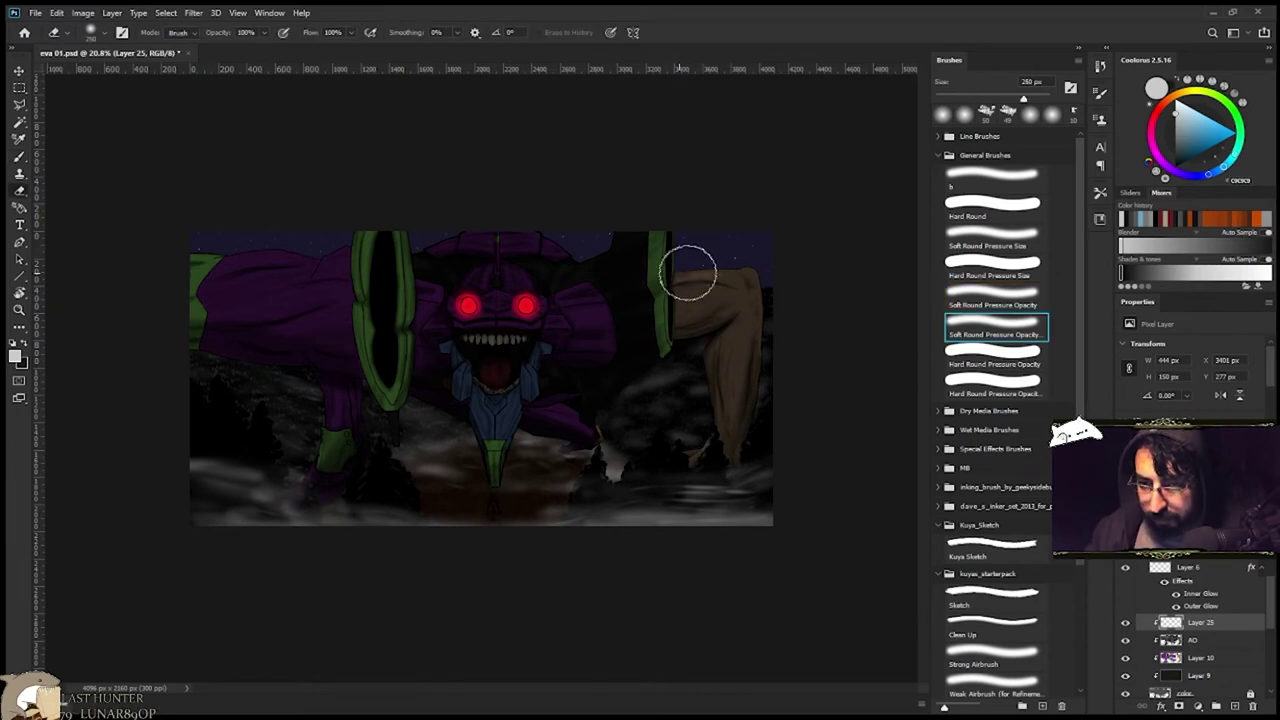
drag(689, 272, 704, 273)
Rename the new clipped layer as light and return to the brush.
key(b)
scroll(688, 270, up, 3)
double_click(1201, 622)
text(light)
key(Return)
Paint light grey highlights over the brown arm, the right green shoulder fin and the head with the 76 px soft brush.
drag(476, 323, 437, 311)
mouse_move(722, 258)
mouse_down()
mouse_move(804, 240)
mouse_move(708, 226)
mouse_move(704, 440)
mouse_up()
key(e)
key(b)
drag(559, 175, 577, 311)
drag(420, 326, 465, 288)
drag(435, 332, 543, 331)
drag(504, 408, 631, 450)
mouse_move(617, 352)
mouse_down()
mouse_move(571, 317)
mouse_move(520, 319)
mouse_up()
mouse_move(372, 332)
mouse_down()
mouse_move(505, 326)
mouse_move(484, 331)
mouse_up()
Rotate the canvas and paint highlights along the left green shoulder fin.
key(r)
mouse_move(453, 298)
mouse_down()
mouse_move(518, 345)
mouse_move(503, 363)
mouse_move(289, 454)
mouse_up()
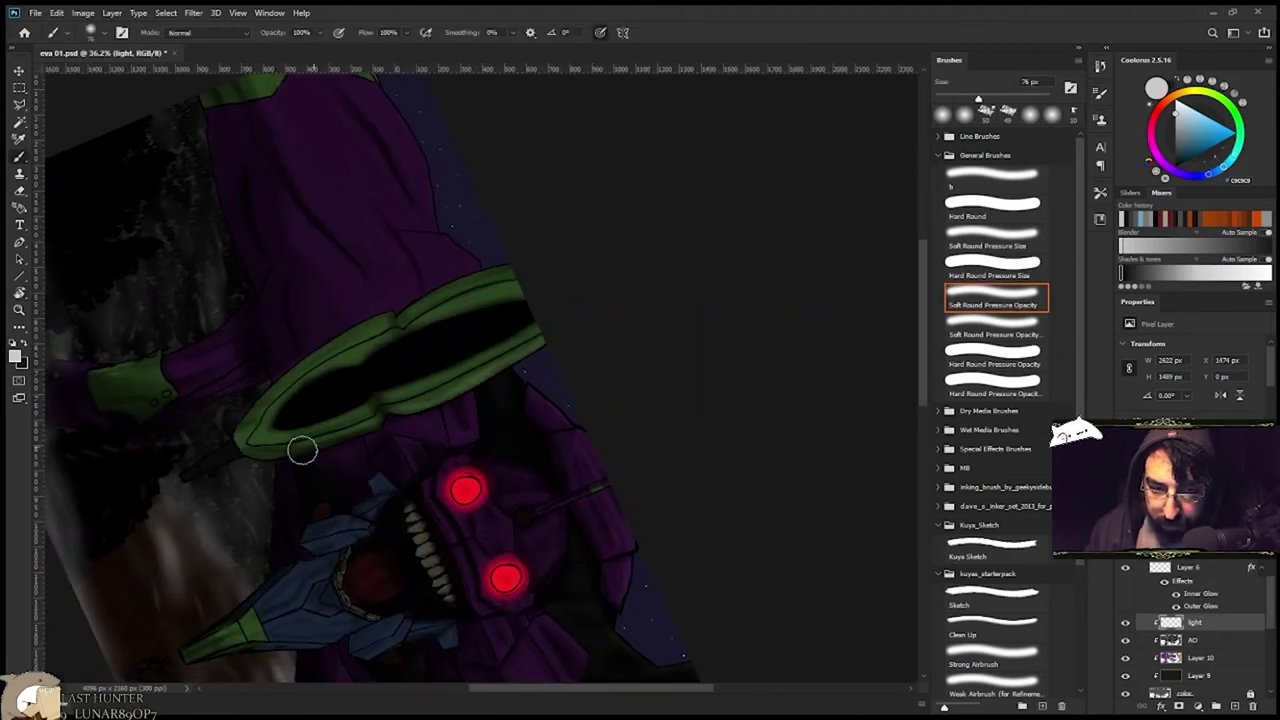
mouse_move(531, 295)
mouse_down()
mouse_move(287, 402)
mouse_move(512, 345)
mouse_up()
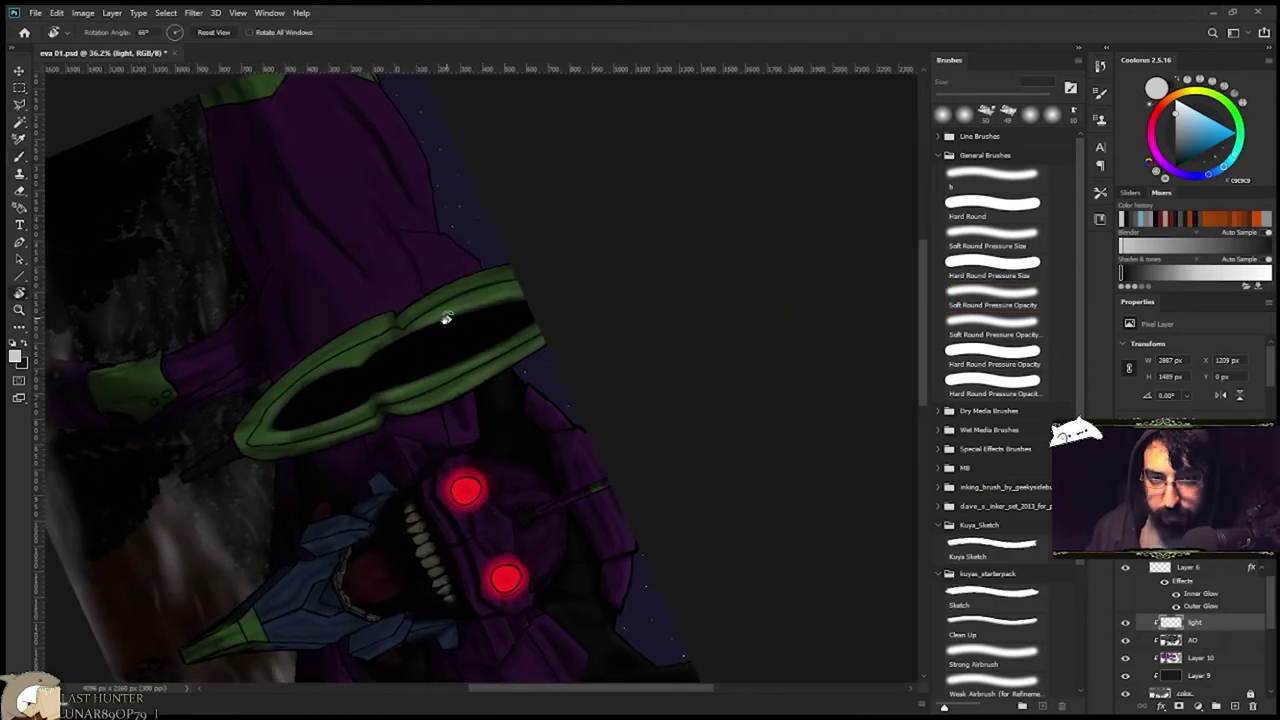
Highlight the left purple upper arm, its green cuff and the forearm with the 76 px soft brush.
key(r)
drag(447, 317, 414, 396)
drag(415, 396, 682, 284)
drag(372, 292, 394, 293)
drag(510, 276, 411, 300)
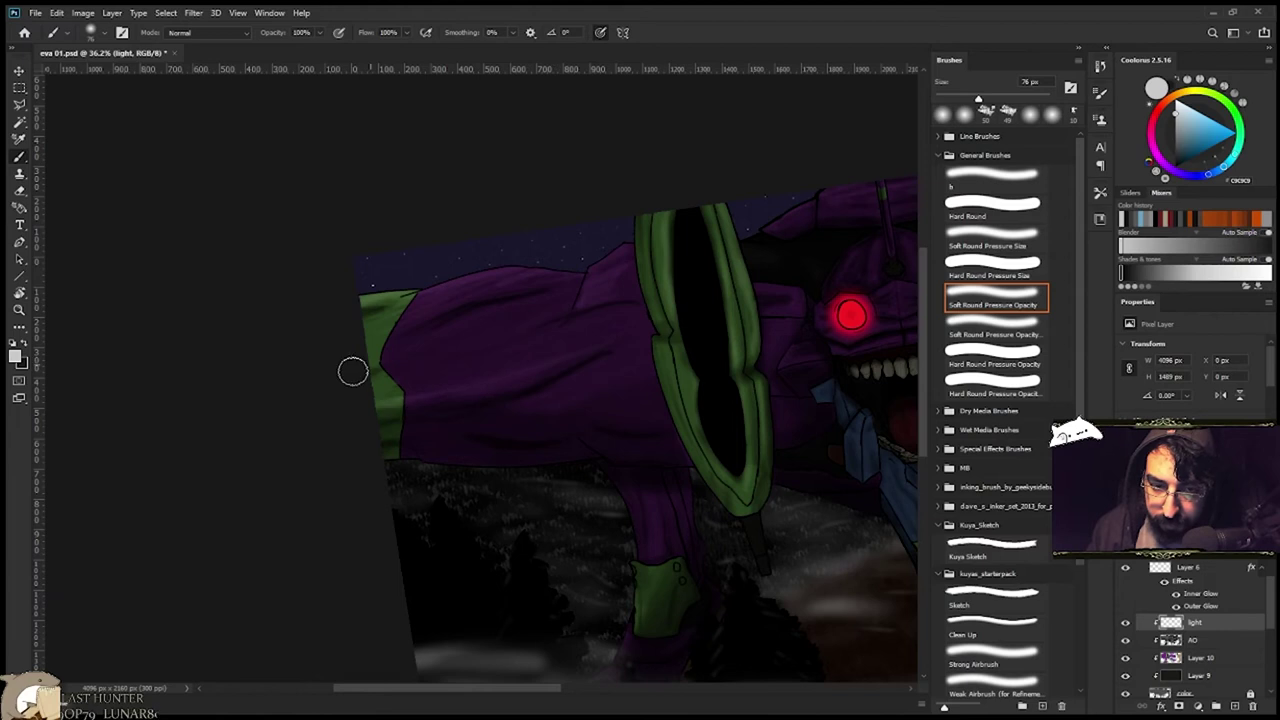
drag(503, 449, 534, 477)
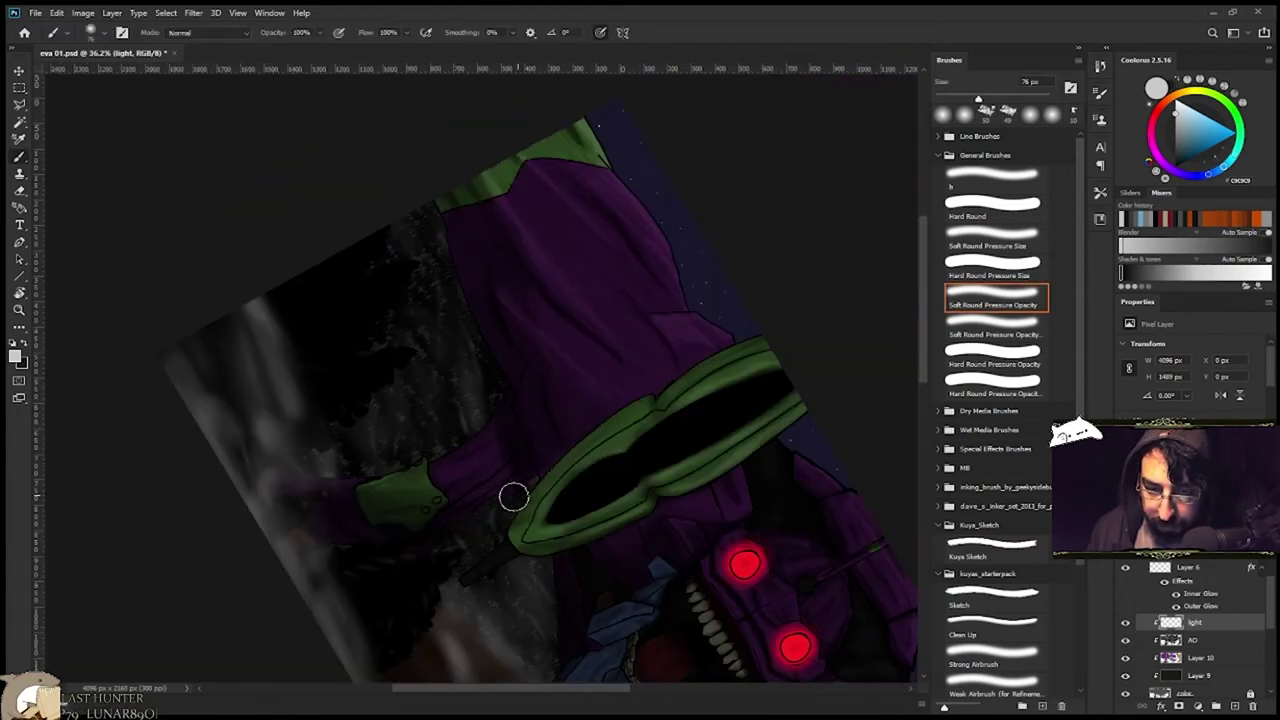
Highlight the muscle folds of the brown arm, changing to the next Soft Round Pressure Opacity brush at 76 px.
key(r)
mouse_move(406, 591)
mouse_down()
mouse_move(423, 486)
mouse_move(640, 306)
mouse_move(657, 218)
mouse_move(680, 255)
mouse_up()
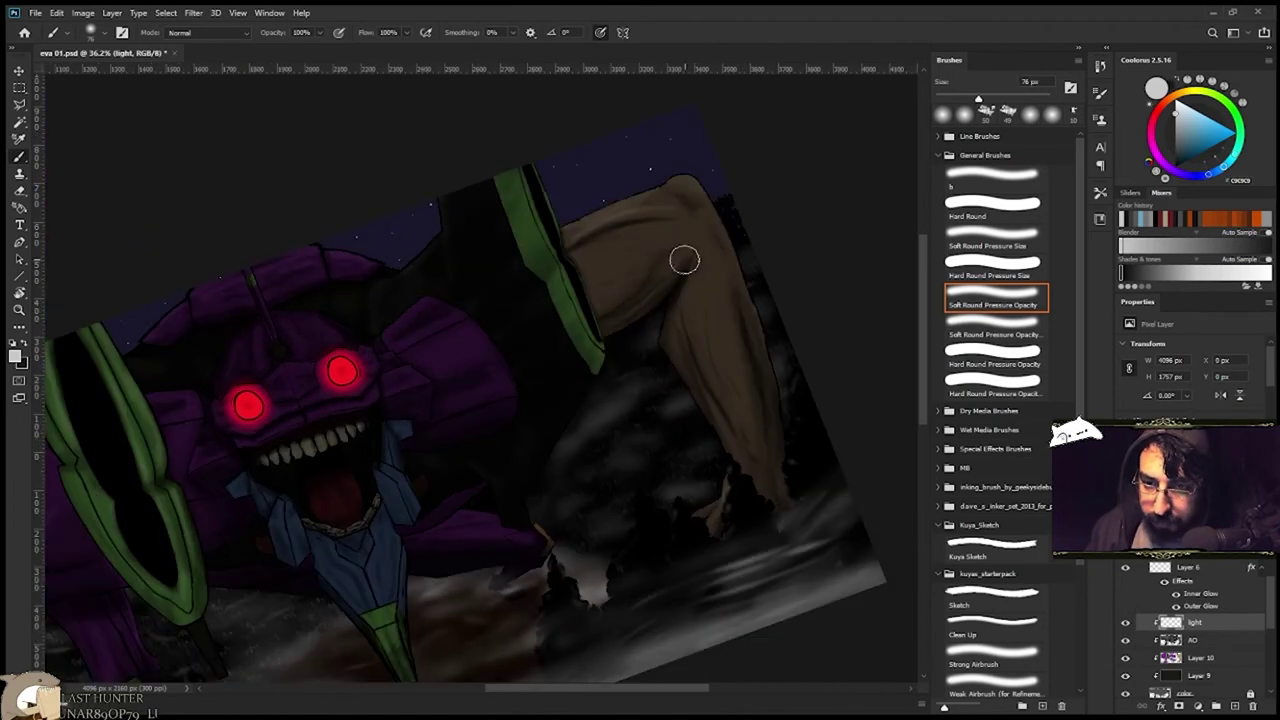
key(period)
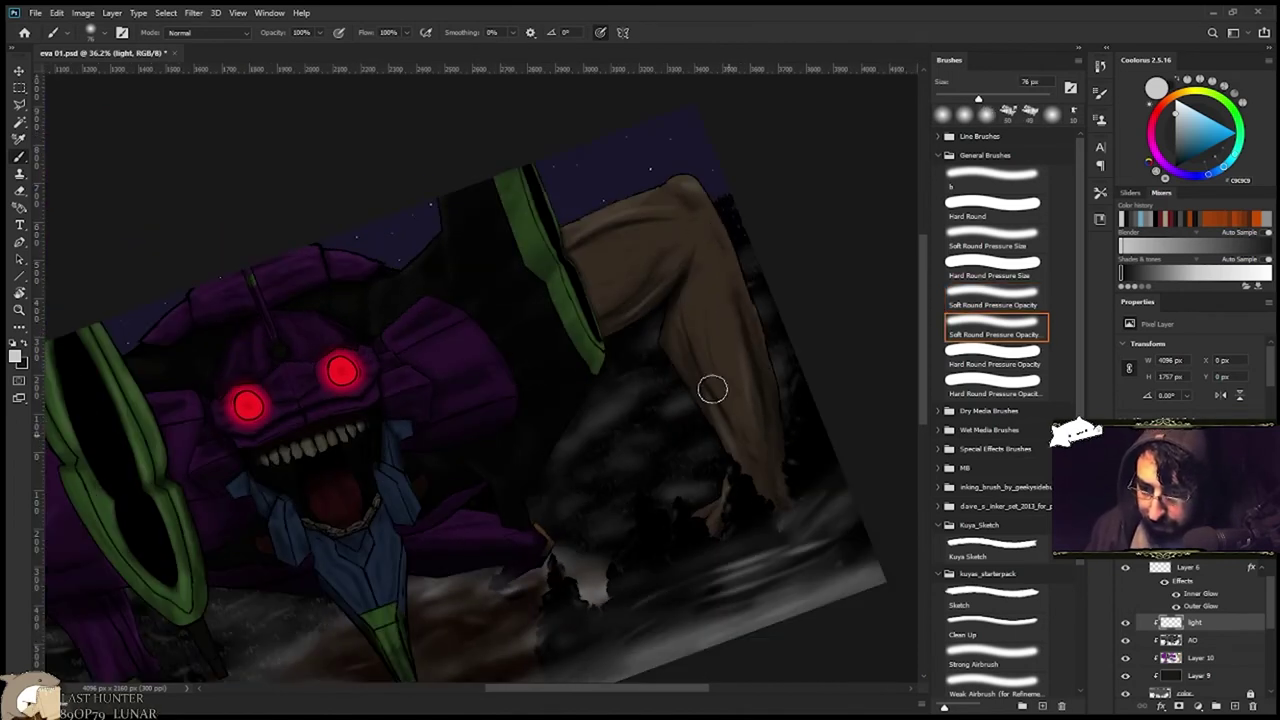
key(z)
drag(660, 459, 640, 457)
Rotate the canvas and paint highlights on the blue lower jaw and its green tip.
key(r)
drag(548, 212, 652, 435)
key(r)
mouse_move(609, 375)
mouse_down()
mouse_move(533, 336)
mouse_move(688, 307)
mouse_up()
key(space)
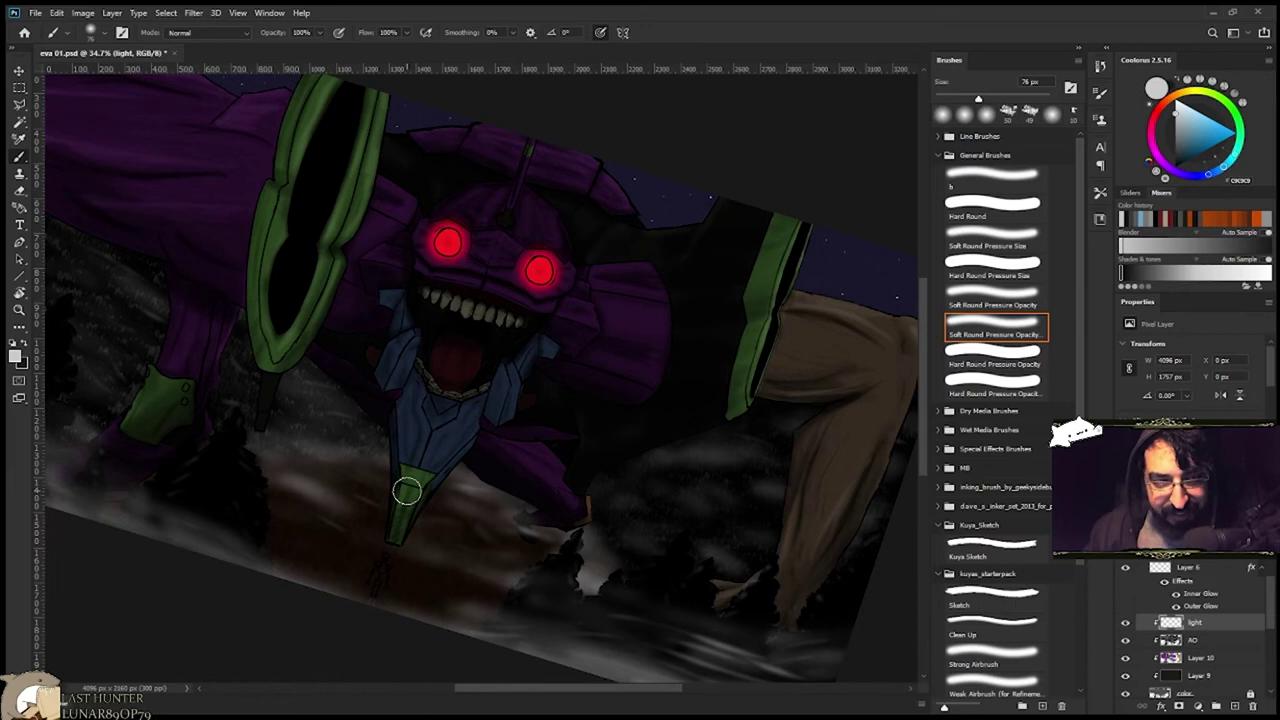
drag(414, 490, 434, 474)
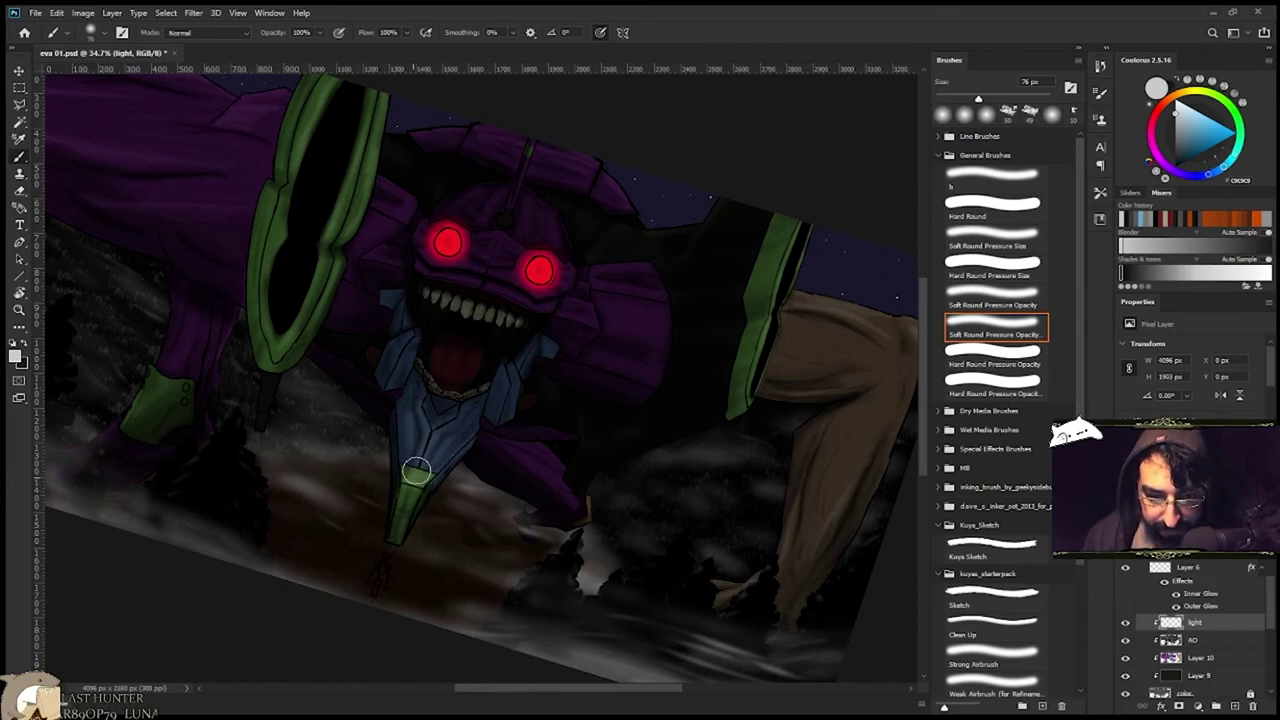
key(space)
Highlight the purple forehead ridges, the head's side plates and the crest above the head.
drag(630, 275, 548, 387)
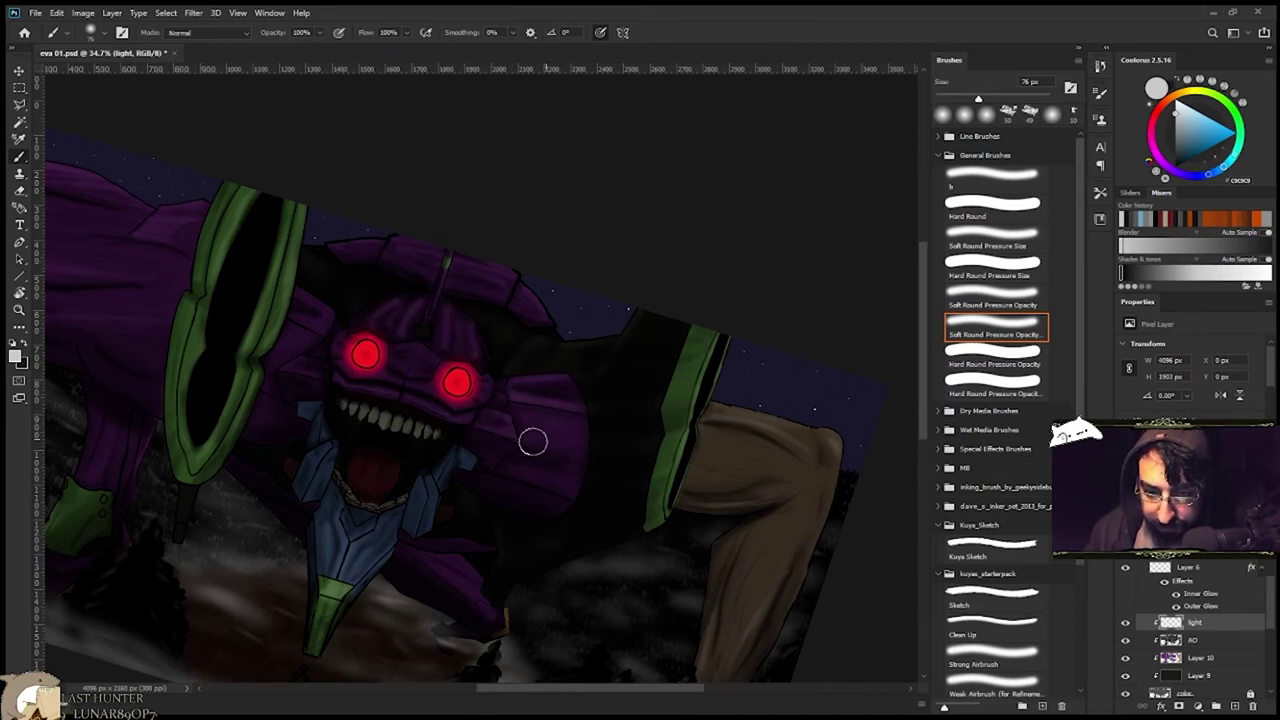
key(space)
drag(545, 483, 647, 517)
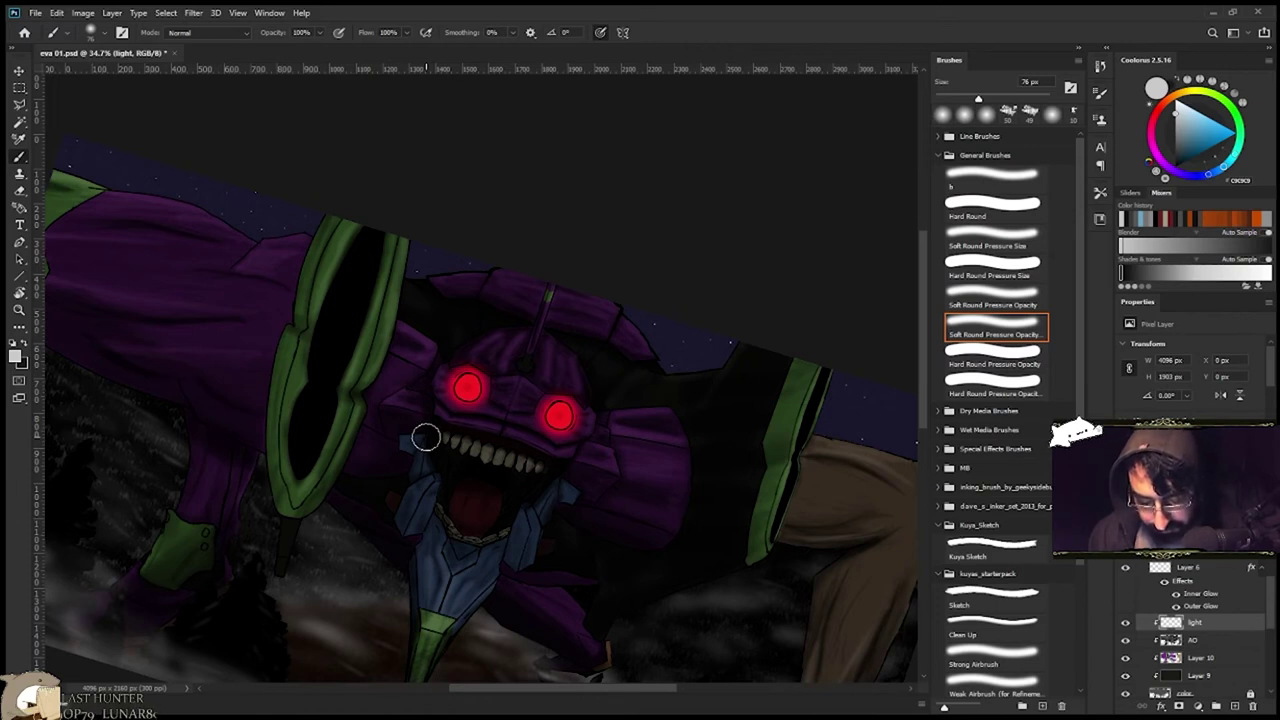
key(r)
drag(485, 265, 406, 286)
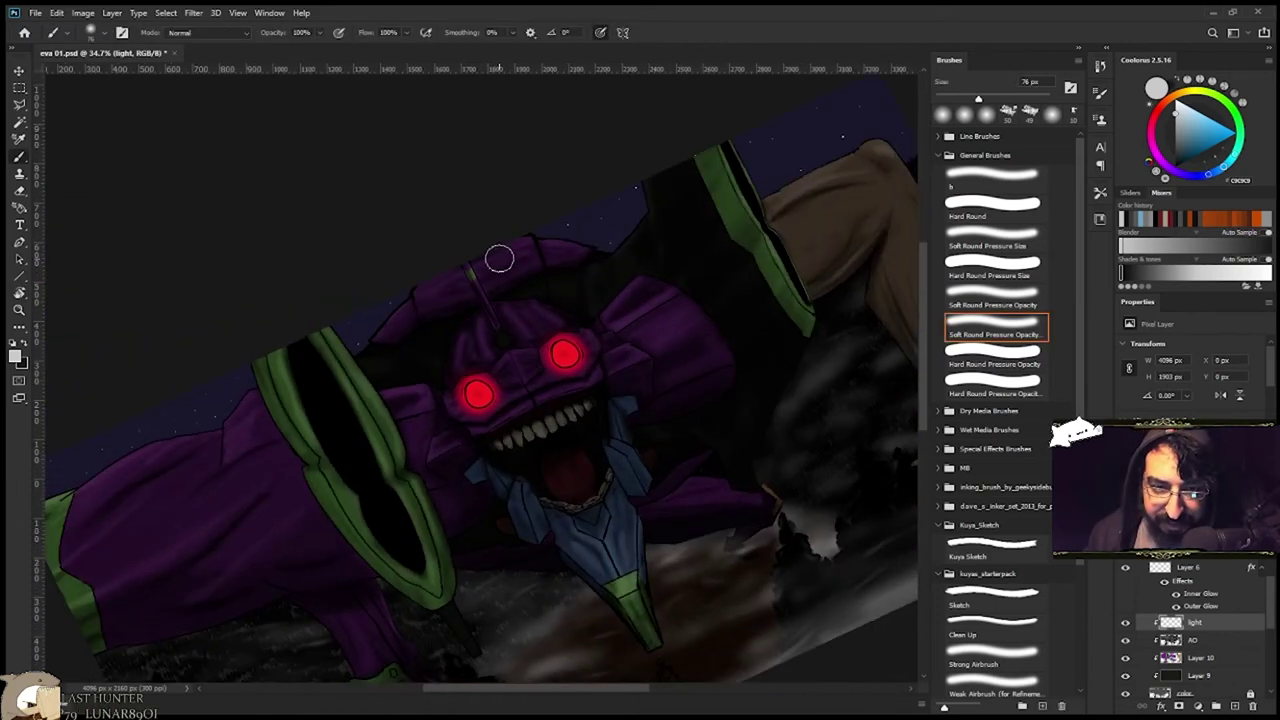
Strengthen the highlights on the left green shoulder fin from a rotated view.
key(space)
mouse_move(425, 335)
mouse_down()
mouse_move(556, 255)
mouse_move(651, 334)
mouse_move(434, 380)
mouse_up()
key(r)
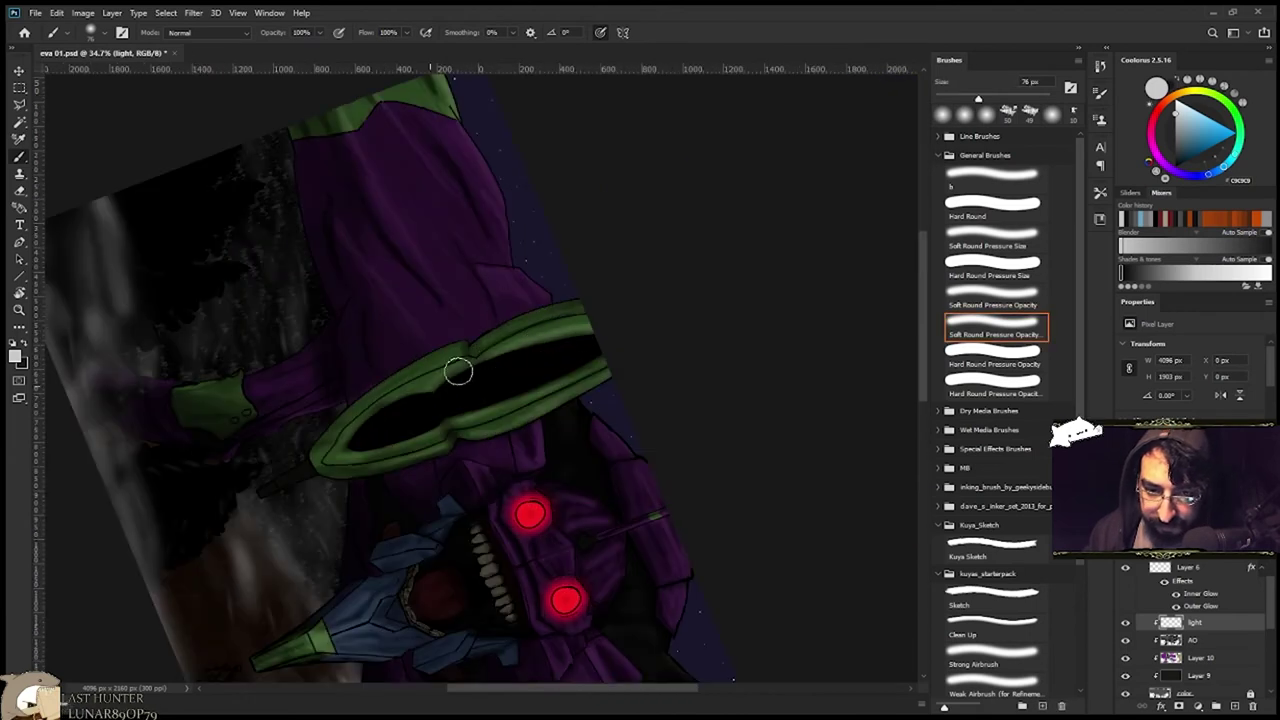
key(r)
drag(441, 459, 477, 440)
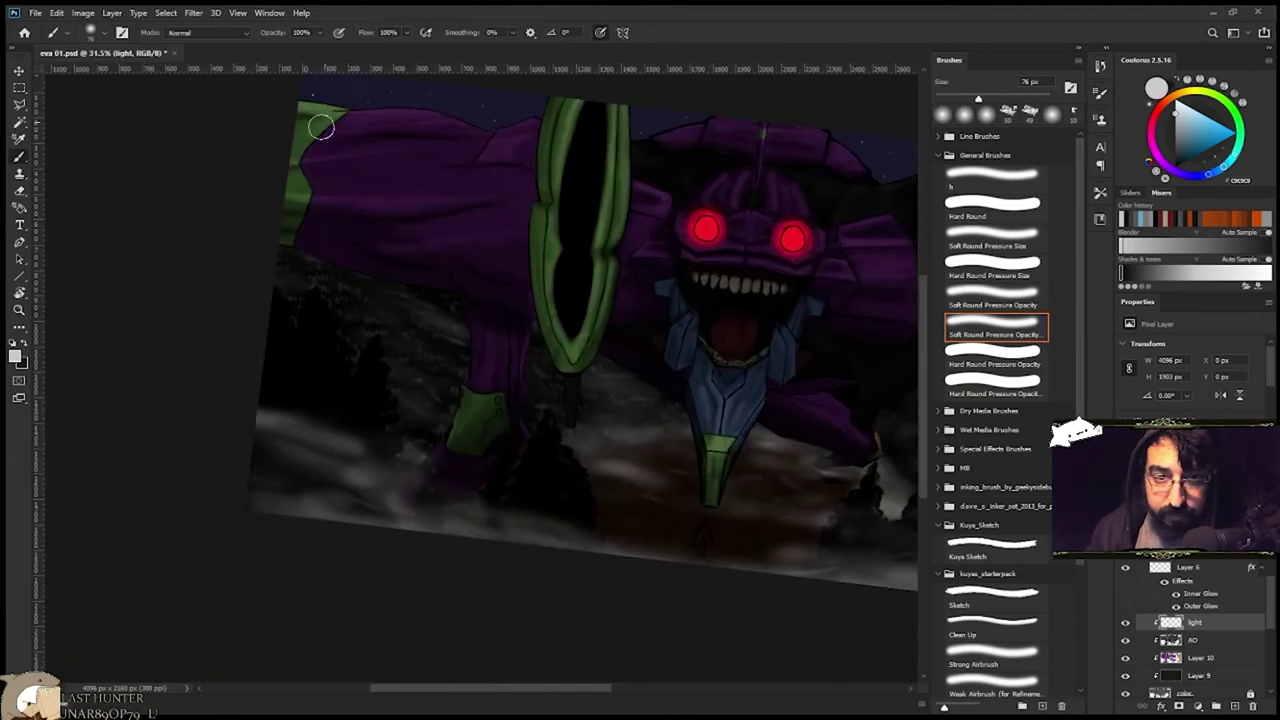
Brighten the highlights on both arms with the 76 px soft brush and reset the canvas rotation.
key(space)
drag(830, 255, 335, 233)
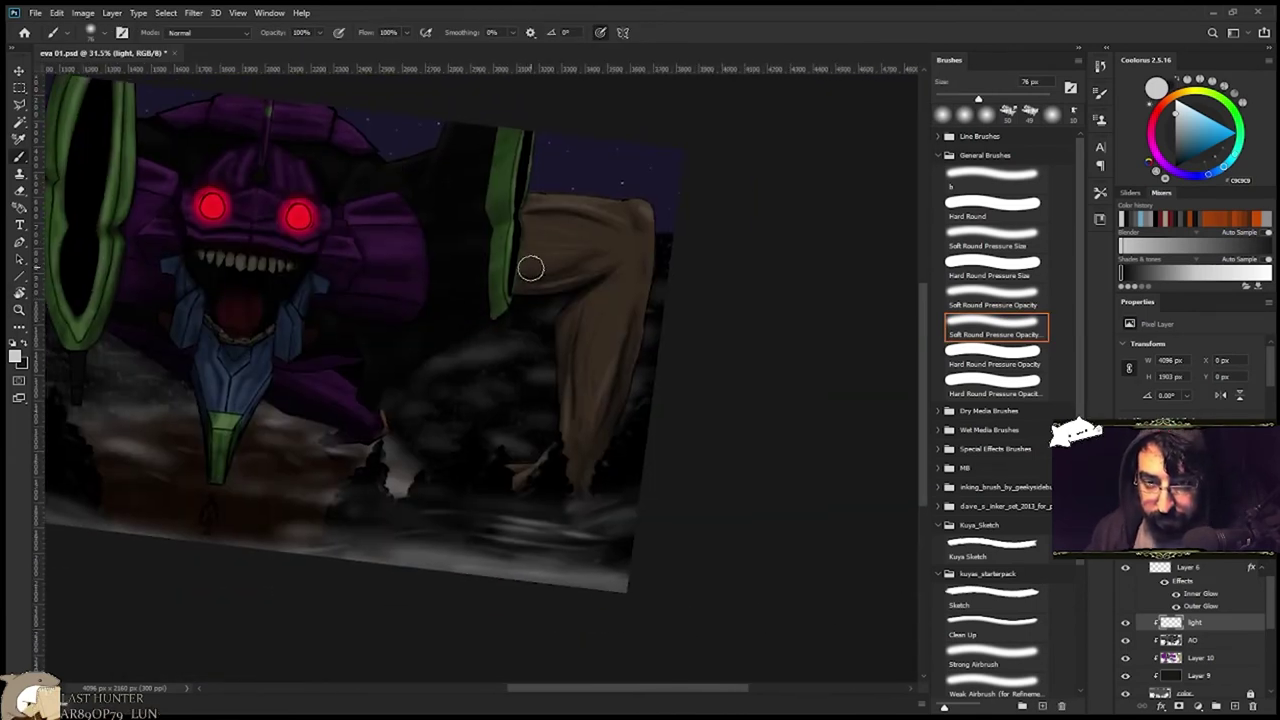
key(space)
drag(432, 328, 620, 409)
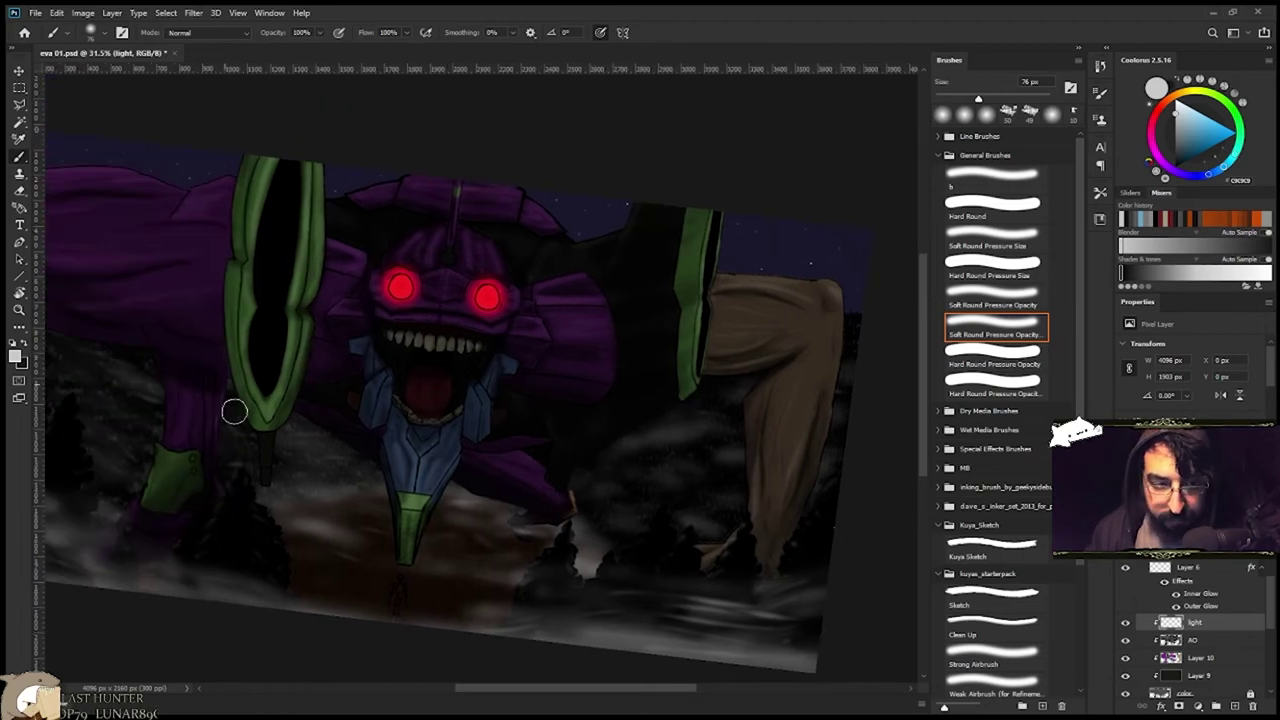
key(Escape)
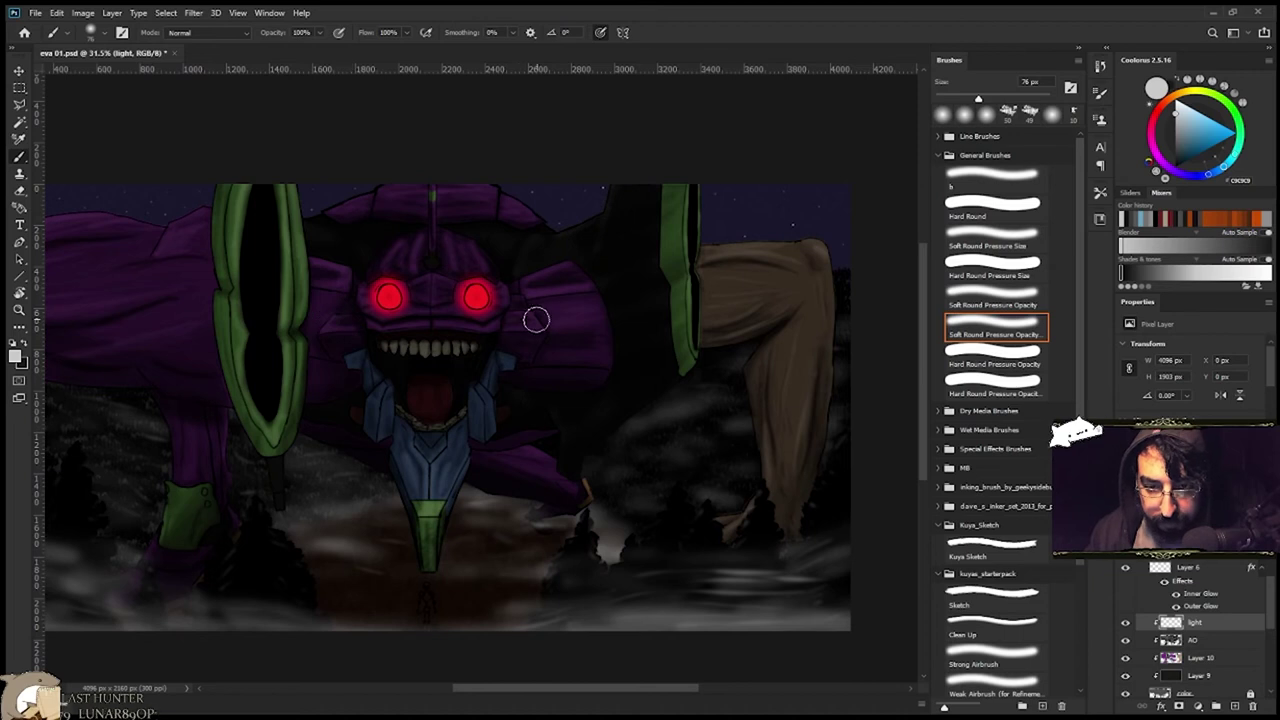
Paint brighter highlights on the purple plates on both sides of the head and refine the forehead.
scroll(350, 340, up, 5)
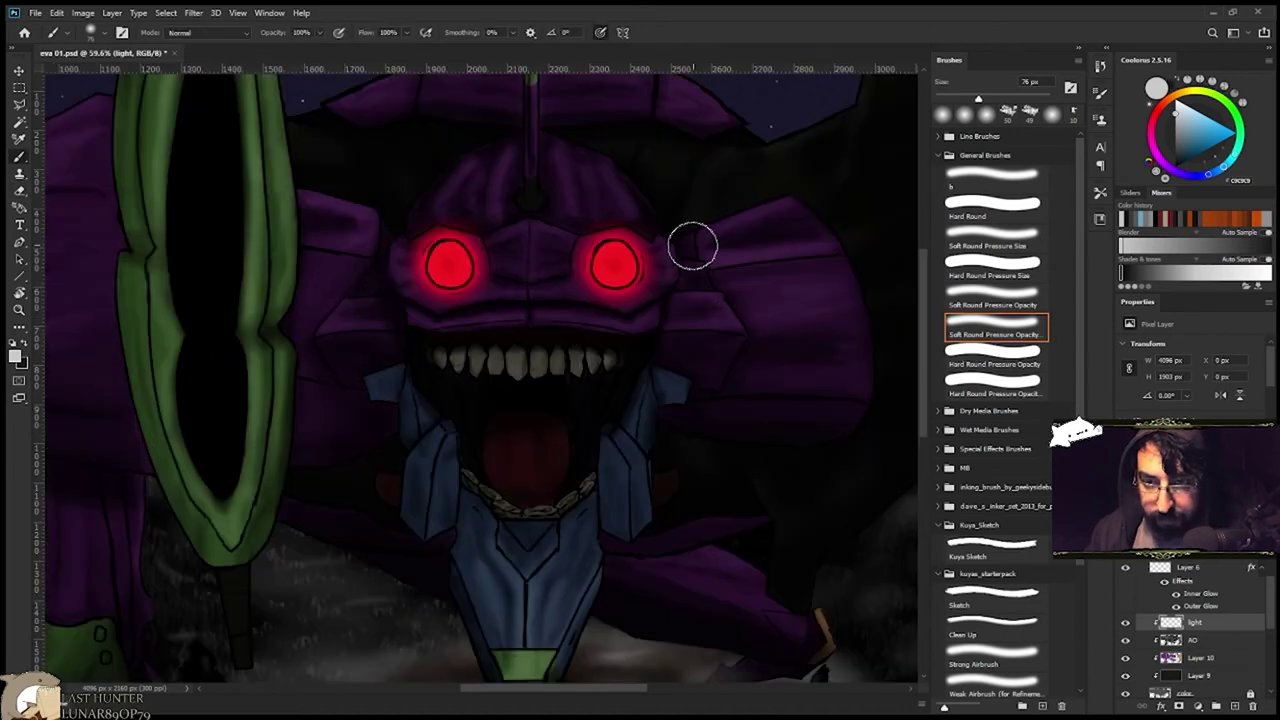
drag(768, 224, 707, 230)
drag(329, 195, 450, 256)
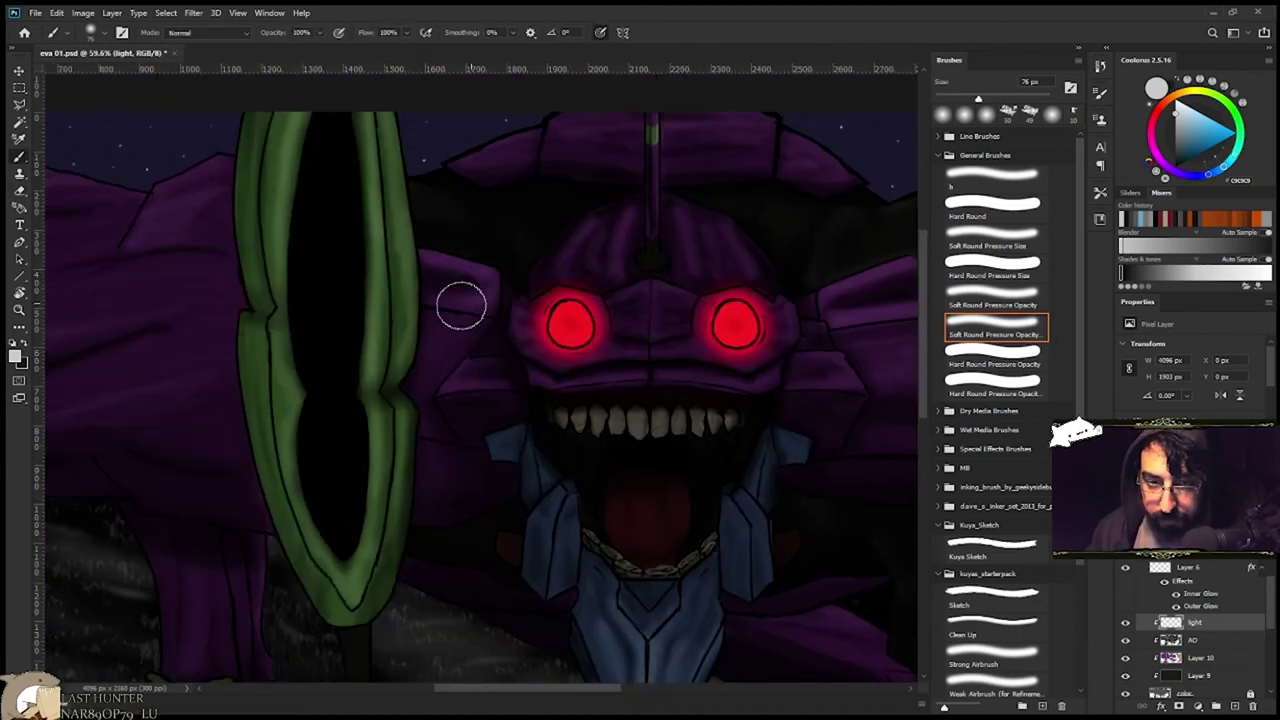
scroll(461, 307, down, 5)
scroll(597, 311, up, 6)
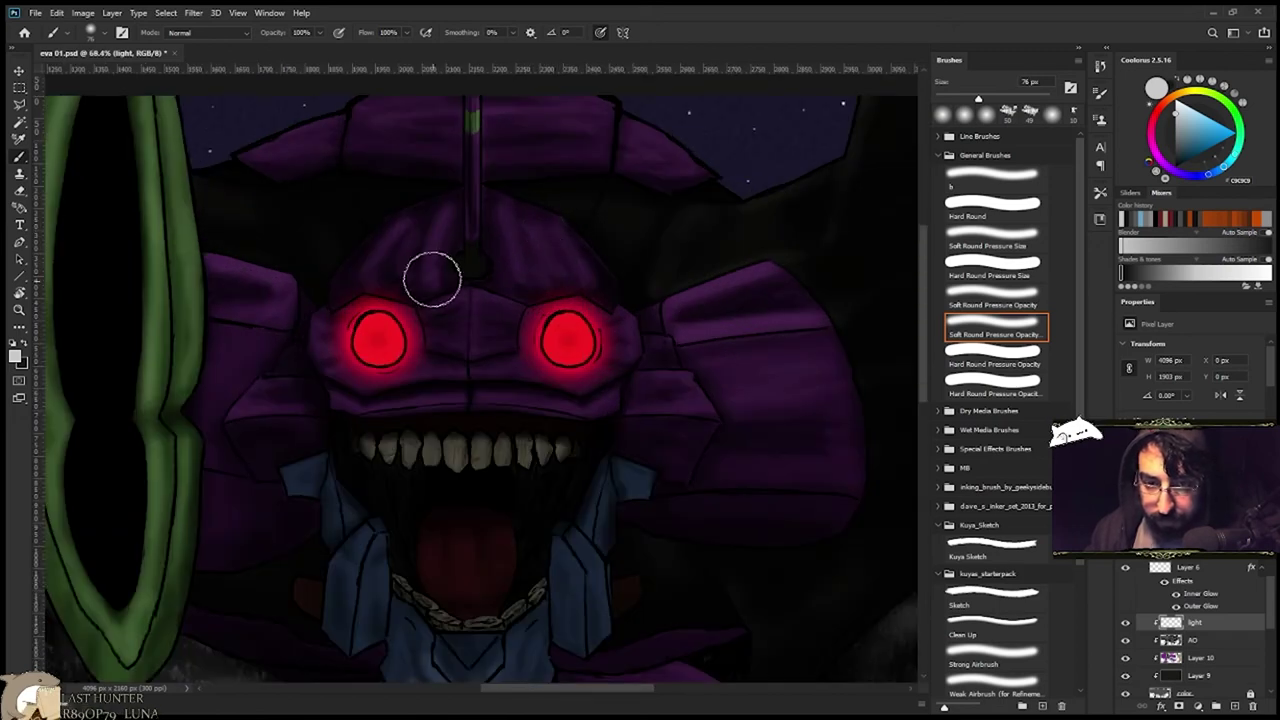
Add highlights to the green jaw tip and the left forearm's green guard.
scroll(498, 245, down, 4)
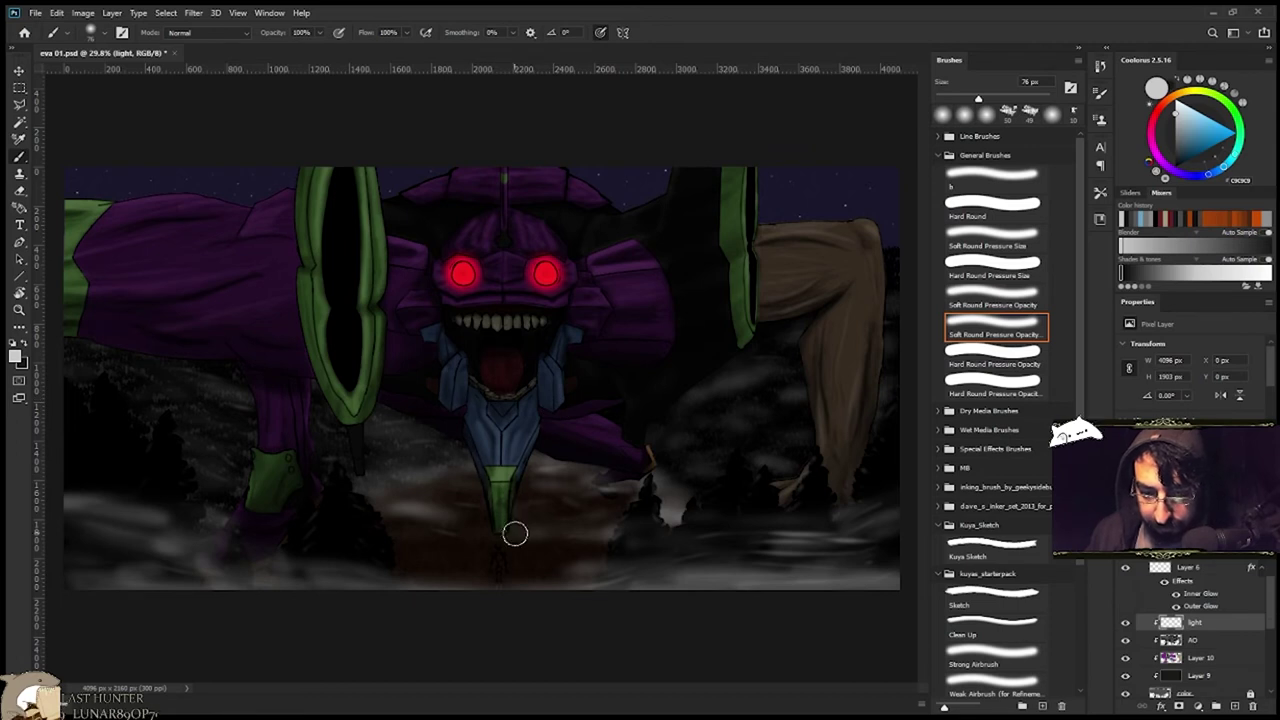
scroll(563, 489, up, 2)
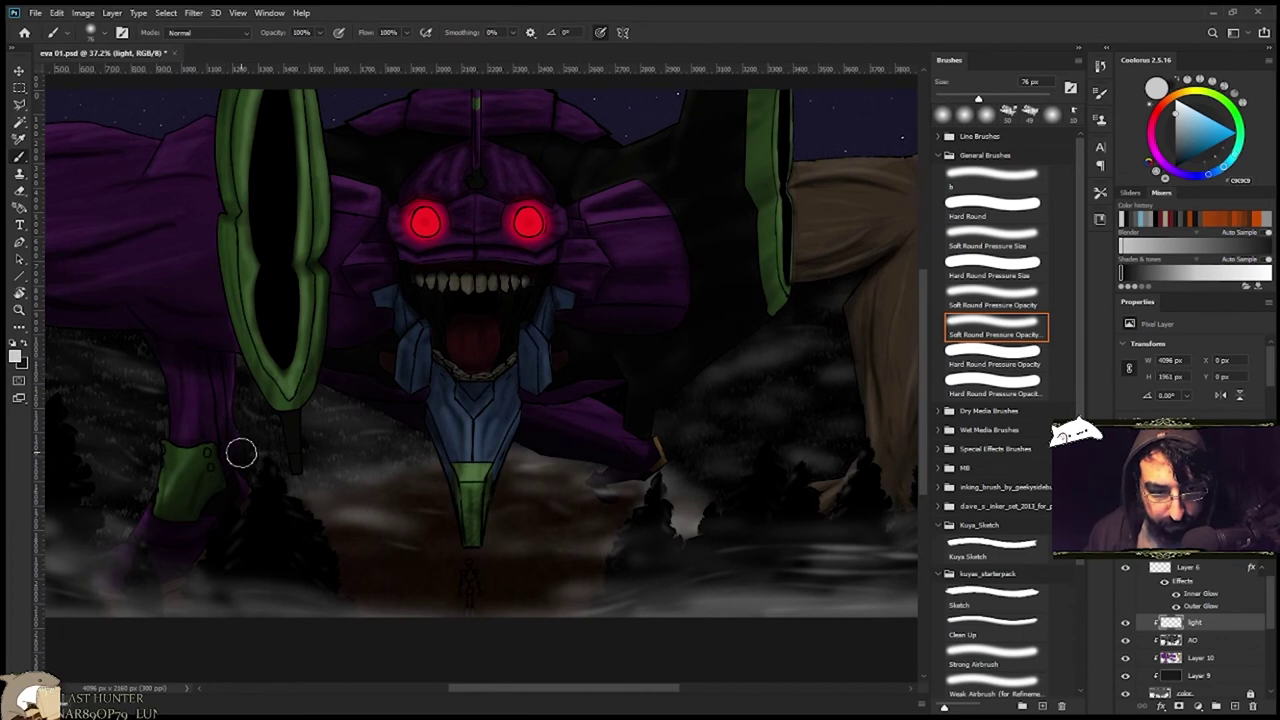
scroll(242, 455, down, 2)
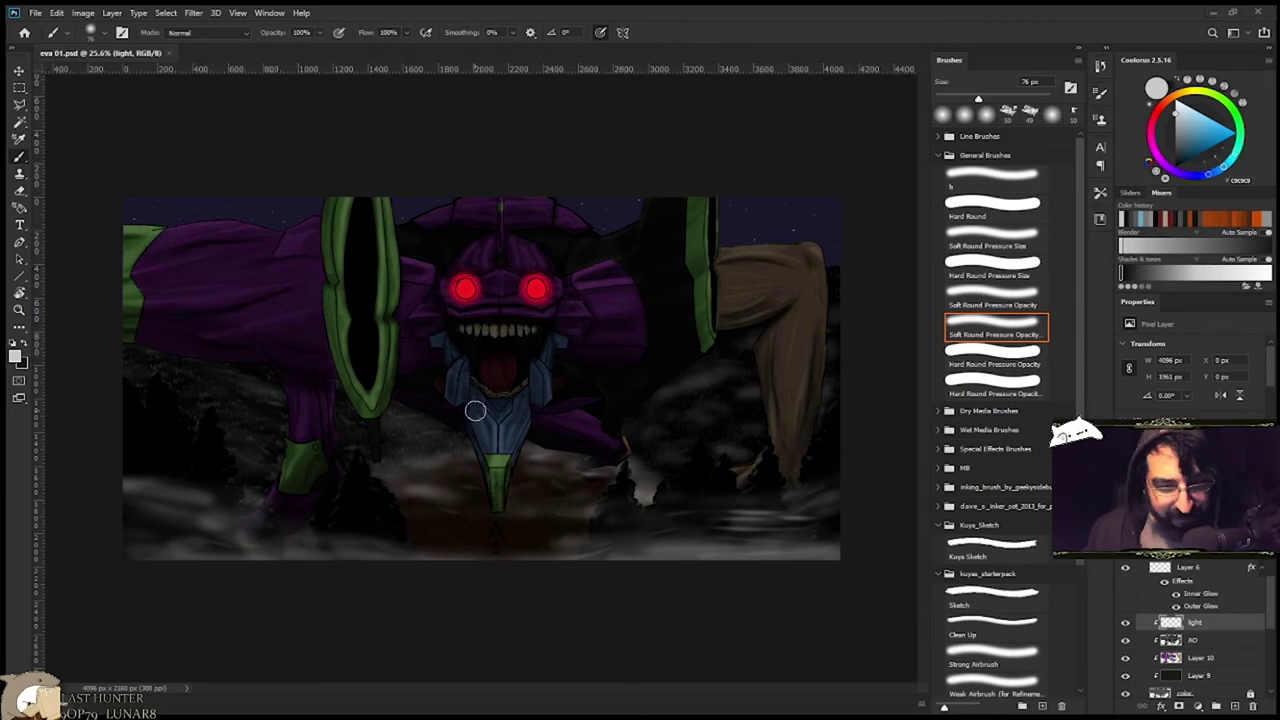
Refine the highlights around the blue jaw, the mouth and the right side plate of the head.
scroll(490, 428, up, 6)
scroll(528, 440, down, 4)
scroll(530, 370, up, 3)
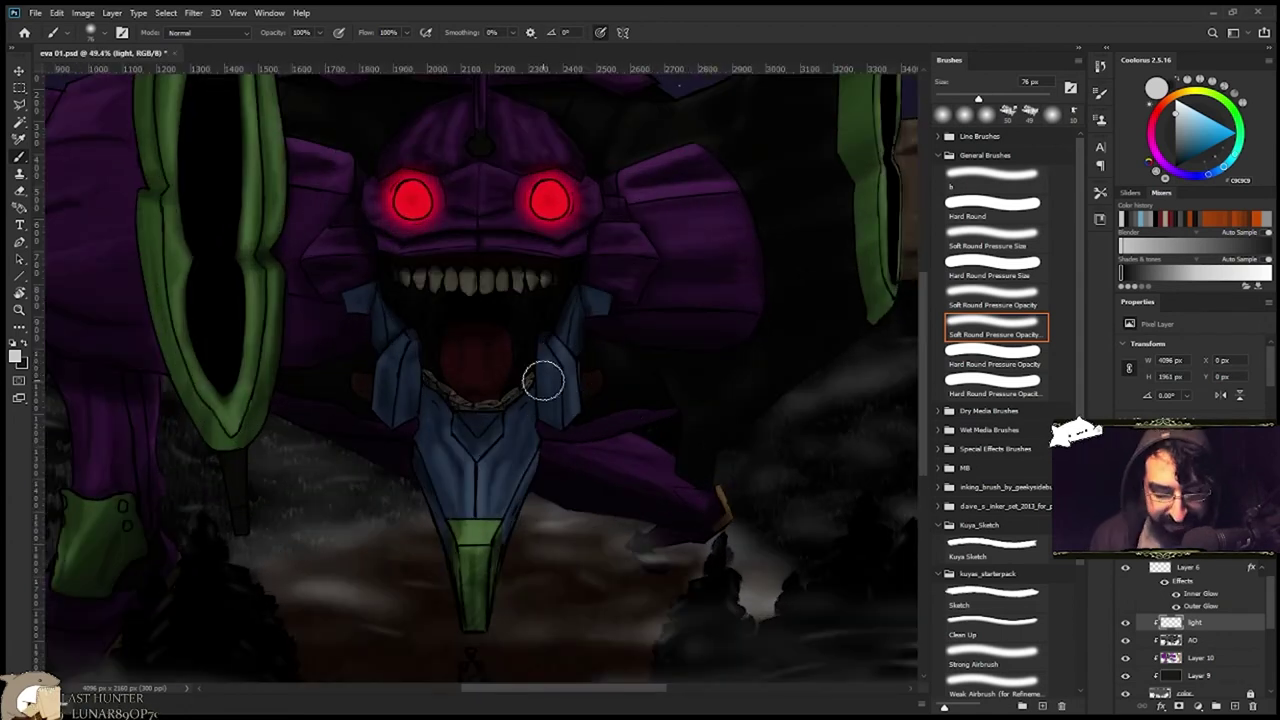
scroll(478, 373, down, 1)
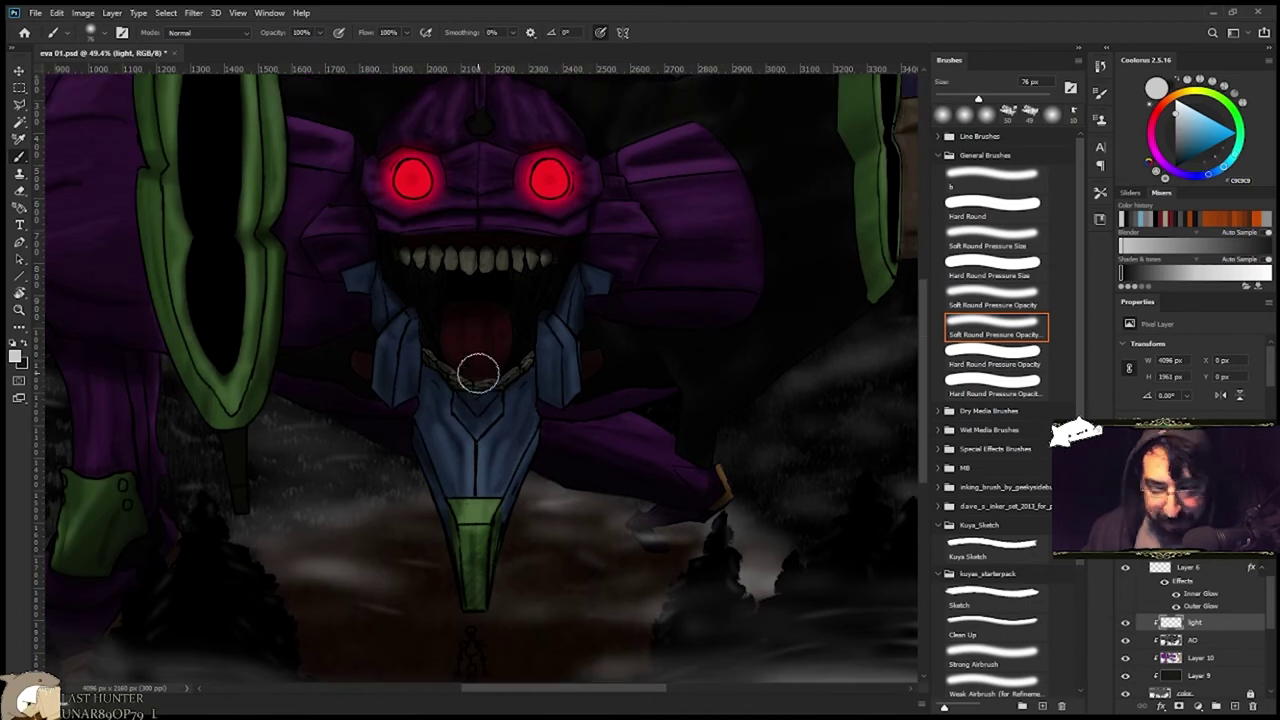
scroll(478, 373, up, 1)
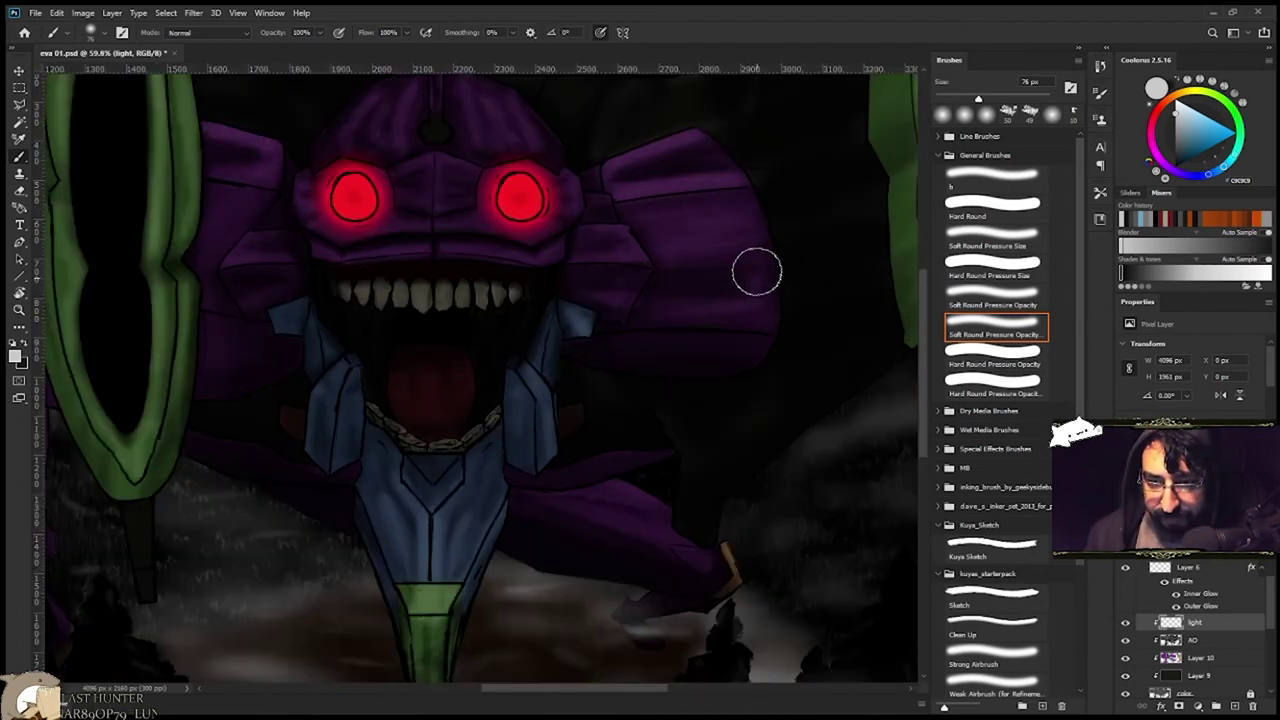
scroll(740, 309, down, 3)
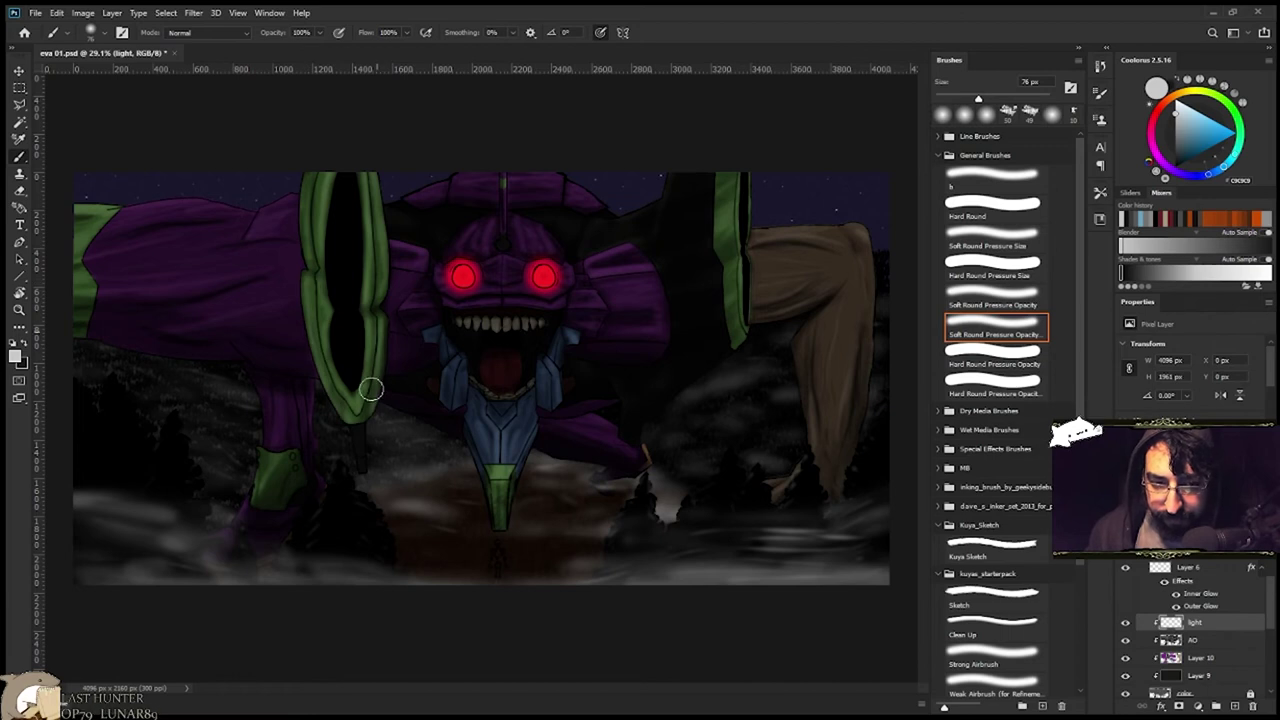
Fill in the black bolt holes on the green forearm guard on Layer 10 with the 10 px Kuya Sketch brush and save.
key(ctrl+s)
click(1200, 658)
scroll(296, 465, up, 8)
click(992, 548)
alt+click(290, 452)
drag(294, 474, 288, 467)
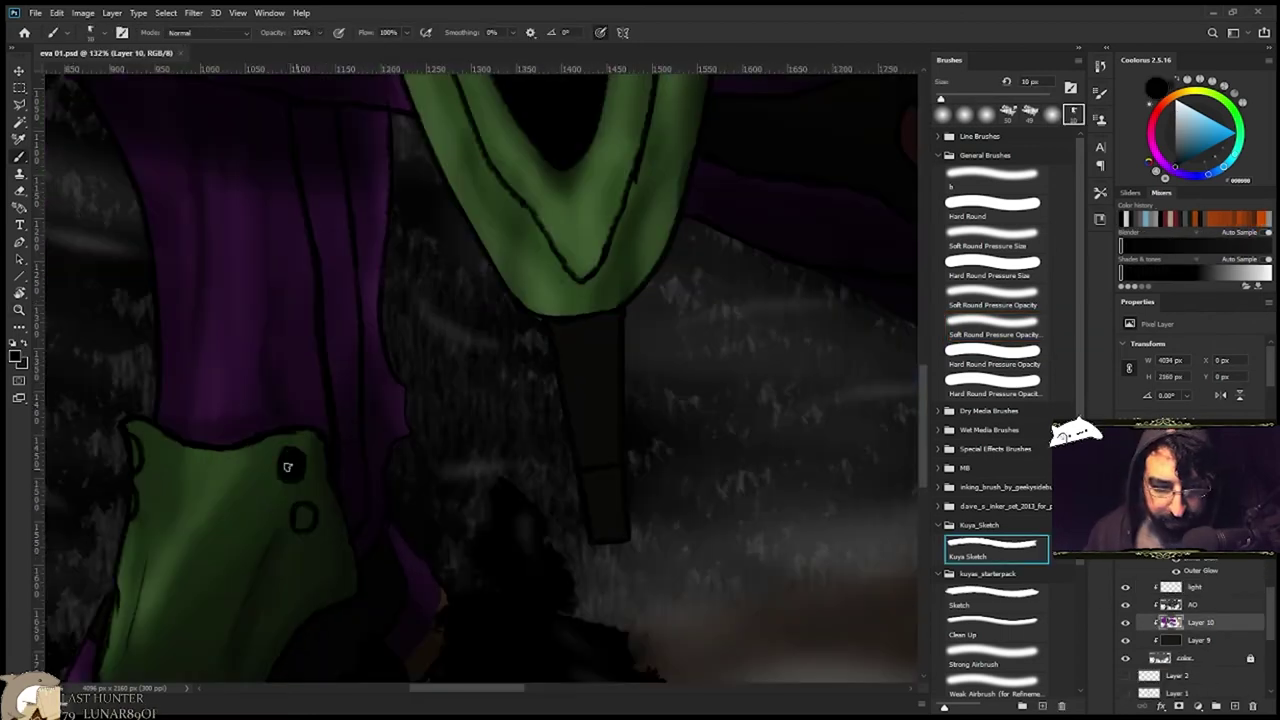
scroll(290, 467, down, 9)
key(ctrl+s)
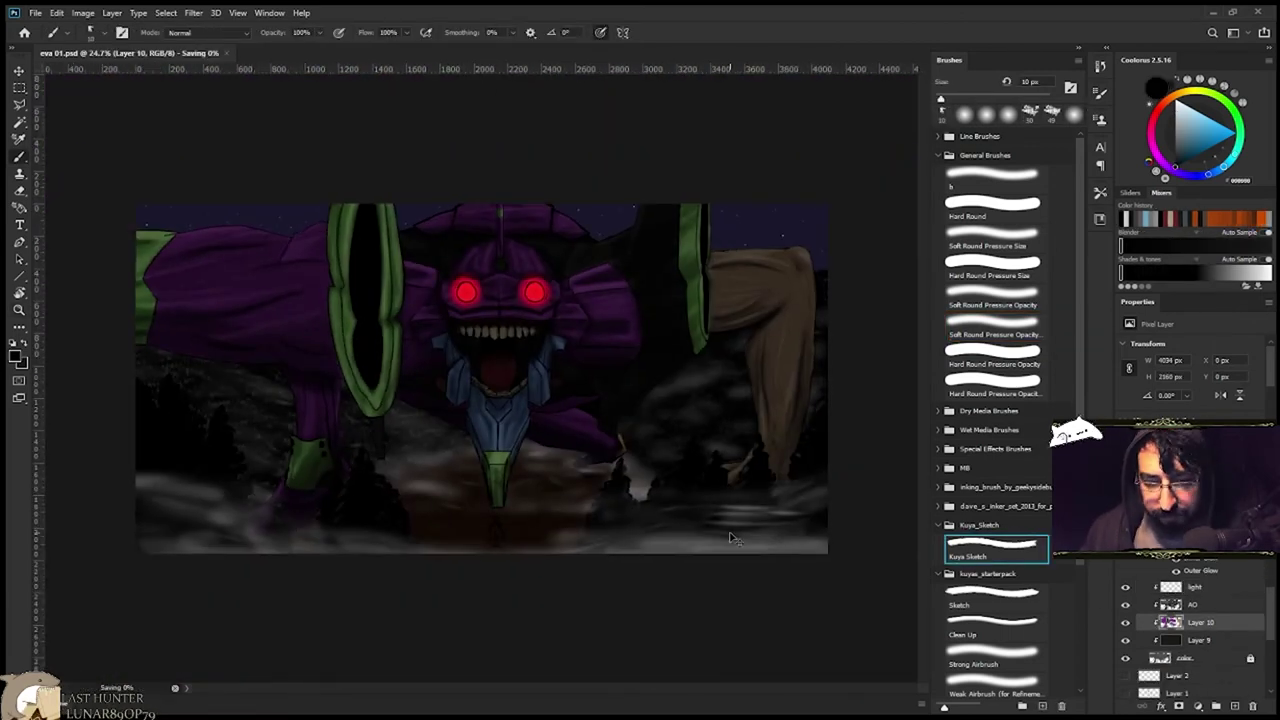
Collapse the color group, select the sketch layer in the sketch group and toggle its visibility to check the line art.
scroll(1190, 640, up, 5)
click(1140, 640)
click(1140, 622)
click(1125, 657)
click(1125, 657)
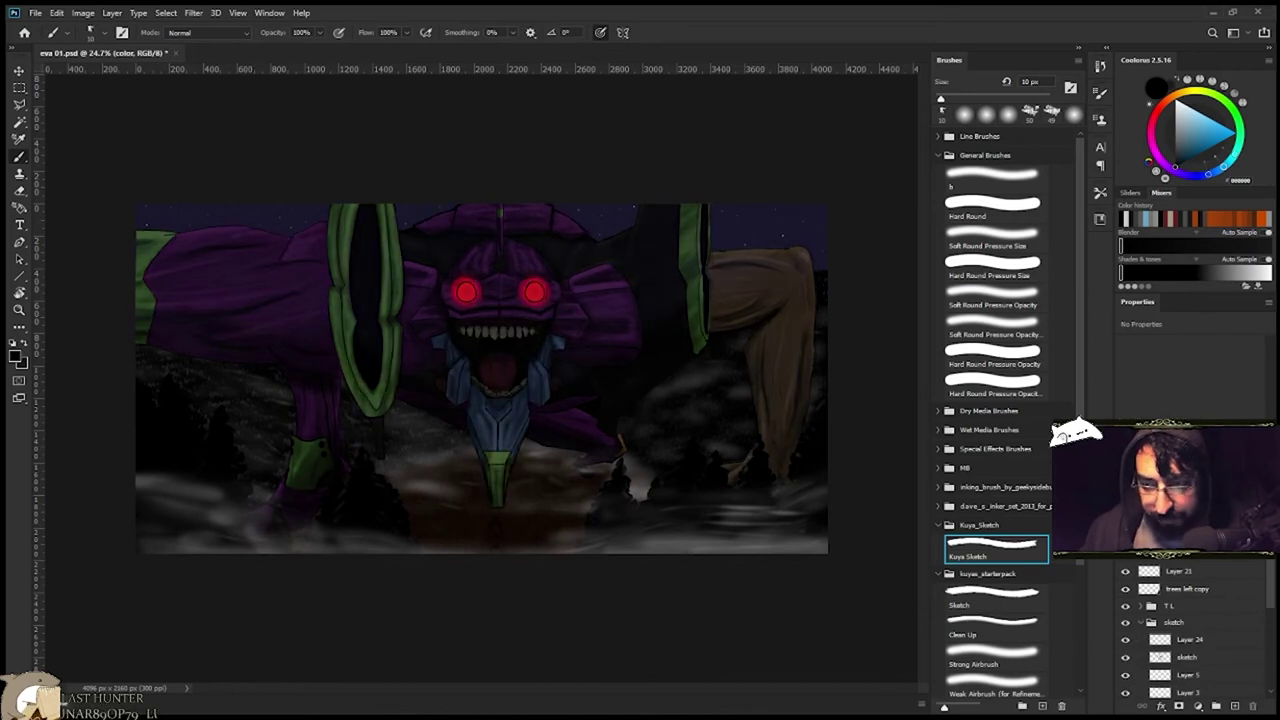
click(1188, 657)
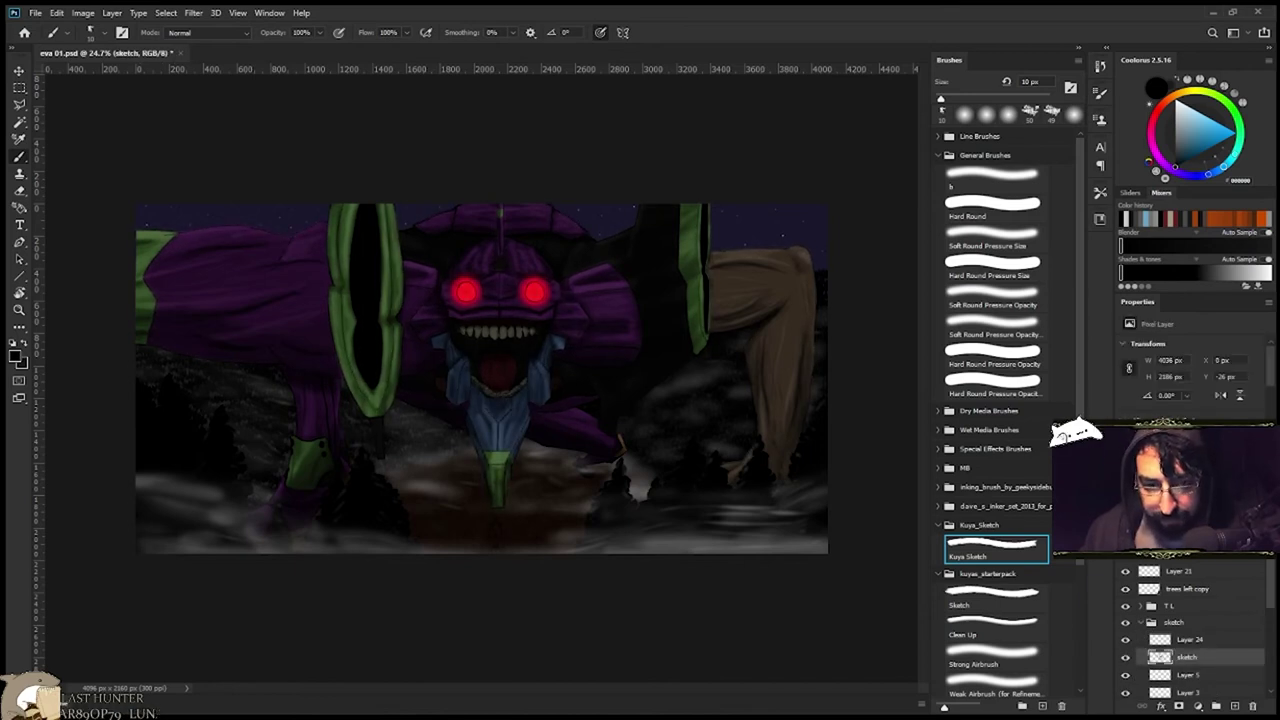
click(1126, 657)
click(1126, 657)
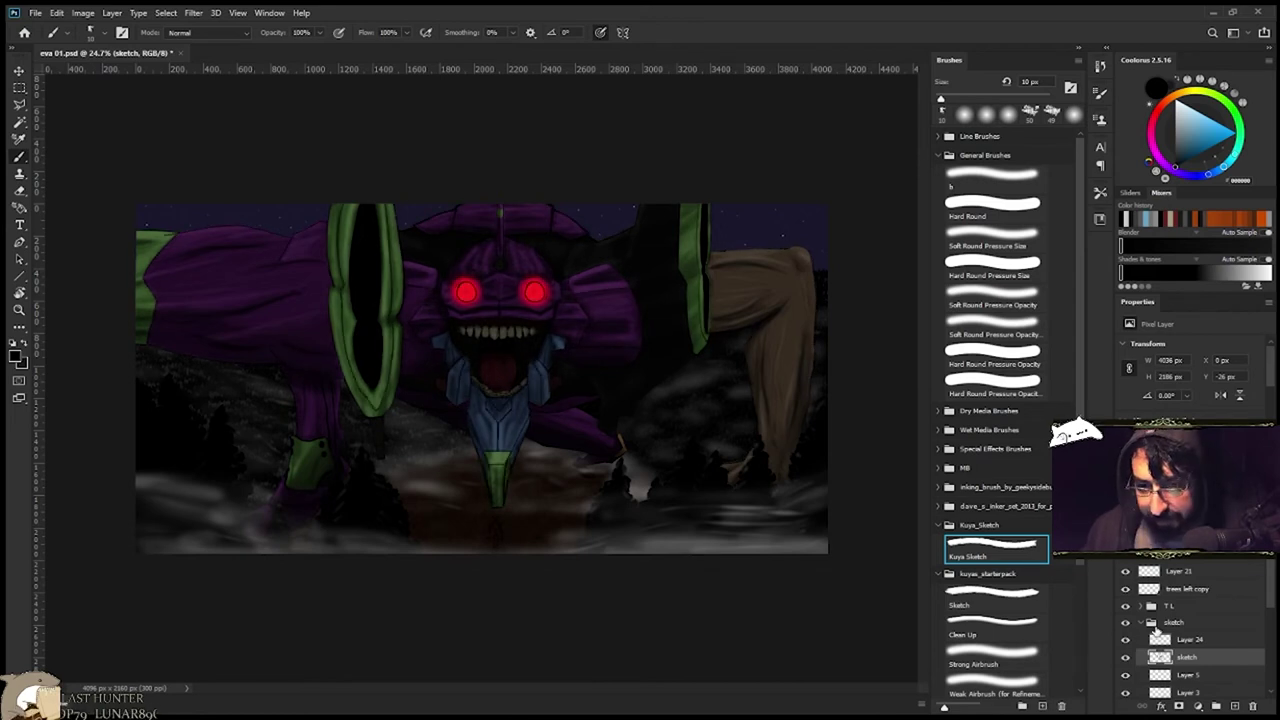
Add a new layer clipped to the sketch layer and lock the sketch layer's transparent pixels.
click(1235, 706)
alt+click(1188, 666)
click(1188, 675)
key(slash)
Recolour the line art of the long green shoulder fin beside the head with sampled greens, using the 39 px soft round brush.
scroll(454, 260, up, 4)
click(996, 328)
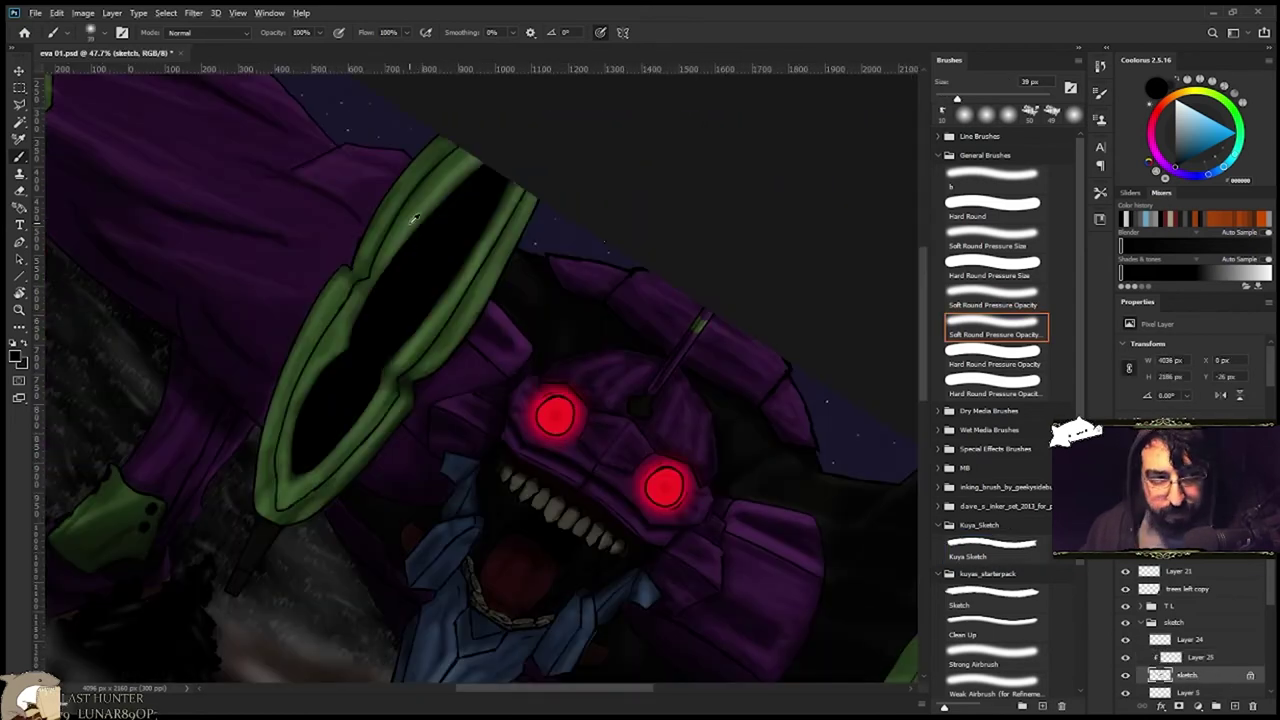
alt+click(414, 217)
mouse_move(340, 305)
mouse_down()
mouse_move(281, 488)
mouse_move(325, 482)
mouse_move(374, 431)
mouse_move(524, 193)
mouse_move(533, 227)
mouse_move(537, 198)
mouse_move(475, 316)
mouse_move(317, 507)
mouse_up()
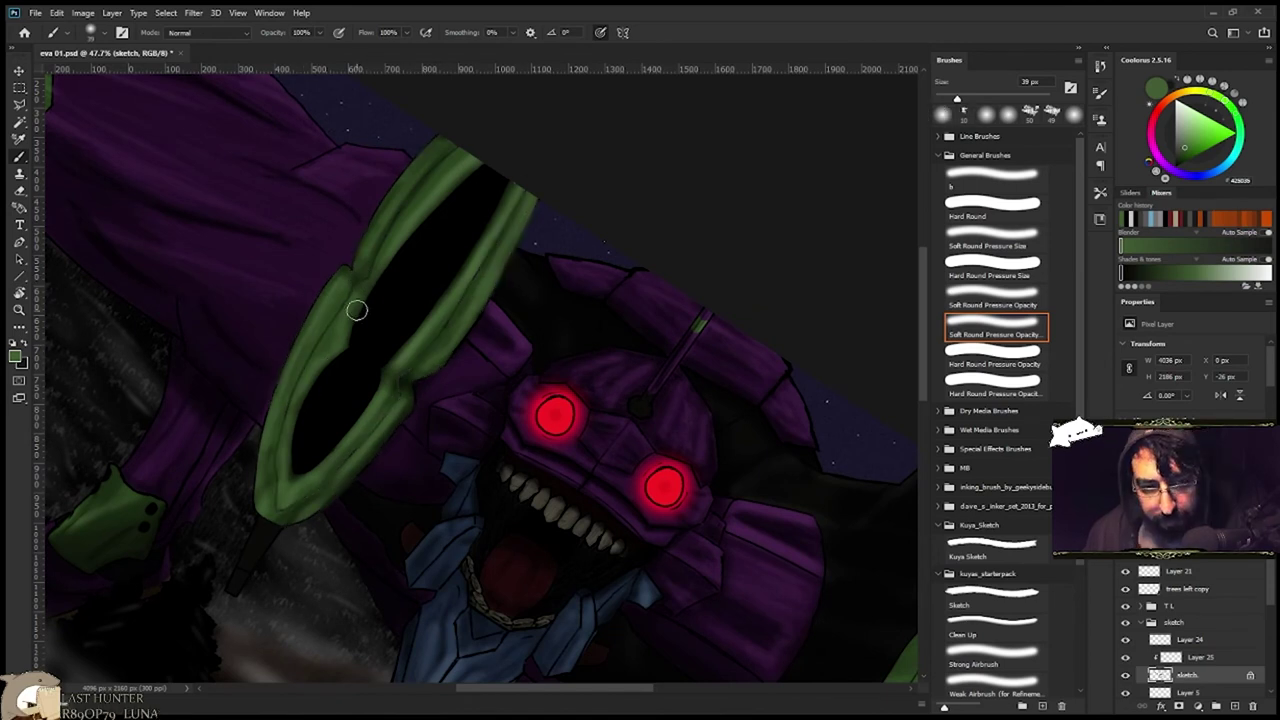
key(r)
drag(361, 299, 338, 370)
alt+click(412, 424)
drag(449, 443, 431, 449)
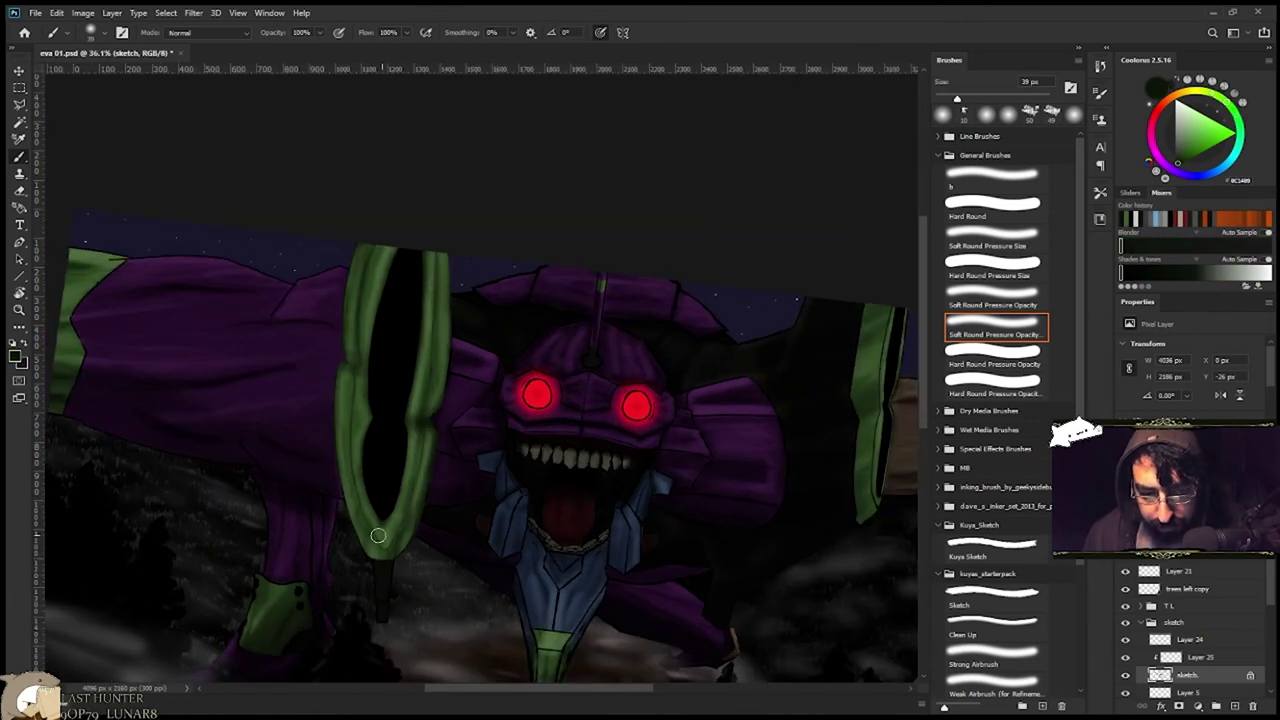
drag(465, 407, 454, 396)
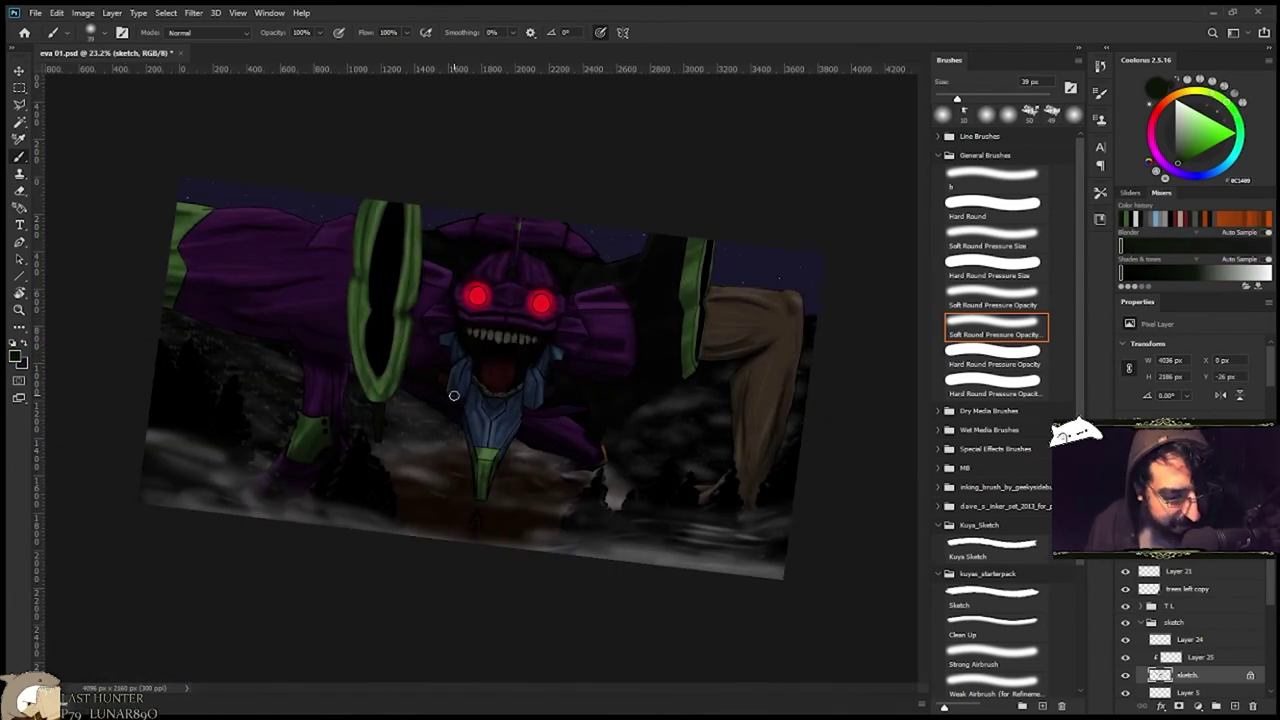
Recolour the outlines of the opposite green shoulder fin and the black body parts with green and near-black sampled from the artwork.
scroll(695, 315, up, 2)
alt+click(541, 302)
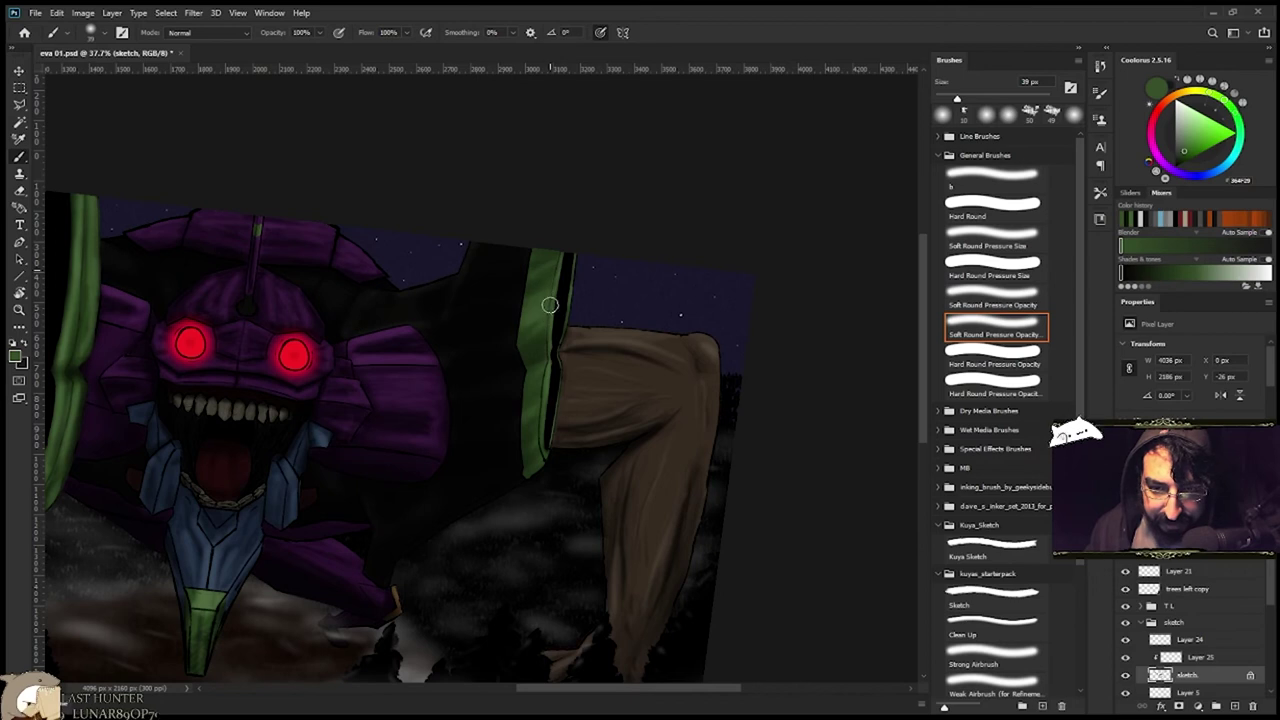
alt+click(562, 485)
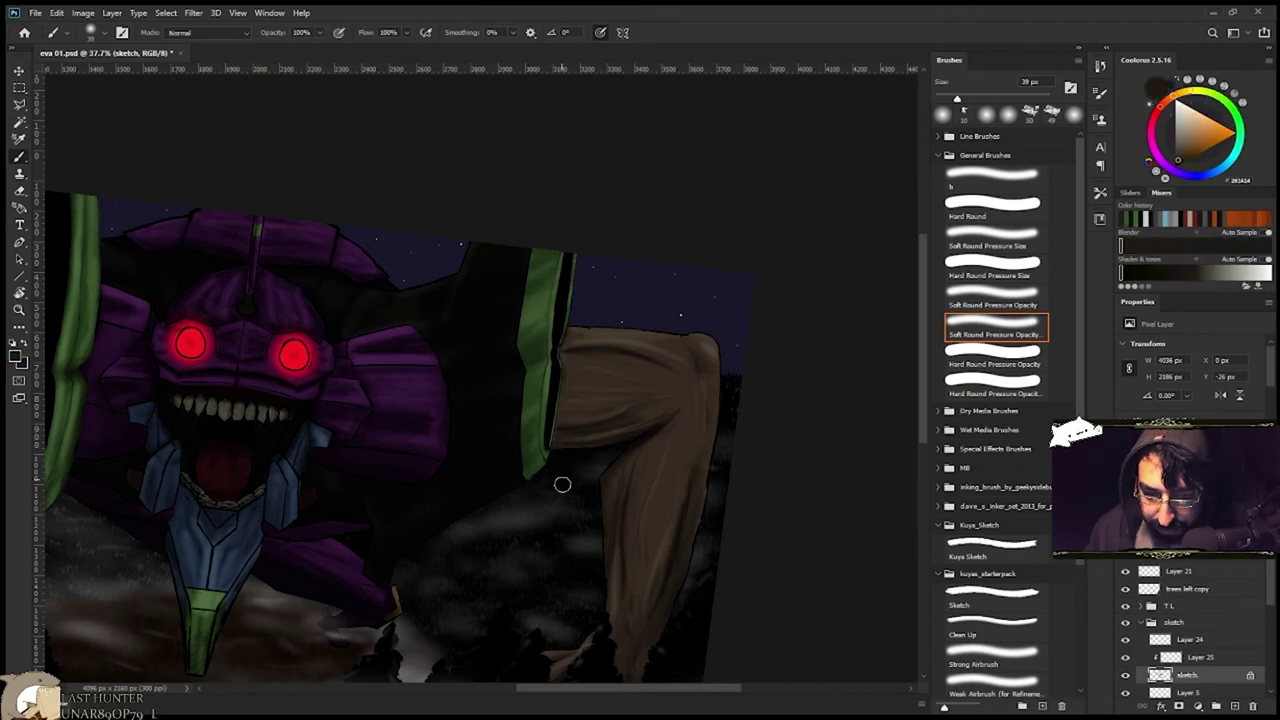
scroll(514, 320, up, 3)
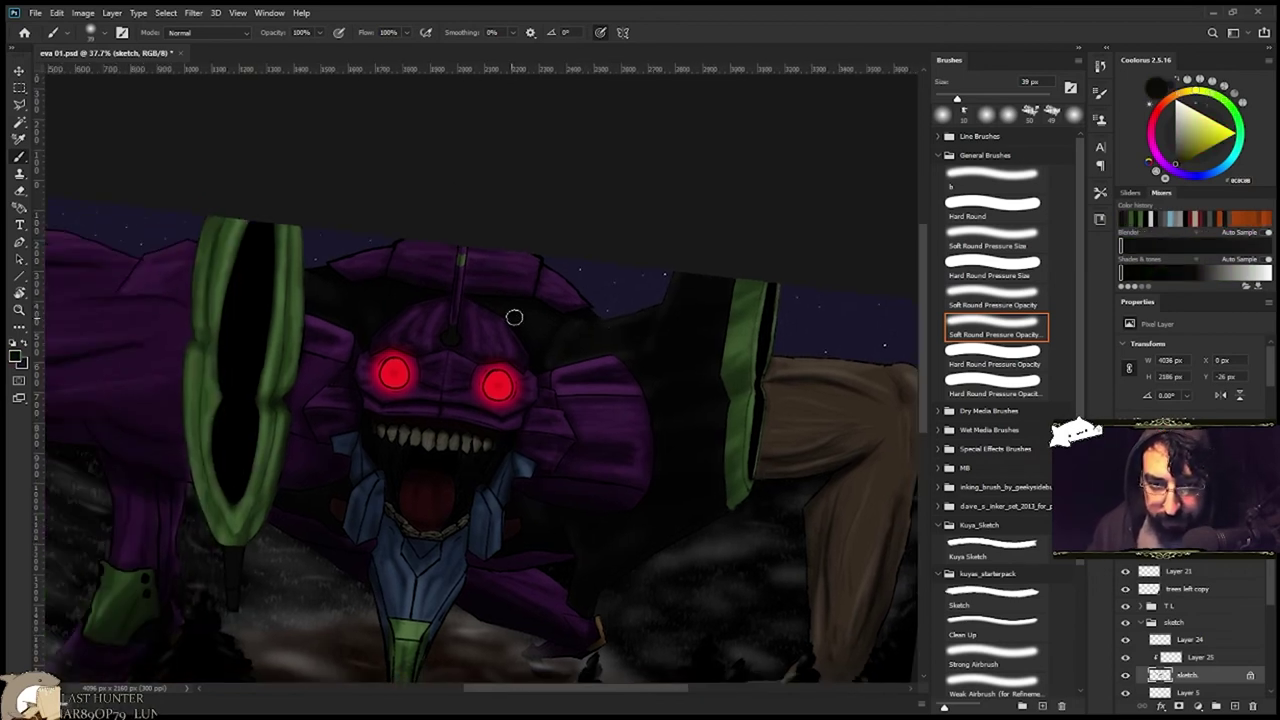
Tint the outlines of the purple collar plates above the head with sampled dark purple.
alt+click(565, 275)
drag(571, 283, 491, 223)
mouse_move(209, 207)
mouse_down()
mouse_move(428, 285)
mouse_move(498, 290)
mouse_move(415, 302)
mouse_up()
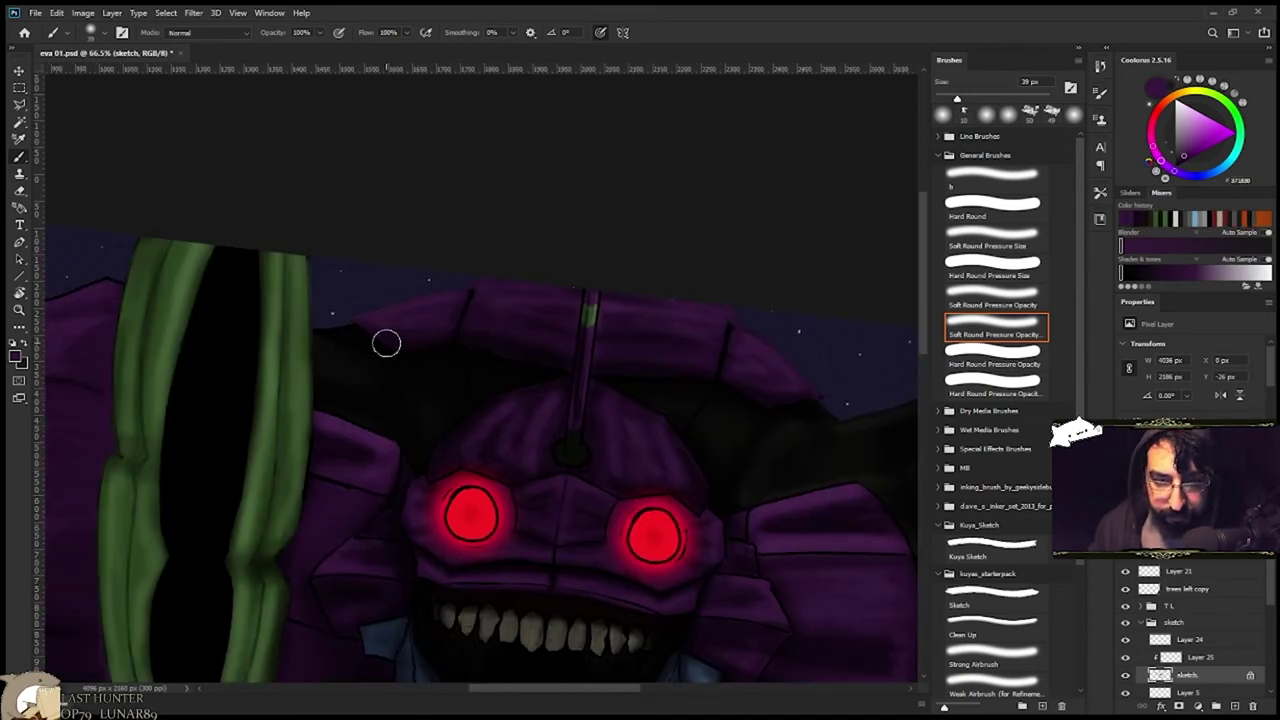
scroll(386, 343, down, 1)
Recolour the lines of the face and the purple side plates of the head with sampled purples.
drag(734, 507, 594, 340)
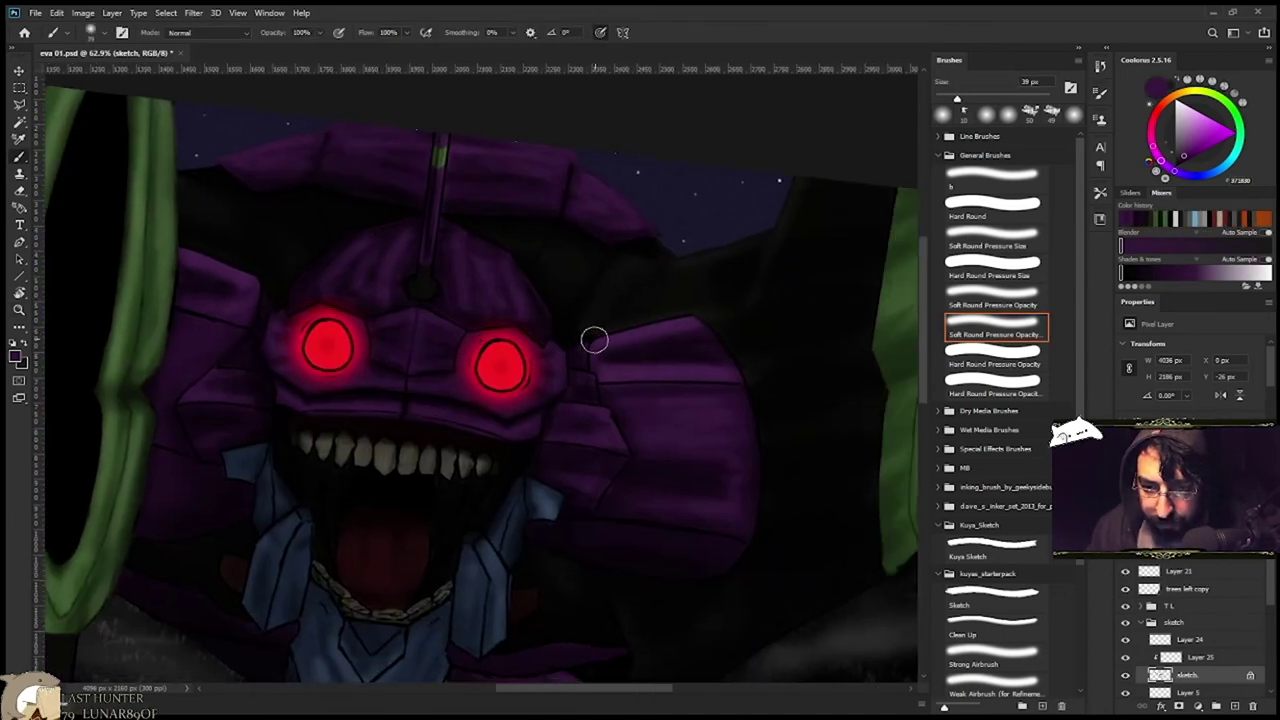
alt+click(649, 332)
alt+click(721, 332)
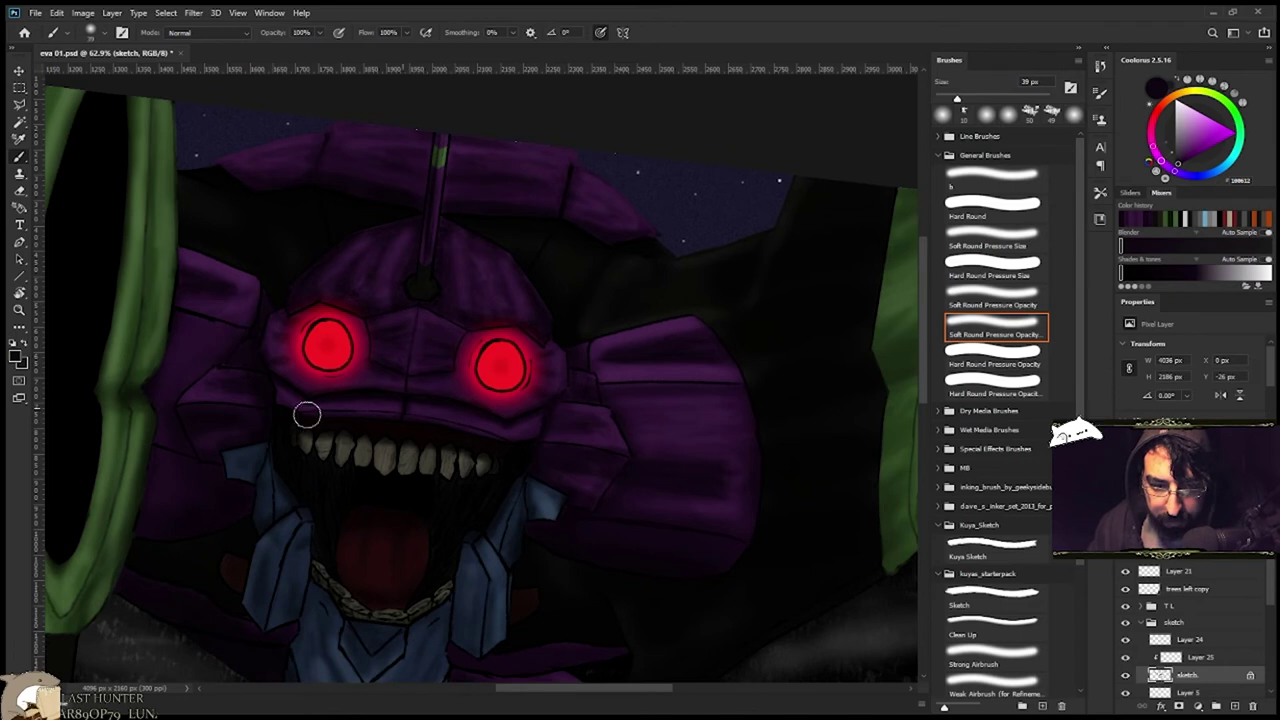
drag(393, 310, 488, 315)
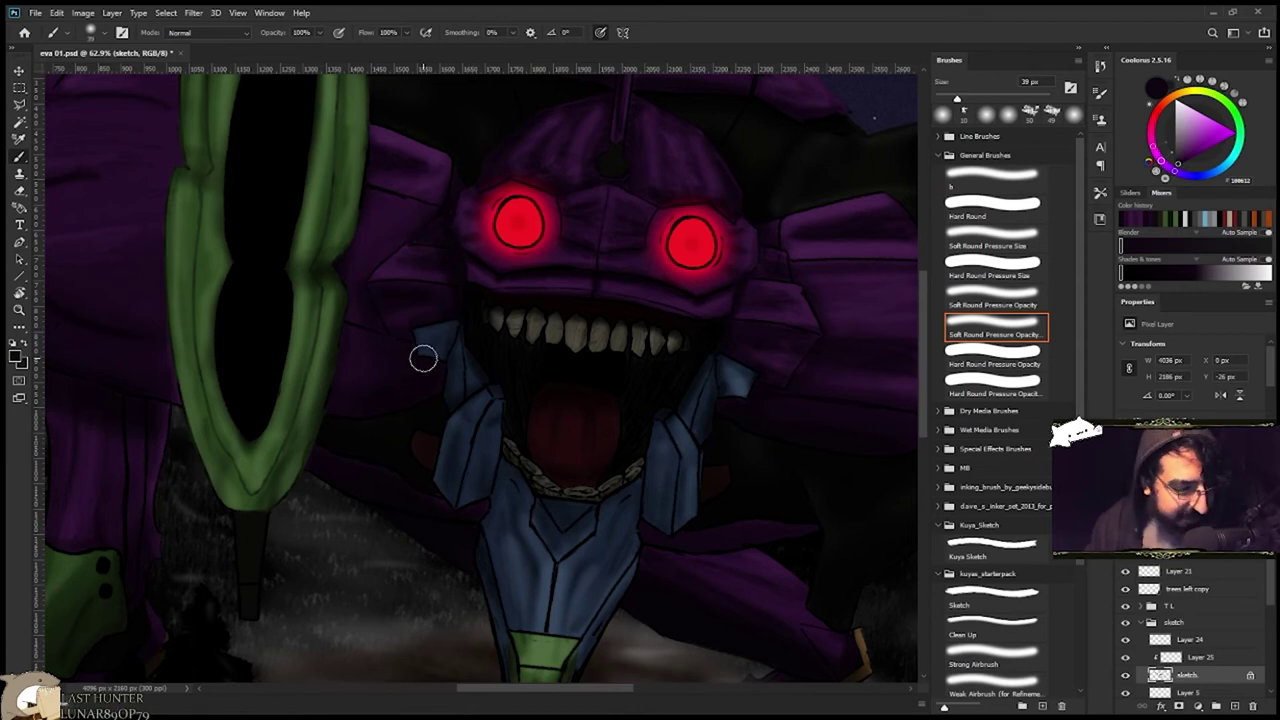
Recolour the line art of the blue cheek guards and lower jaw with sampled light and dark blues.
alt+click(466, 454)
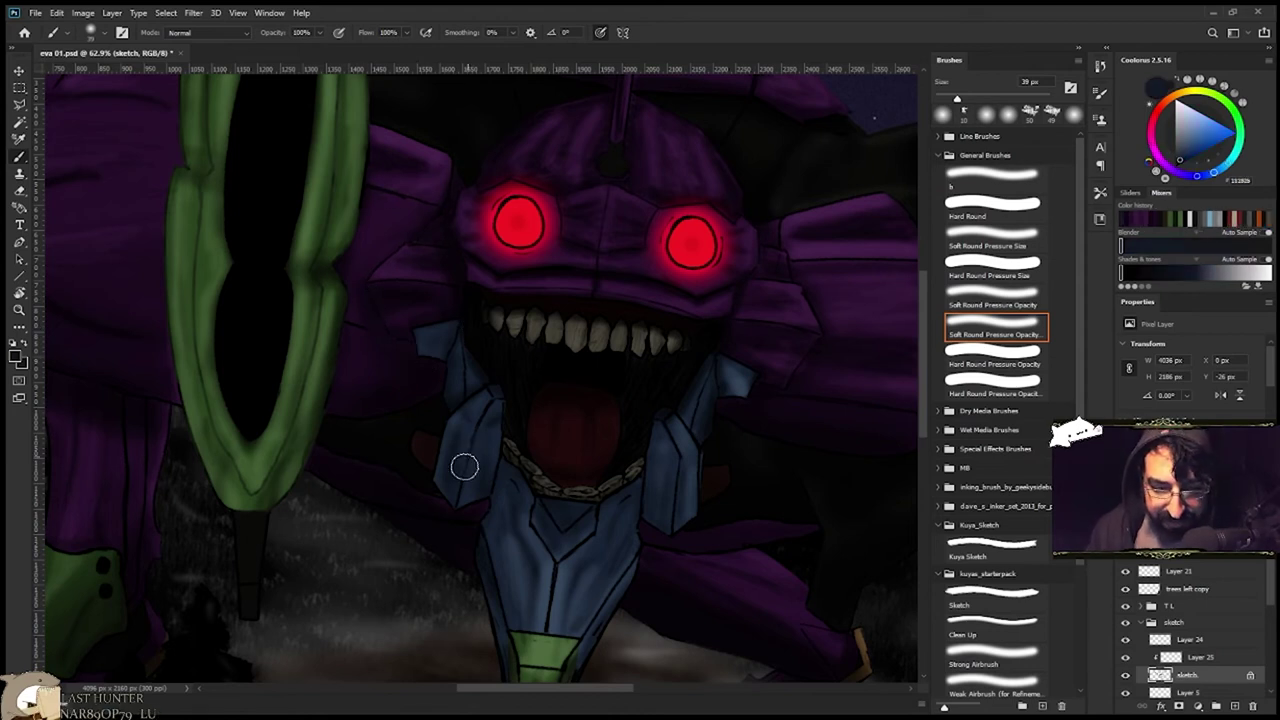
drag(640, 444, 479, 395)
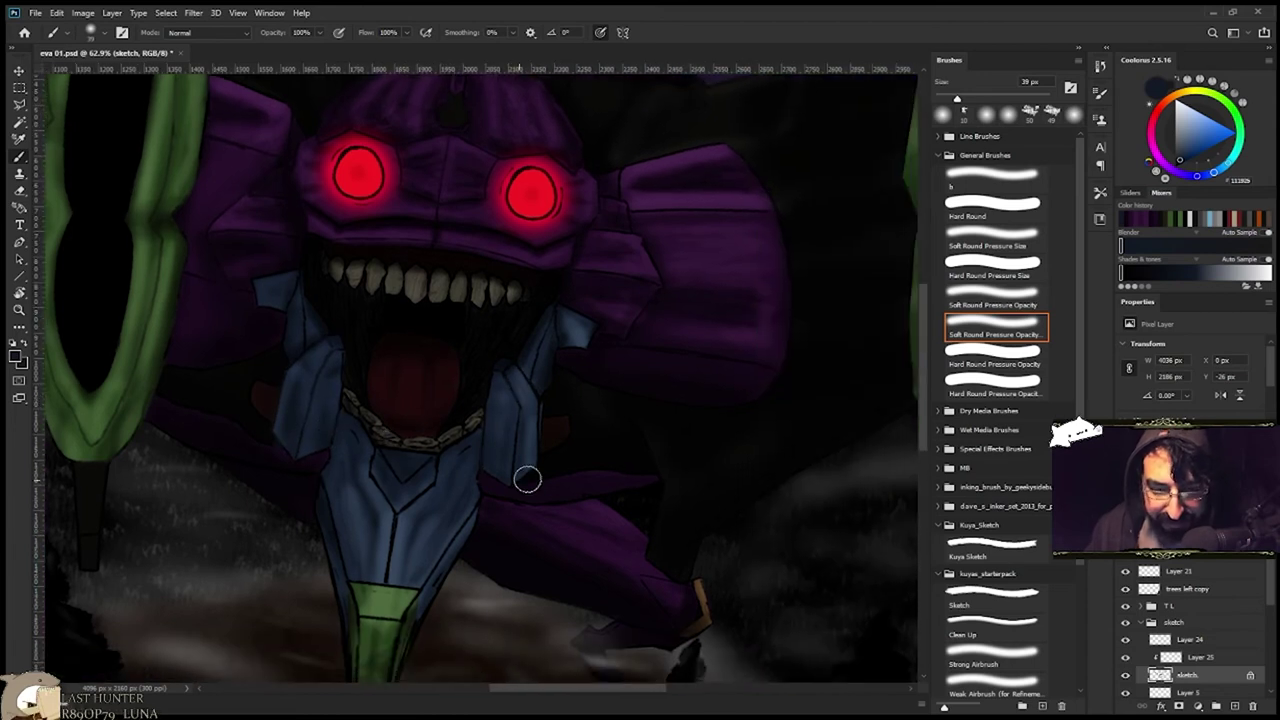
alt+click(397, 515)
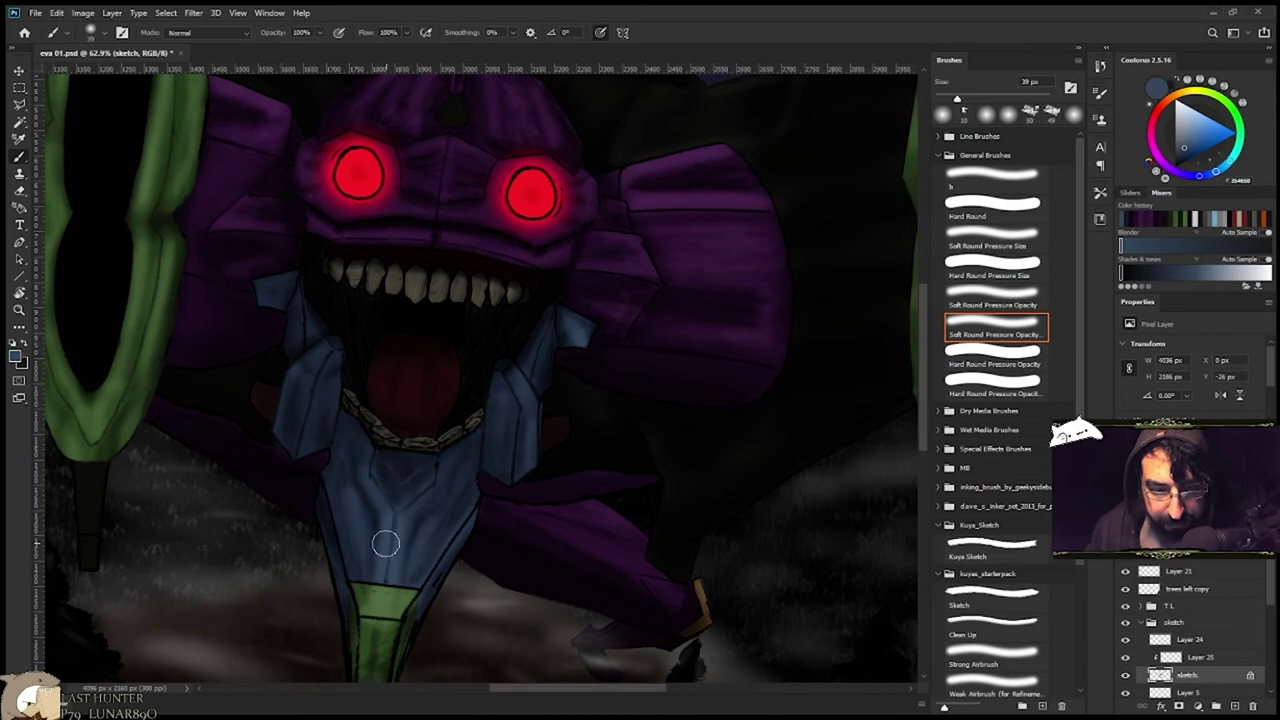
drag(340, 578, 360, 496)
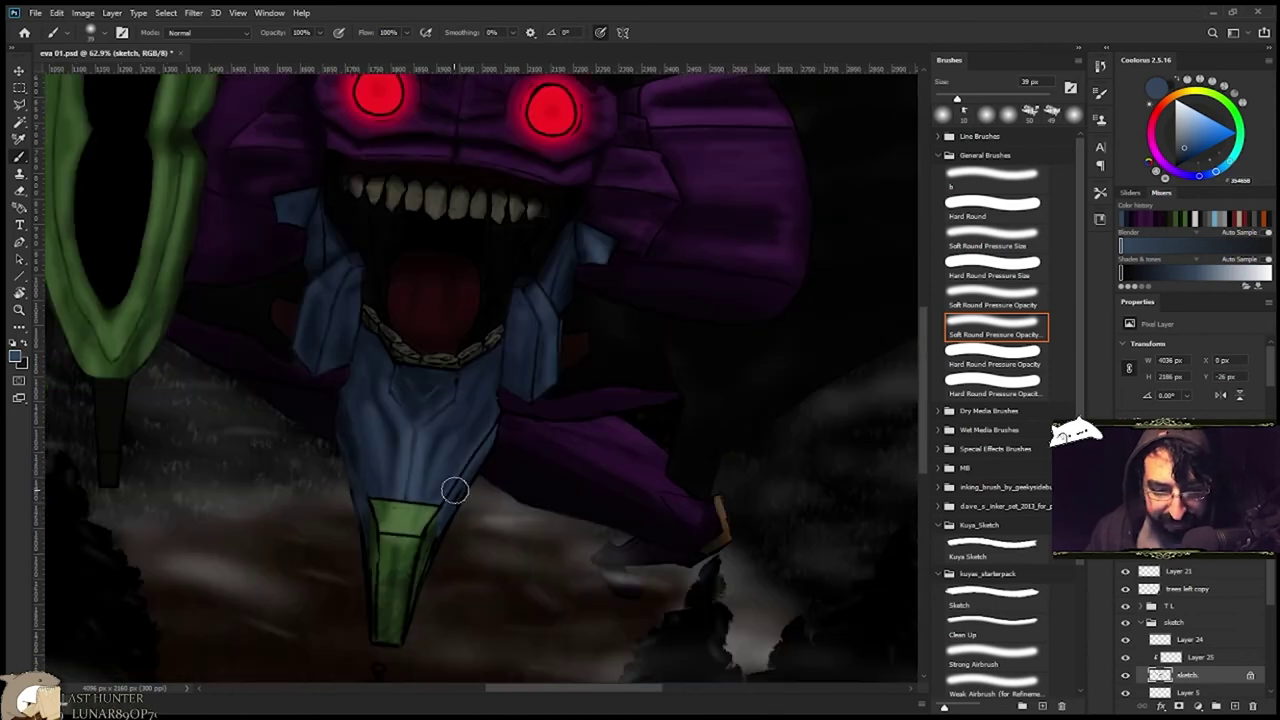
alt+click(339, 451)
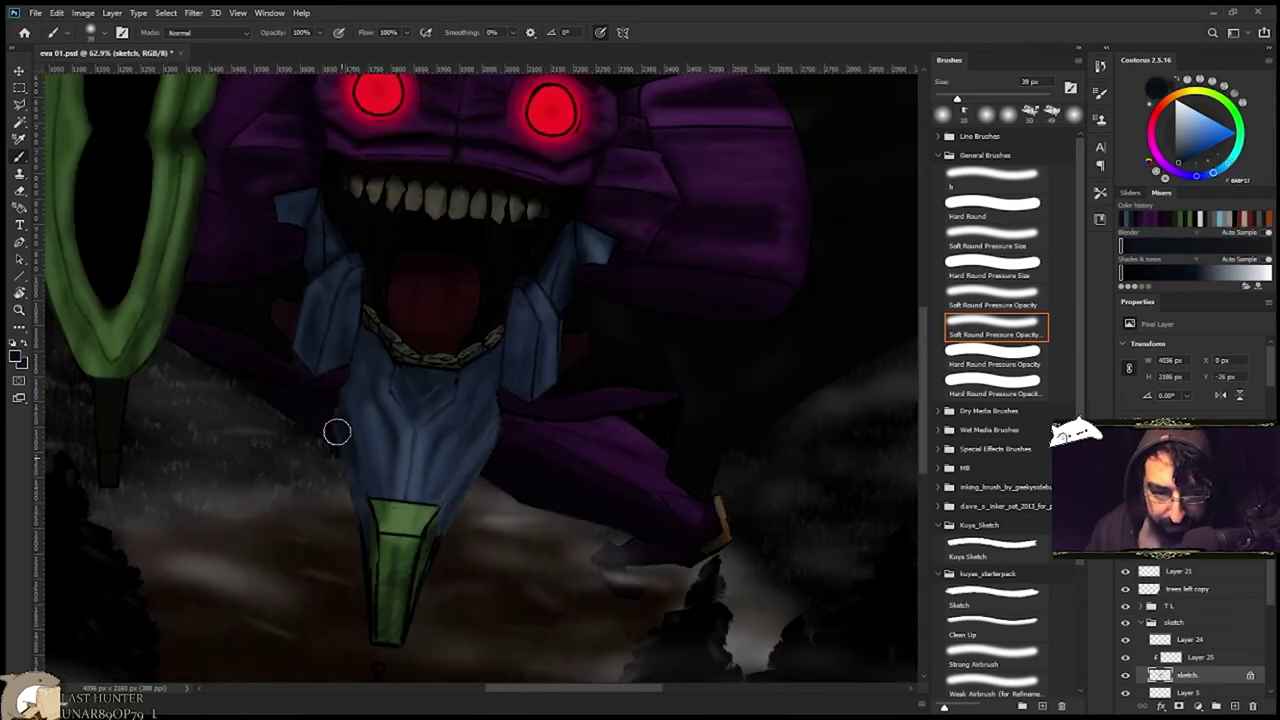
drag(477, 496, 551, 403)
Tint the line art of the green jaw tip with green sampled from it.
alt+click(458, 424)
mouse_move(445, 422)
mouse_down()
mouse_move(446, 538)
mouse_move(512, 421)
mouse_up()
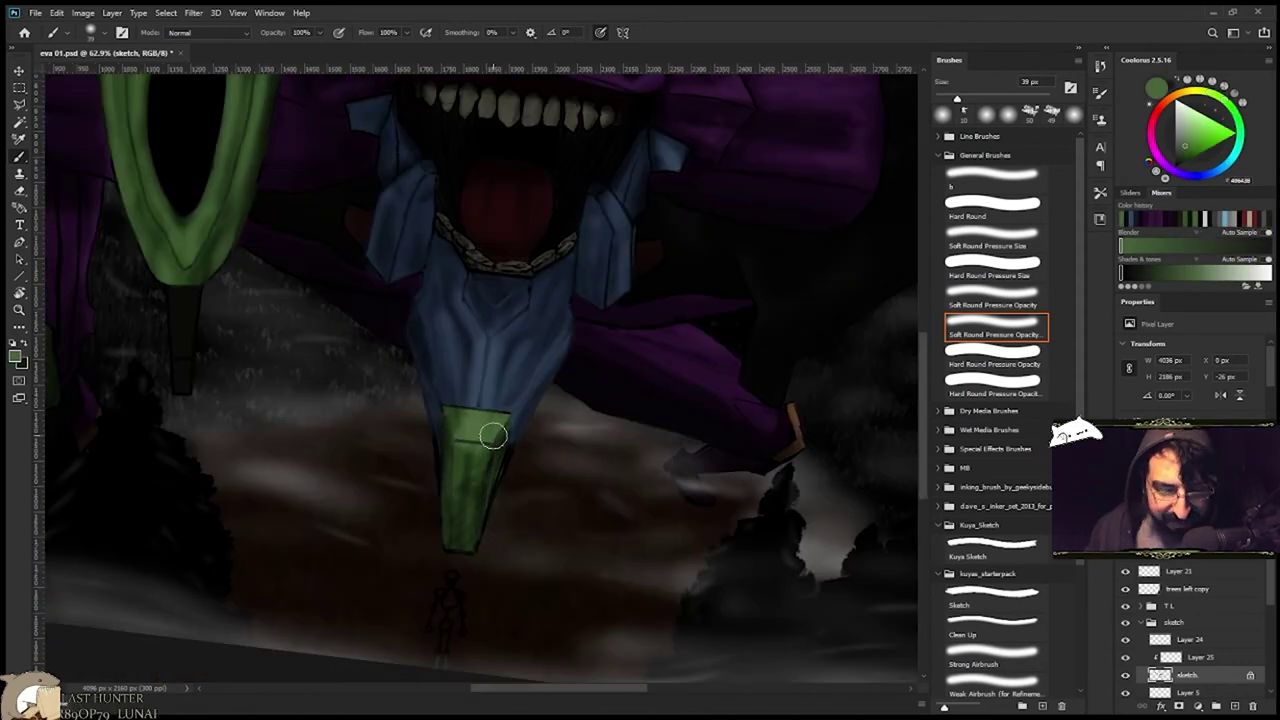
drag(526, 500, 543, 433)
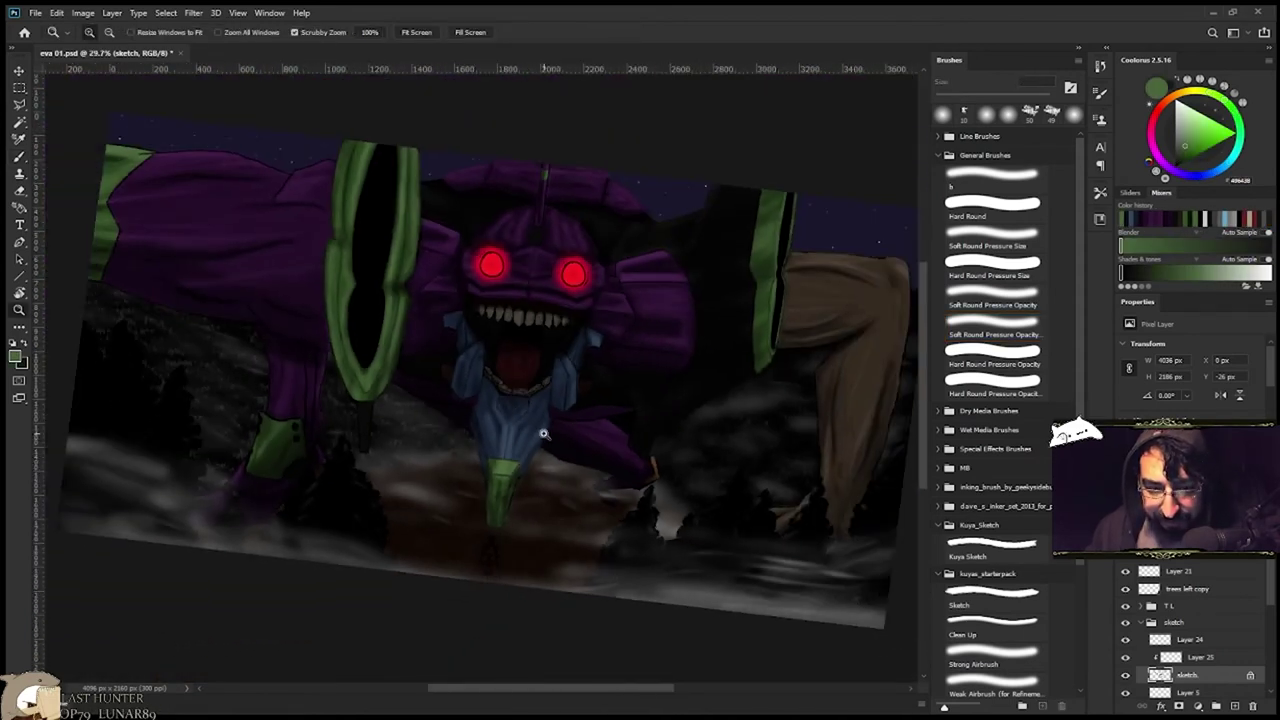
Recolour the jagged outline between the green shoulder band and the purple upper arm with sampled green.
mouse_move(183, 229)
mouse_down()
mouse_move(389, 349)
mouse_move(309, 434)
mouse_up()
key(b)
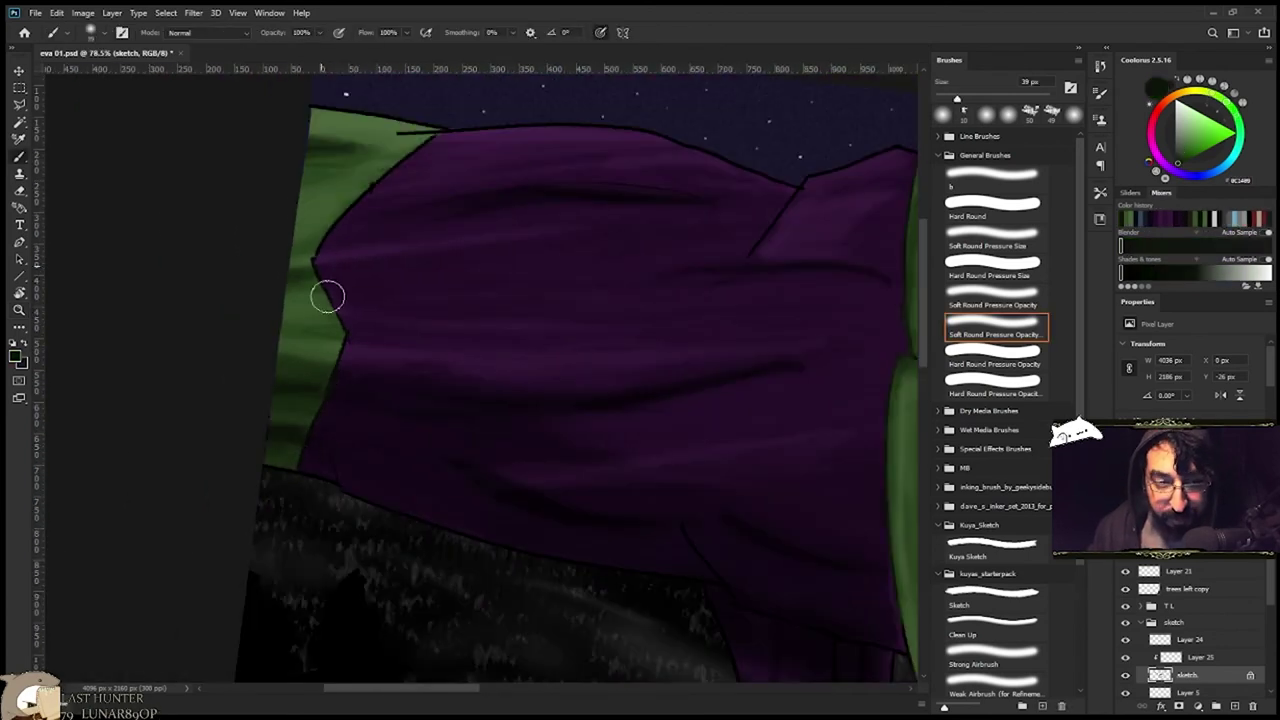
alt+click(332, 304)
mouse_move(348, 337)
mouse_down()
mouse_move(308, 257)
mouse_move(433, 134)
mouse_move(392, 137)
mouse_up()
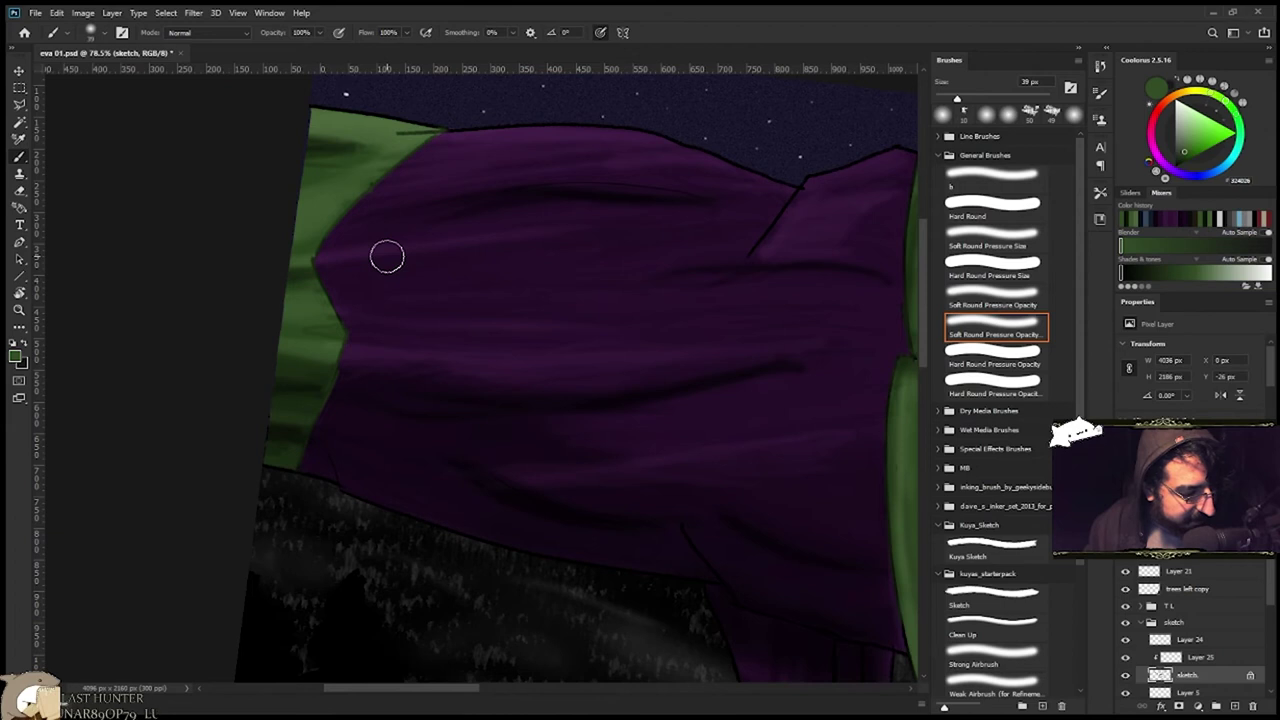
Recolour the outline and fold lines of the large purple upper arm with colours sampled from the arm.
key(r)
mouse_move(420, 304)
mouse_down()
mouse_move(337, 275)
mouse_move(596, 223)
mouse_move(412, 312)
mouse_up()
alt+click(337, 275)
mouse_move(422, 288)
mouse_down()
mouse_move(428, 263)
mouse_move(496, 203)
mouse_up()
drag(483, 620, 409, 360)
drag(317, 412, 485, 392)
alt+click(186, 397)
Lock Layer 4's transparency, add a layer clipped to it and recolour the purple forearm's lines with sampled dark purples.
key(ctrl+0)
scroll(373, 445, up, 5)
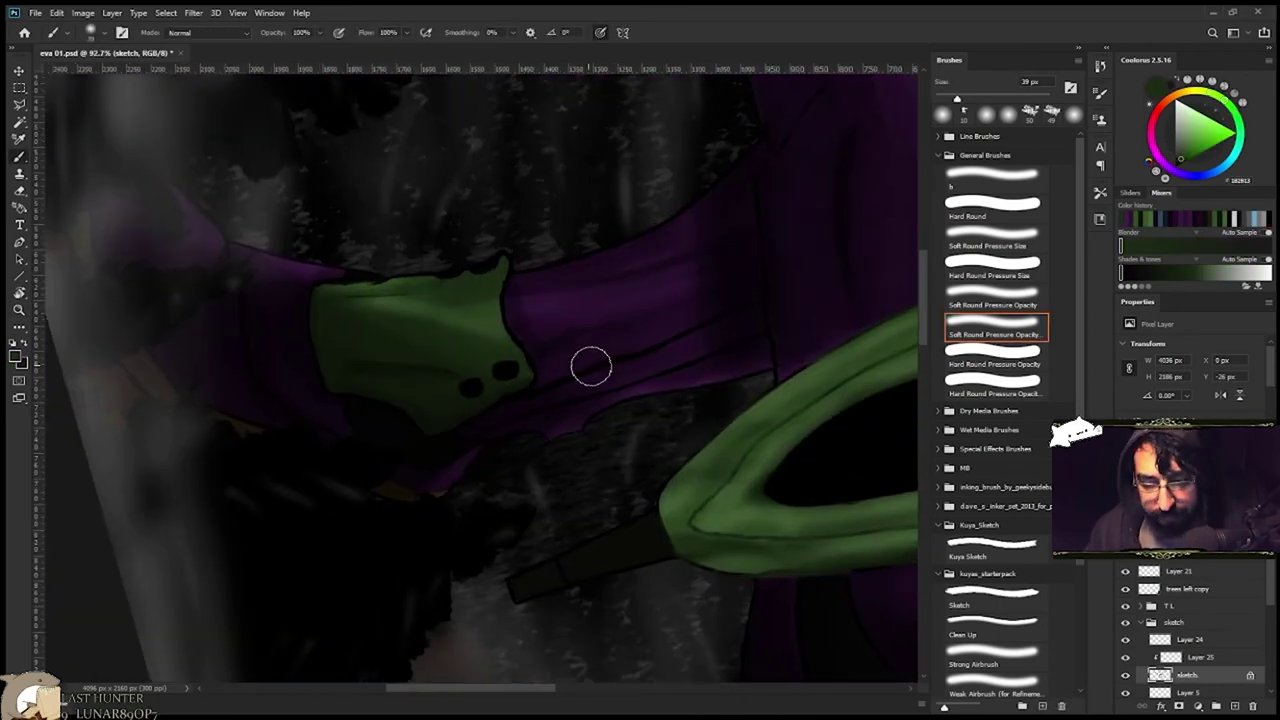
alt+click(630, 352)
click(1200, 657)
mouse_move(648, 352)
mouse_down()
mouse_move(615, 359)
mouse_move(582, 371)
mouse_up()
alt+click(602, 368)
drag(677, 334, 538, 393)
ctrl+click(593, 399)
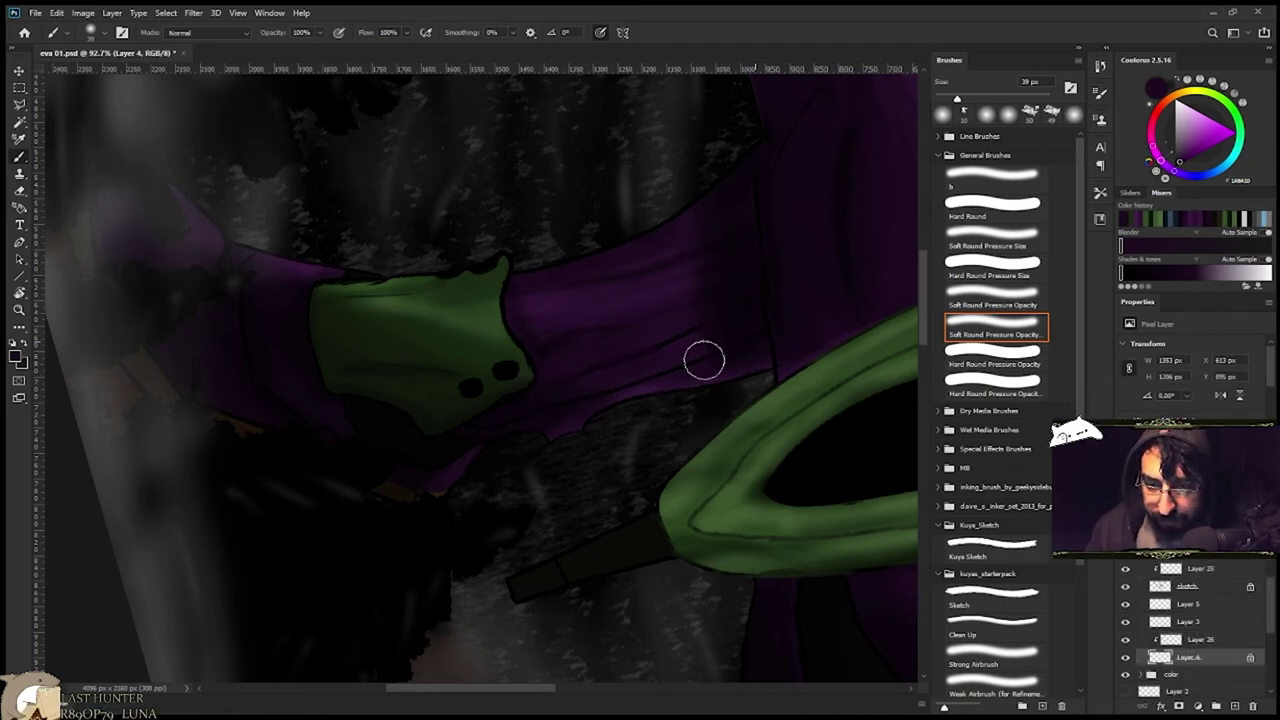
alt+click(722, 385)
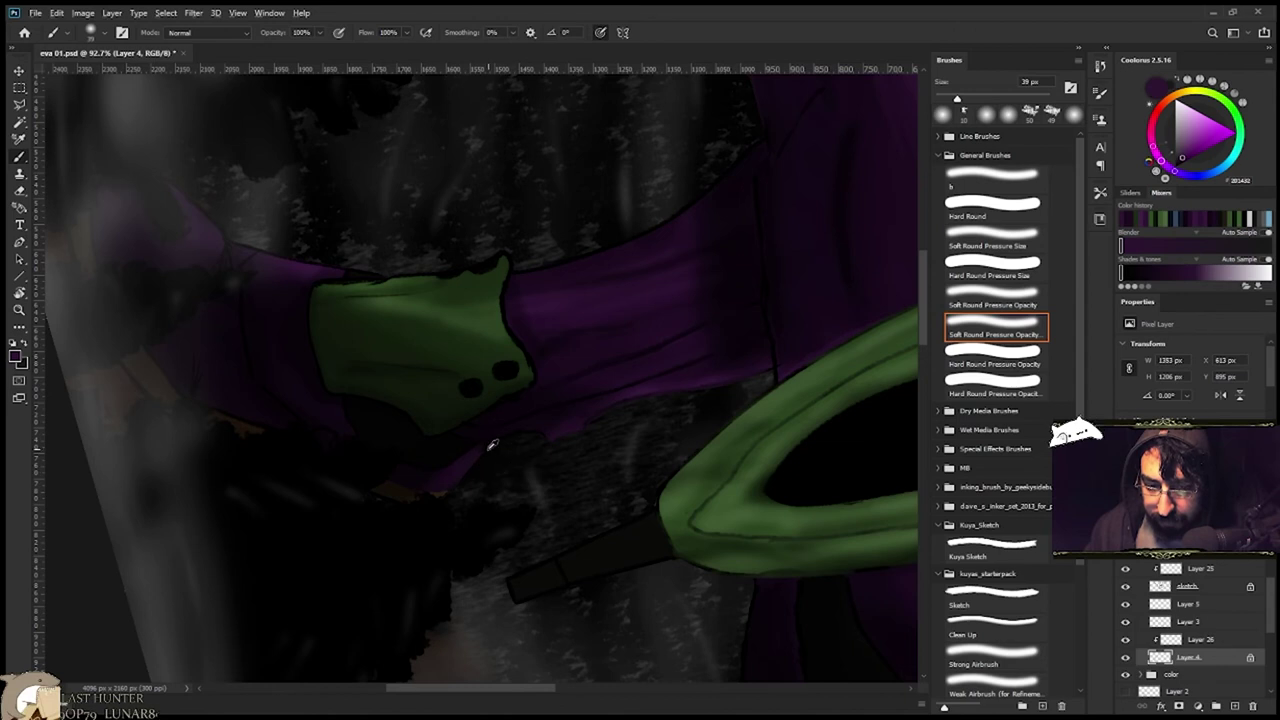
Recolour the outline of the green forearm guard on Layer 4 with greens sampled from the guard.
alt+click(503, 303)
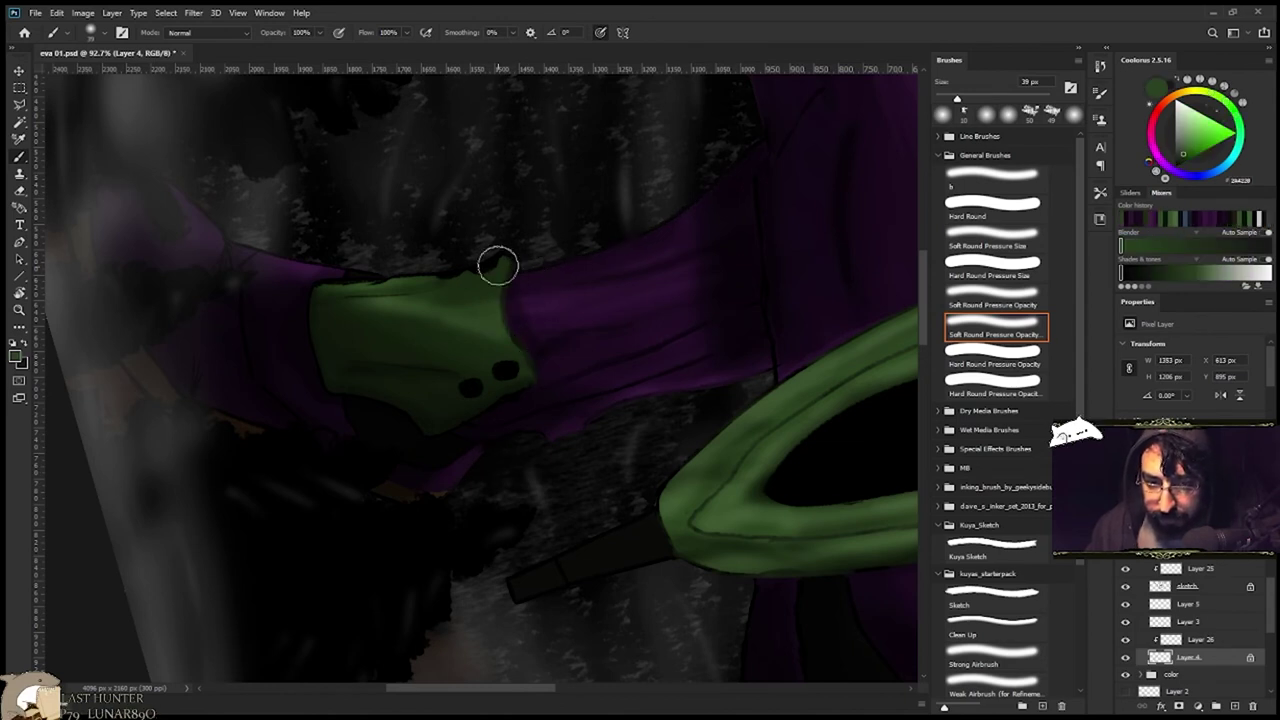
drag(374, 300, 534, 353)
alt+click(608, 262)
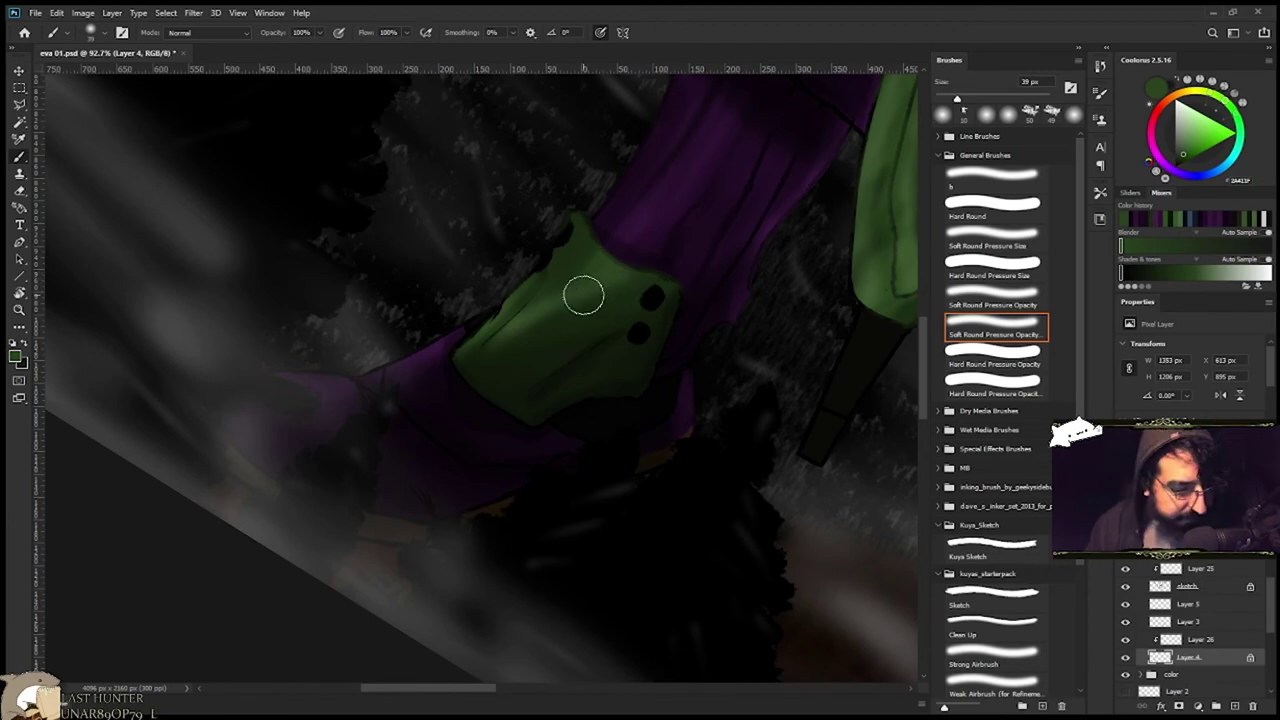
drag(583, 296, 501, 259)
Recolour the line art of the purple wrist and hand below the green guard with sampled purples.
alt+click(356, 306)
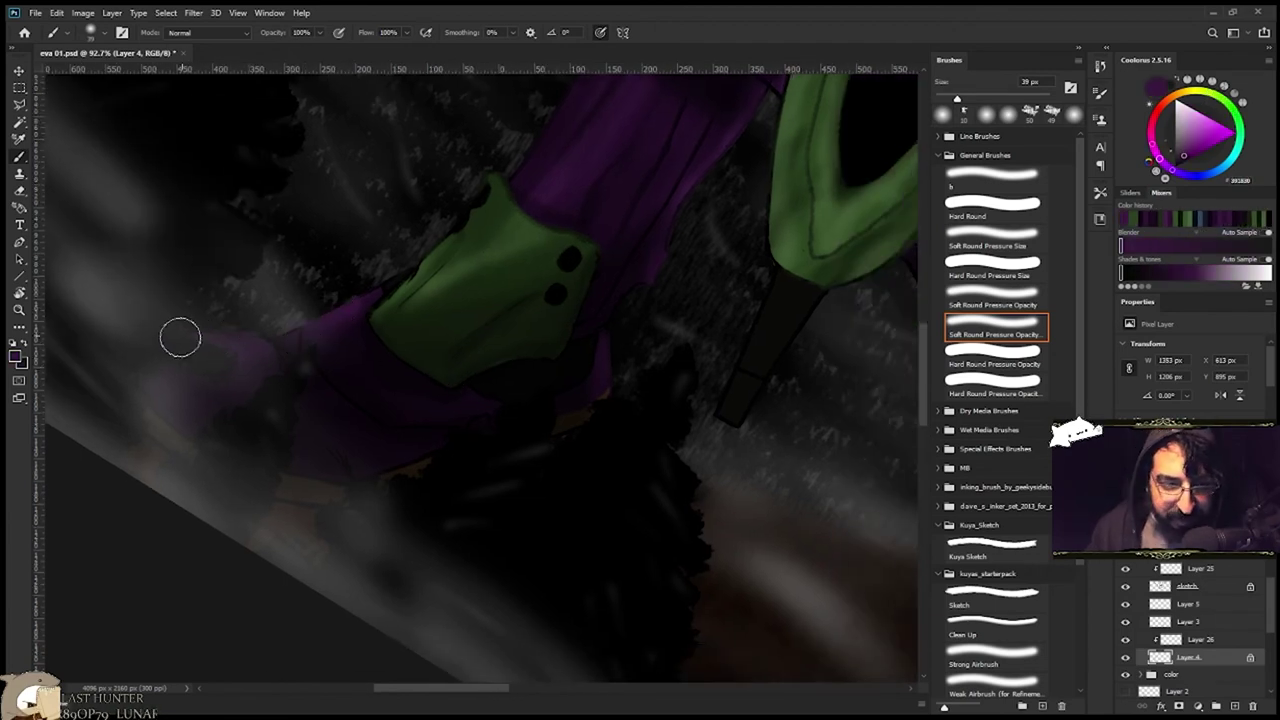
key(r)
key(Escape)
drag(537, 277, 569, 212)
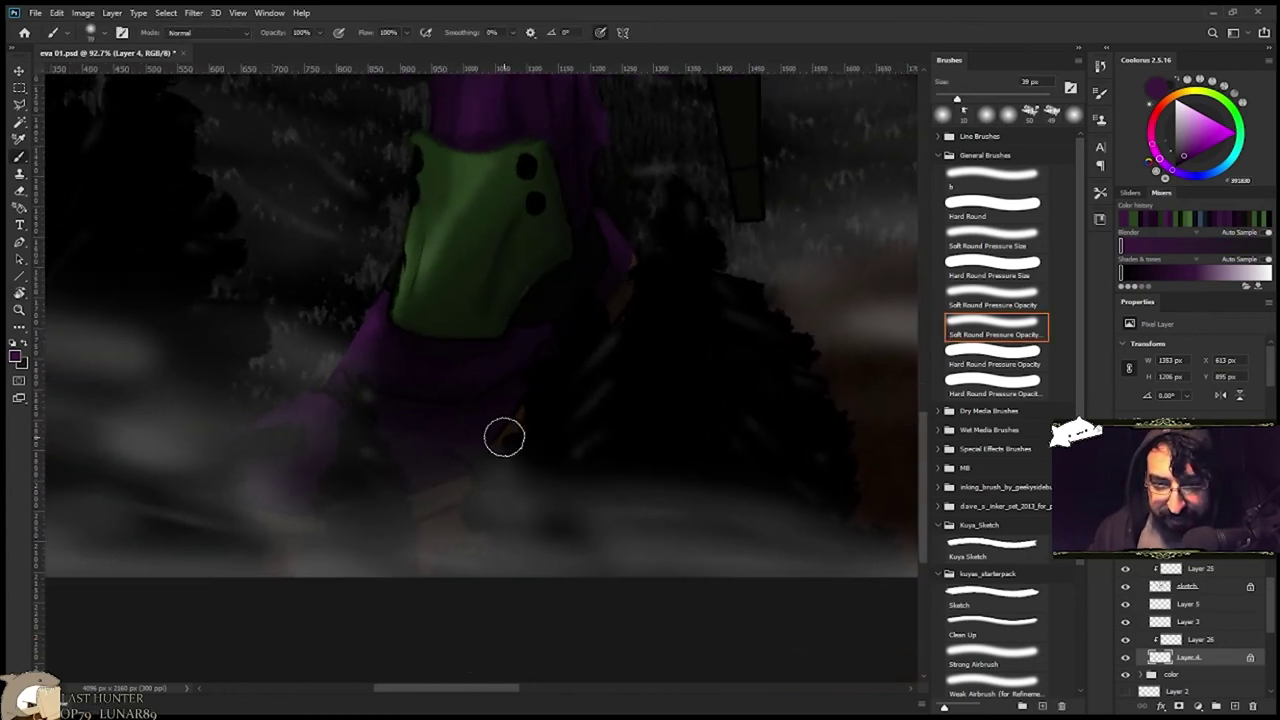
alt+click(332, 404)
Blend the crease line at the elbow beside the green fin into the dark purple of the arm.
drag(480, 468, 429, 335)
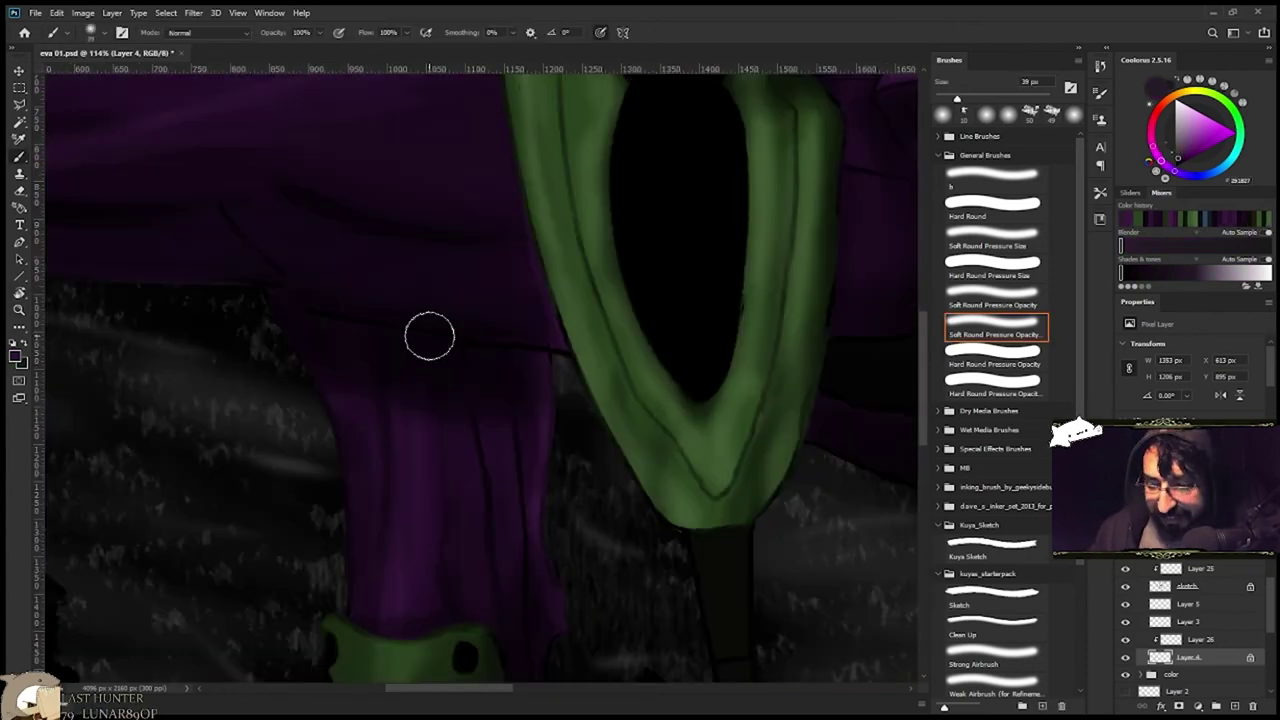
ctrl+click(428, 335)
drag(480, 371, 529, 323)
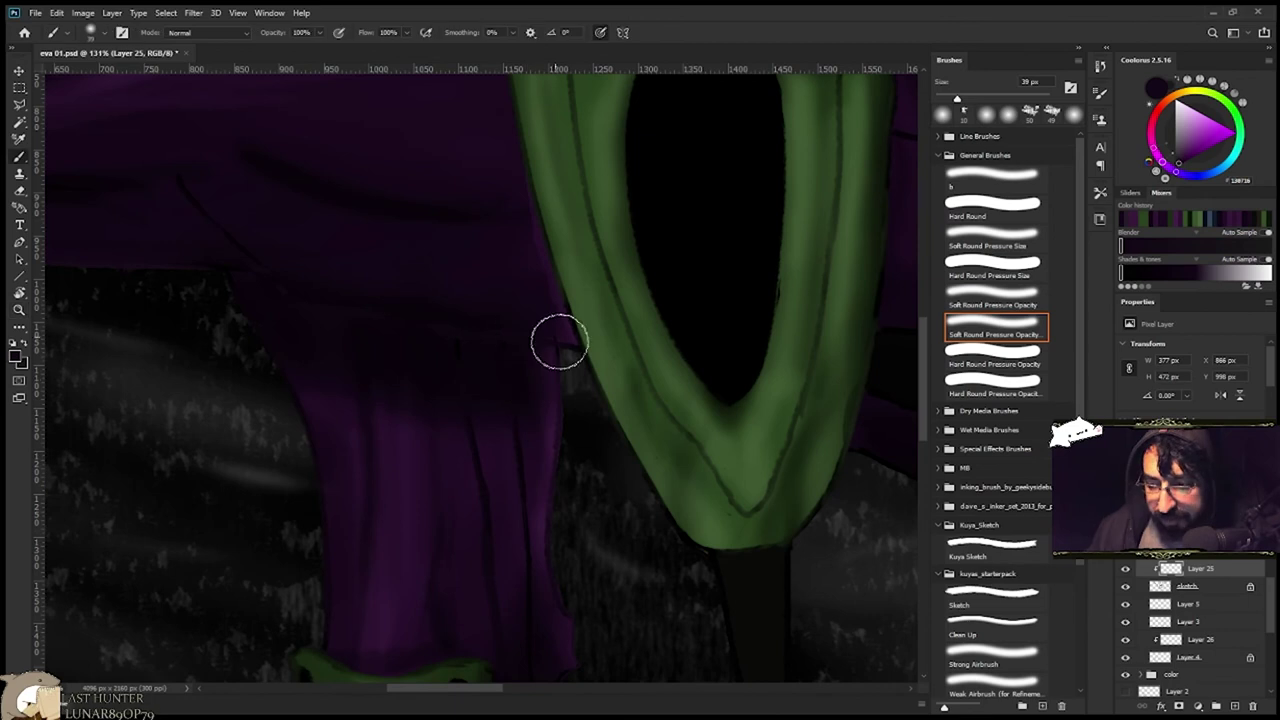
On the AO layer, deepen the shadow on the purple arm along the edge of the large green fin.
scroll(1220, 651, down, 3)
click(1140, 628)
scroll(1211, 655, down, 2)
click(1211, 643)
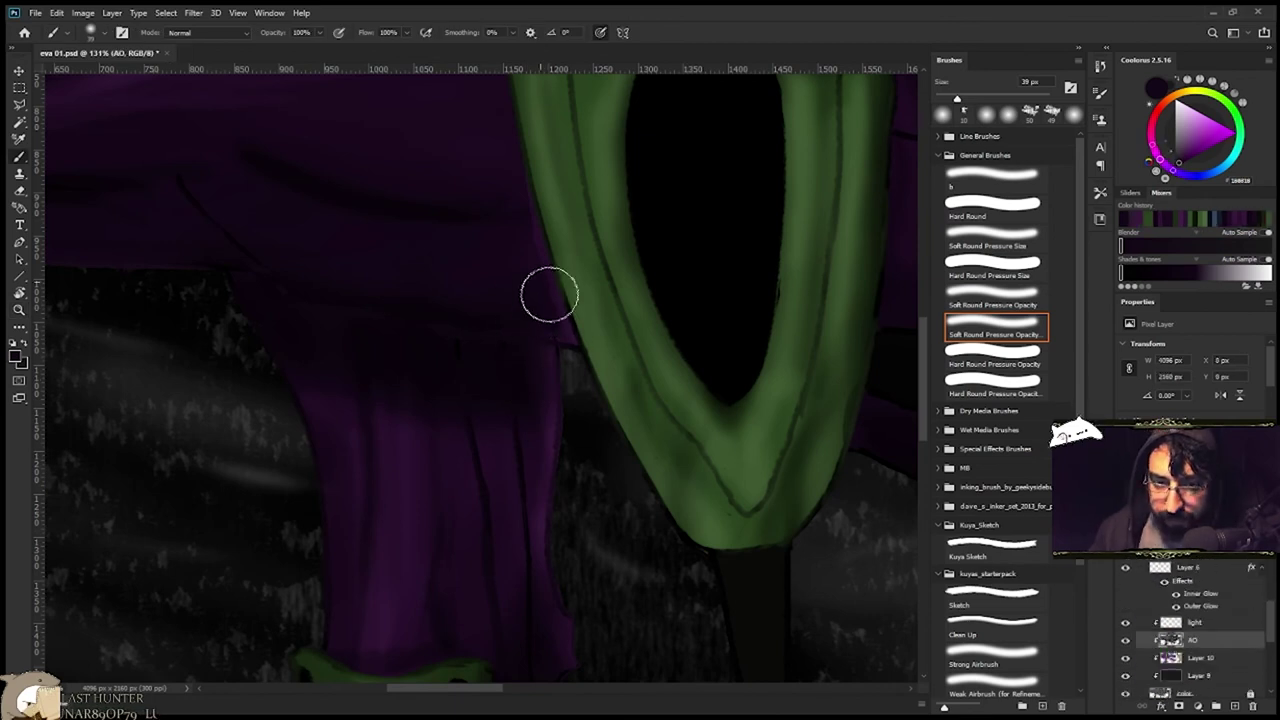
mouse_move(555, 322)
mouse_down()
mouse_move(523, 297)
mouse_move(556, 236)
mouse_up()
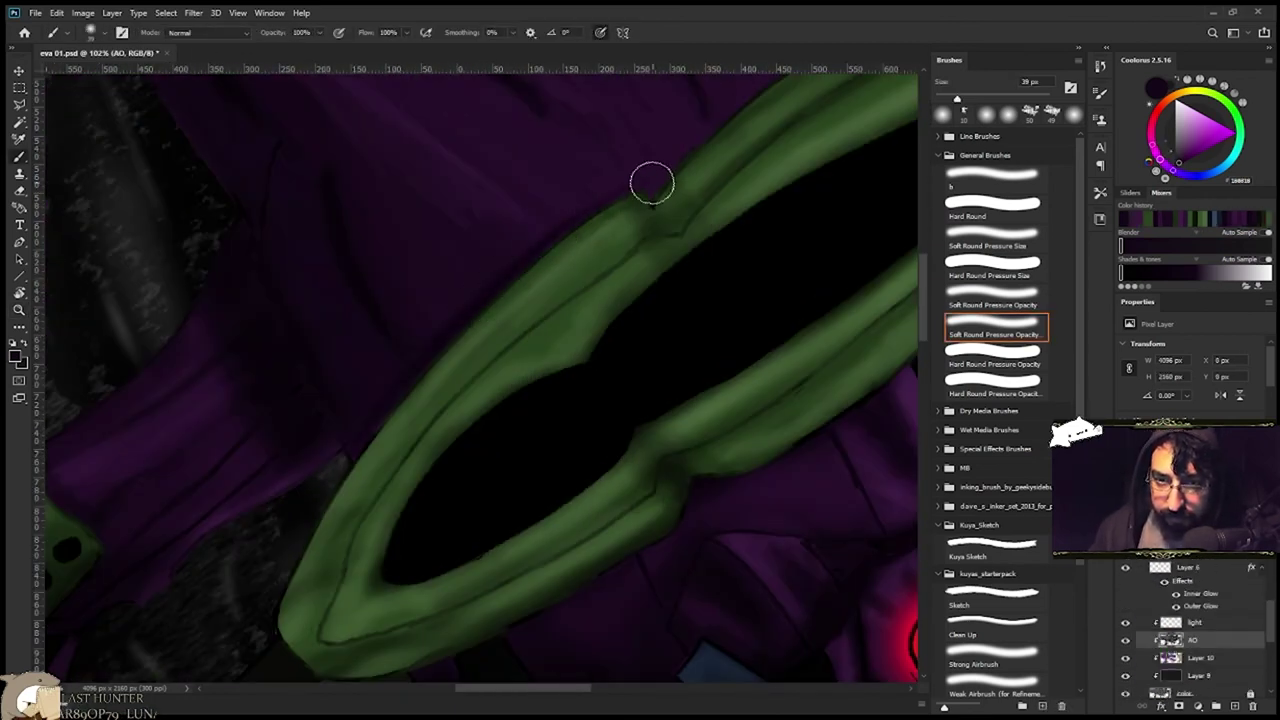
drag(652, 185, 540, 317)
drag(650, 285, 558, 302)
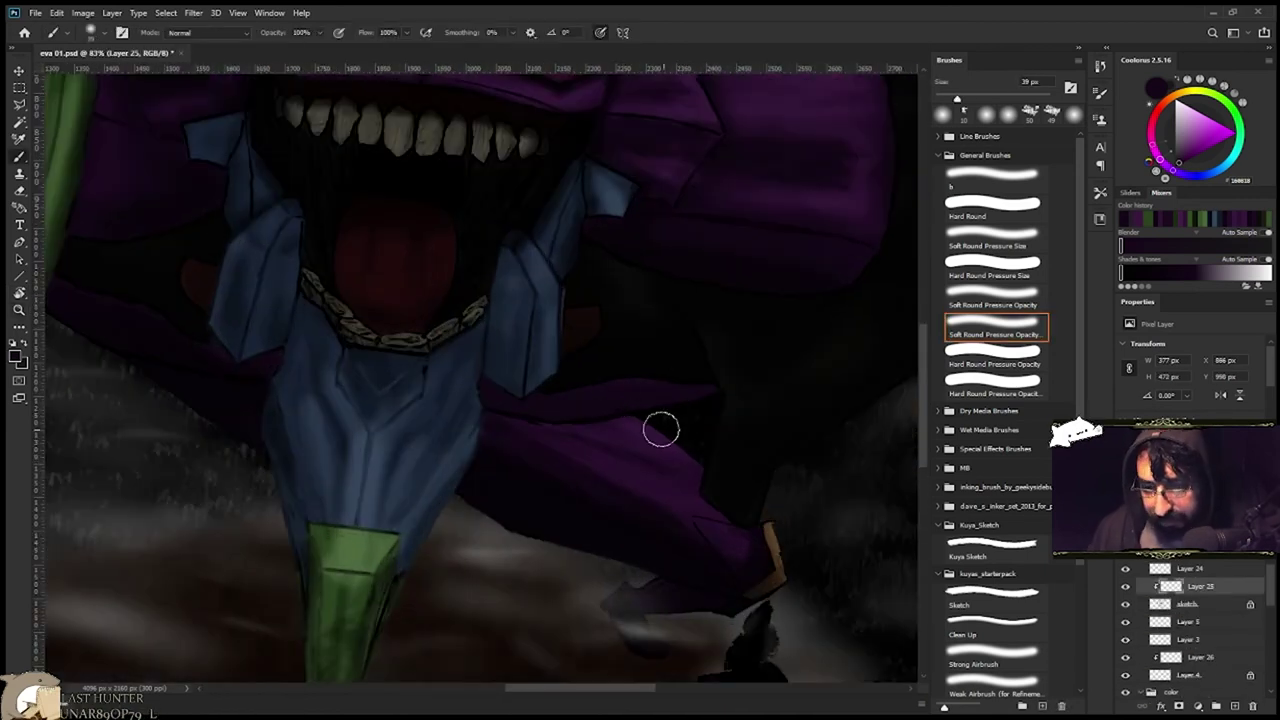
Lock Layer 3's transparency, add a layer clipped to it and recolour the lower purple arm's lines with sampled dark purple.
alt+click(502, 412)
mouse_move(502, 412)
mouse_down()
mouse_move(556, 418)
mouse_move(598, 389)
mouse_up()
drag(252, 369, 512, 427)
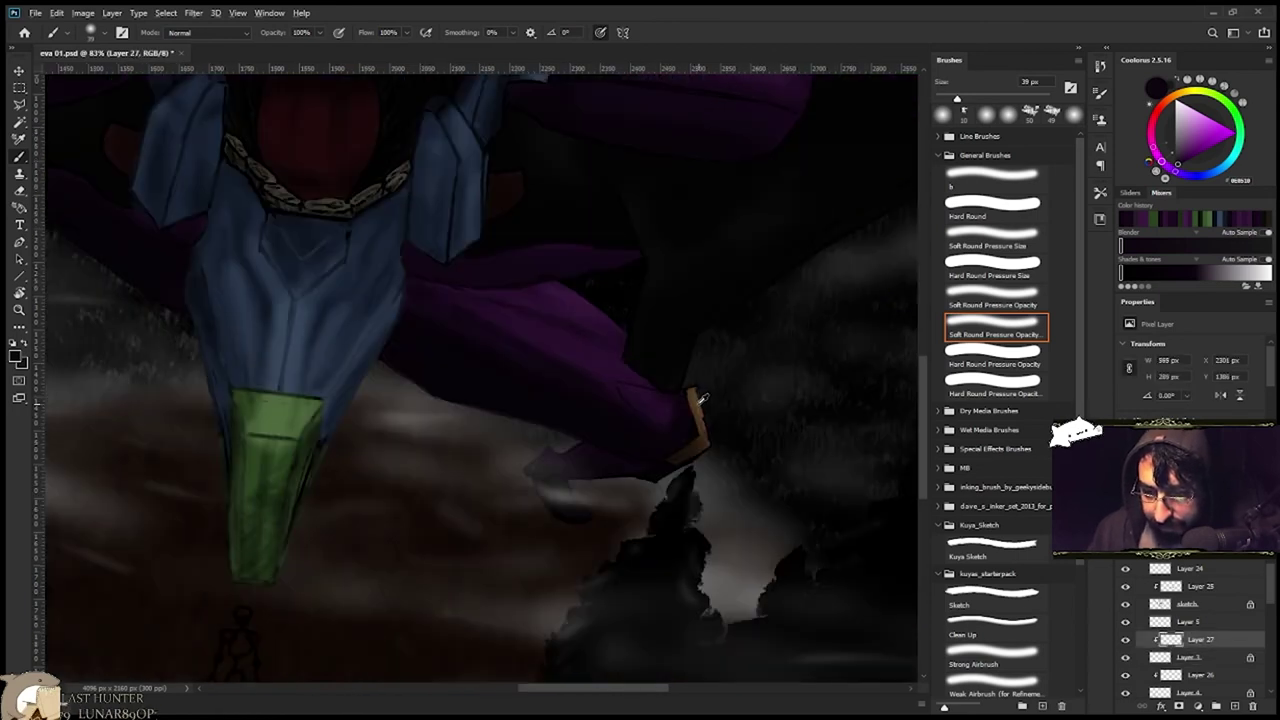
Recolour the outline of the orange-brown band at the end of the purple arm with brown sampled from it.
scroll(694, 460, right, 4)
alt+click(697, 420)
mouse_move(697, 420)
mouse_down()
mouse_move(706, 397)
mouse_move(720, 451)
mouse_up()
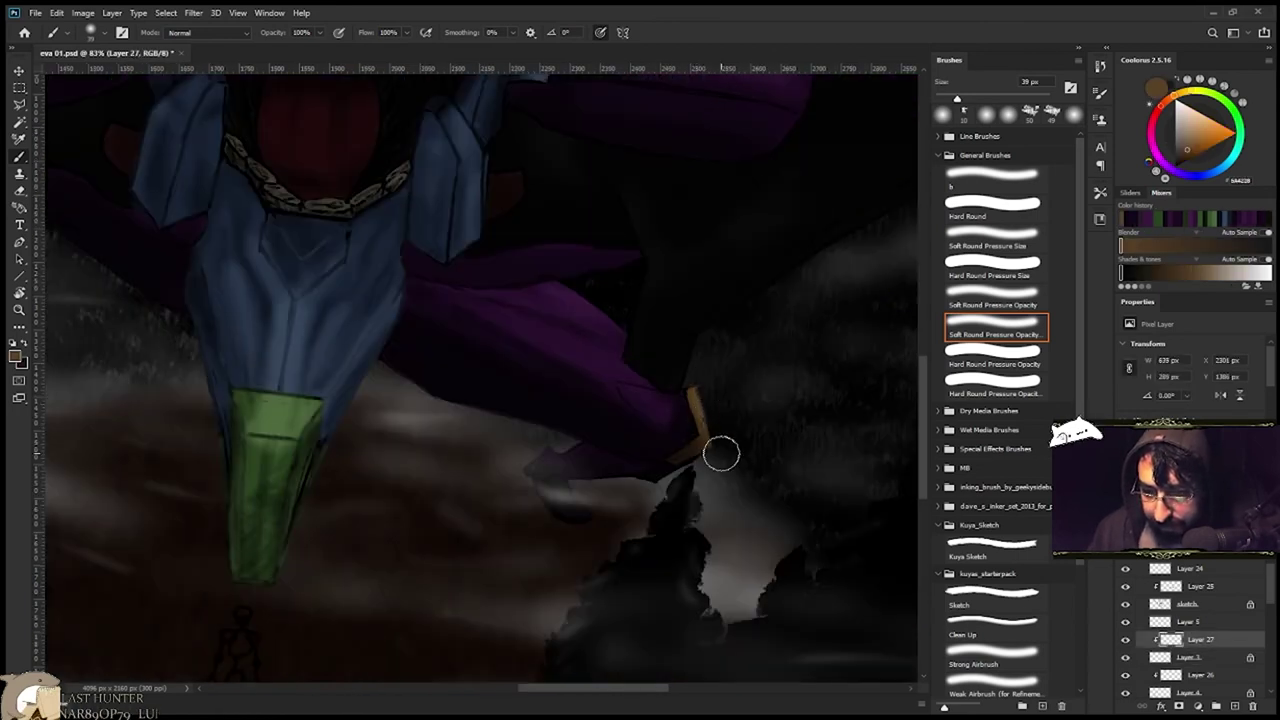
drag(624, 428, 562, 420)
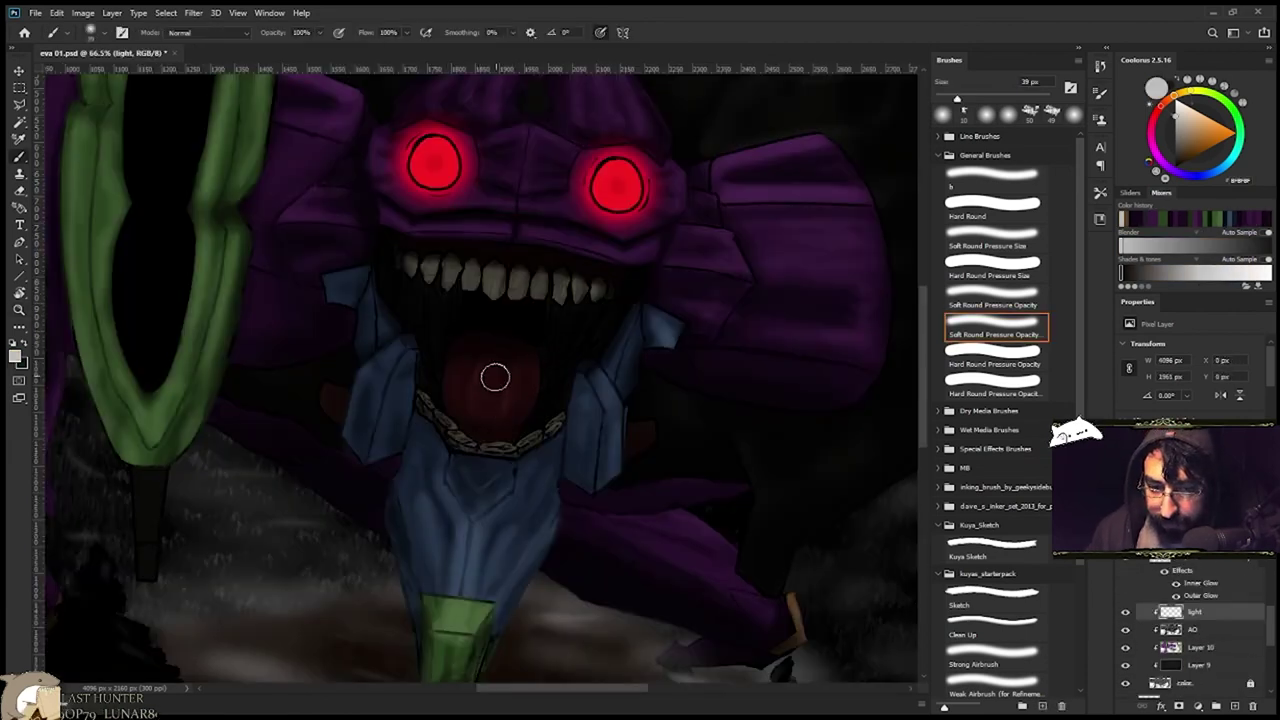
Add a clipped layer above the light layer and paint light-grey highlights on the tongue and lower jaw rim with a 19 px brush.
mouse_move(541, 438)
mouse_down()
mouse_move(514, 429)
mouse_move(489, 453)
mouse_move(556, 440)
mouse_up()
key(e)
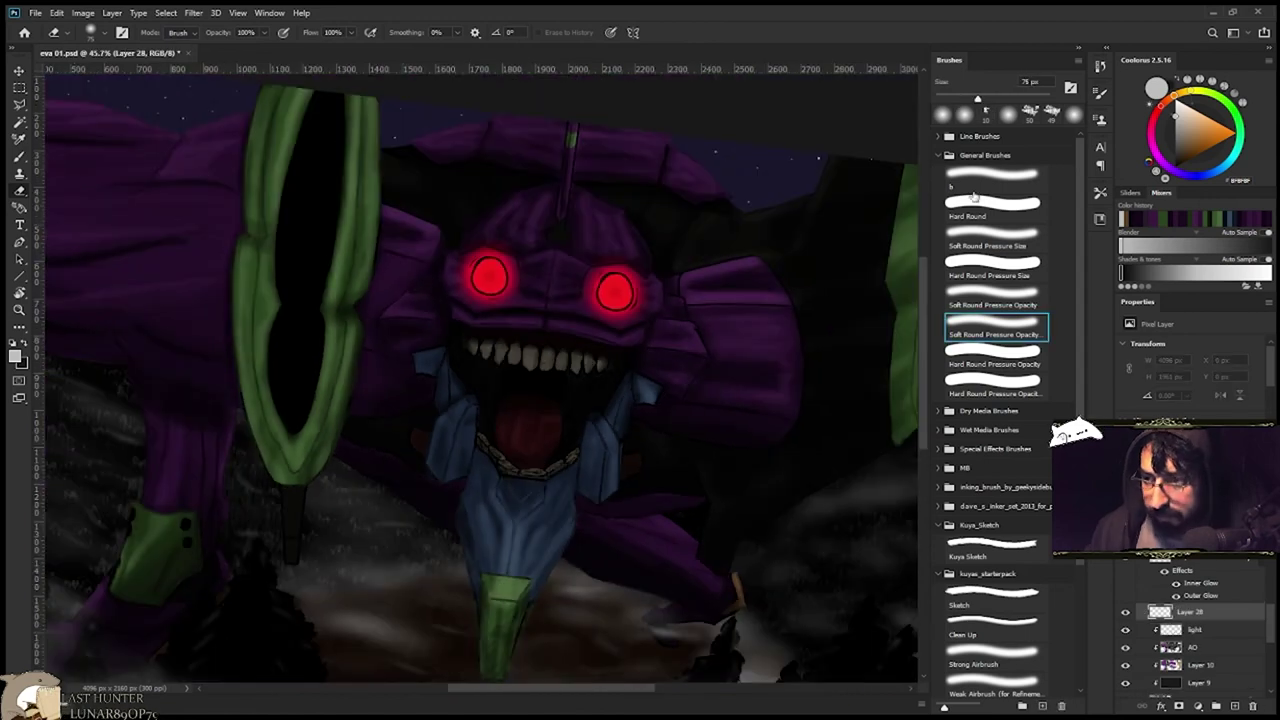
key(b)
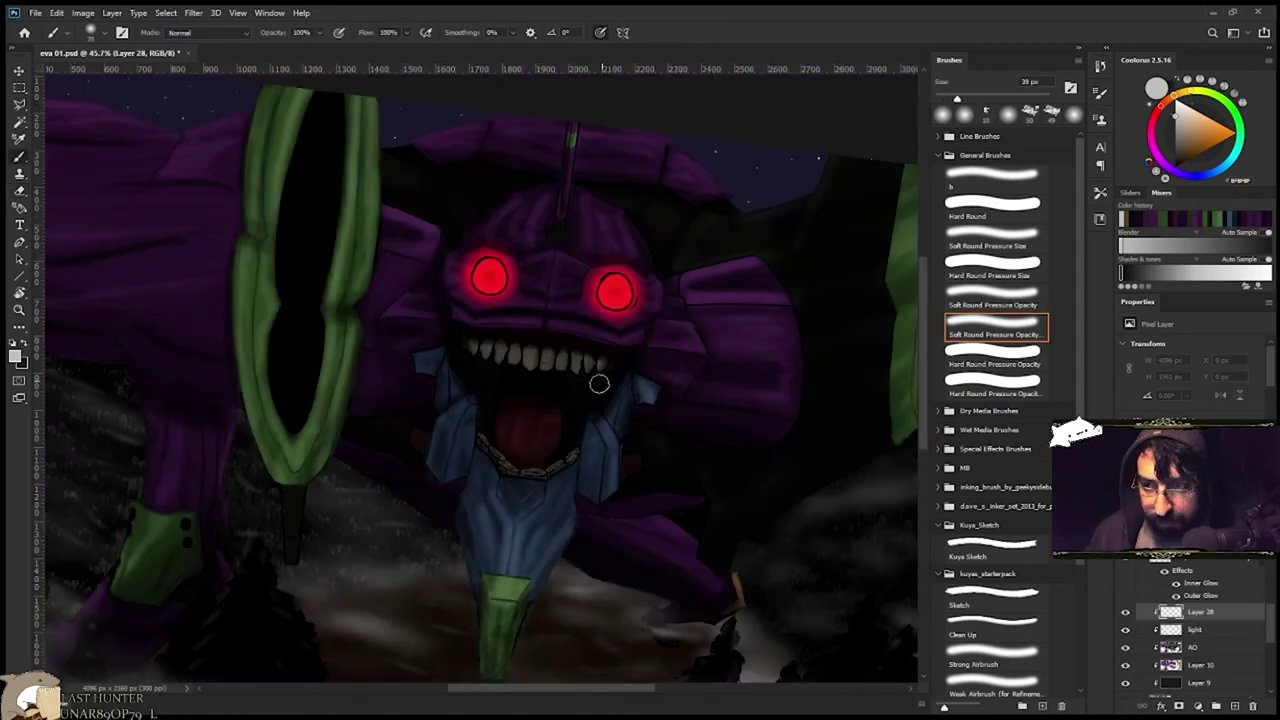
scroll(546, 430, up, 4)
click(945, 98)
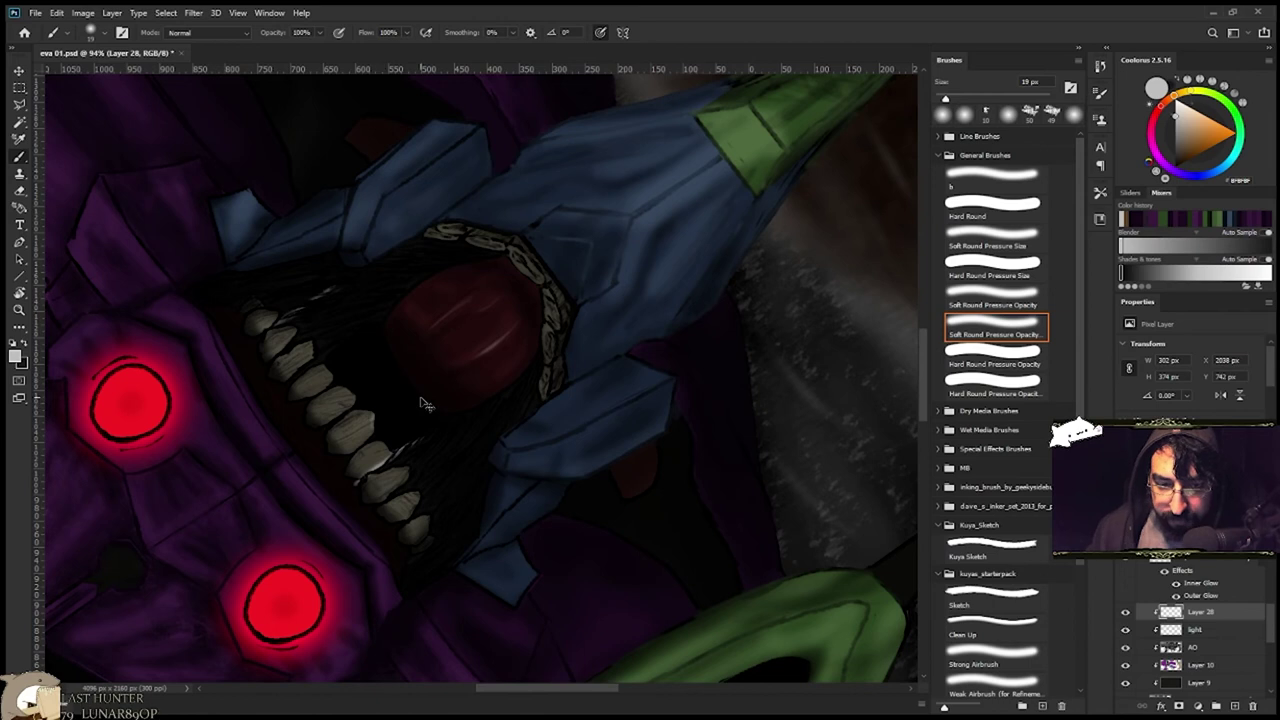
drag(514, 253, 535, 284)
drag(471, 237, 518, 250)
drag(547, 342, 544, 389)
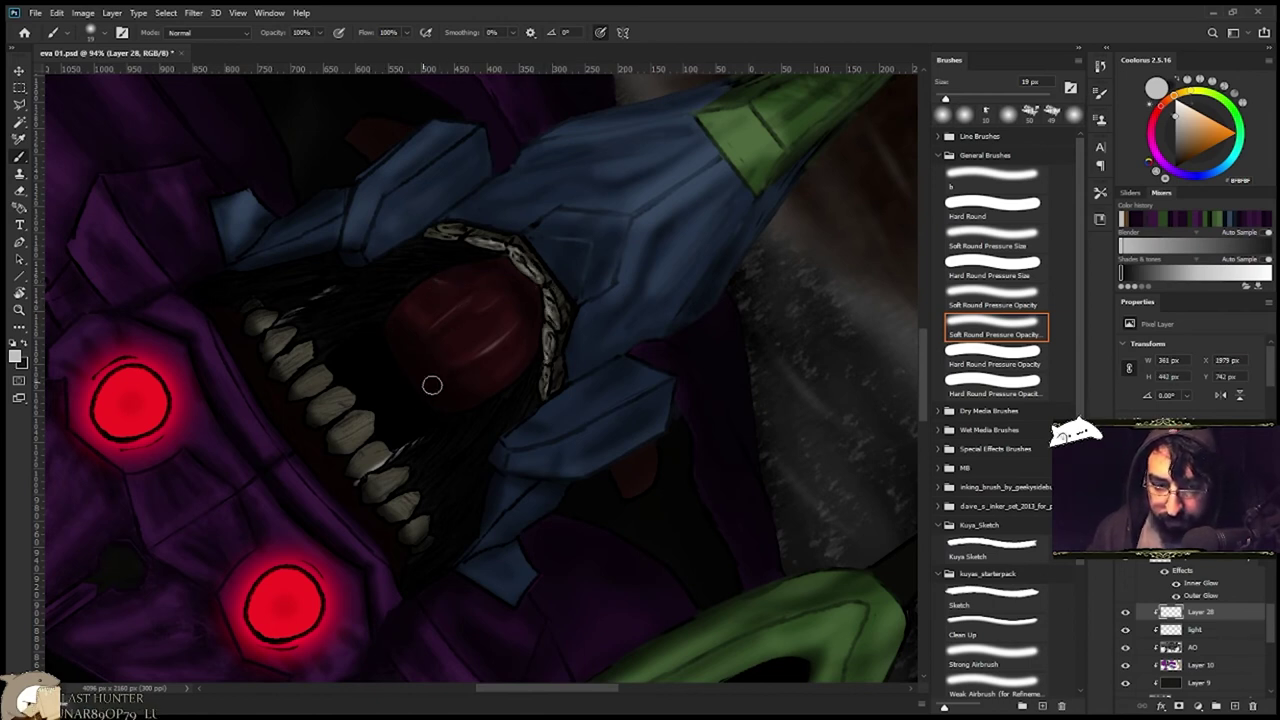
Paint light-grey saliva highlights around the outer upper teeth on the clipped highlight layer.
drag(532, 297, 537, 460)
drag(596, 444, 530, 444)
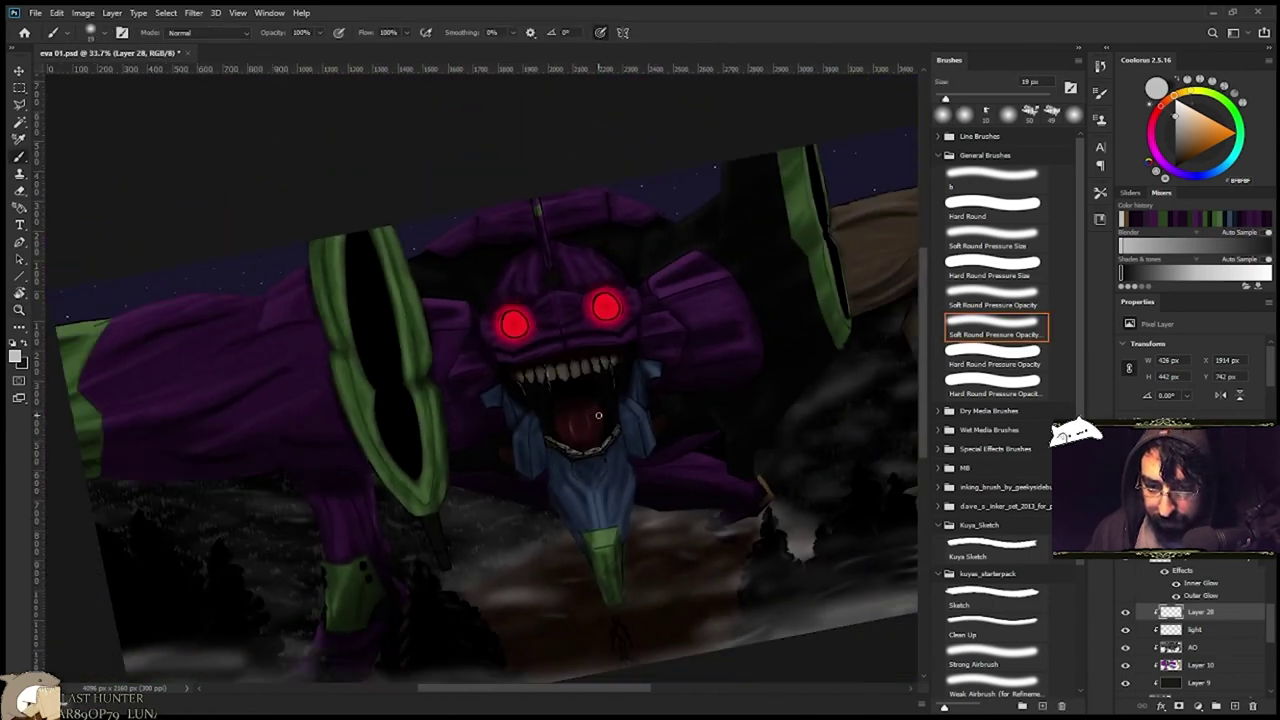
drag(547, 360, 620, 362)
key(e)
Add a new layer above the T L group and paint a light-grey saliva drip hanging from an upper tooth.
scroll(1203, 655, up, 4)
click(1141, 577)
click(1235, 706)
scroll(1203, 623, up, 5)
click(1236, 706)
key(b)
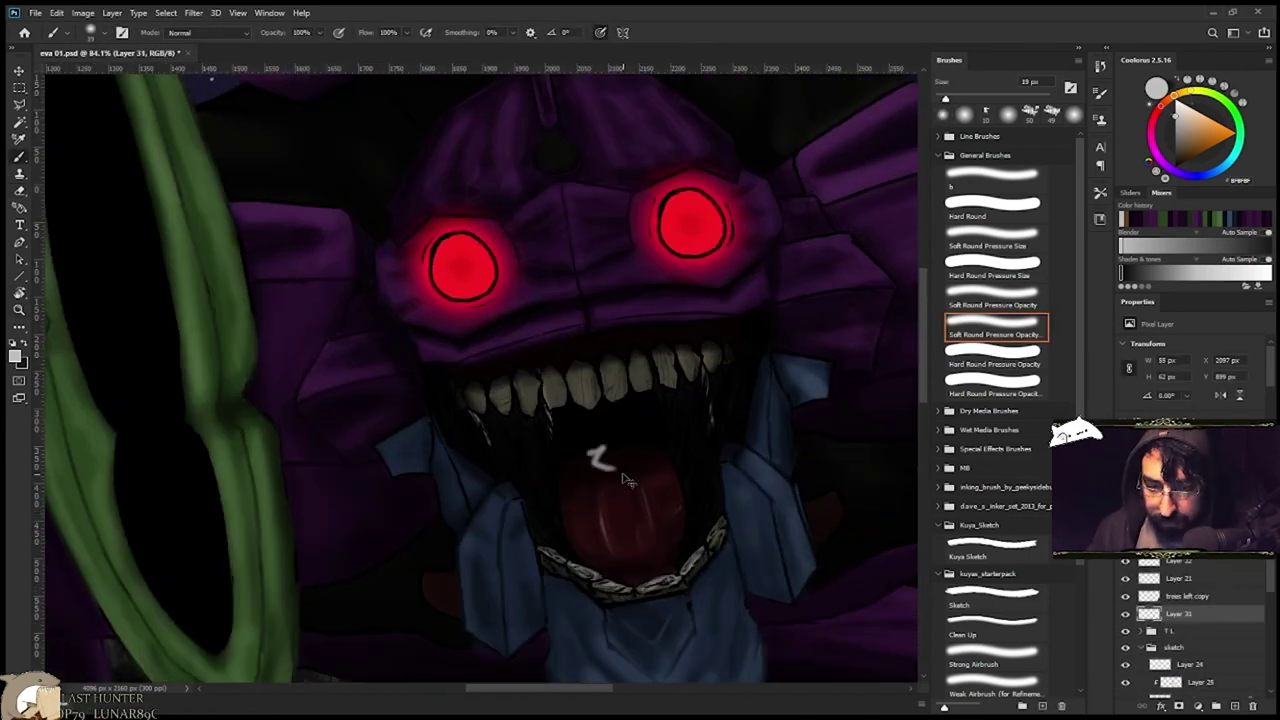
drag(548, 406, 551, 442)
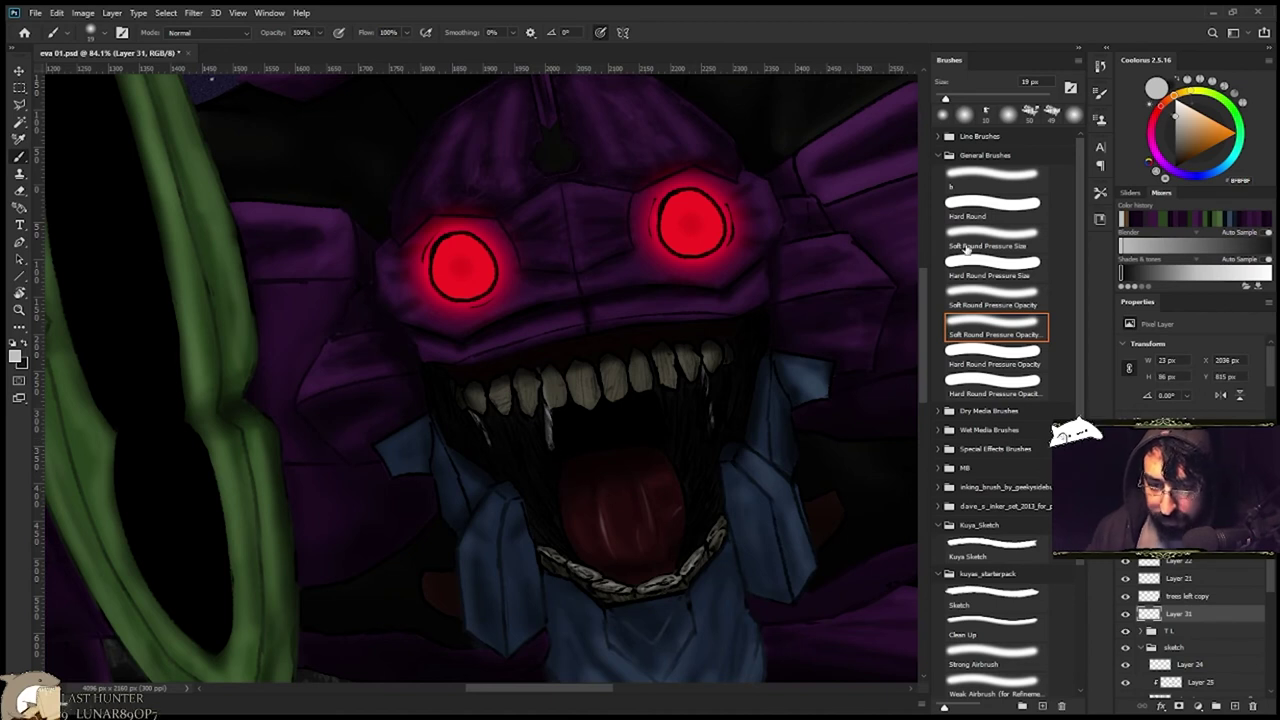
Reduce the brush to 12 px and paint more thin saliva strands hanging from the upper teeth.
drag(941, 103, 940, 103)
drag(560, 330, 568, 408)
mouse_move(448, 390)
mouse_down()
mouse_move(436, 422)
mouse_move(365, 338)
mouse_up()
drag(551, 449, 510, 486)
key(Escape)
drag(506, 376, 506, 405)
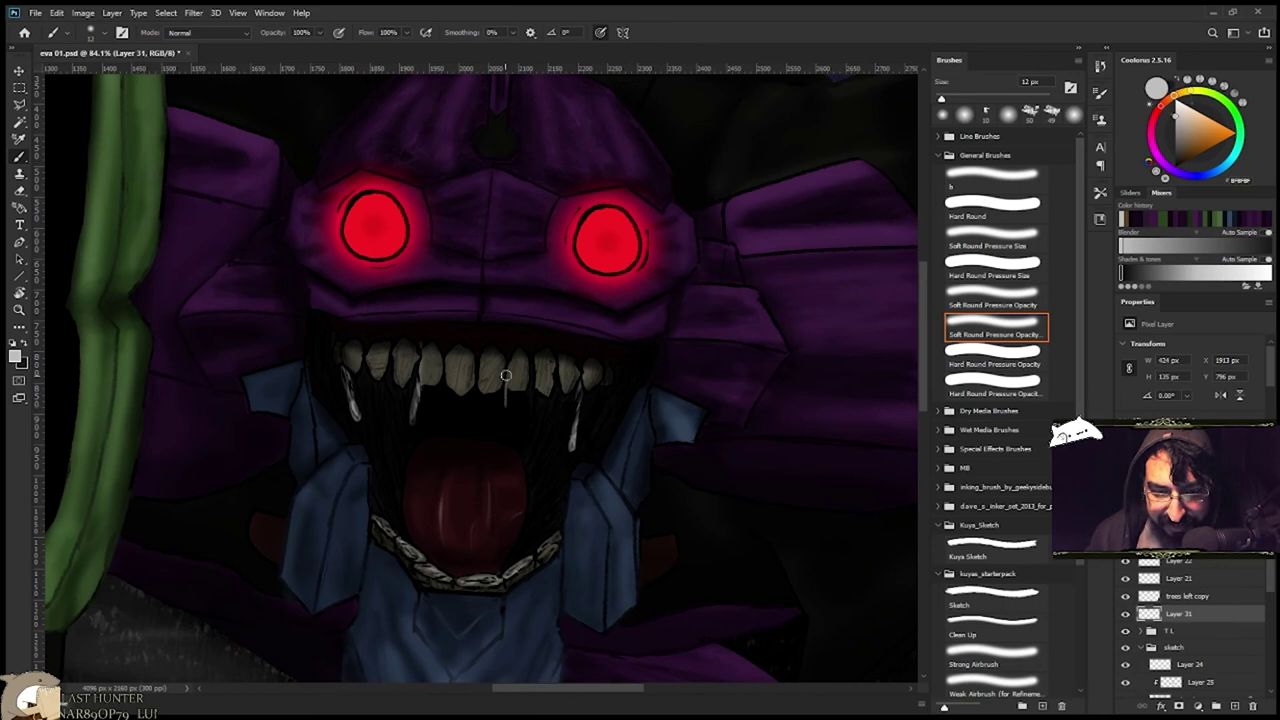
Paint light-grey saliva strands running from the lower jaw rim down onto the blue chin.
drag(370, 432, 449, 499)
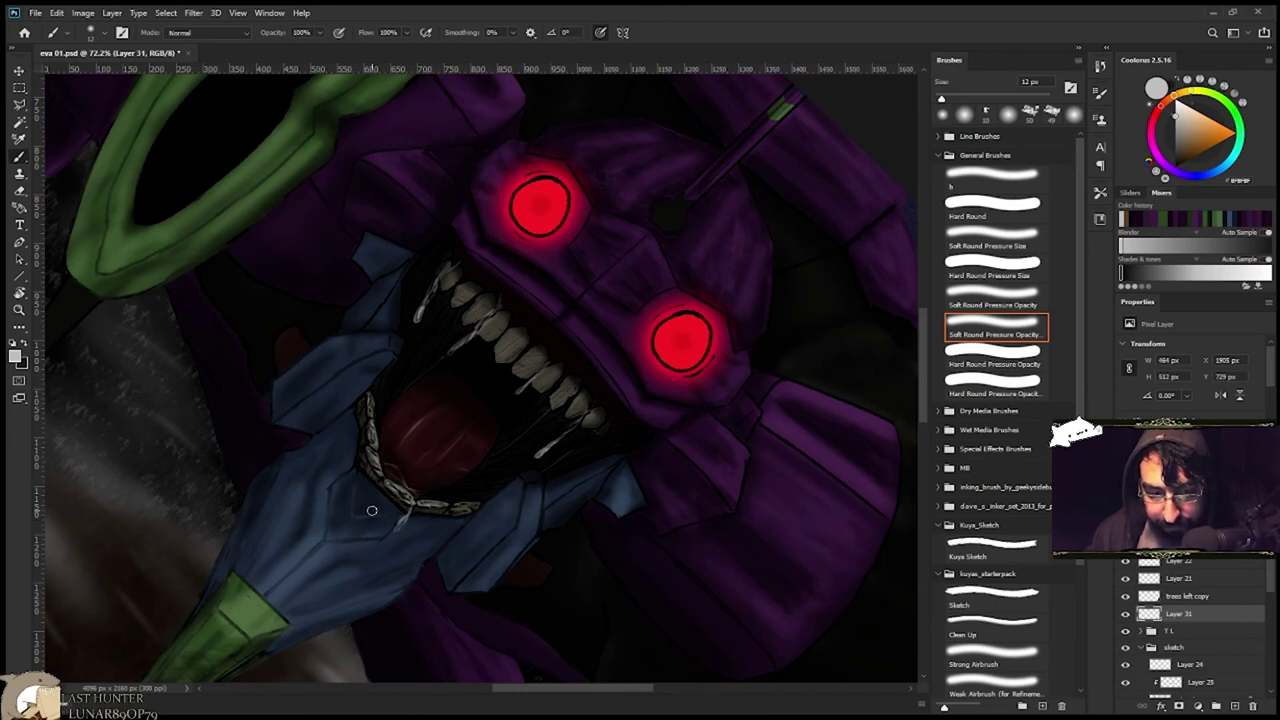
drag(371, 510, 441, 457)
key(e)
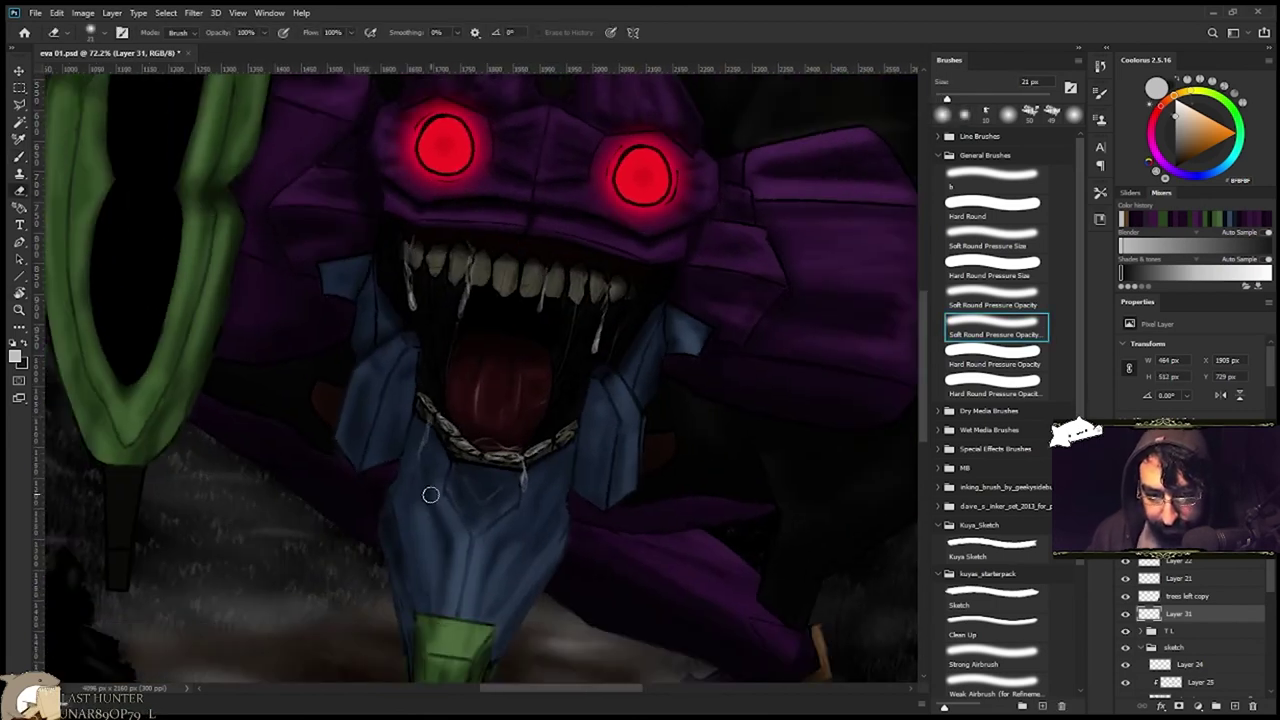
scroll(460, 470, down, 3)
scroll(484, 447, up, 3)
key(b)
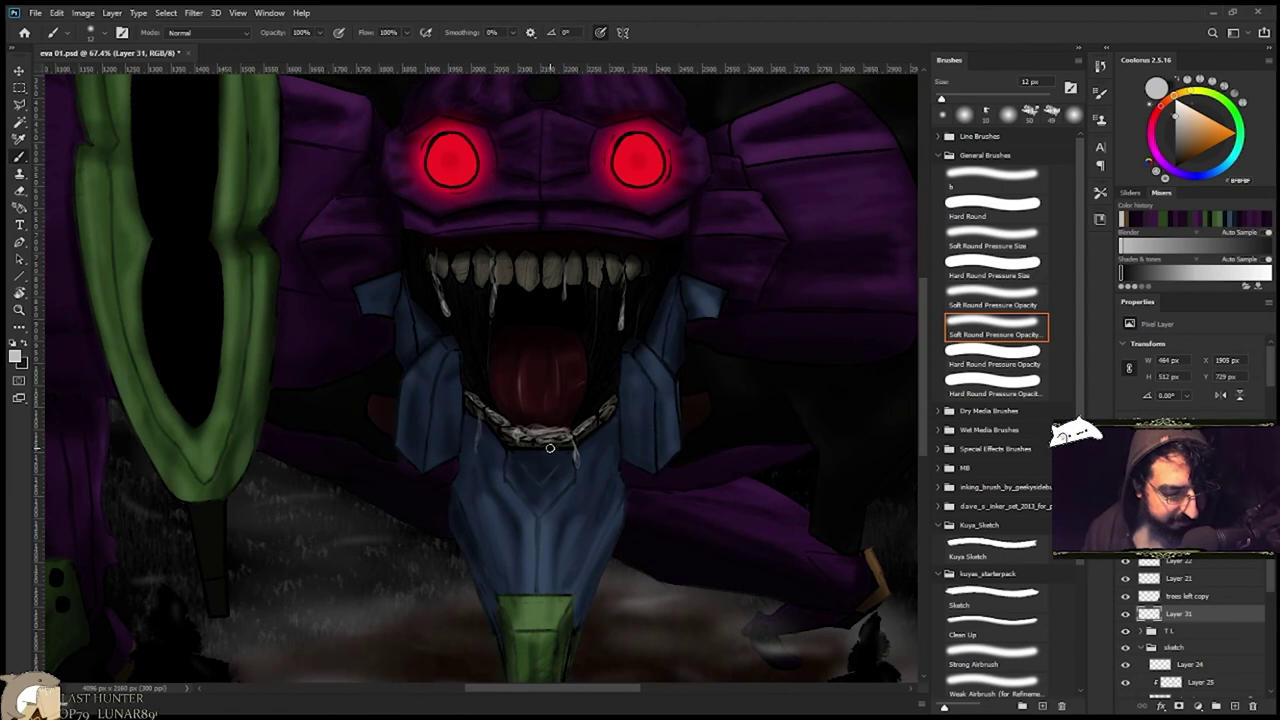
Paint thin light-grey highlights along the edges of the green fins on Layer 31.
key(b)
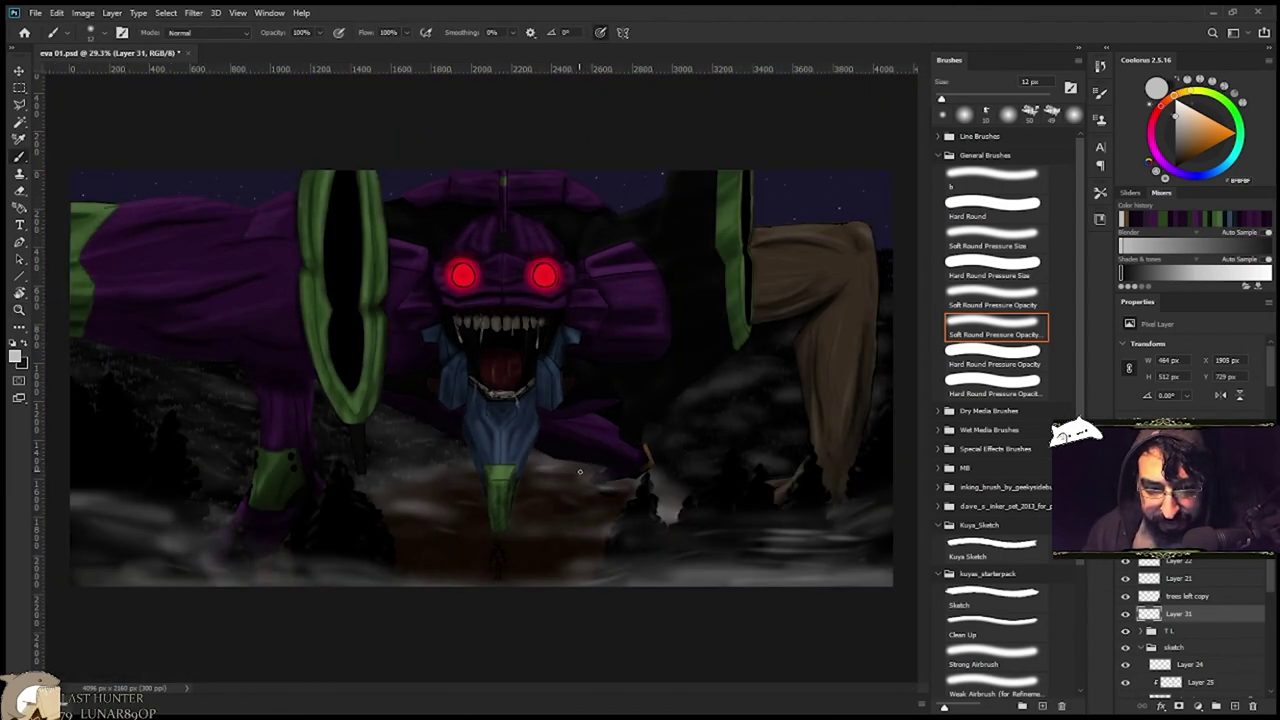
key(r)
drag(577, 480, 521, 513)
drag(442, 126, 449, 141)
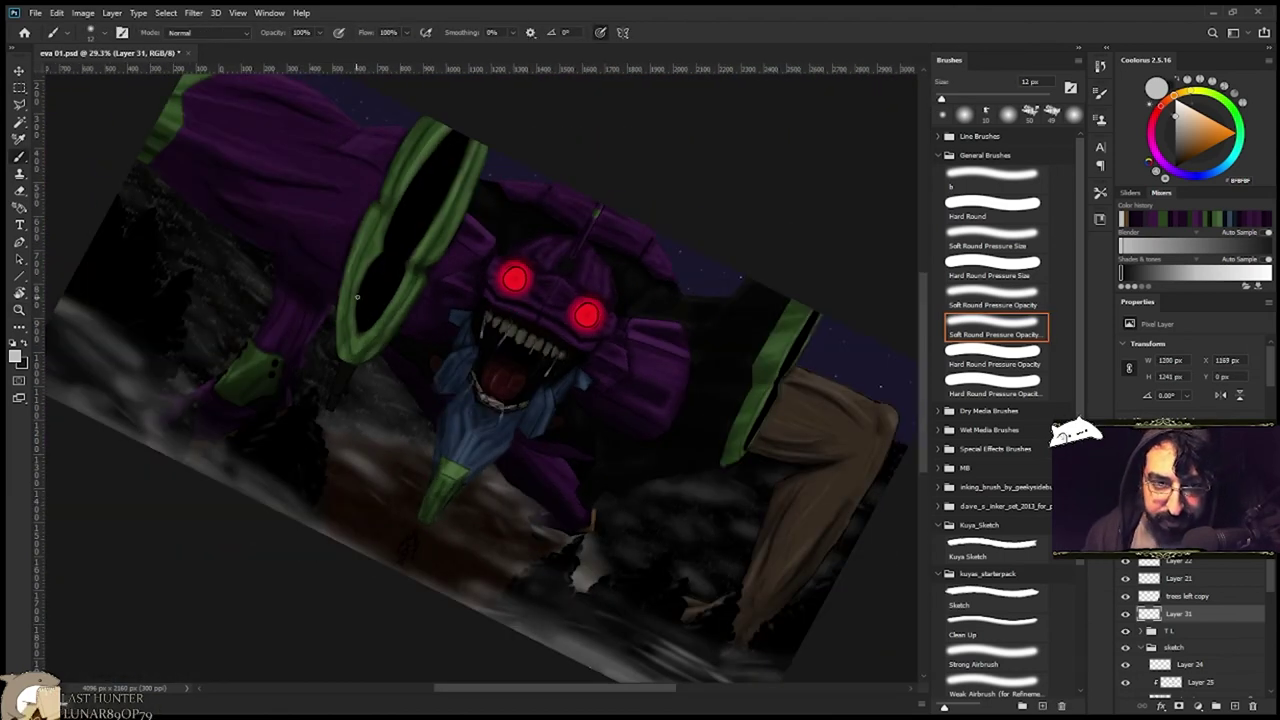
ctrl+drag(530, 285, 575, 303)
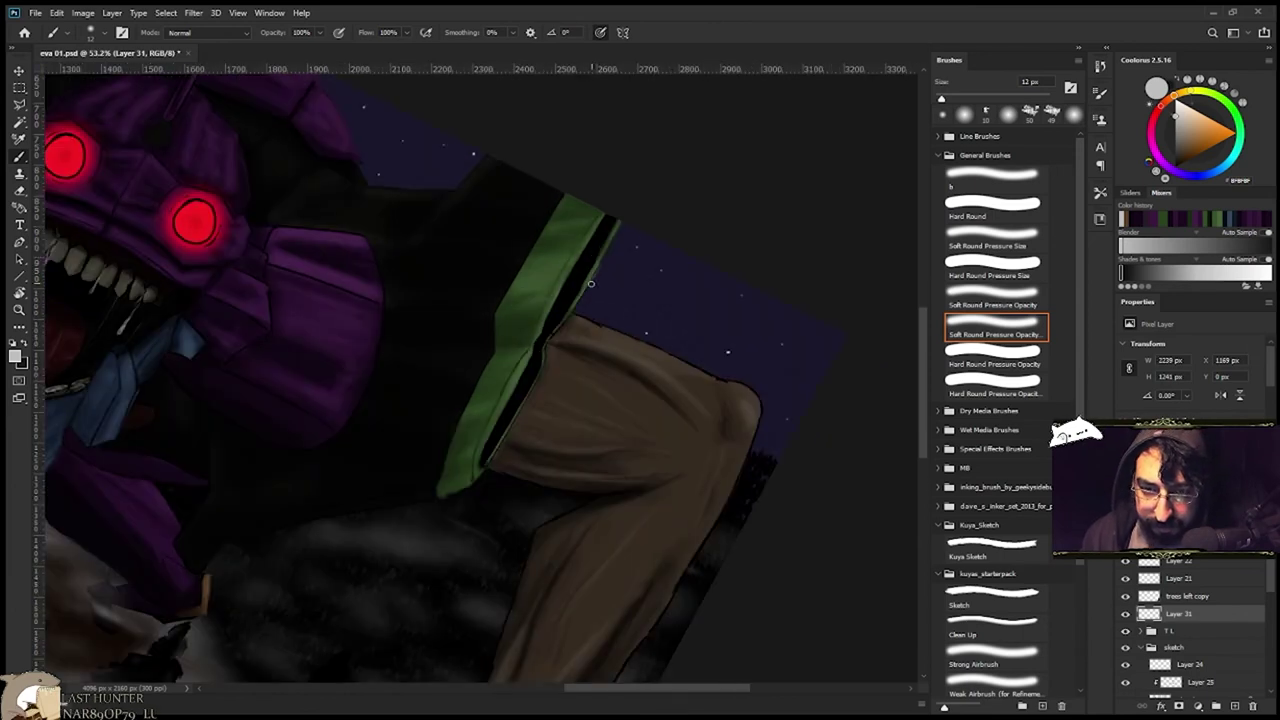
key(Escape)
Add thin light-grey highlights to the green tip of the chin on Layer 31.
key(ctrl+0)
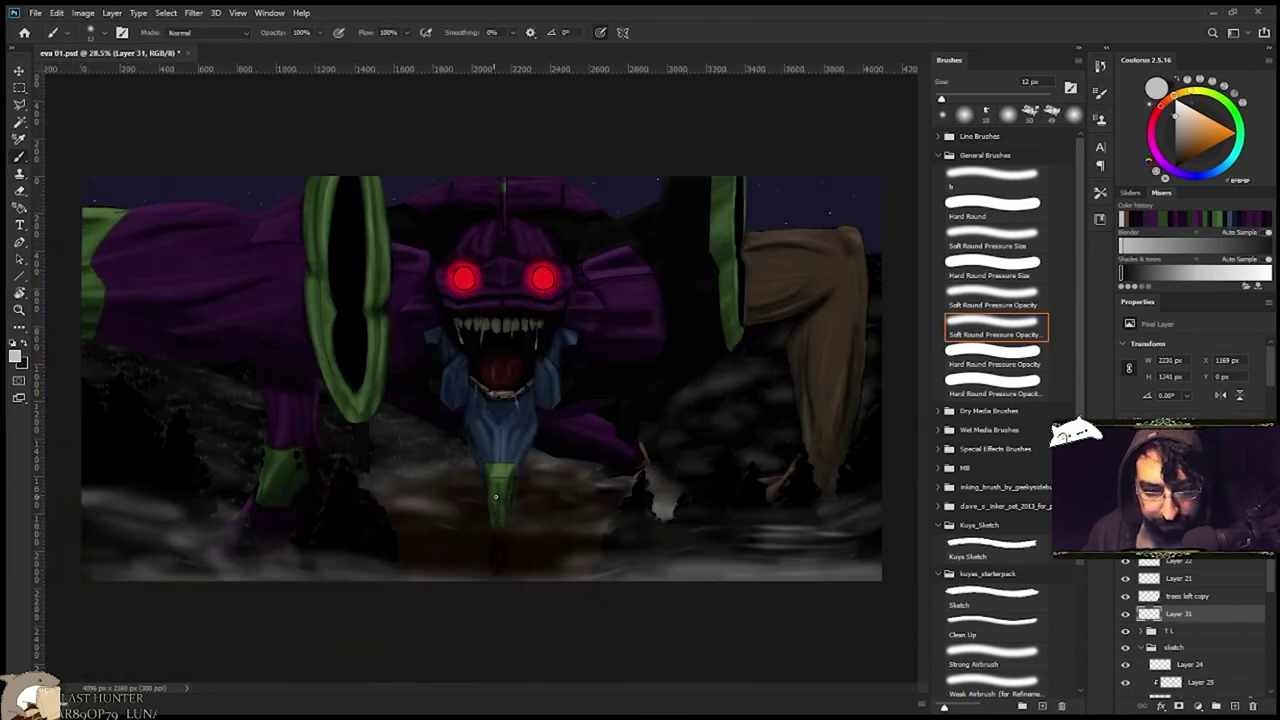
ctrl+drag(493, 505, 583, 508)
drag(562, 376, 547, 414)
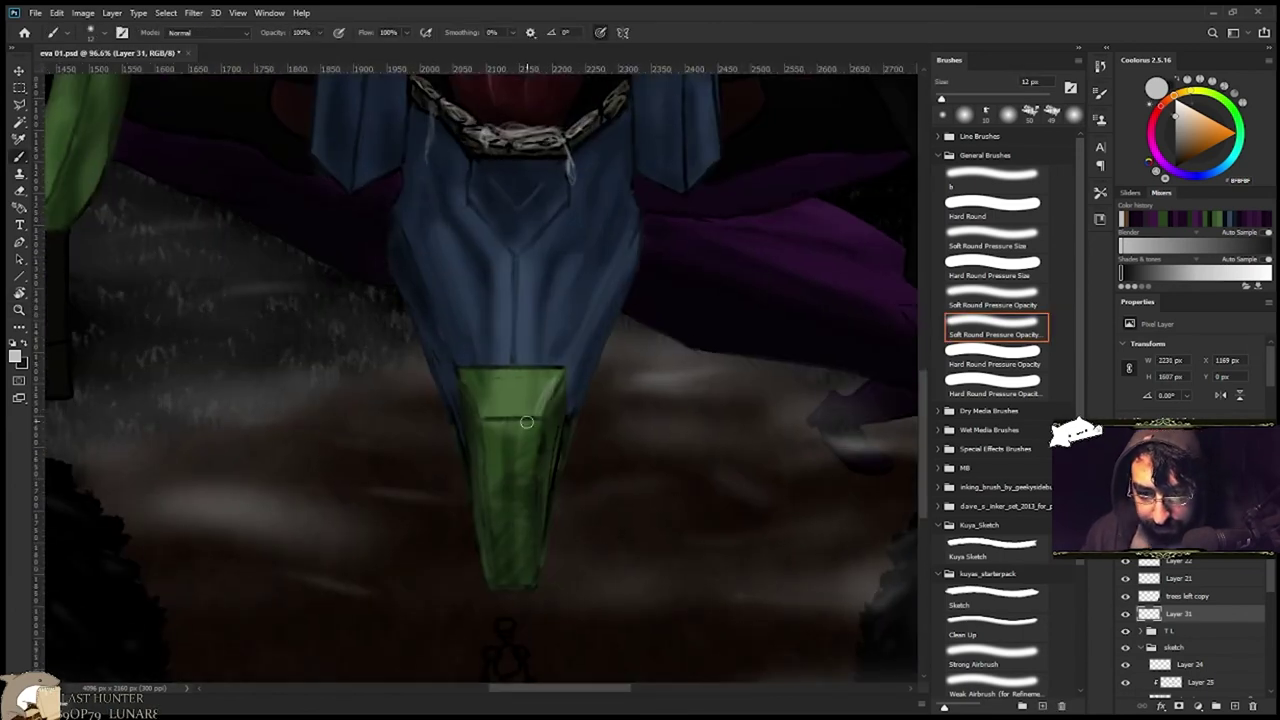
key(ctrl+0)
ctrl+drag(480, 522, 542, 524)
key(r)
drag(575, 345, 570, 390)
On Layer 25, recolour the line art of the blue jaw plates with sampled dark blue, using a 15 px brush.
key(])
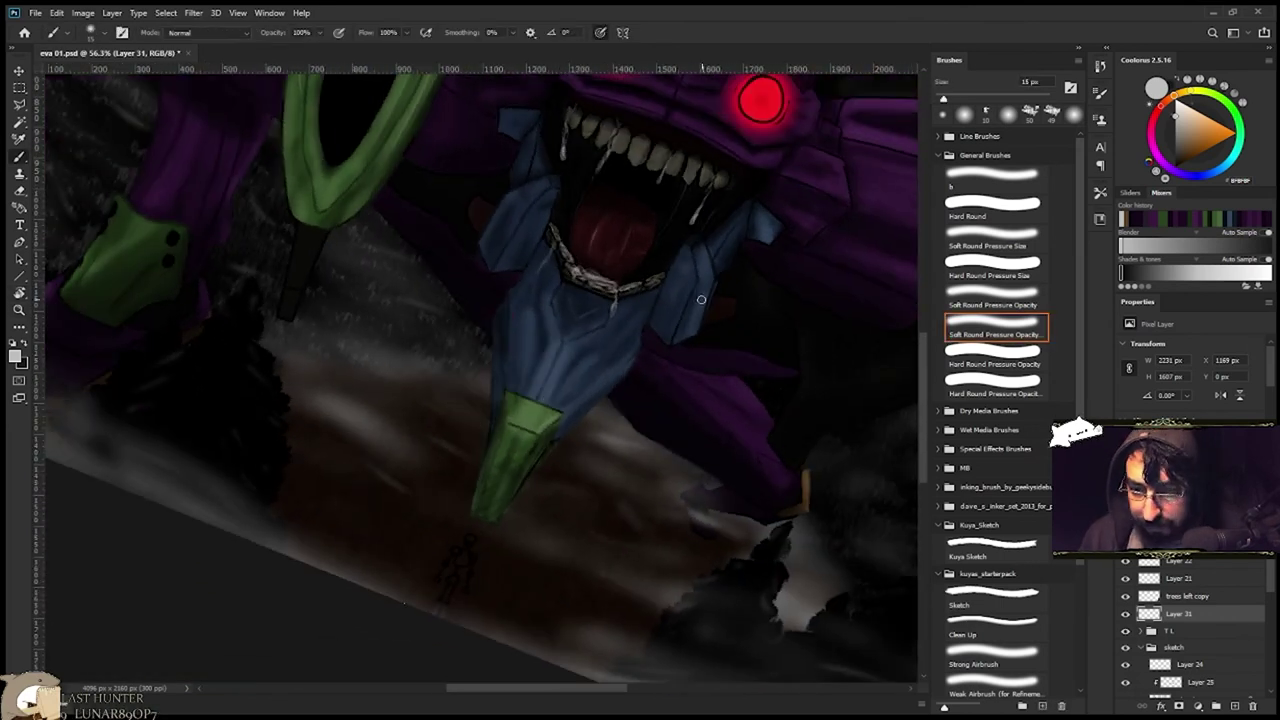
drag(592, 261, 641, 376)
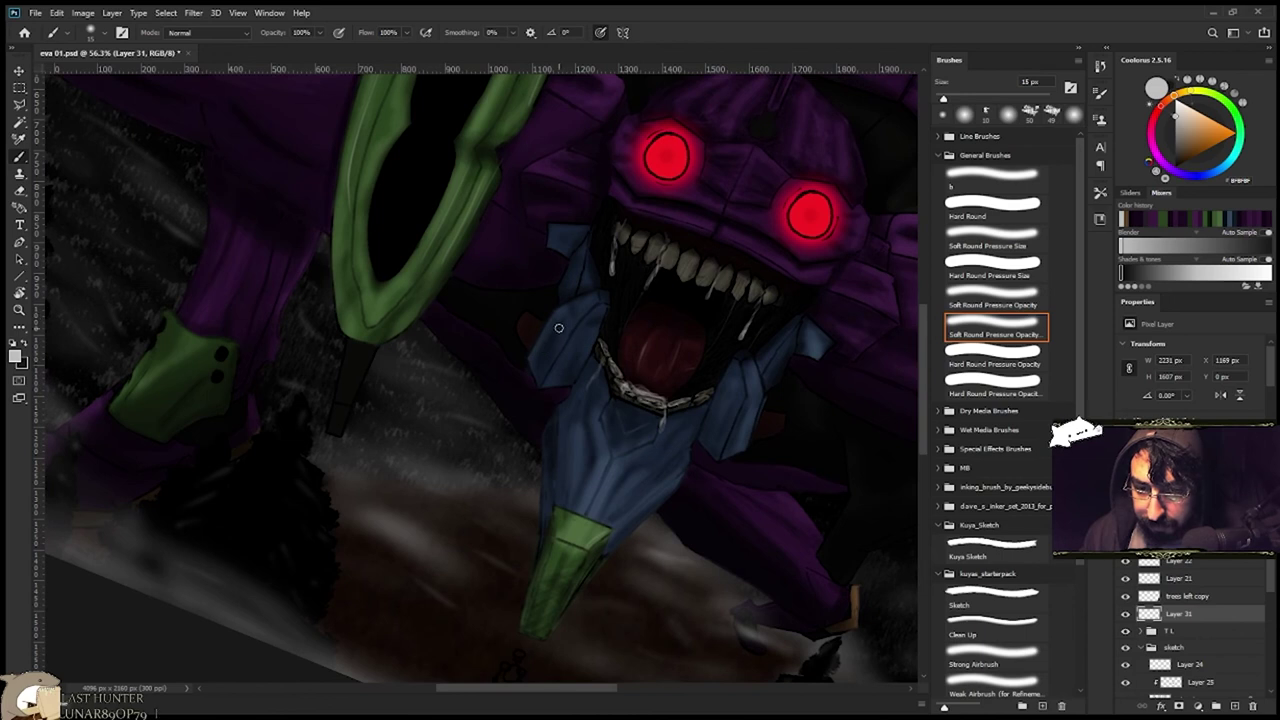
mouse_move(618, 322)
ctrl+mouse_down()
mouse_move(597, 314)
mouse_move(640, 320)
ctrl+mouse_up()
scroll(1231, 634, down, 1)
click(1222, 646)
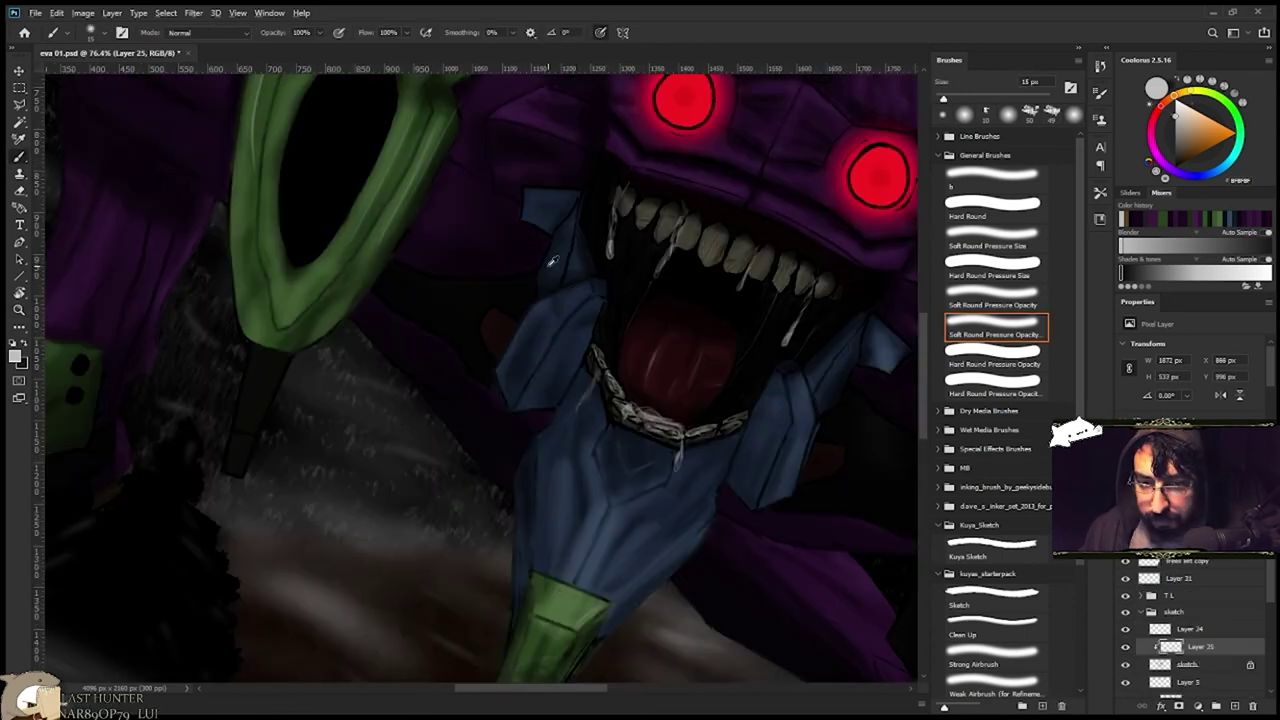
alt+click(497, 301)
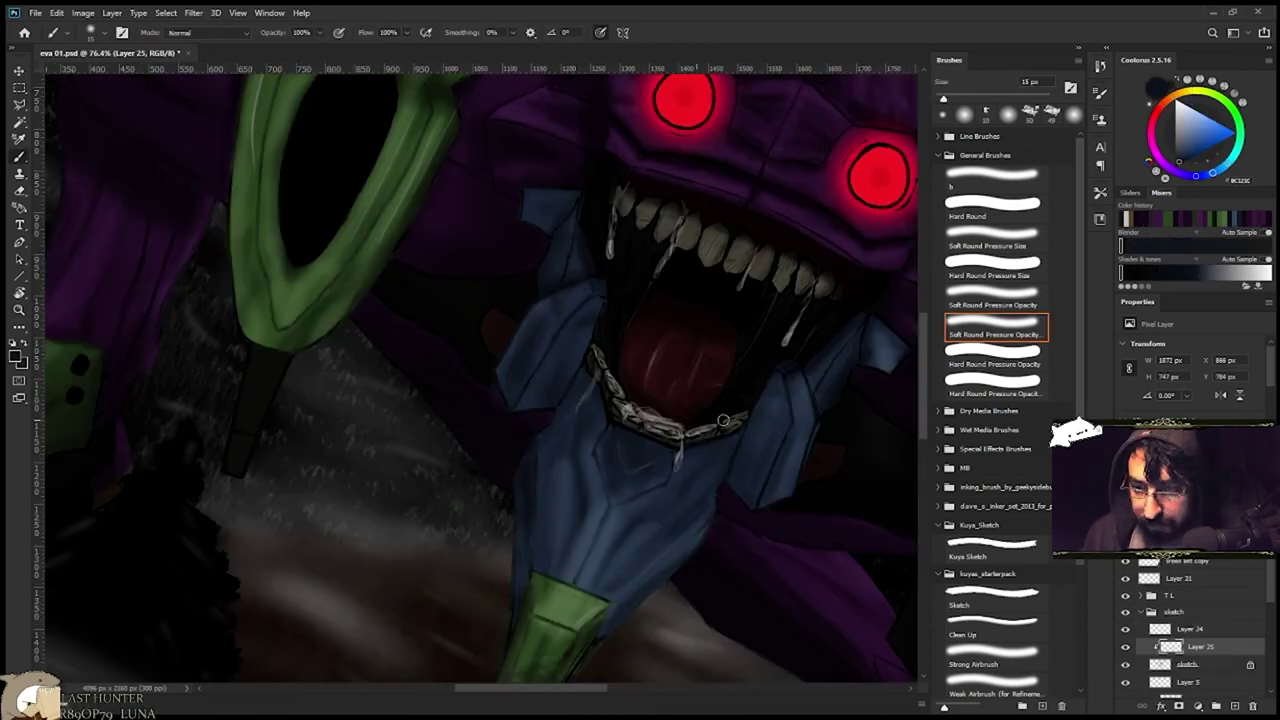
ctrl+drag(744, 484, 690, 482)
key(r)
key(Escape)
ctrl+drag(365, 452, 470, 448)
ctrl+drag(604, 424, 502, 428)
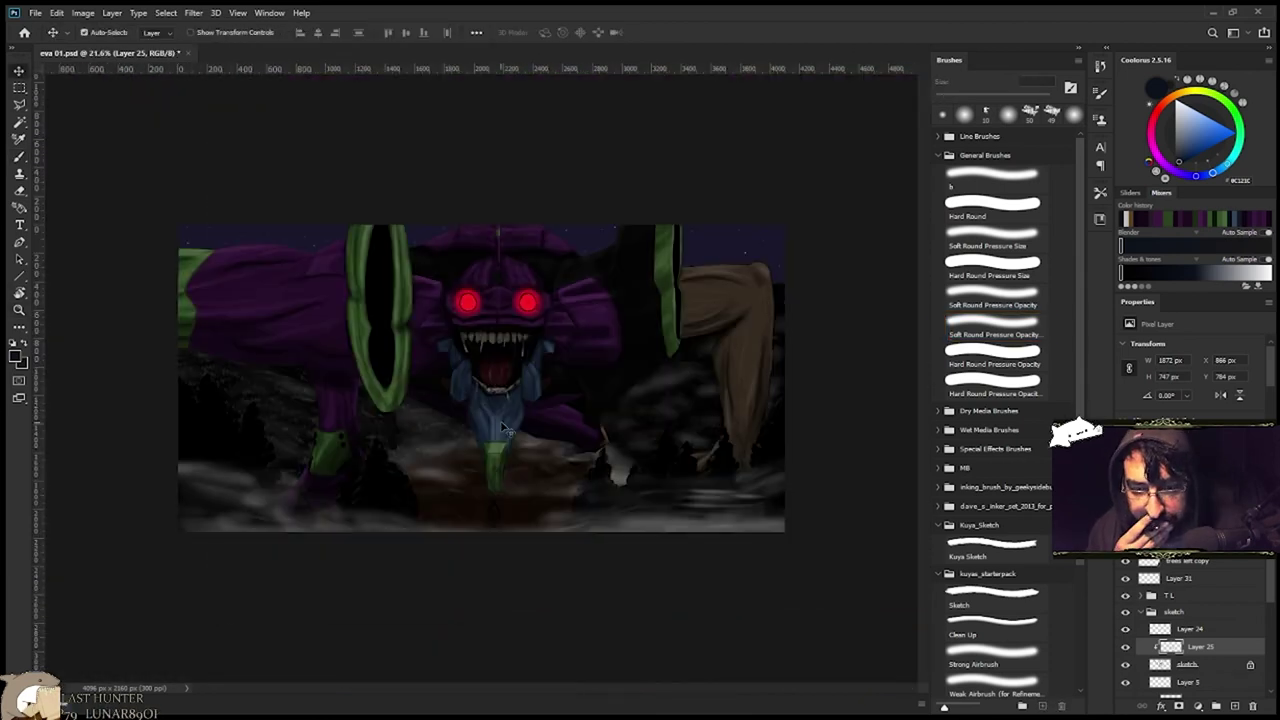
Recolour the line art of the brown arm on Layer 25 with sampled dark brown, using a 43 px brush.
ctrl+drag(662, 371, 860, 338)
alt+click(517, 240)
key(])
mouse_move(504, 208)
mouse_down()
mouse_move(436, 207)
mouse_move(557, 217)
mouse_move(649, 246)
mouse_move(634, 548)
mouse_move(465, 555)
mouse_up()
alt+click(629, 574)
key(r)
mouse_move(411, 495)
mouse_down()
mouse_move(361, 579)
mouse_move(268, 605)
mouse_up()
drag(436, 368, 541, 392)
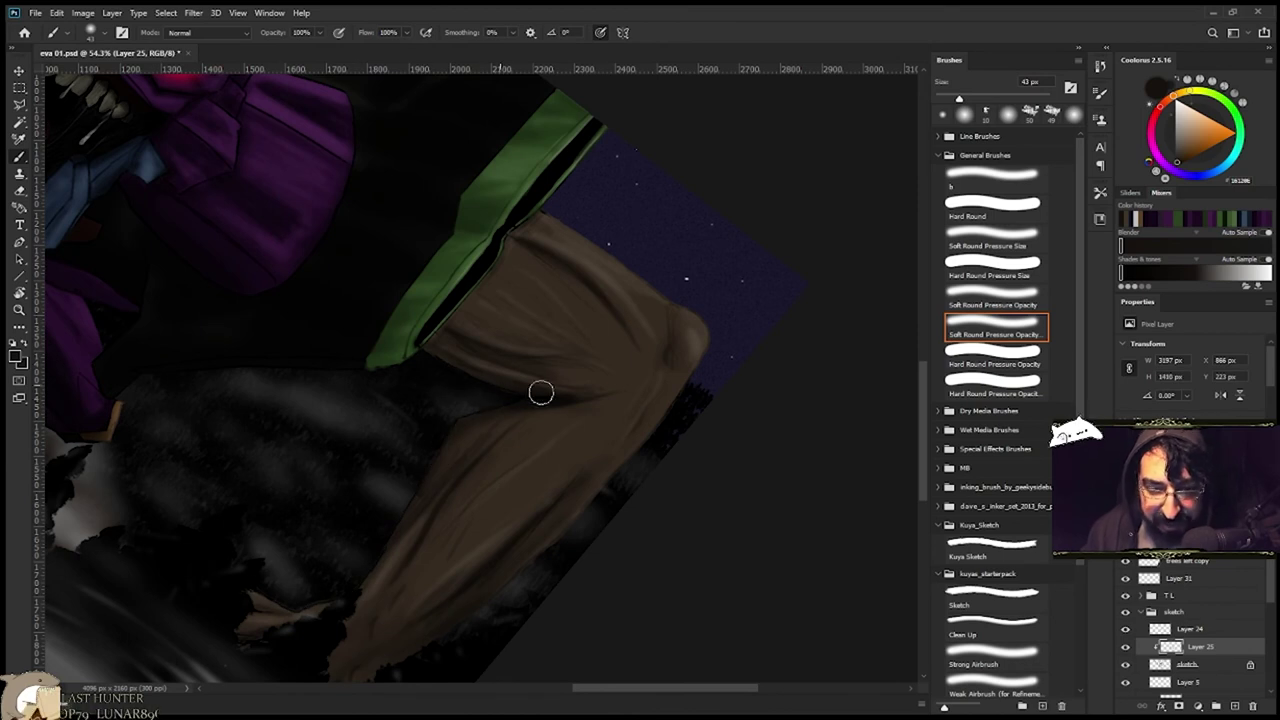
key(r)
drag(542, 221, 448, 222)
key(space)
On the AO layer, darken the lower tip of the green fin beside the brown arm with near-black.
drag(483, 417, 717, 383)
scroll(1190, 618, down, 5)
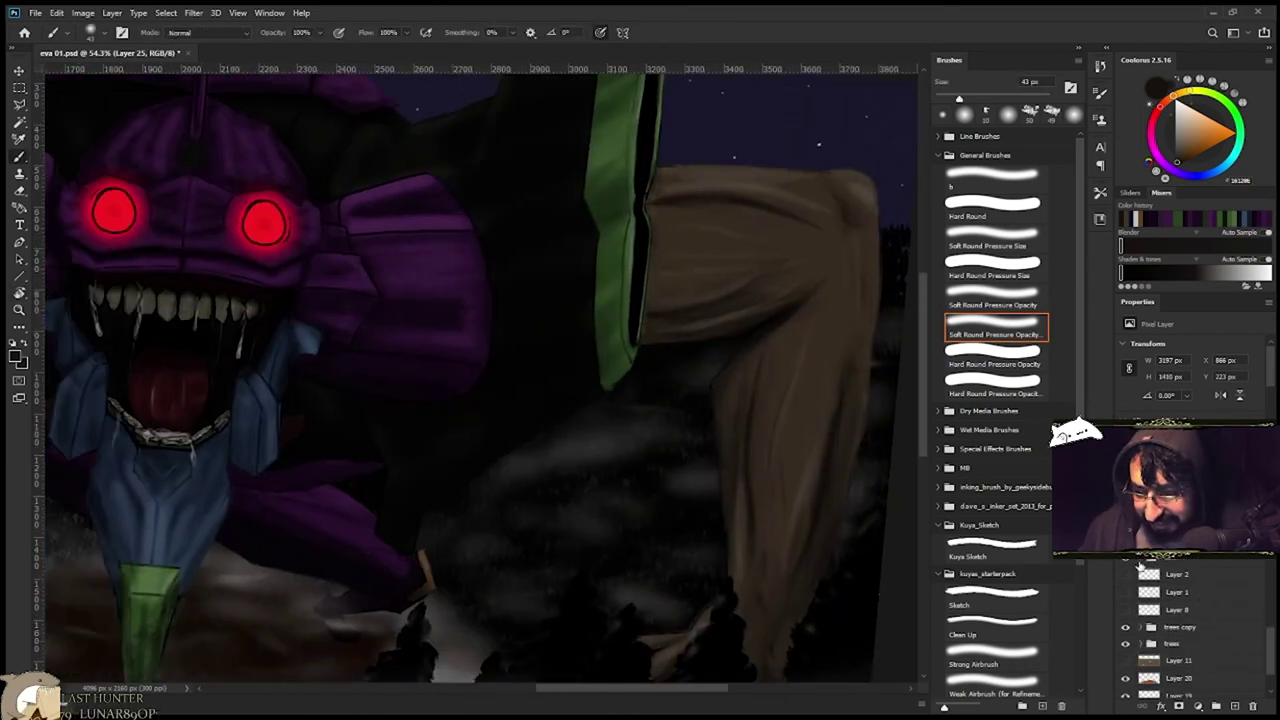
scroll(1139, 567, up, 2)
click(1192, 611)
alt+click(593, 368)
alt+click(480, 396)
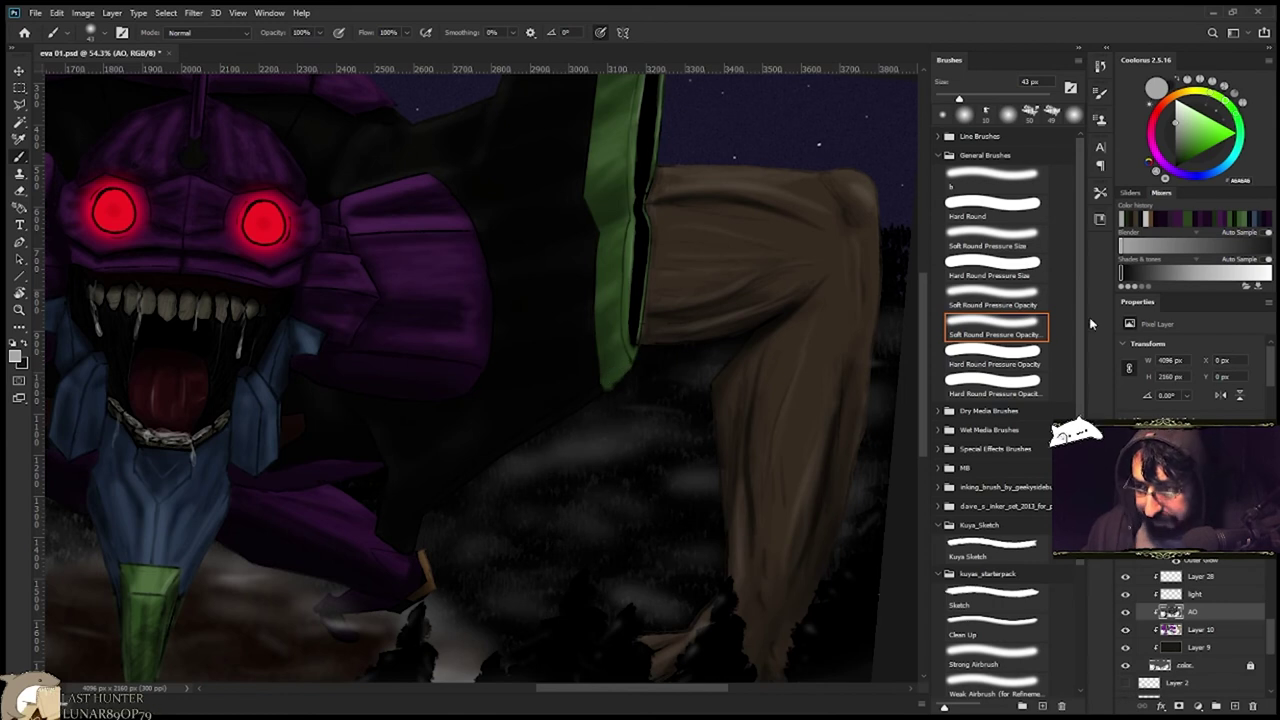
click(1176, 146)
drag(620, 377, 626, 367)
click(1176, 160)
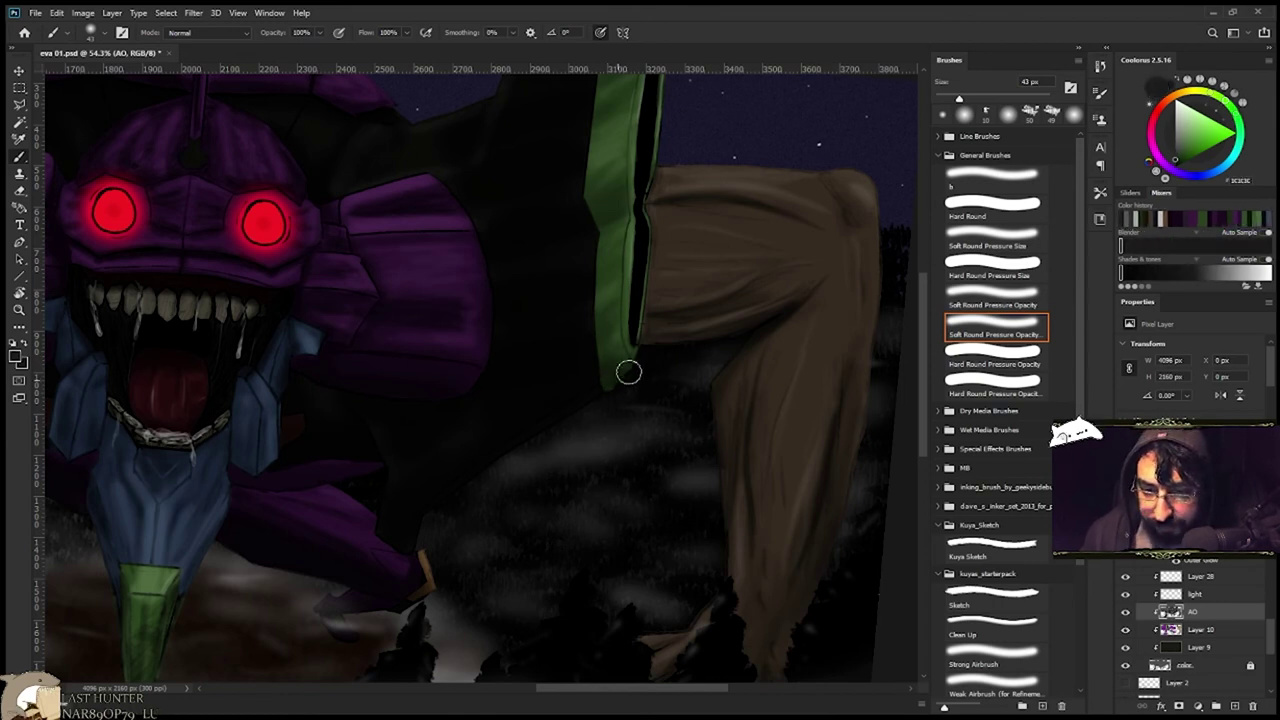
Load the color layer's outline as a selection, clear it, and toggle the AO and Layer 10 visibility to inspect the fin tip.
scroll(613, 398, up, 5)
ctrl+click(1170, 612)
ctrl+click(1161, 666)
key(ctrl+h)
ctrl+click(1163, 666)
key(ctrl+d)
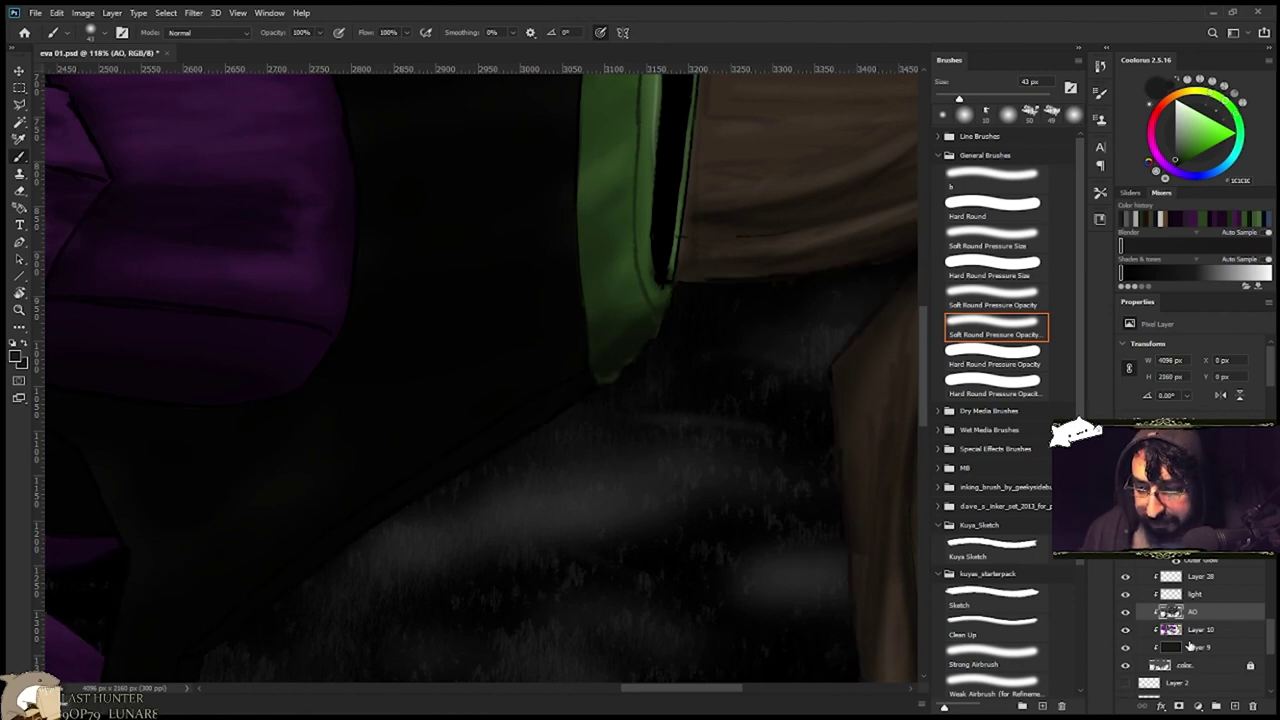
click(1125, 630)
click(1125, 612)
drag(1125, 612, 1125, 630)
Switch to Layer 25 and recolour the line art of the black body between the fin and the lower purple arm with sampled near-black.
scroll(1206, 627, up, 6)
click(1198, 612)
alt+click(640, 358)
mouse_move(645, 352)
mouse_down()
mouse_move(611, 370)
mouse_move(655, 322)
mouse_move(603, 366)
mouse_up()
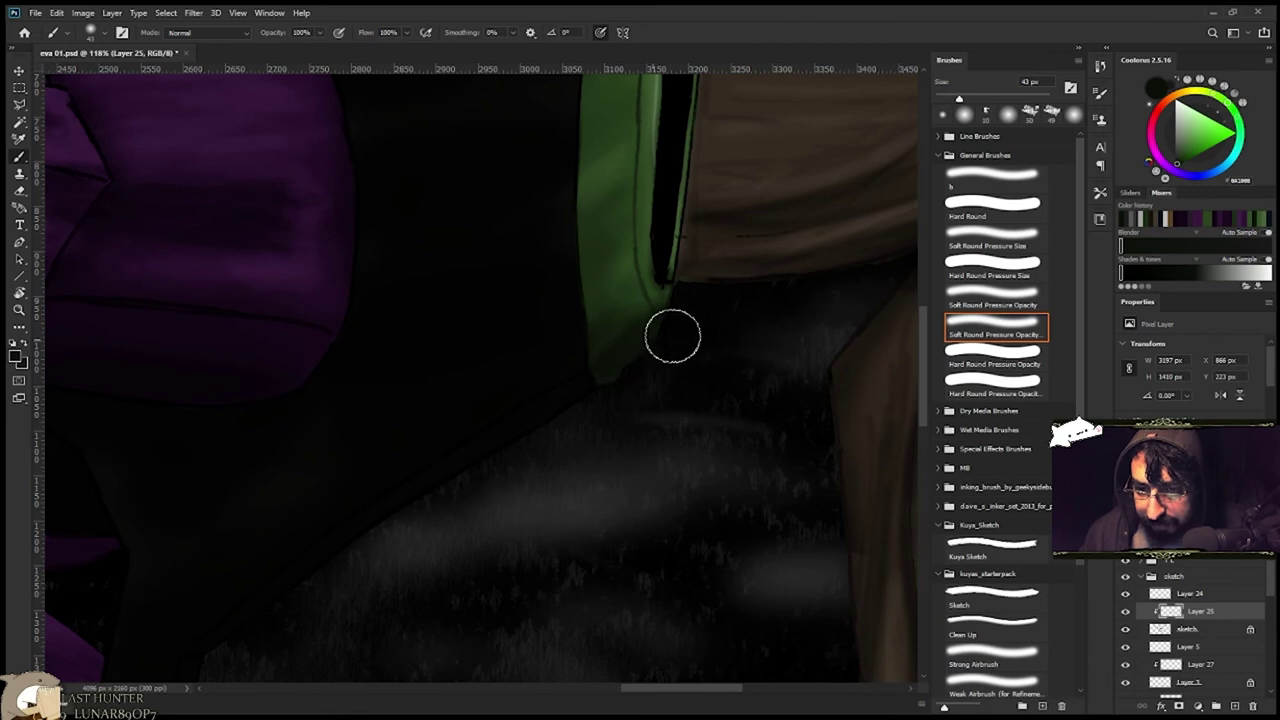
key(ctrl+z)
scroll(463, 467, down, 3)
alt+click(463, 467)
drag(563, 438, 763, 260)
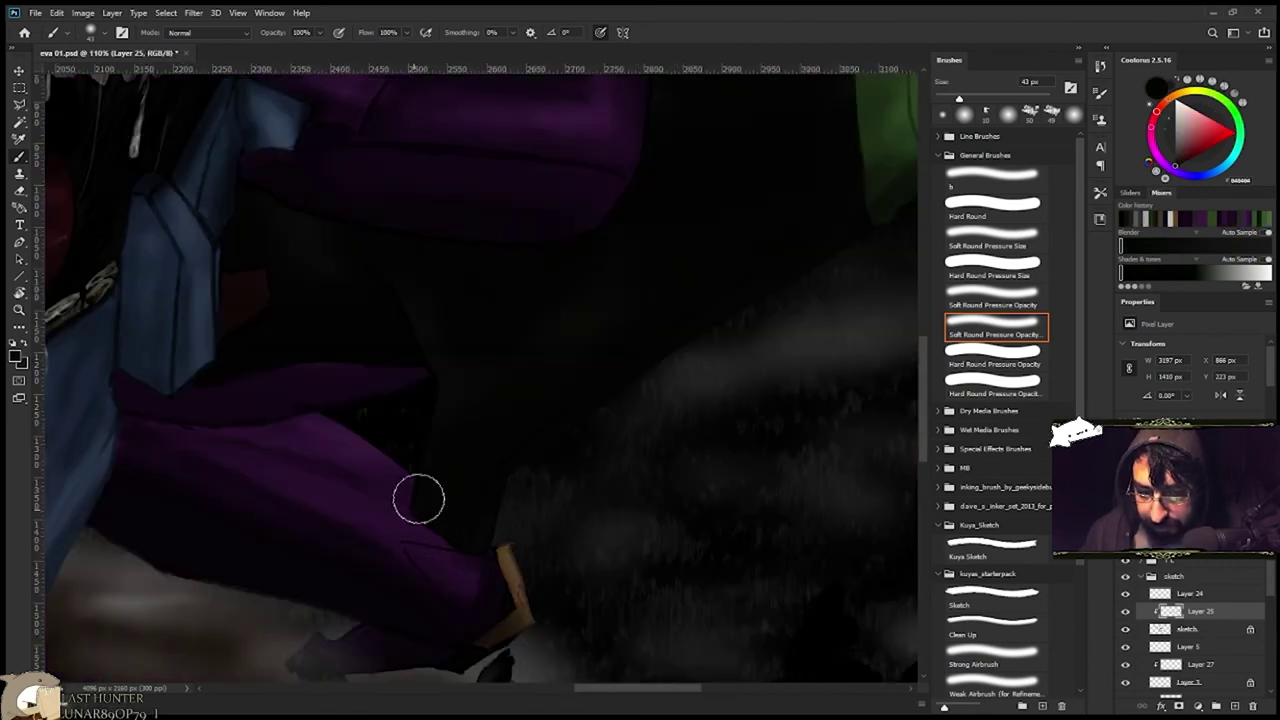
On Layer 25, recolour the line art of the black body between the large green fin and the blue jaw with sampled near-black.
drag(429, 395, 860, 440)
scroll(523, 357, up, 1)
drag(523, 357, 571, 391)
alt+click(422, 338)
drag(513, 317, 418, 394)
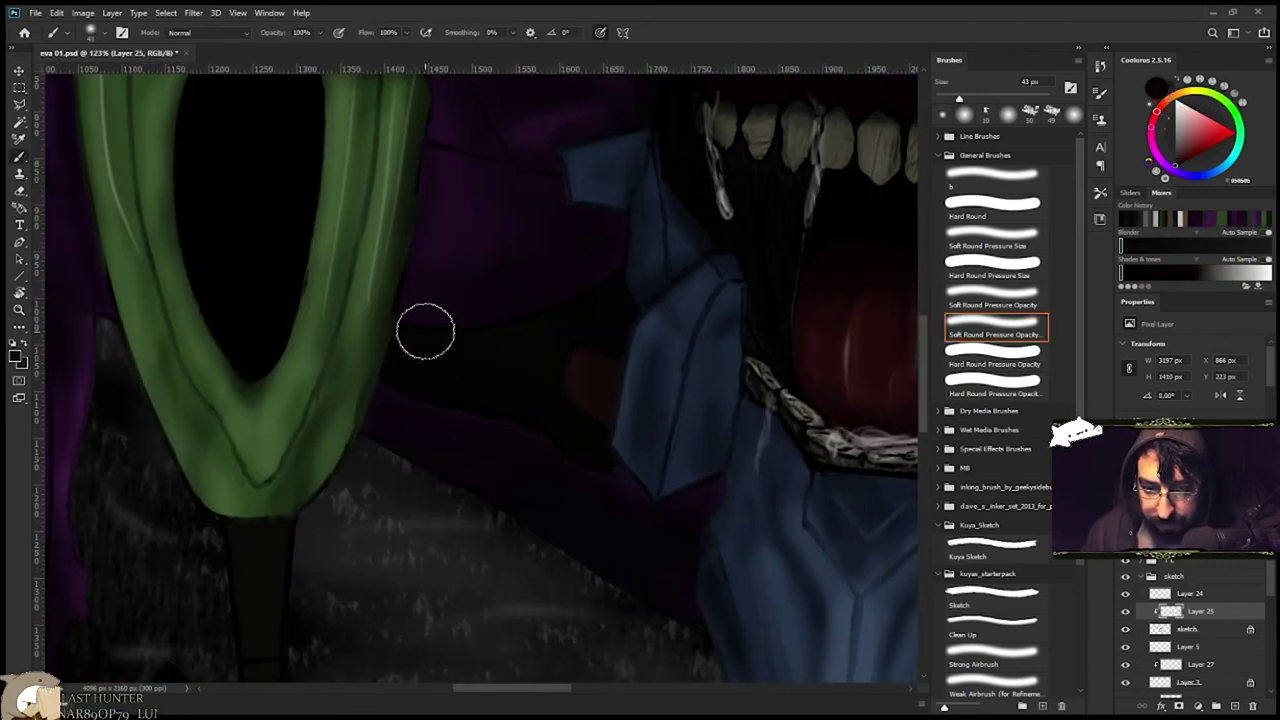
Recolour the line art along the dark purple arm below that black area on Layer 25 with a sampled dark tone.
drag(609, 464, 571, 466)
drag(800, 460, 440, 465)
mouse_move(440, 465)
mouse_down()
mouse_move(497, 491)
mouse_move(440, 429)
mouse_move(390, 435)
mouse_up()
alt+click(485, 490)
mouse_move(390, 435)
mouse_down()
mouse_move(541, 430)
mouse_move(600, 400)
mouse_move(566, 280)
mouse_up()
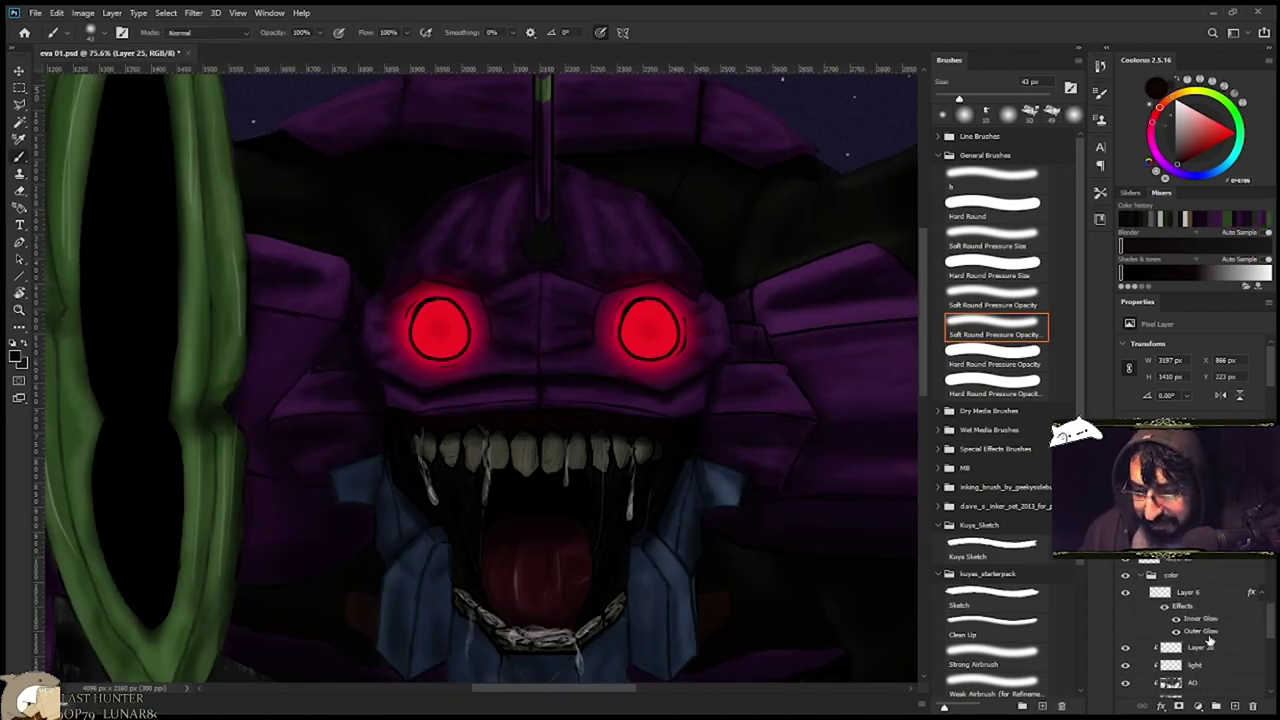
On the AO layer, darken the black area around the top of the mecha's head with a 43 px near-black brush.
key(e)
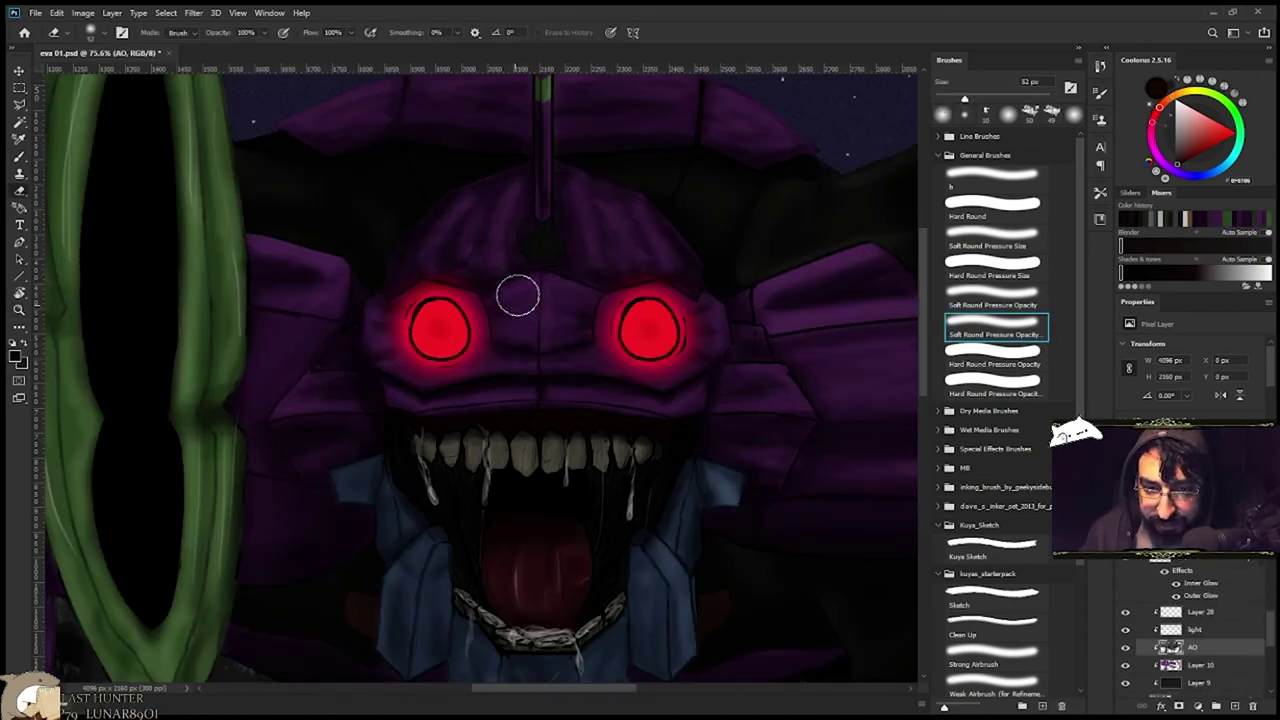
scroll(590, 320, up, 3)
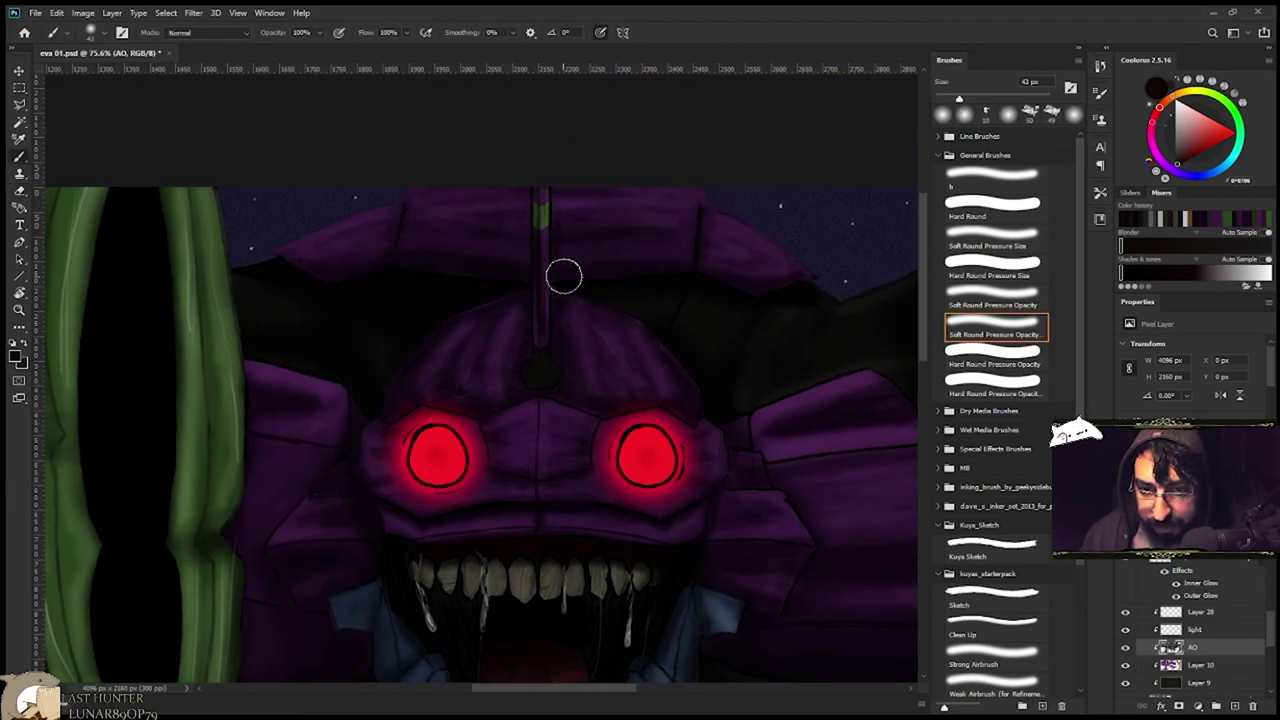
key(b)
drag(574, 284, 470, 292)
drag(572, 308, 738, 336)
key(alt+bracketright)
key(ctrl+0)
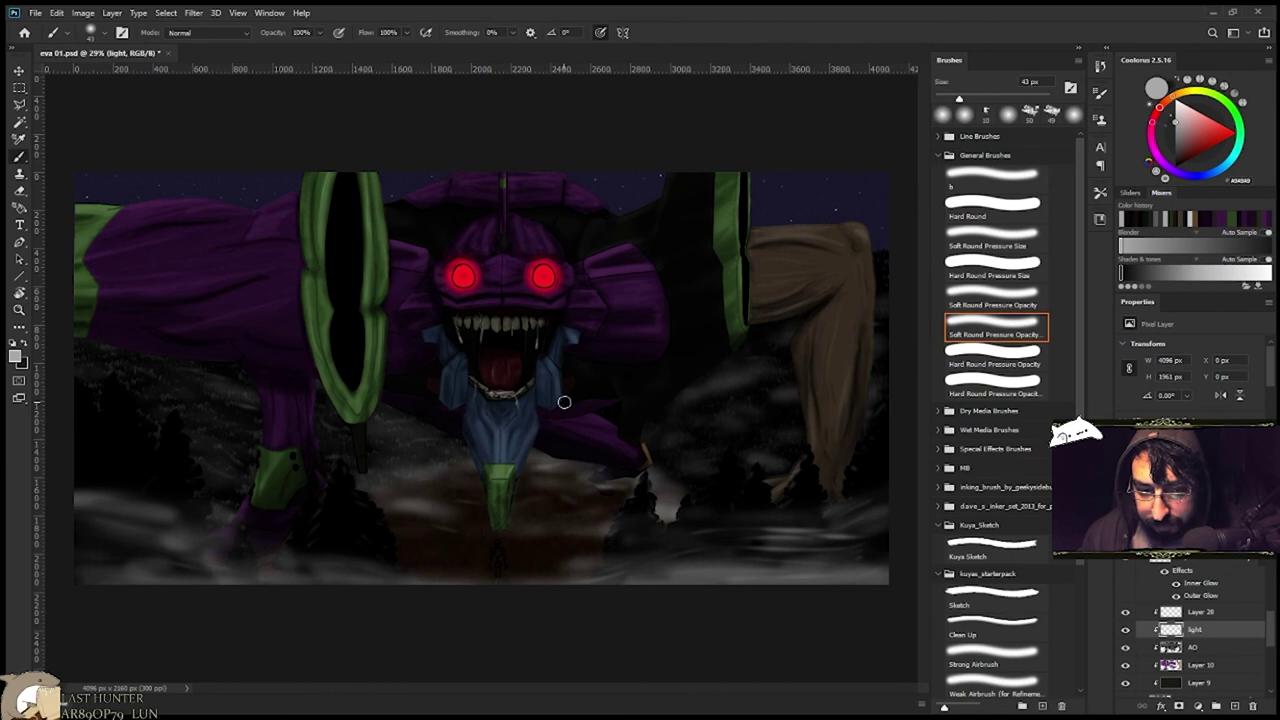
Examine the green wrist guard closely with the AO layer hidden and shown.
key(alt+bracketleft)
key(alt+bracketleft)
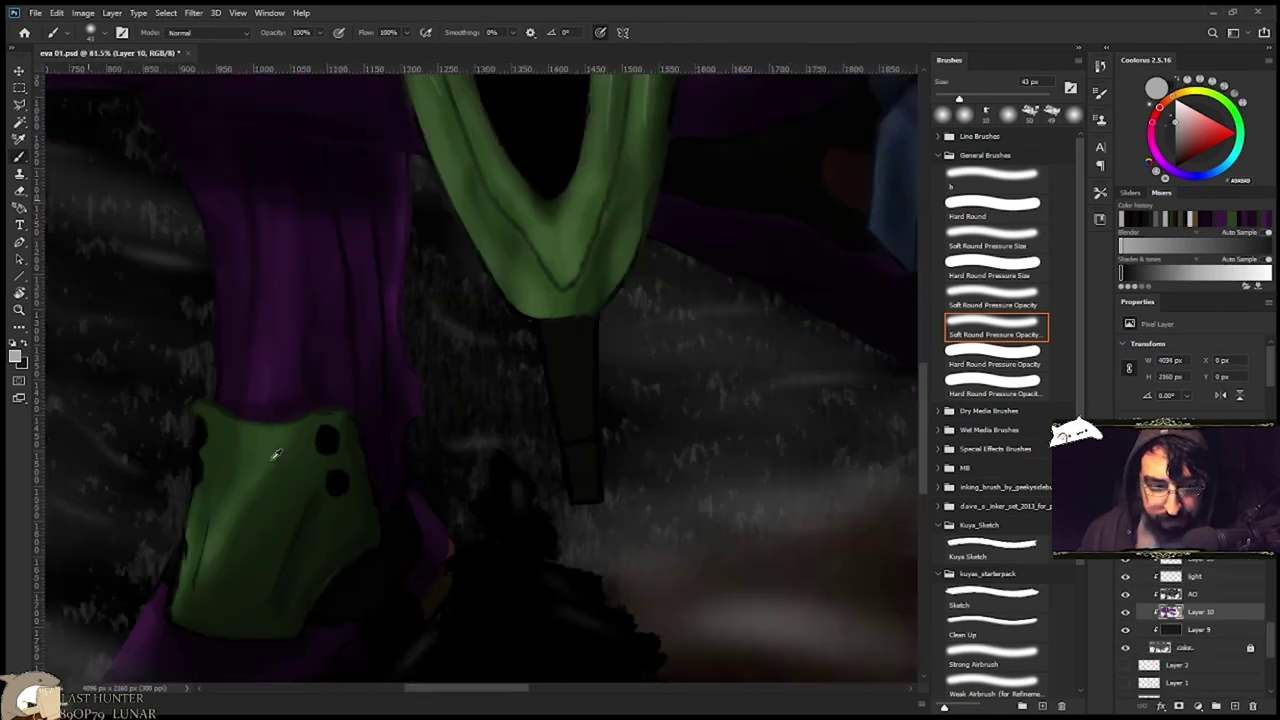
scroll(271, 460, up, 5)
click(1125, 595)
click(1125, 595)
scroll(1205, 598, up, 10)
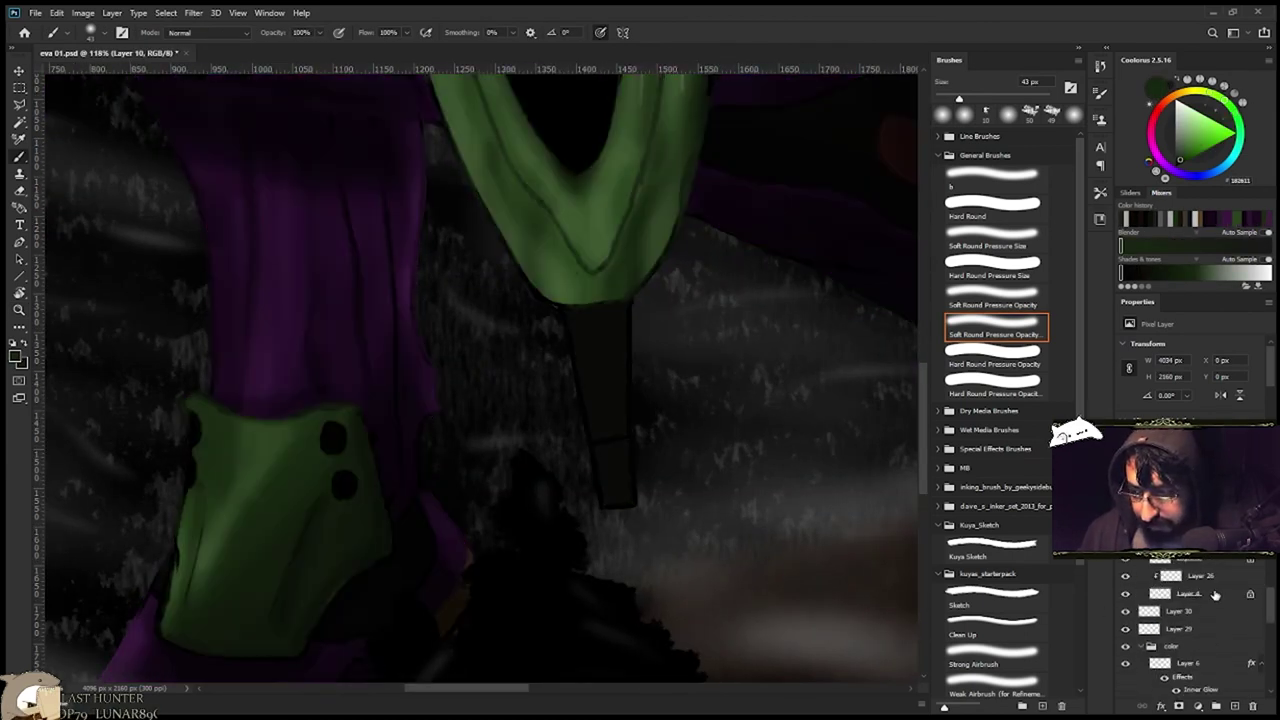
scroll(1130, 615, down, 2)
scroll(1126, 668, down, 8)
Toggle layer visibilities to locate the layer that holds the wrist guard's dark holes, and select it.
key(v)
click(600, 610)
click(1140, 654)
scroll(1128, 607, up, 6)
scroll(1128, 607, up, 2)
scroll(1129, 609, down, 8)
click(1126, 631)
drag(1126, 635, 1126, 652)
key(ctrl+z)
click(1166, 668)
Select the dark holes of the green wrist guard with the Magic Wand and paint them with sampled dark green.
key(w)
click(334, 437)
key(b)
alt+click(316, 449)
drag(322, 452, 343, 474)
key(w)
click(344, 485)
shift+click(193, 431)
shift+click(190, 473)
key(b)
key(ctrl+d)
Check Layer 4's visibility, and recolour the line art around the wrist guard's holes on Layer 26 with sampled dark green.
scroll(1150, 620, up, 4)
click(1126, 594)
click(1126, 594)
click(1200, 576)
alt+click(333, 443)
mouse_move(331, 443)
mouse_down()
mouse_move(343, 496)
mouse_move(333, 431)
mouse_up()
key(ctrl+z)
key(ctrl+z)
alt+click(351, 482)
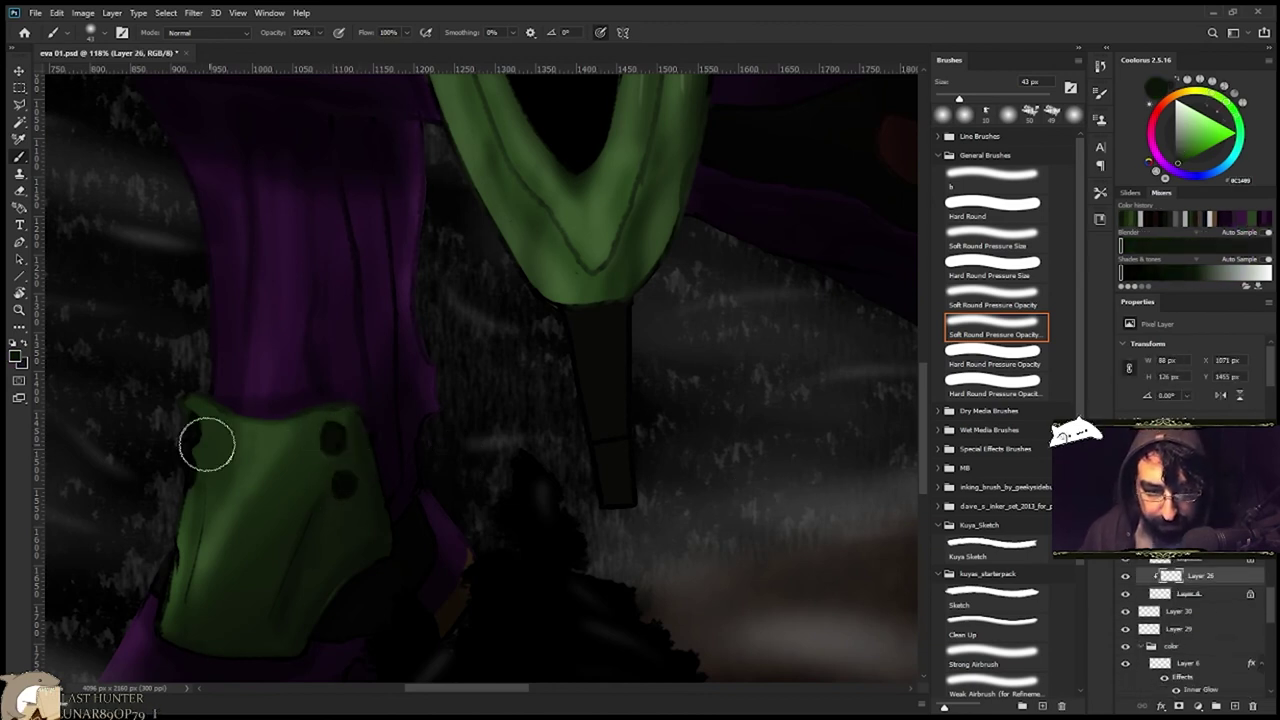
On the AO layer, smudge the shading of the green chin tip with a 24 px Sketch brush at 90% strength.
key(ctrl+0)
mouse_move(457, 478)
mouse_down()
mouse_move(523, 469)
mouse_move(407, 373)
mouse_up()
scroll(1131, 626, down, 4)
click(1195, 630)
key(r)
key(period)
key(period)
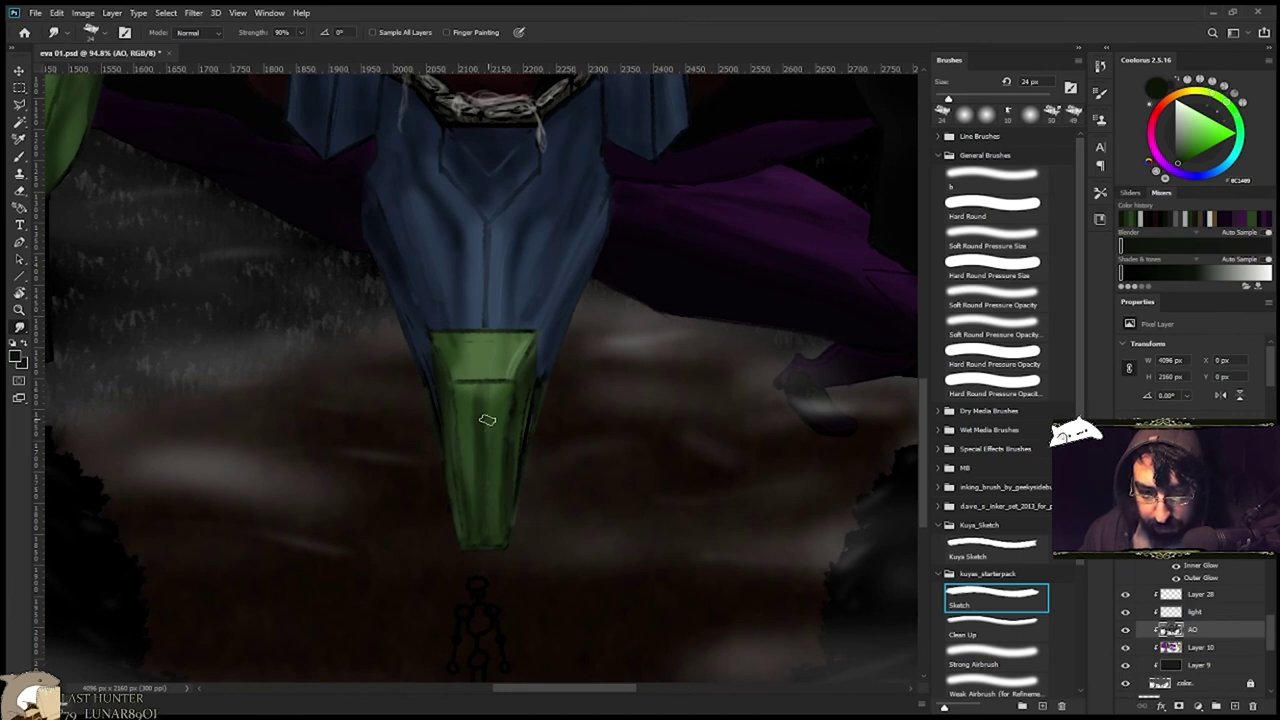
Recolour the green chin tip's line art on Layer 25 with sampled dark green and save the document.
scroll(510, 483, down, 1)
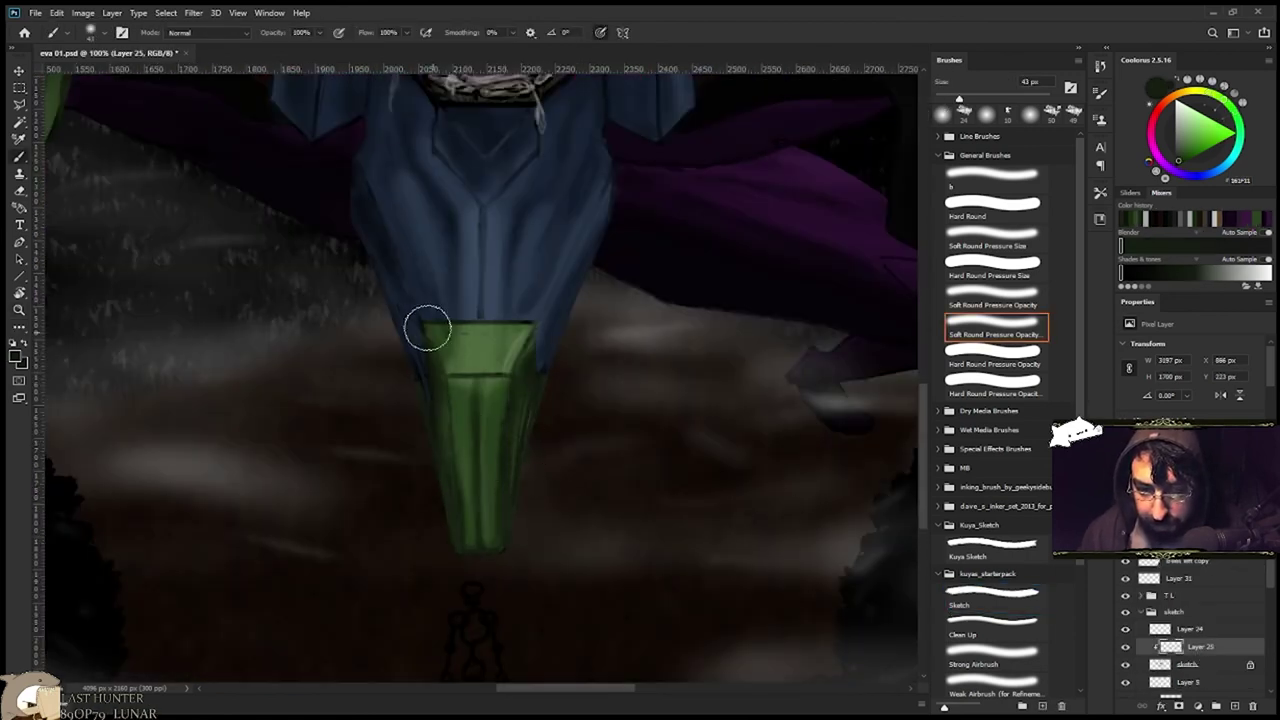
key(z)
key(ctrl+0)
drag(524, 393, 561, 393)
key(ctrl+s)
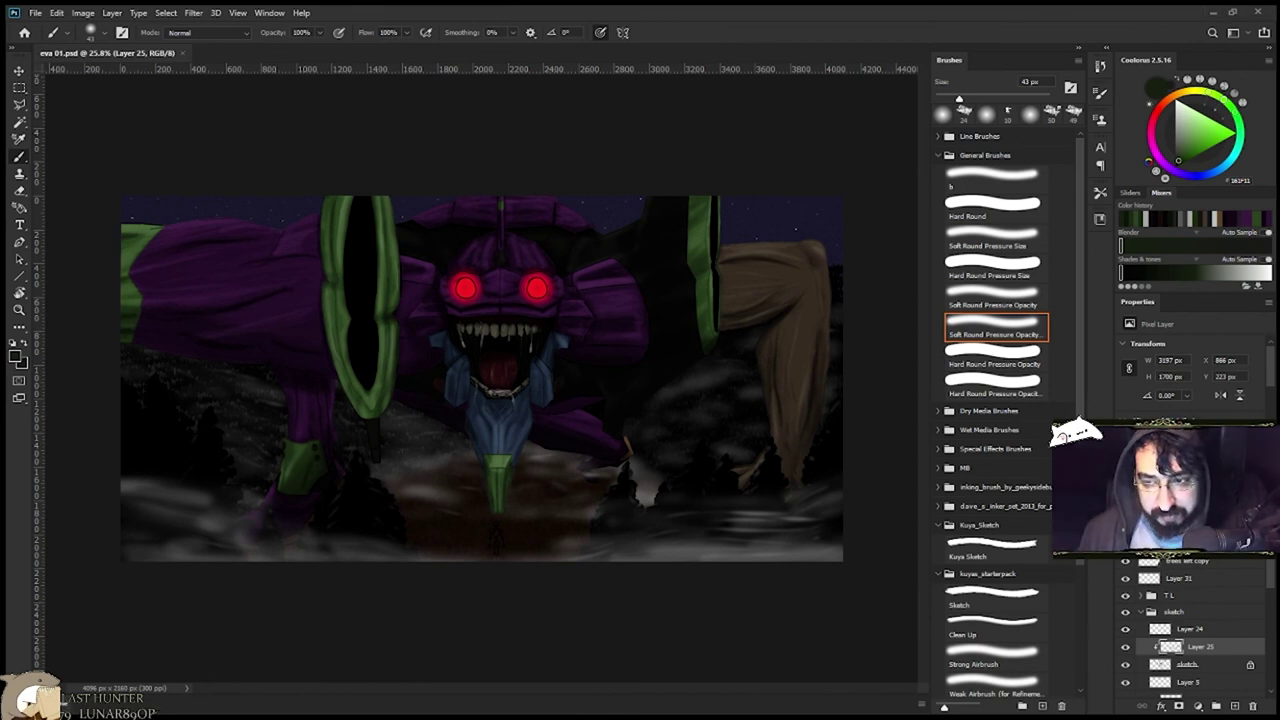
Erase the small stick figure on the ground below the green chin tip.
scroll(1128, 652, up, 1)
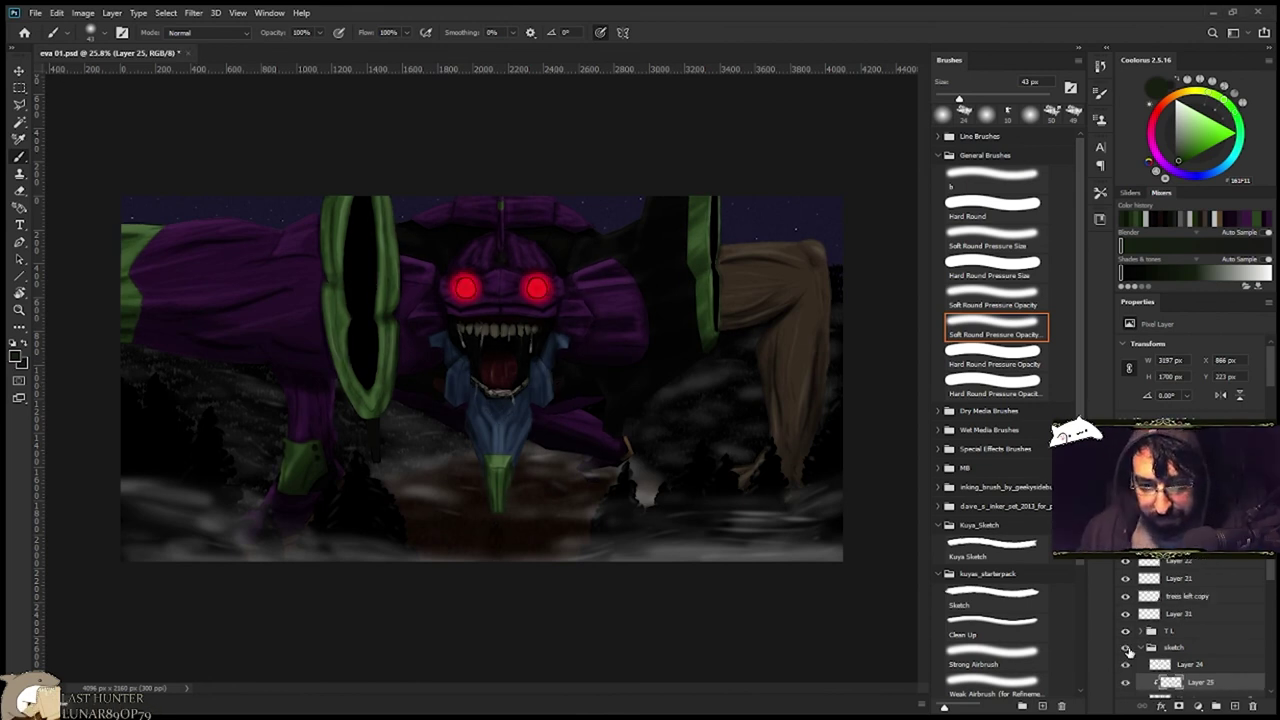
click(1180, 647)
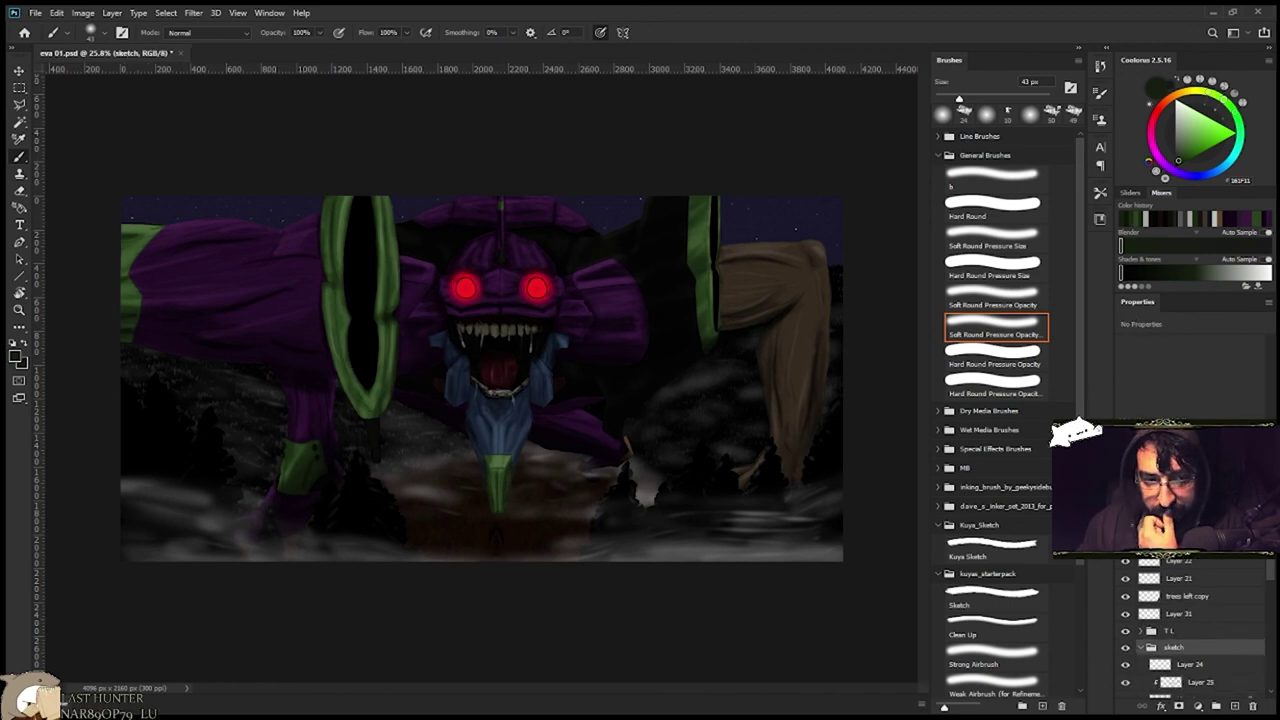
scroll(493, 535, up, 5)
scroll(1199, 658, down, 1)
click(1211, 666)
key(e)
mouse_move(519, 535)
mouse_down()
mouse_move(503, 504)
mouse_move(524, 529)
mouse_up()
Unlock the color layer and erase stray paint along the lower end of the green chin tip.
ctrl+click(493, 491)
click(1127, 690)
scroll(1132, 660, up, 1)
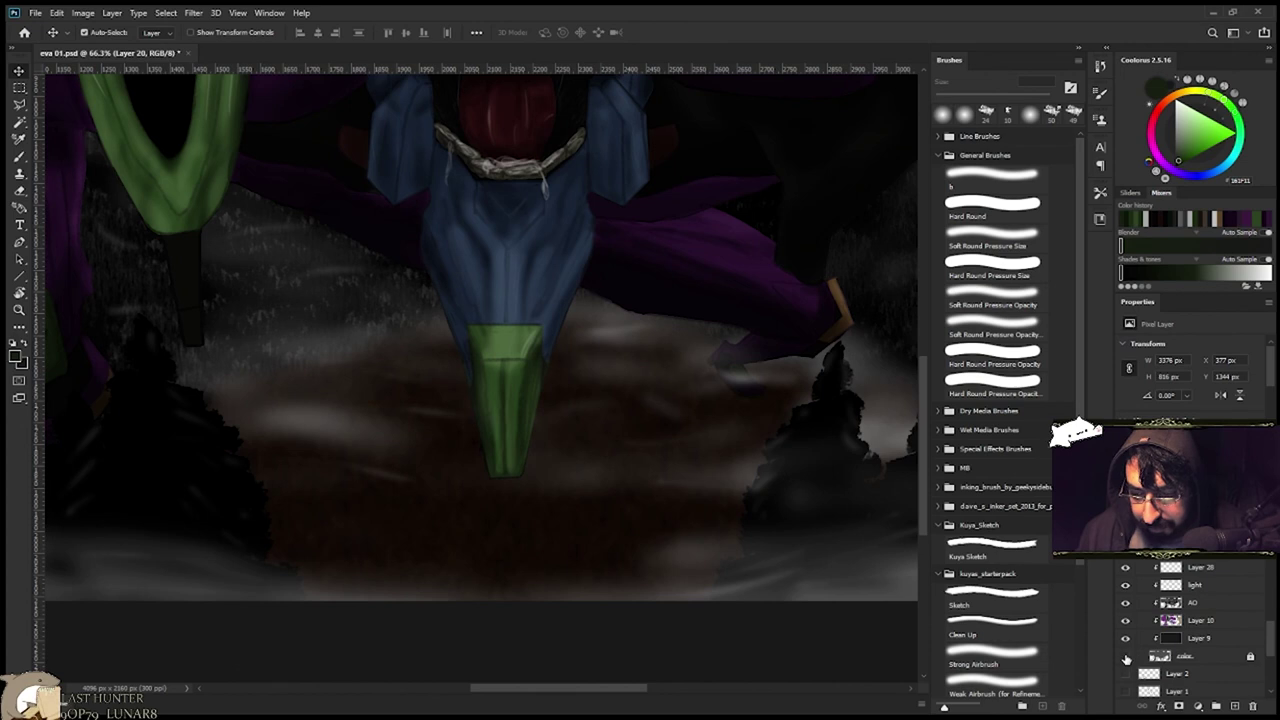
click(1250, 657)
key(e)
drag(485, 494, 505, 492)
scroll(600, 430, down, 3)
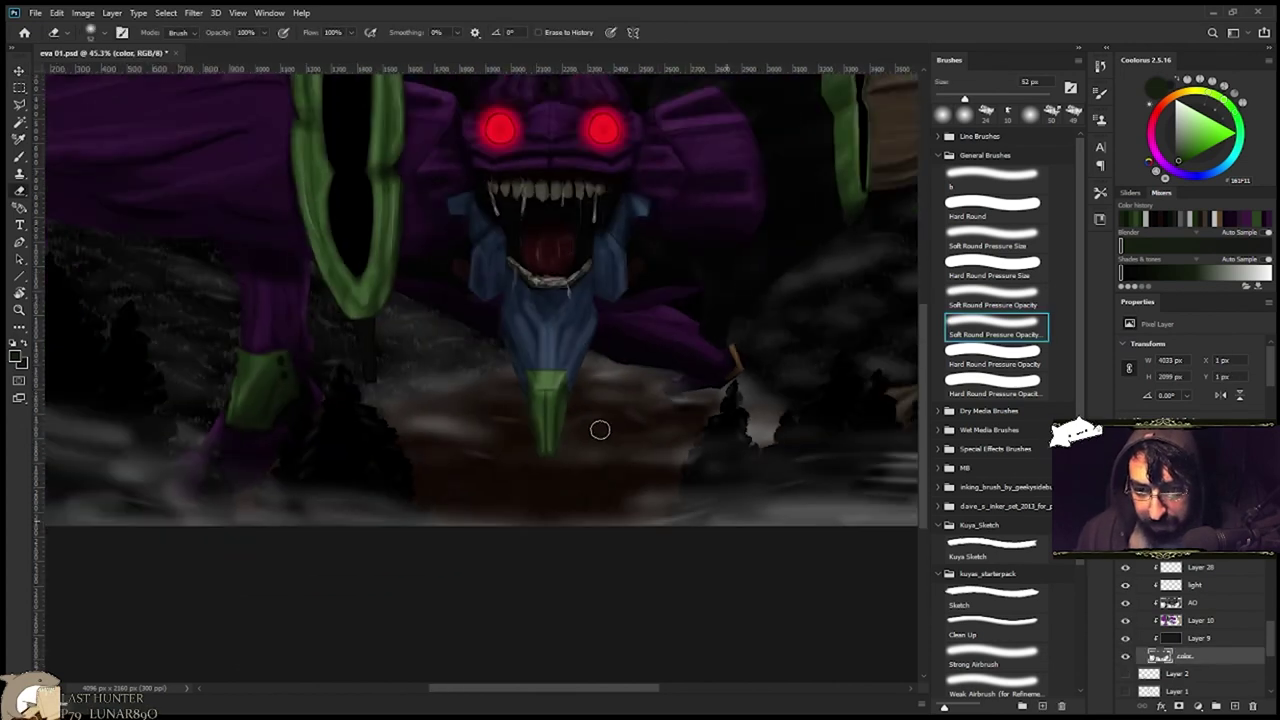
Examine the mecha's face, fin and teeth up close across the AO, Layer 31 and light layers.
ctrl+click(871, 453)
key(b)
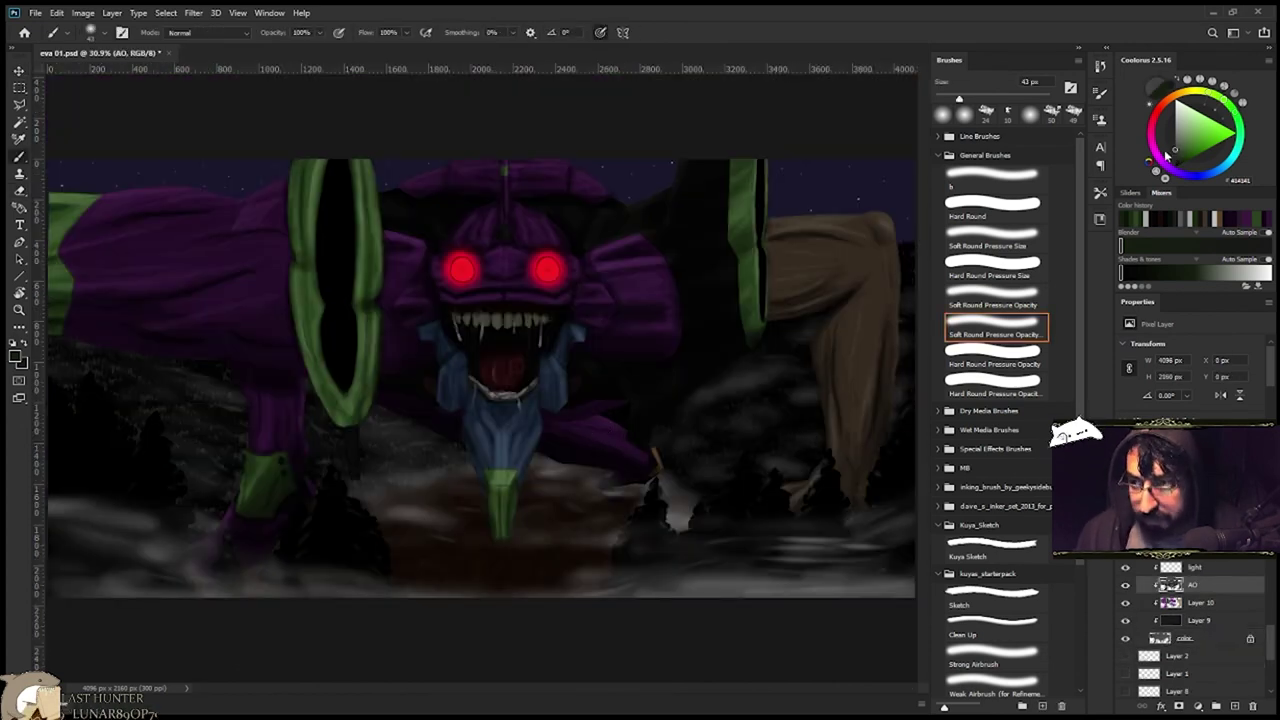
scroll(381, 300, up, 3)
scroll(1180, 632, up, 10)
click(1180, 614)
key(e)
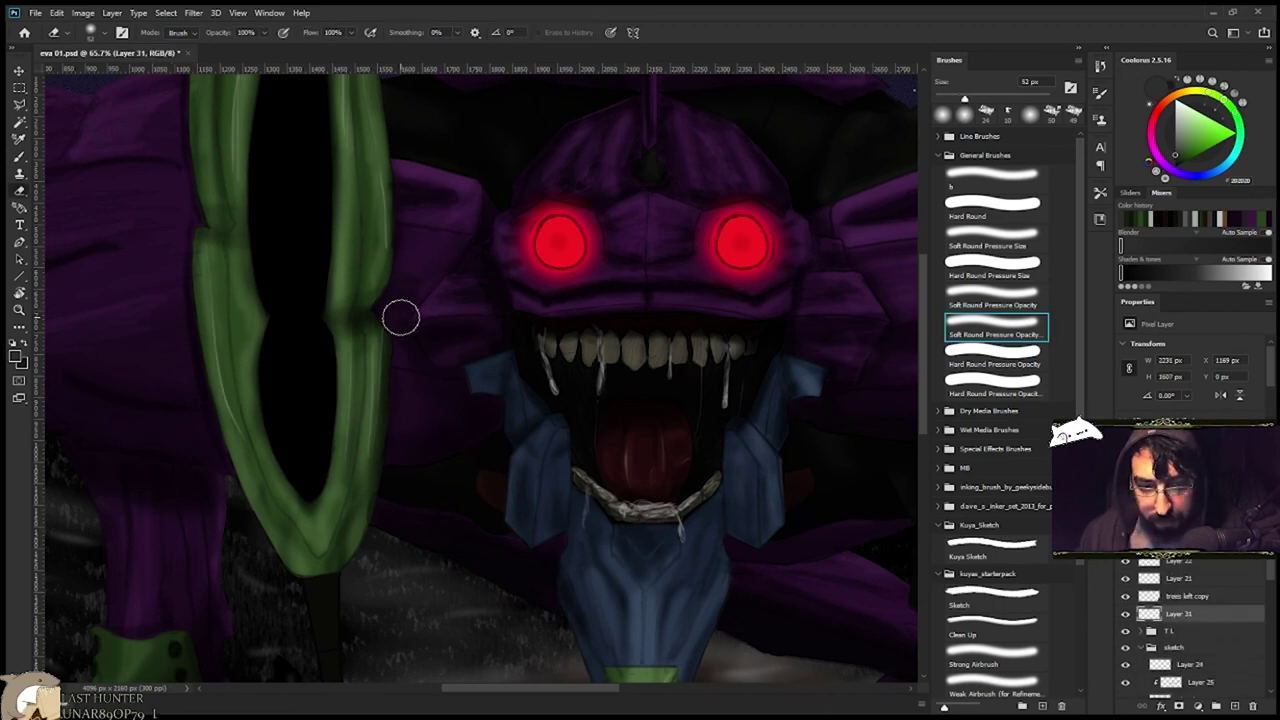
key(z)
drag(430, 337, 390, 328)
key(b)
ctrl+click(575, 376)
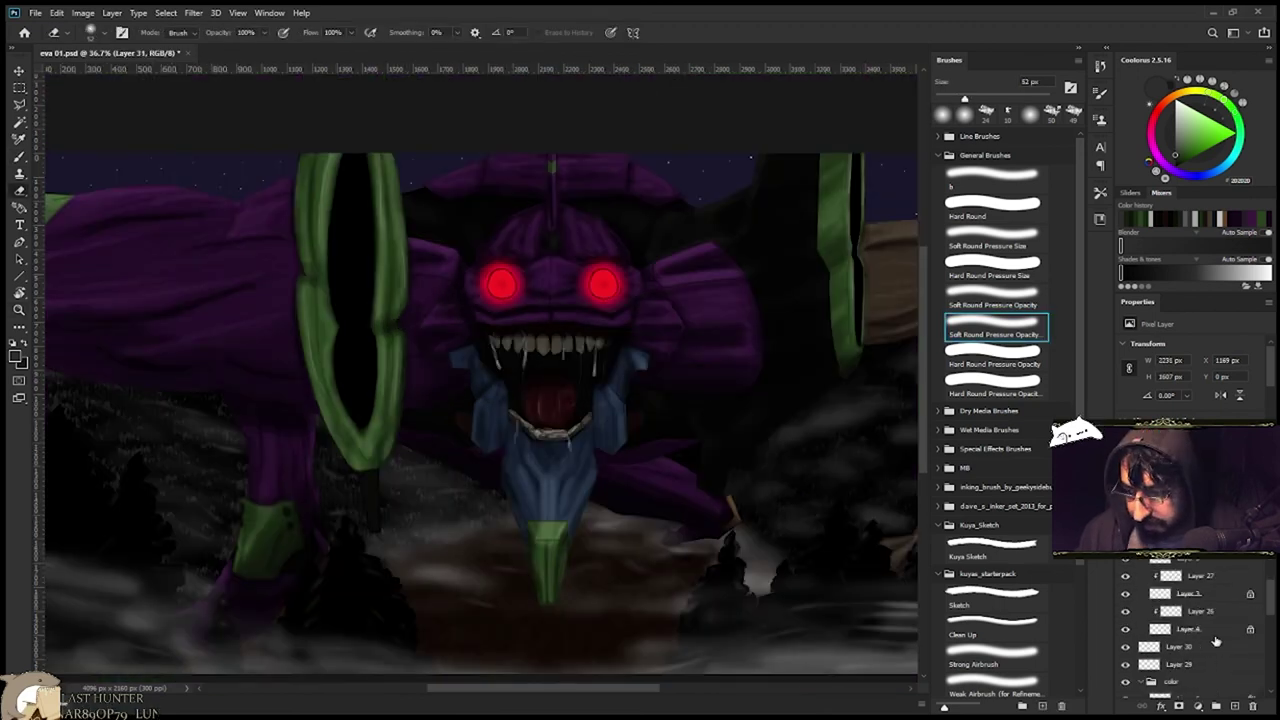
scroll(574, 340, up, 2)
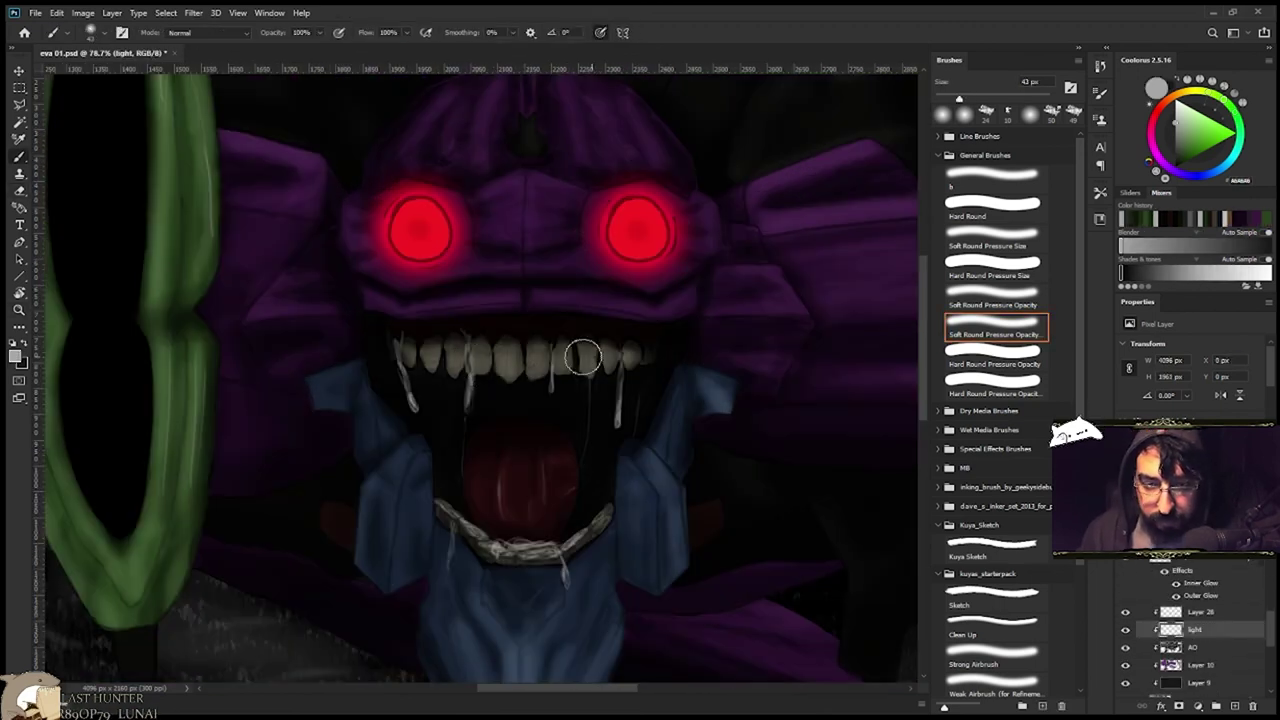
Save the document and review the whole illustration.
key(z)
alt+click(554, 413)
drag(555, 413, 540, 431)
key(b)
key(ctrl+s)
scroll(541, 431, down, 2)
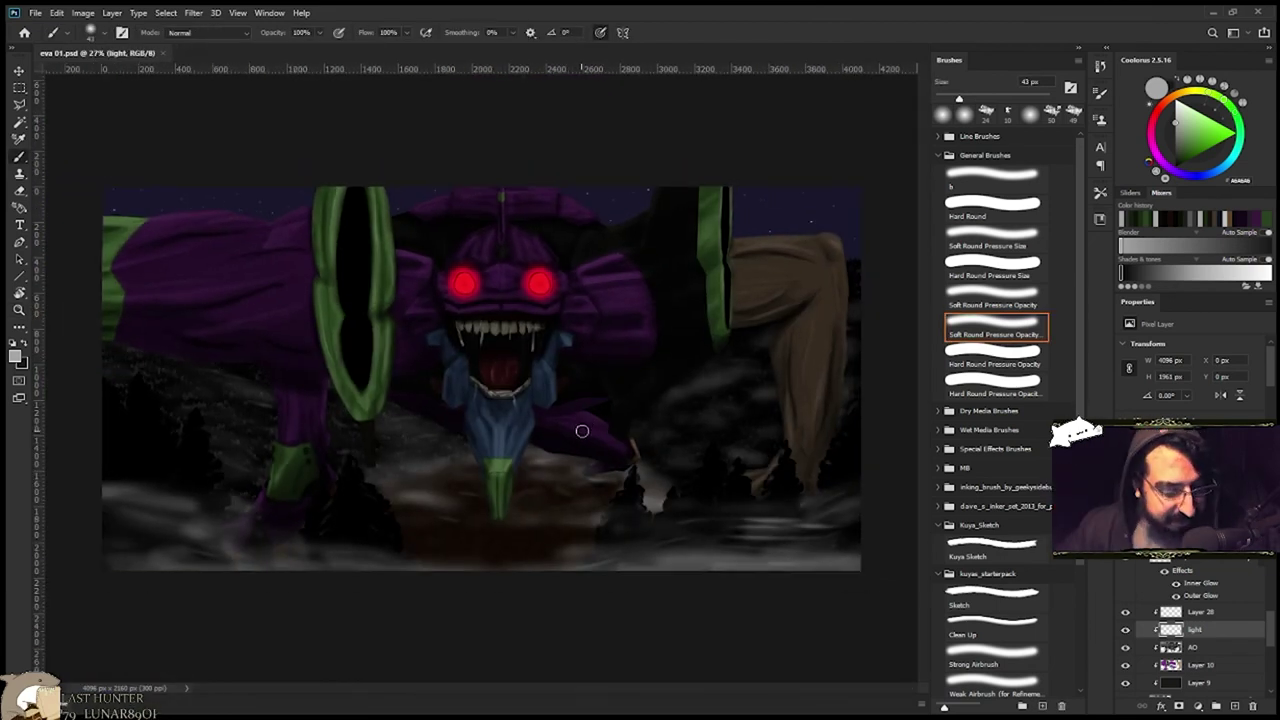
scroll(305, 478, up, 4)
scroll(280, 530, down, 3)
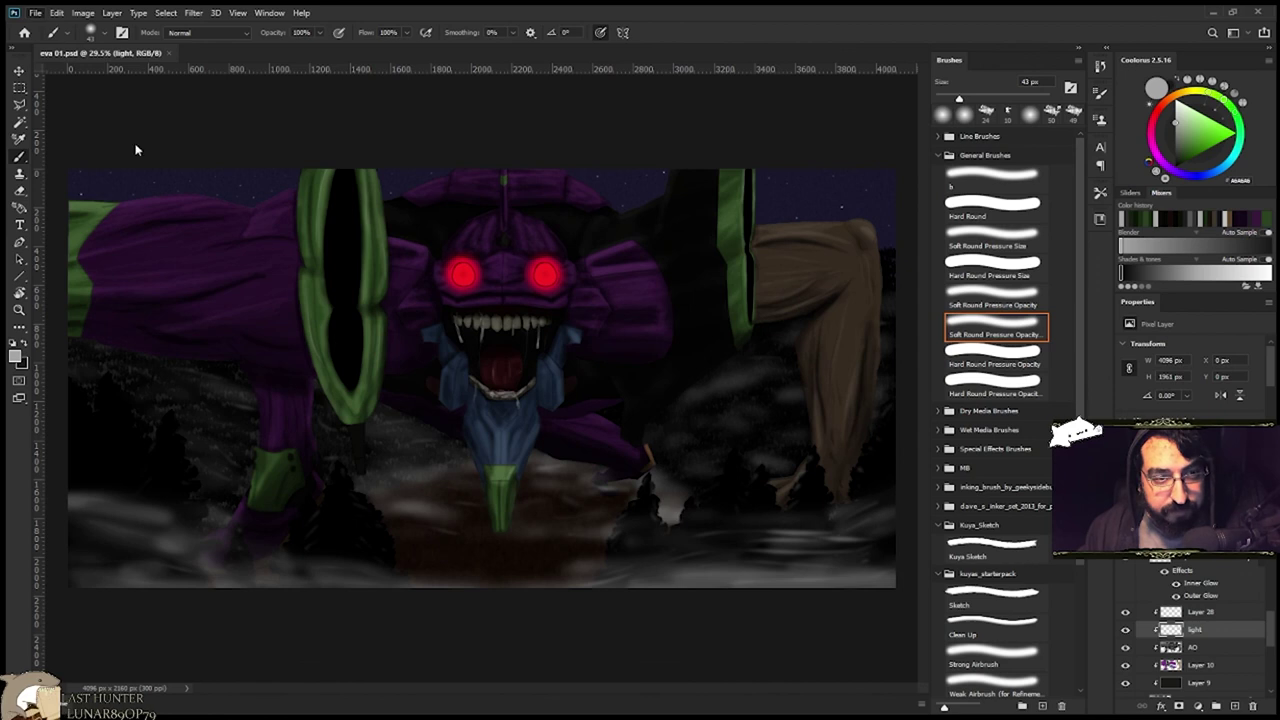
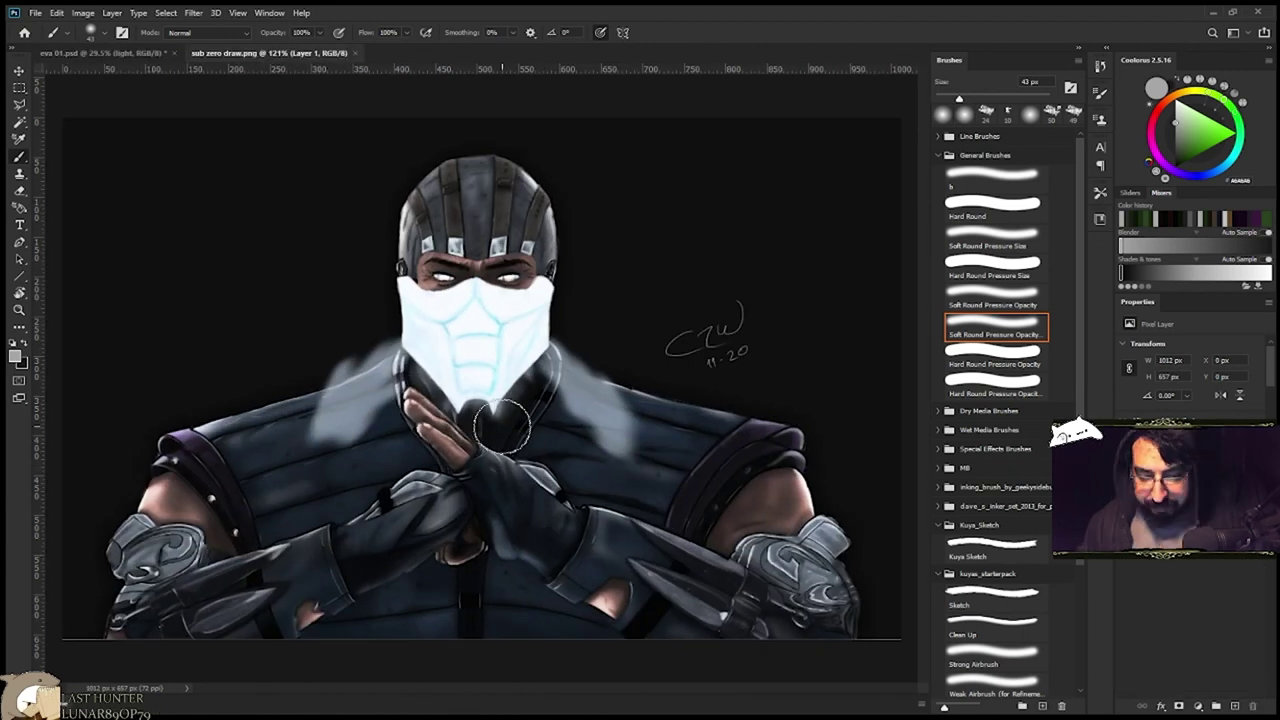
Compare the eva 01.psd illustration with the sub zero draw.png reference.
click(143, 55)
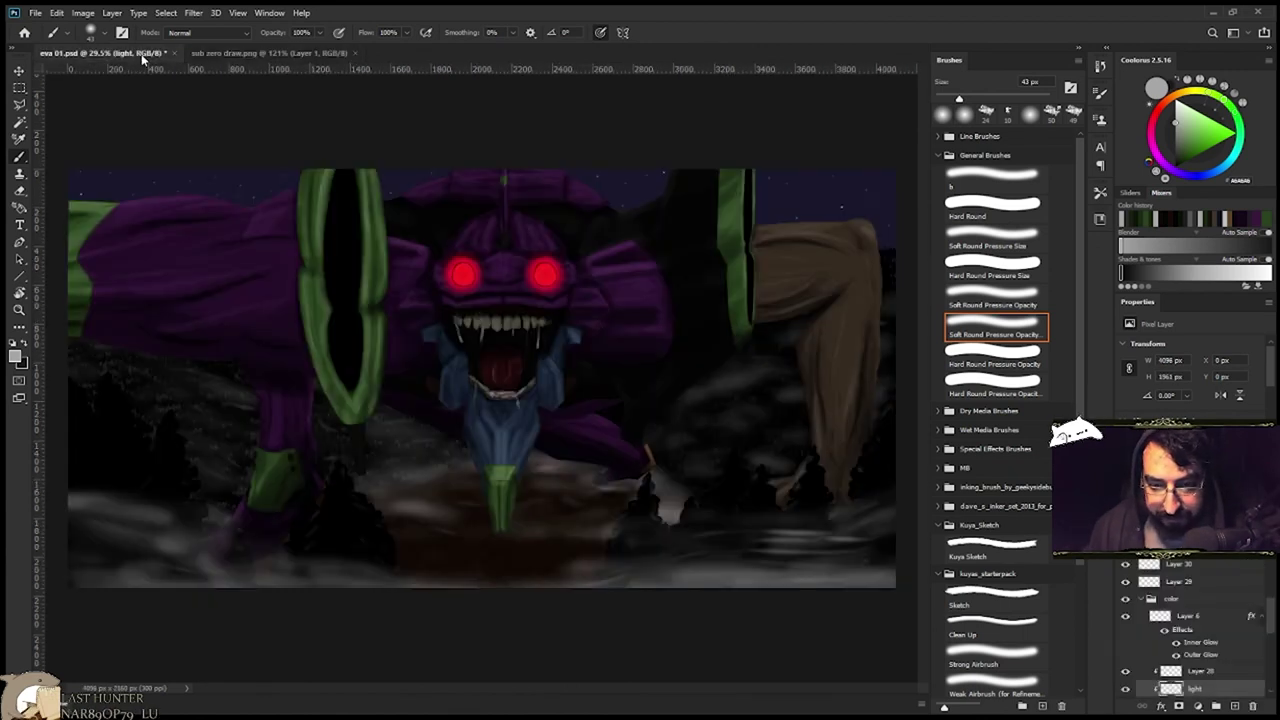
click(285, 54)
click(130, 54)
Try a new topmost layer filled with a near-white colour and a changed blend mode, and delete it.
scroll(1190, 630, up, 10)
click(1234, 706)
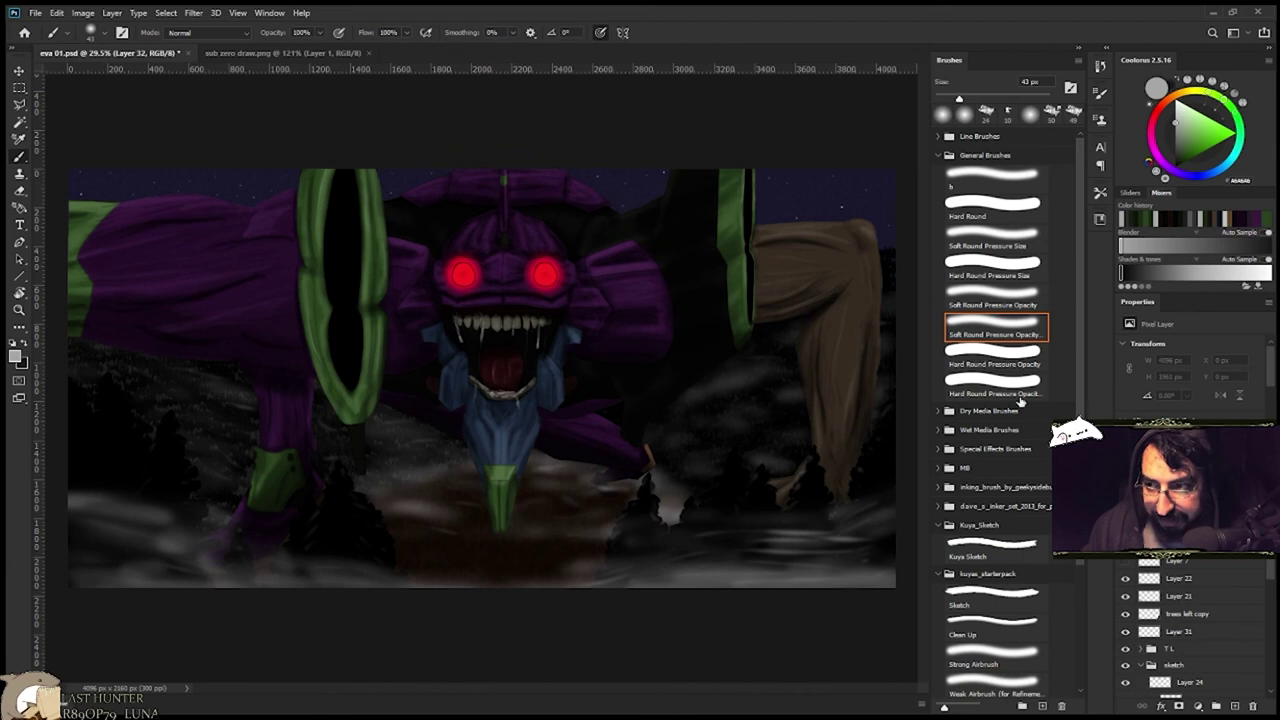
drag(1193, 137, 1176, 102)
key(alt+BackSpace)
click(1160, 457)
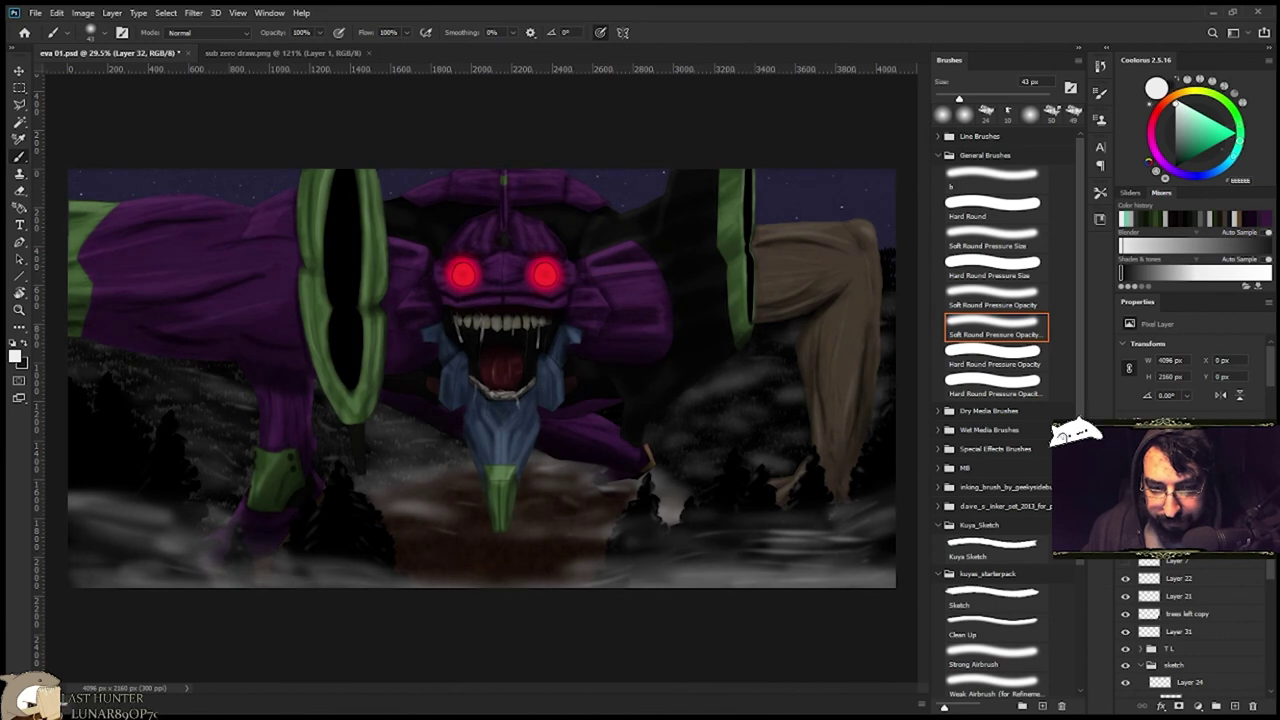
key(Delete)
Collapse the layer groups and add a Curves adjustment above the color group, raising the highlights and adjusting the shadows.
scroll(1186, 658, down, 3)
click(1140, 595)
click(1140, 646)
click(1182, 647)
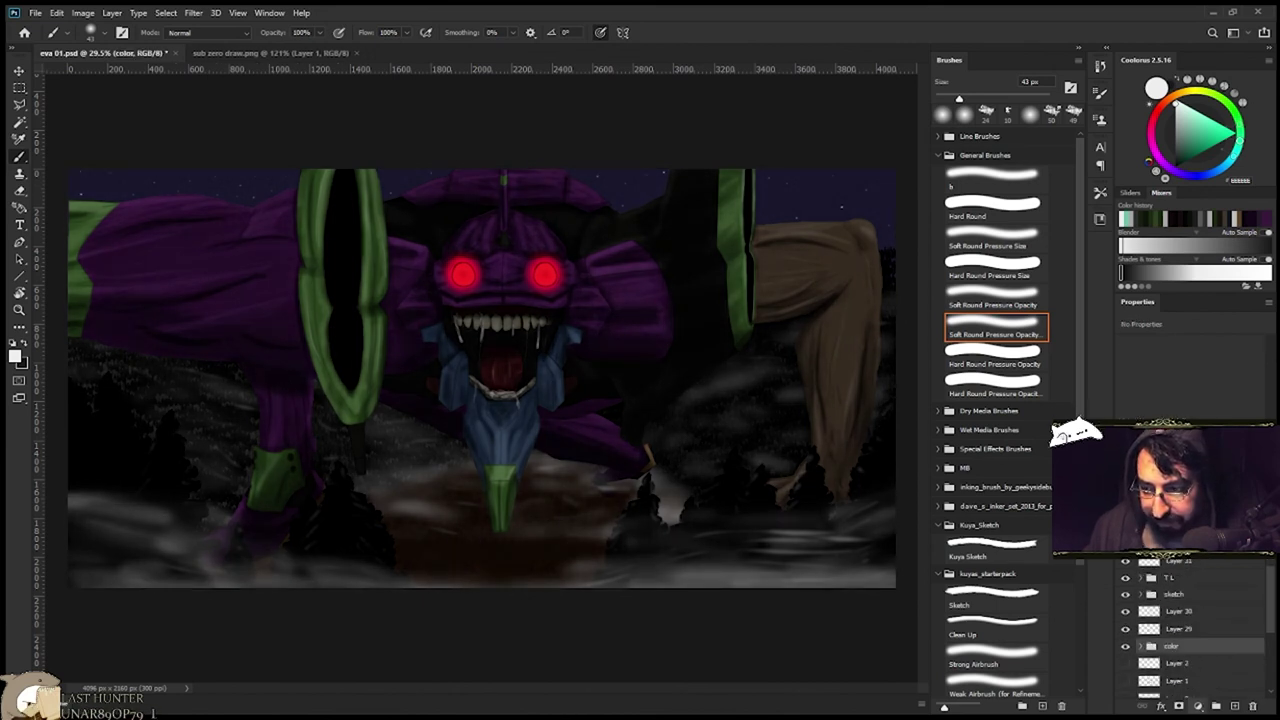
click(1215, 497)
drag(1228, 364, 1219, 355)
drag(1178, 397, 1175, 403)
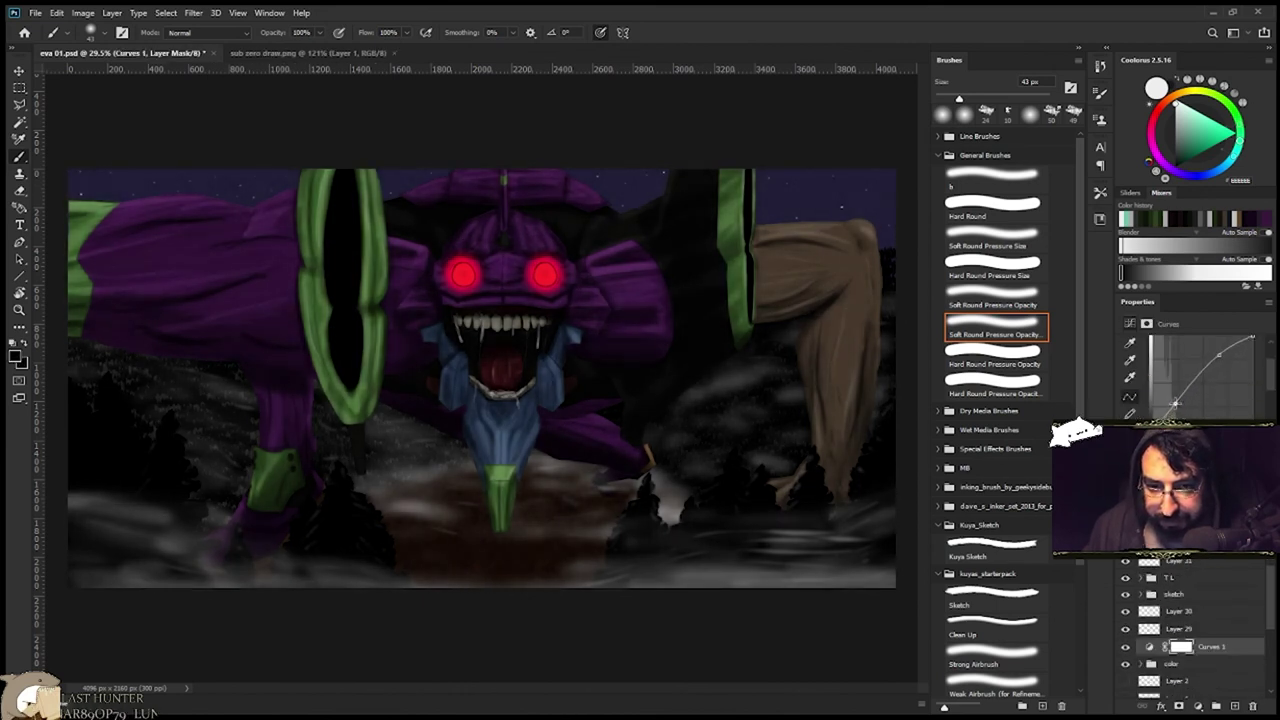
Add a new layer near the top of the stack, fill it with medium blue, and change its blend mode to tint the illustration.
scroll(1190, 640, up, 3)
click(1190, 544)
click(1235, 706)
click(1219, 169)
click(1199, 139)
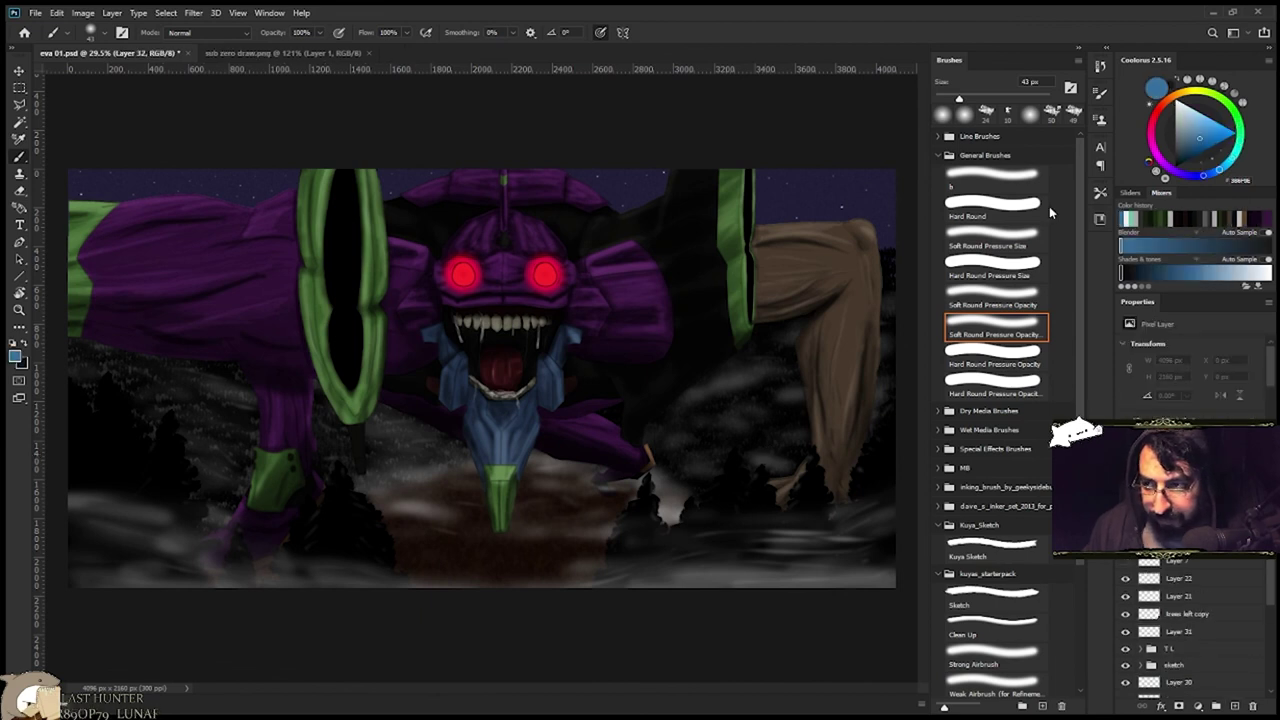
key(alt+BackSpace)
click(1160, 505)
key(Down)
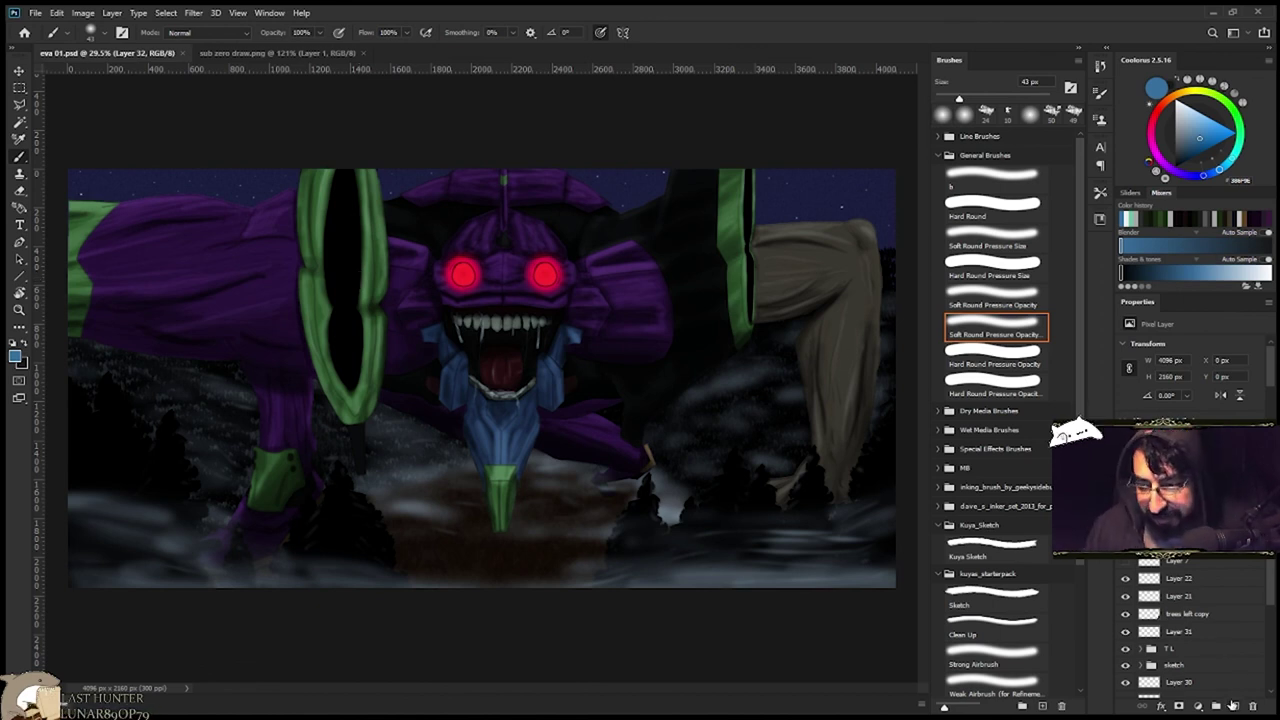
Add a new layer and sign the illustration's lower-right corner in white with the Sketch brush.
key(ctrl+shift+alt+n)
click(993, 598)
mouse_move(830, 573)
mouse_down()
mouse_move(873, 585)
mouse_move(886, 548)
mouse_up()
key(v)
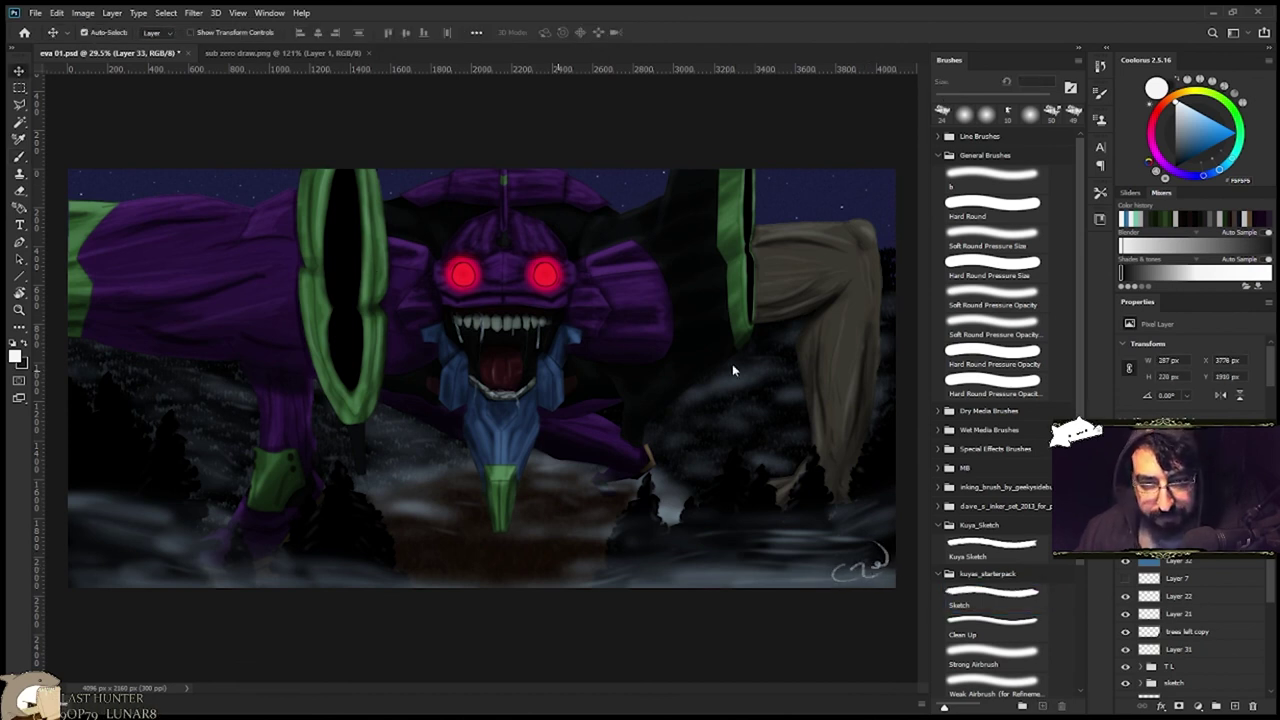